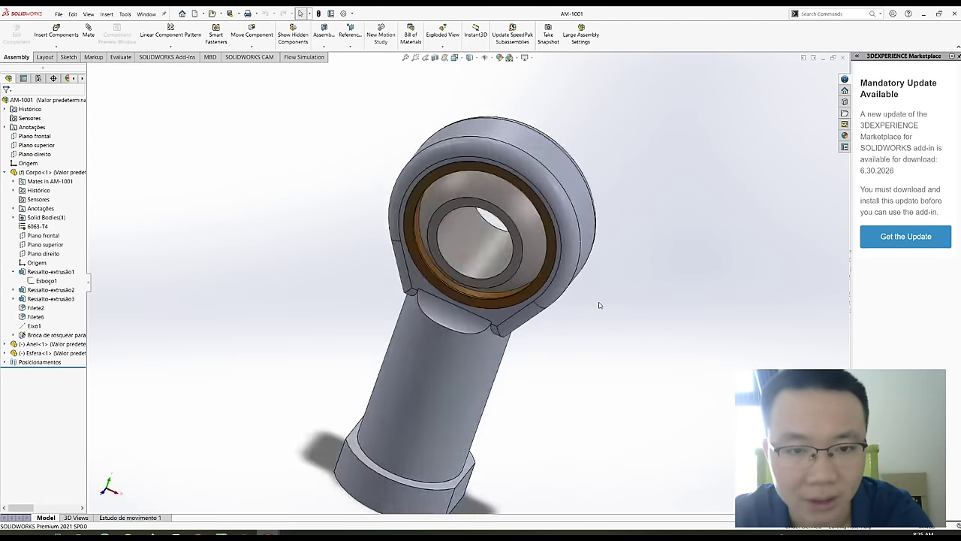
- Rotate the rod end and view it square-on to Plano frontal
key("Left")
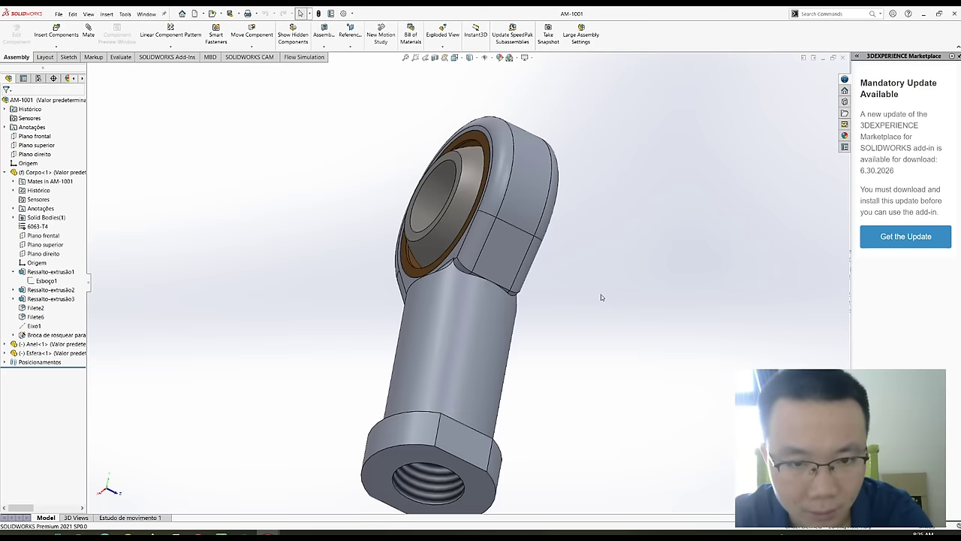
key("Left")
key("Left")
key("Left")
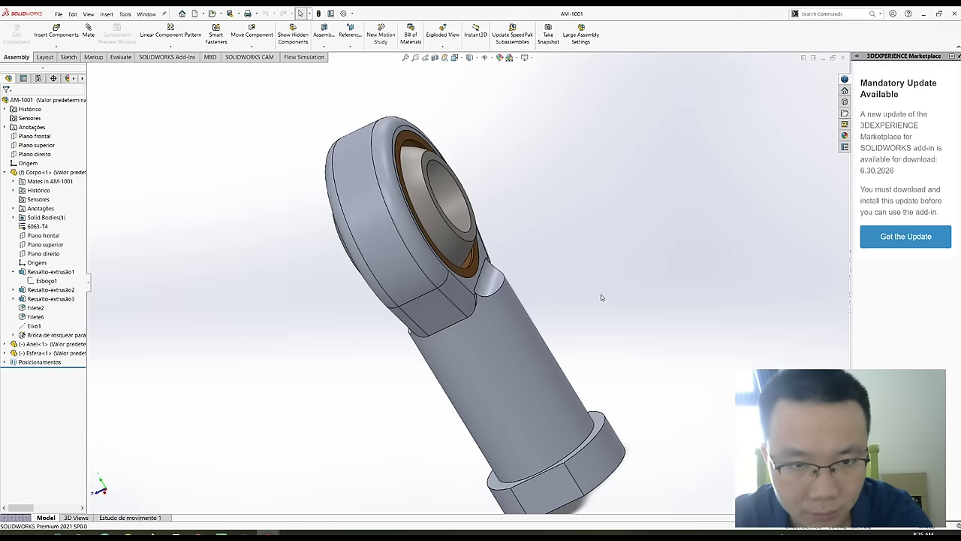
key("Left")
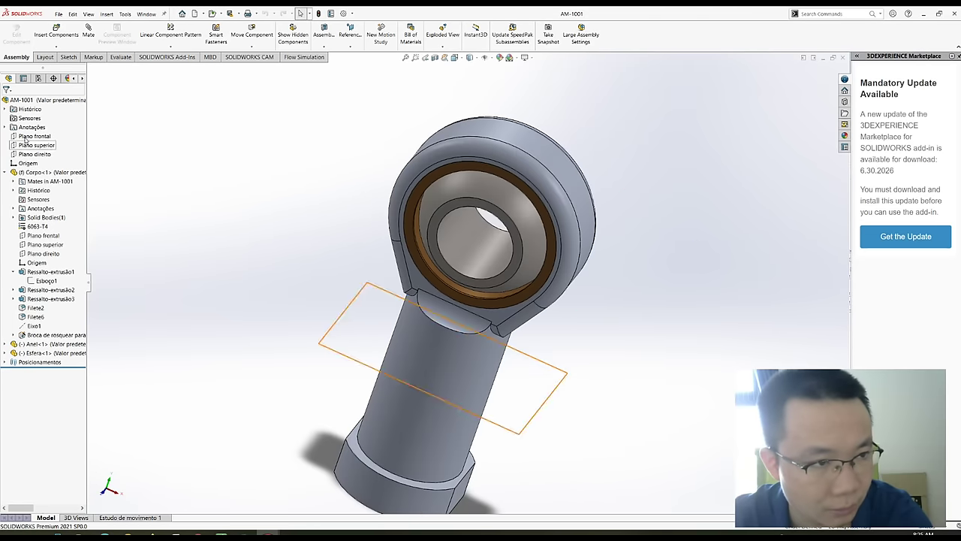
left_click(64, 128)
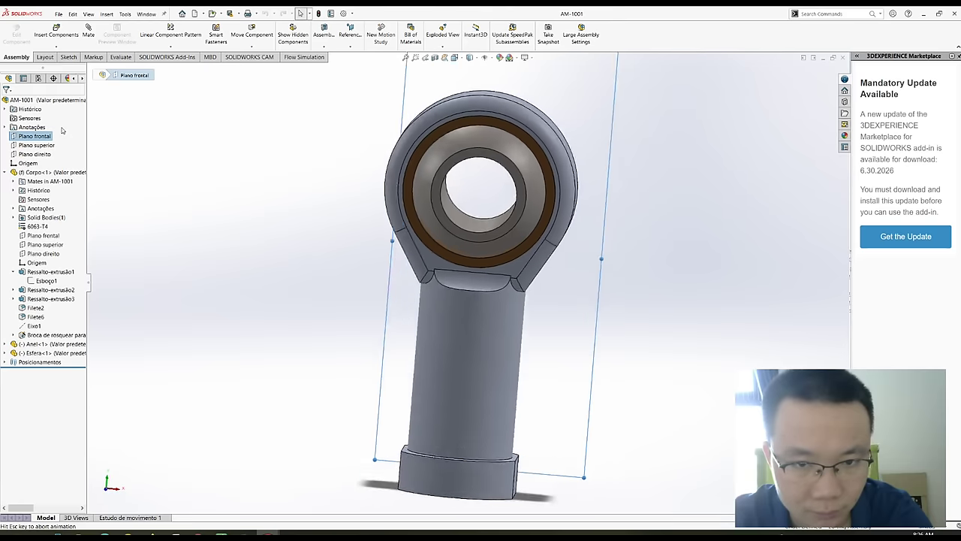
key("ctrl+8")
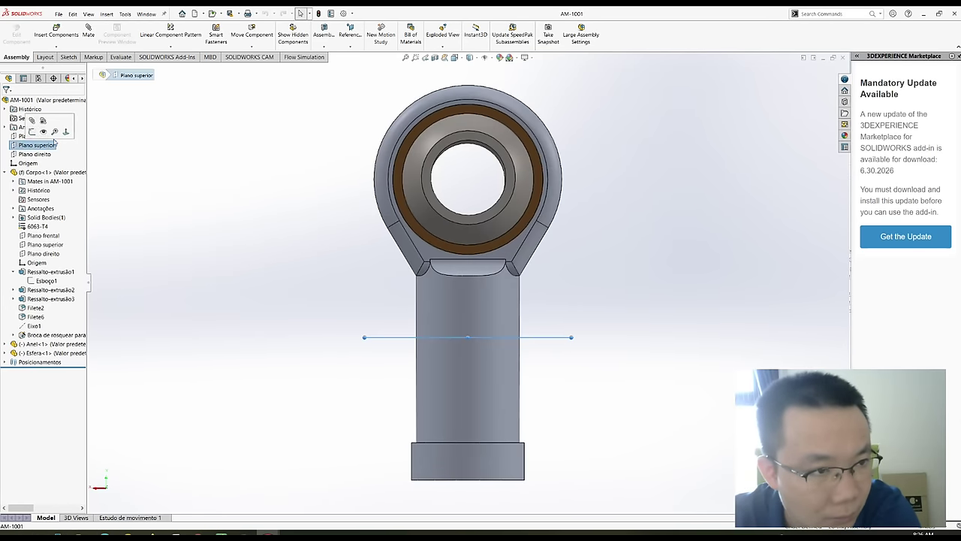
- View the model normal to Plano superior, then normal to Plano direito
left_click(66, 132)
key("ctrl+8")
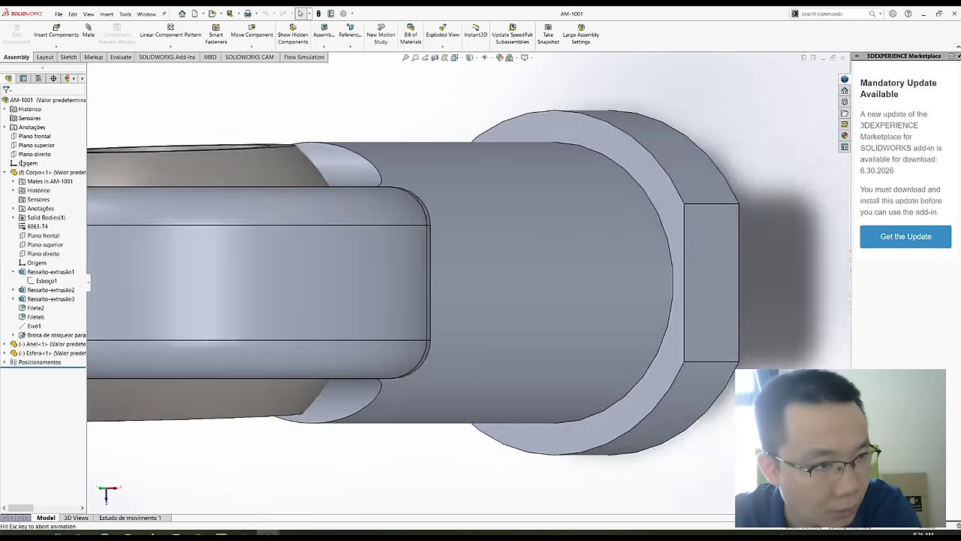
left_click(25, 154)
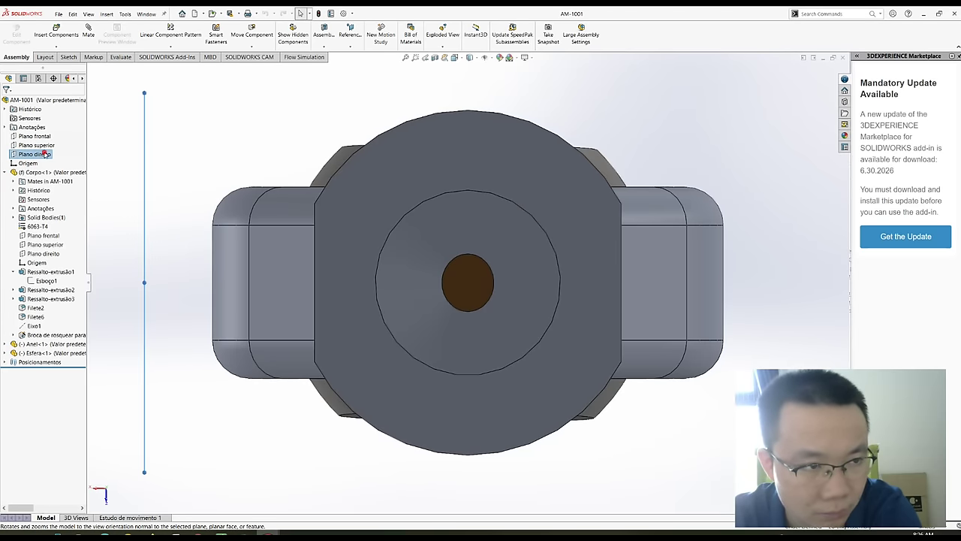
left_click(81, 141)
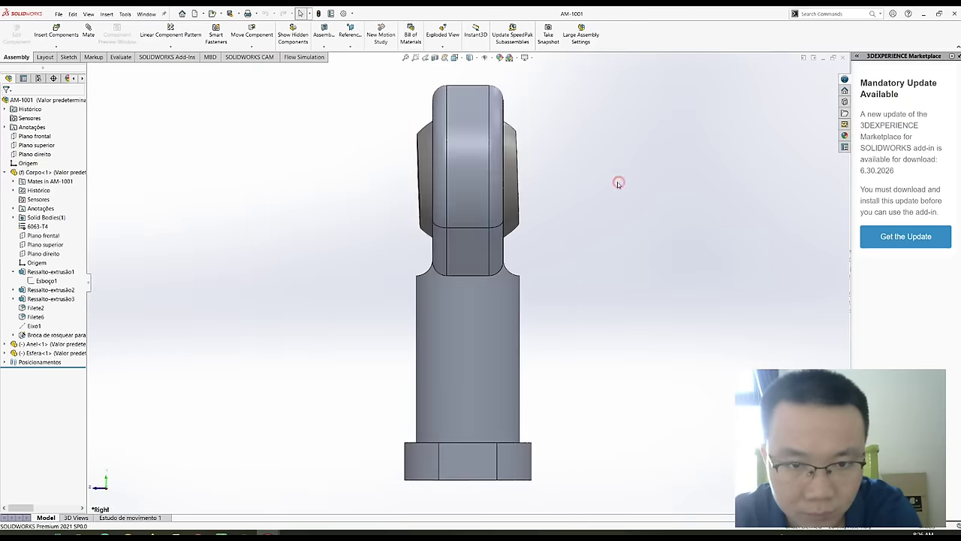
- Return to the front view and select the shank extrusion Ressalto-extrusão1
left_click(35, 136)
left_click(58, 153)
left_click(605, 220)
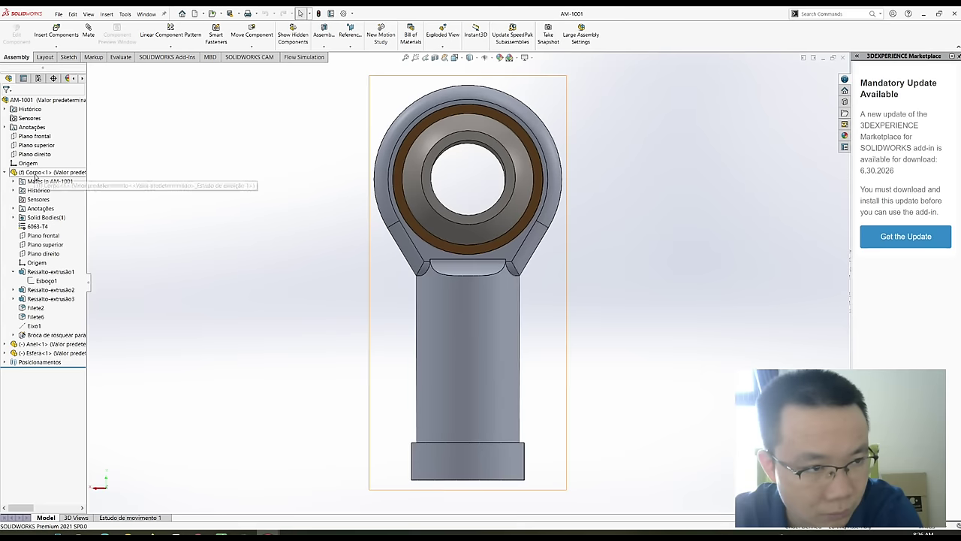
left_click(32, 274)
- Show Ressalto-extrusão1's 43.50 and 22.00 dimensions, viewing the model from back and side
double_click(465, 315)
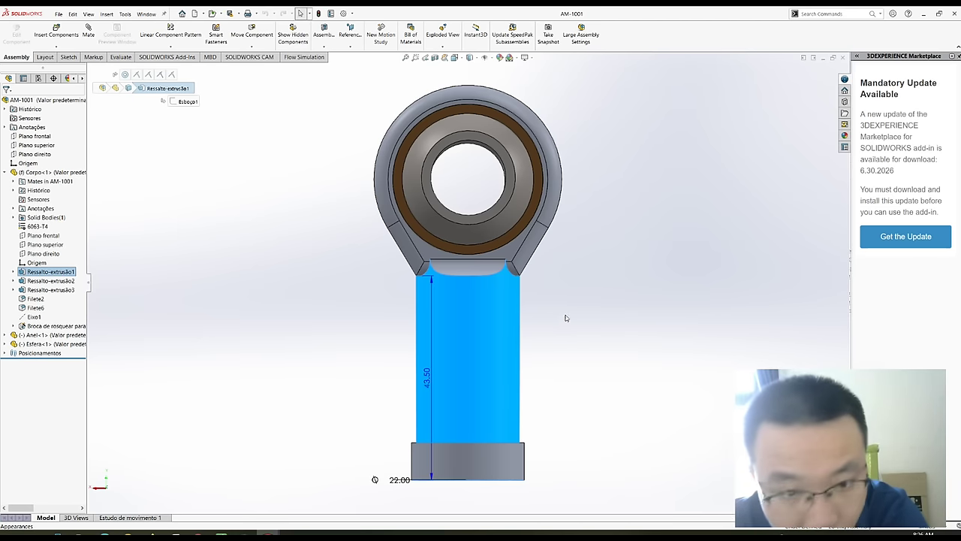
left_click(614, 327)
middle_click_drag(613, 327, 528, 343)
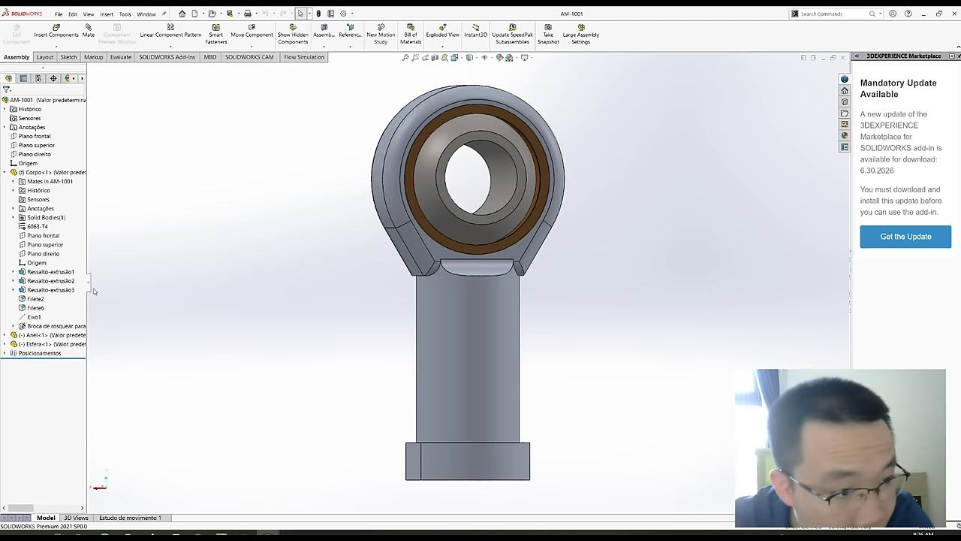
double_click(55, 273)
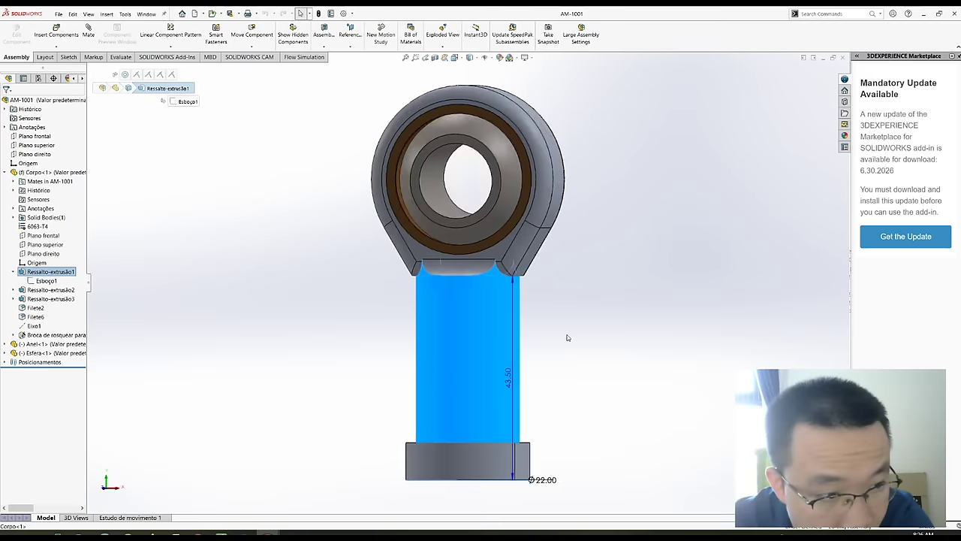
key("ctrl+2")
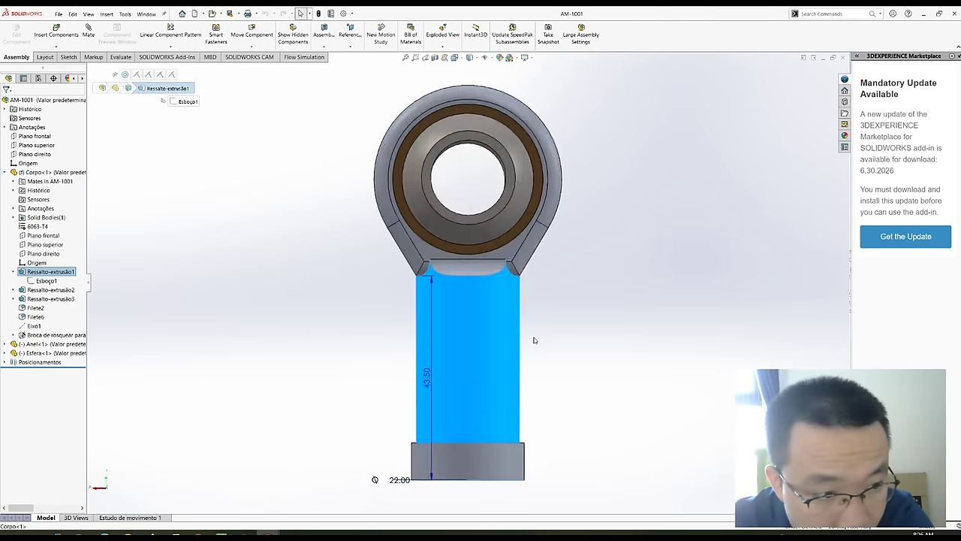
key("ctrl+3")
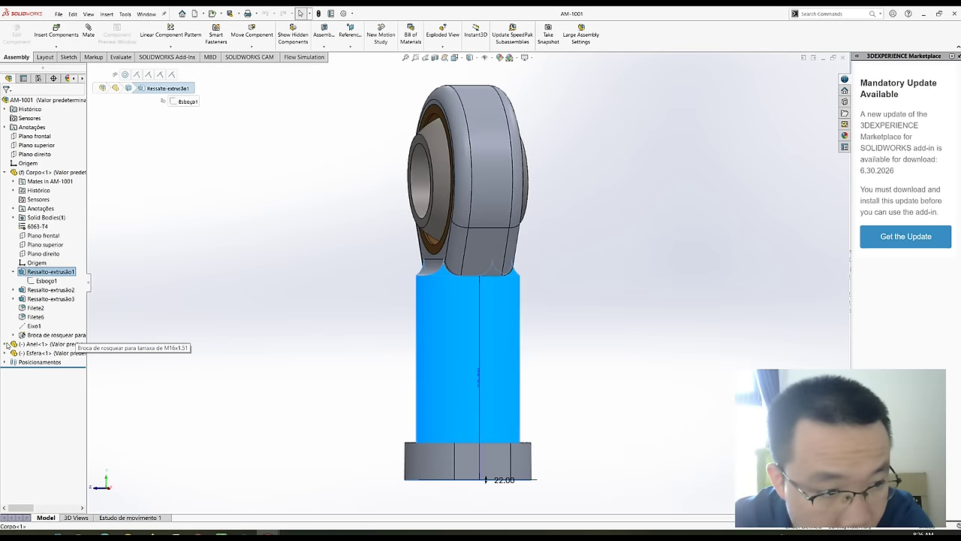
- Expand Anel<1> and Esfera<1> and display the ball's Revolução1 dimensions
left_click(5, 344)
left_click(6, 462)
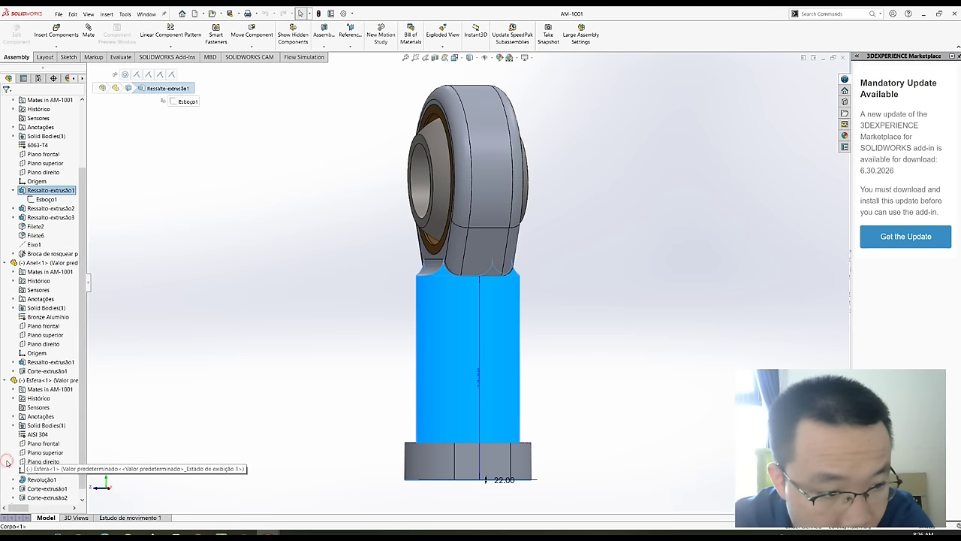
left_click(34, 479)
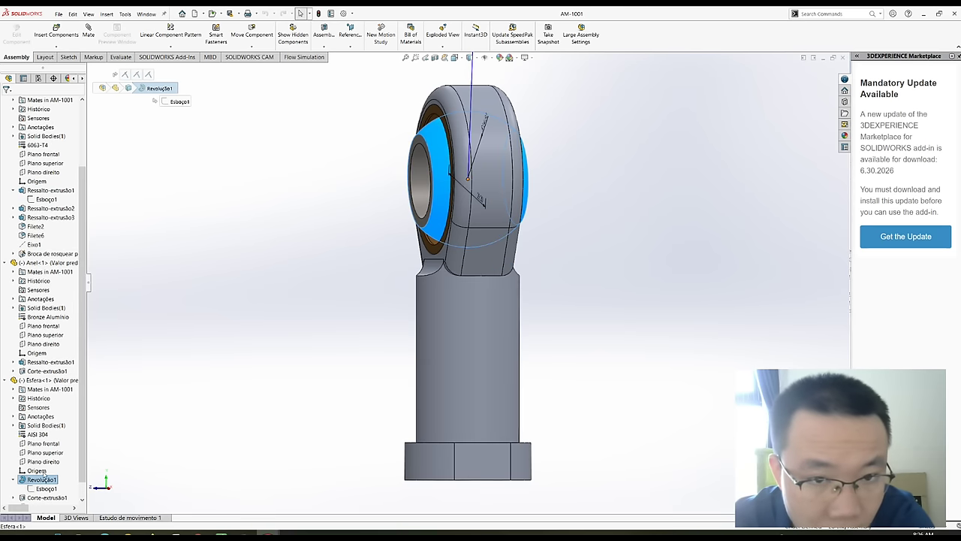
key("ctrl+1")
mouse_move(493, 206)
middle_mouse_down()
mouse_move(845, 166)
mouse_move(654, 143)
middle_mouse_up()
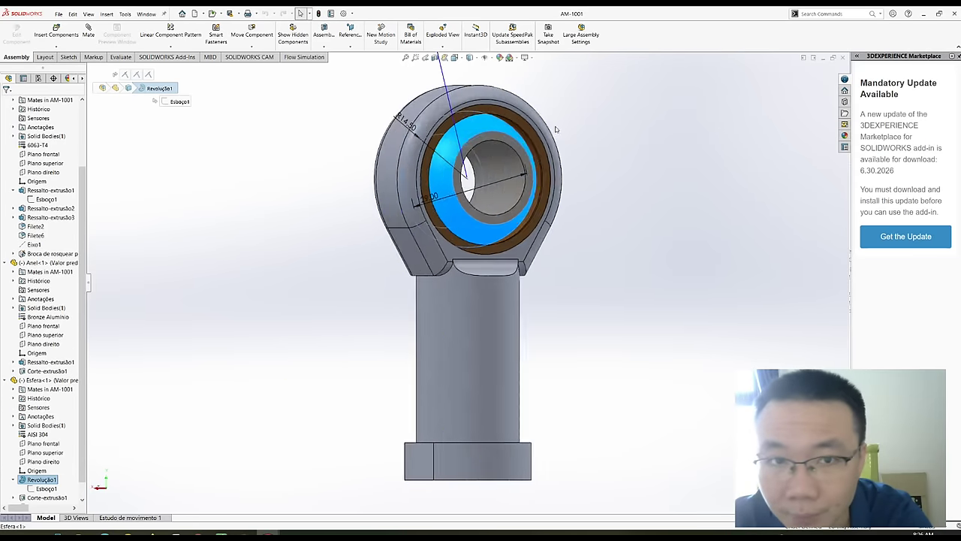
left_click(439, 63)
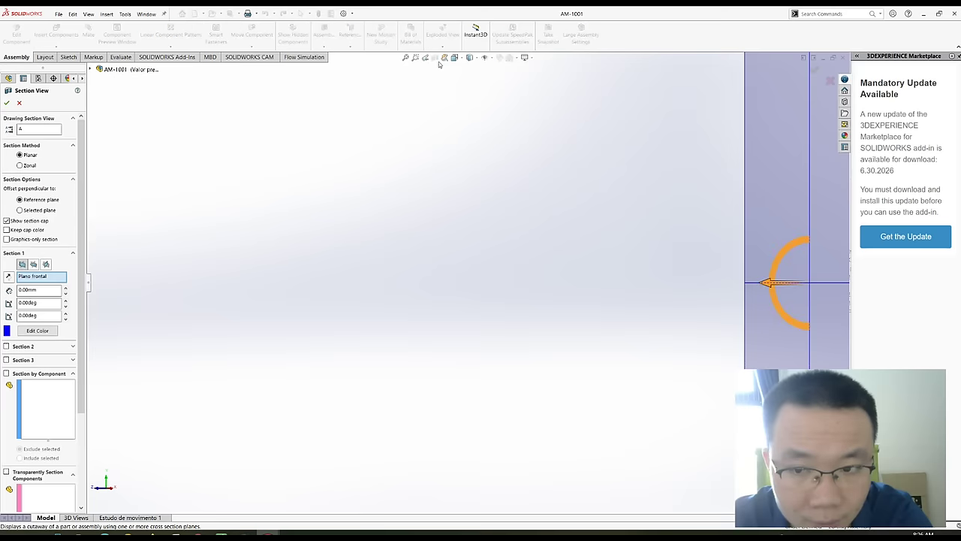
- Cut the section along Plano direito and spin the model to inspect the cut
left_click(34, 265)
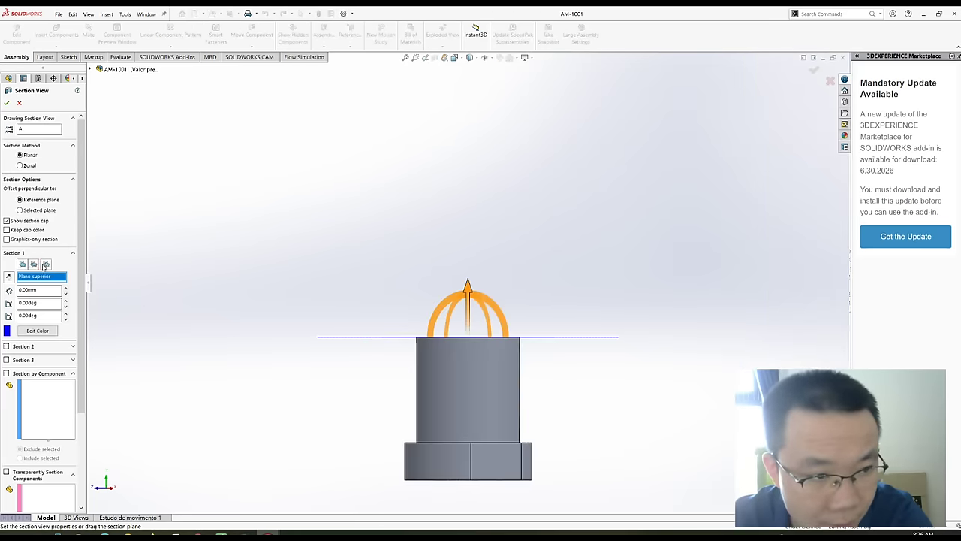
left_click(46, 265)
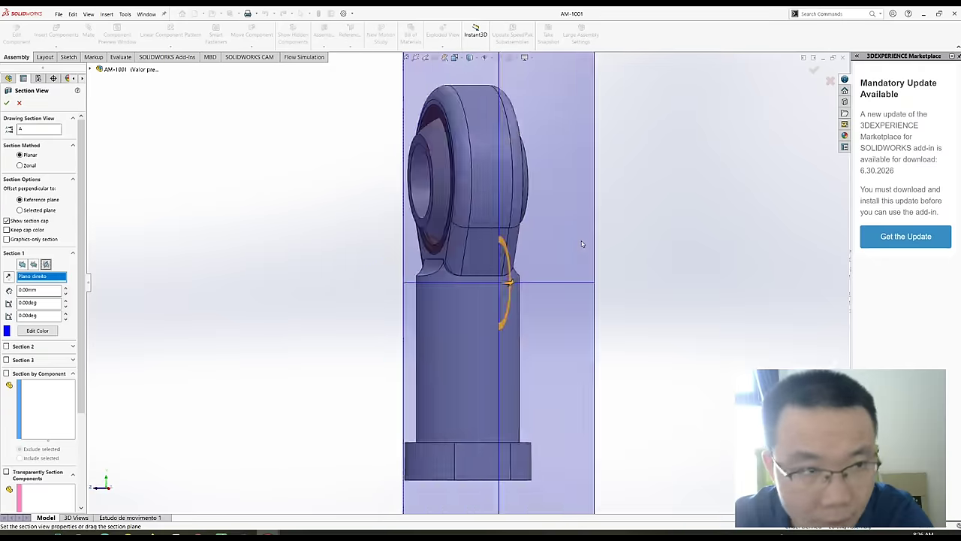
key("Left")
key("Left")
key("Left")
key("Left")
key("Left")
key("Left")
key("Left")
key("Left")
key("Left")
key("Left")
key("Left")
key("Left")
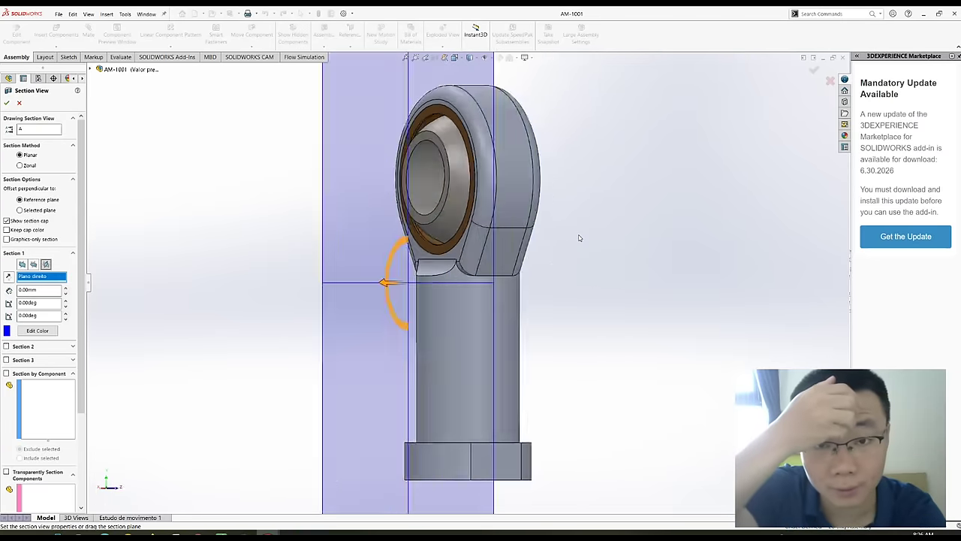
key("Left")
key("Left")
key("Left")
key("Left")
key("Left")
key("Left")
key("Left")
key("Left")
key("Left")
key("Left")
key("Left")
key("Left")
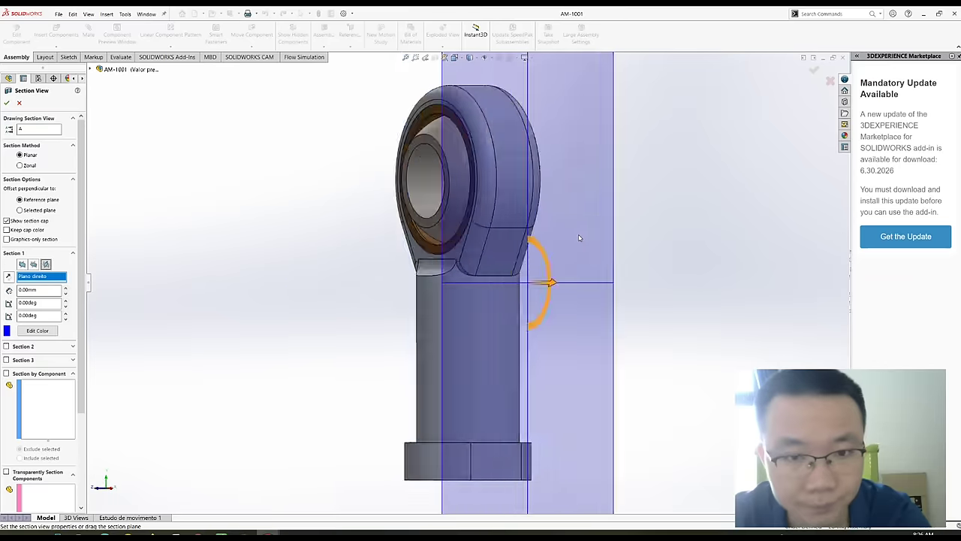
key("Left")
key("Left")
key("Left")
key("Left")
key("Left")
key("Left")
scroll(440, 182, "down", 2)
scroll(441, 192, "down", 2)
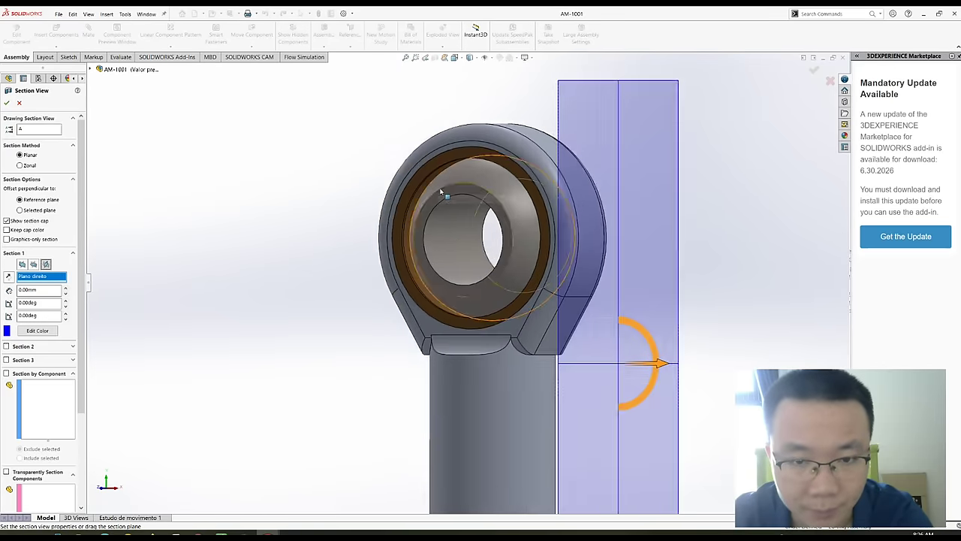
scroll(488, 270, "down", 1)
scroll(525, 350, "down", 1)
scroll(526, 350, "up", 2)
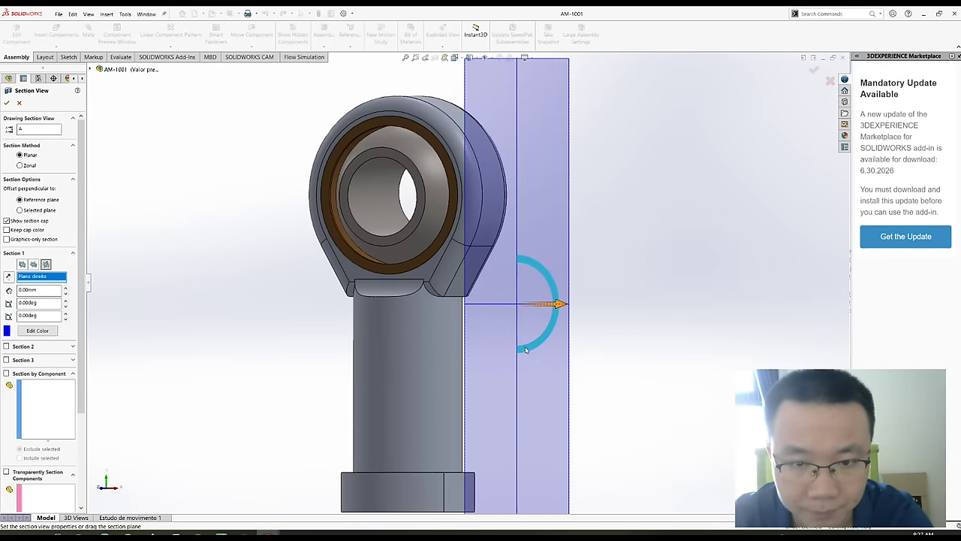
- Turn the rod end around to view the section from the other side, then discard the section
key("Left")
key("Left")
key("Left")
key("Left")
key("Left")
key("Left")
scroll(443, 335, "down", 2)
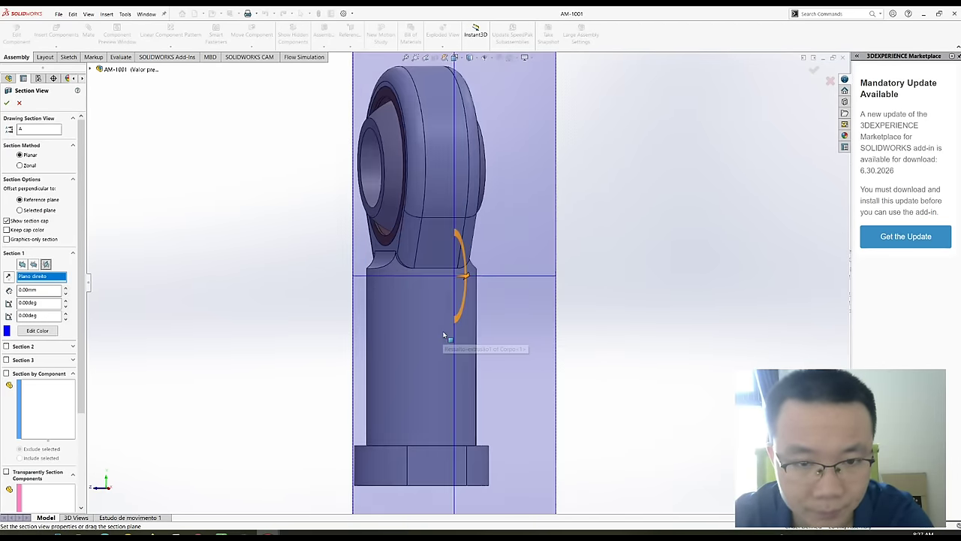
scroll(449, 256, "down", 1)
scroll(447, 230, "up", 2)
scroll(447, 229, "up", 1)
scroll(473, 247, "down", 4)
key("Left")
key("Left")
key("Left")
key("Left")
key("Left")
key("Left")
scroll(495, 286, "up", 1)
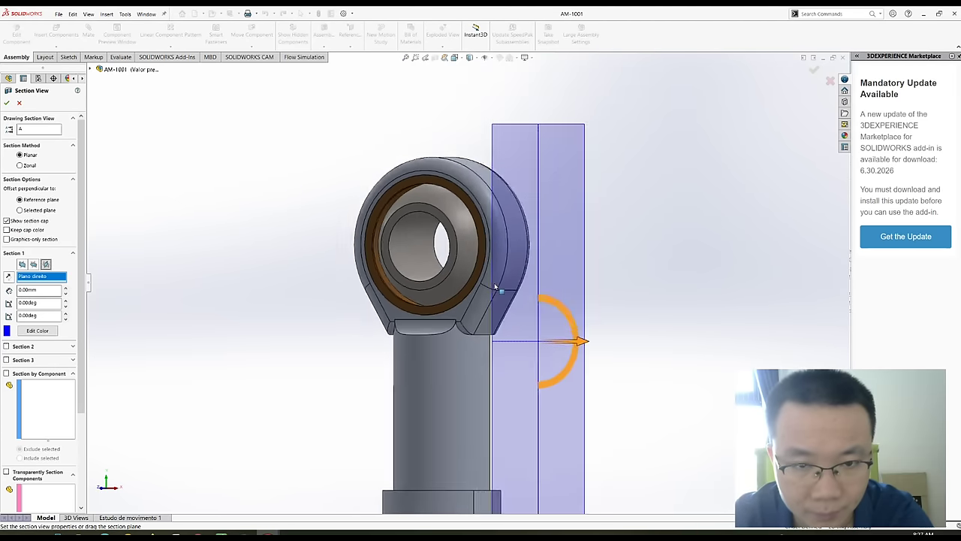
key("Left")
key("Left")
key("Left")
key("Left")
key("Left")
key("Left")
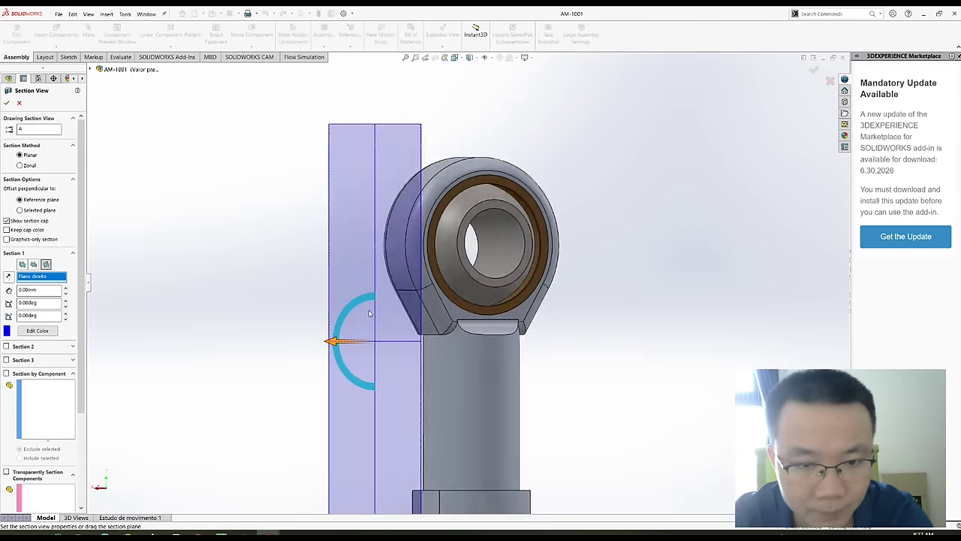
key("Left")
key("Left")
scroll(407, 320, "up", 1)
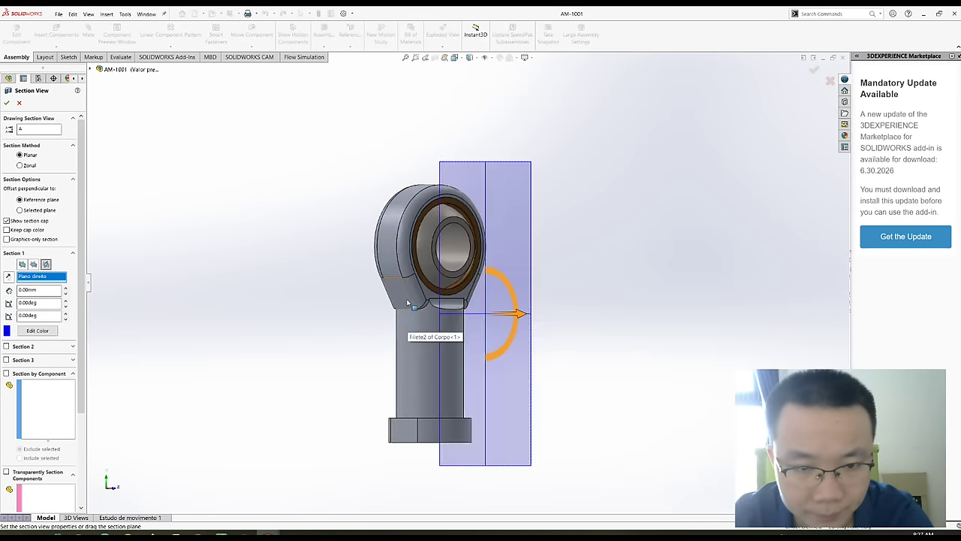
scroll(407, 303, "down", 1)
key("Left")
key("Left")
key("Left")
key("Left")
key("Left")
key("Left")
key("Left")
key("Left")
key("Left")
key("Left")
key("Left")
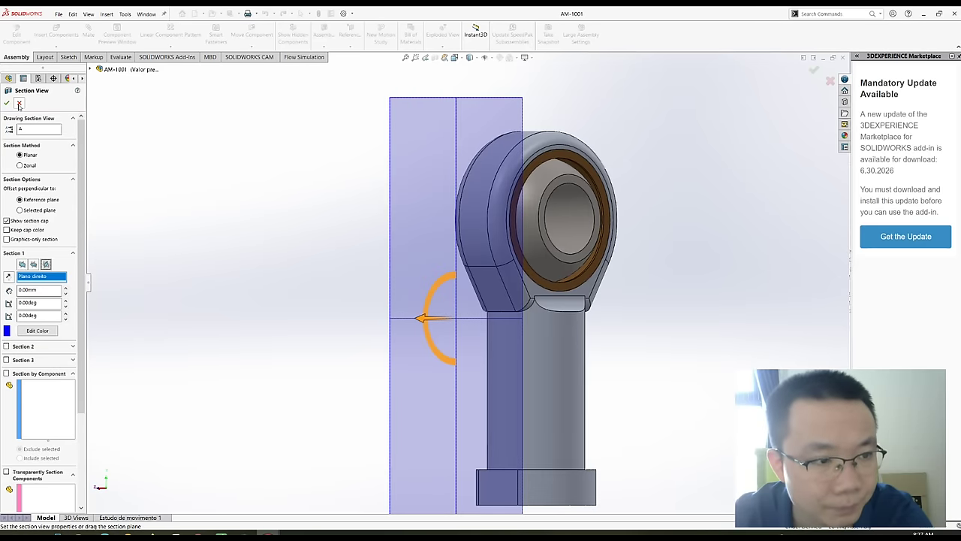
left_click(18, 105)
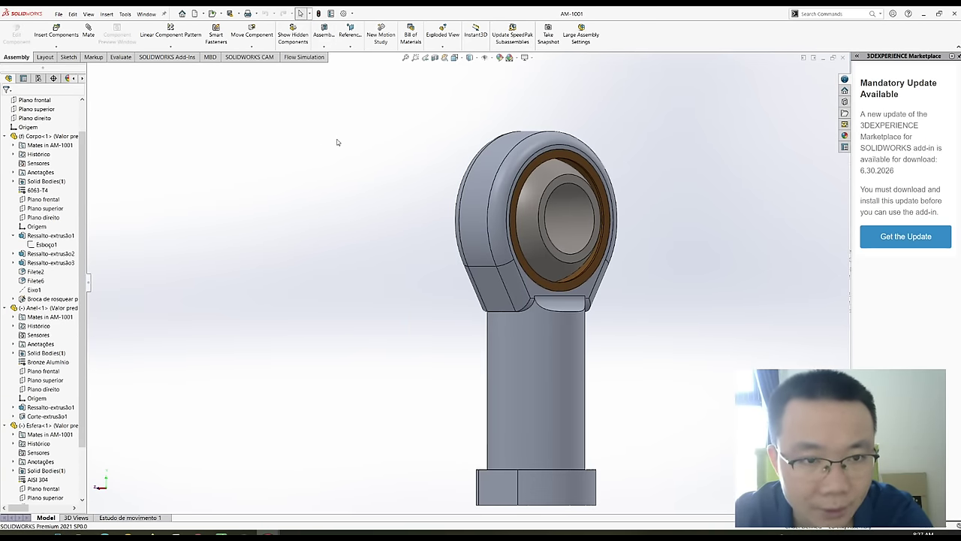
- Cancel Belt/Chain, exit Move Component unchanged, and show the SOLIDWORKS CAM NC Manager tree
left_click(19, 104)
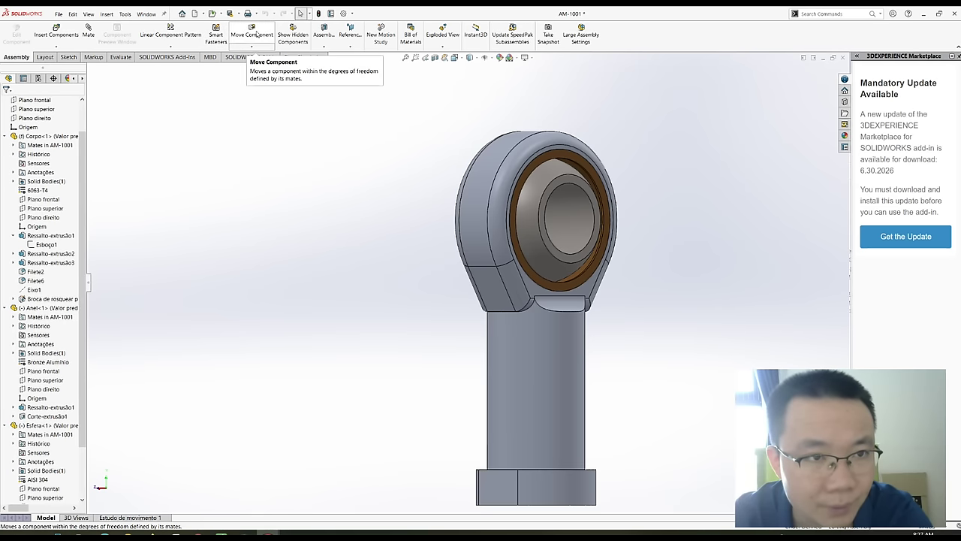
left_click(253, 33)
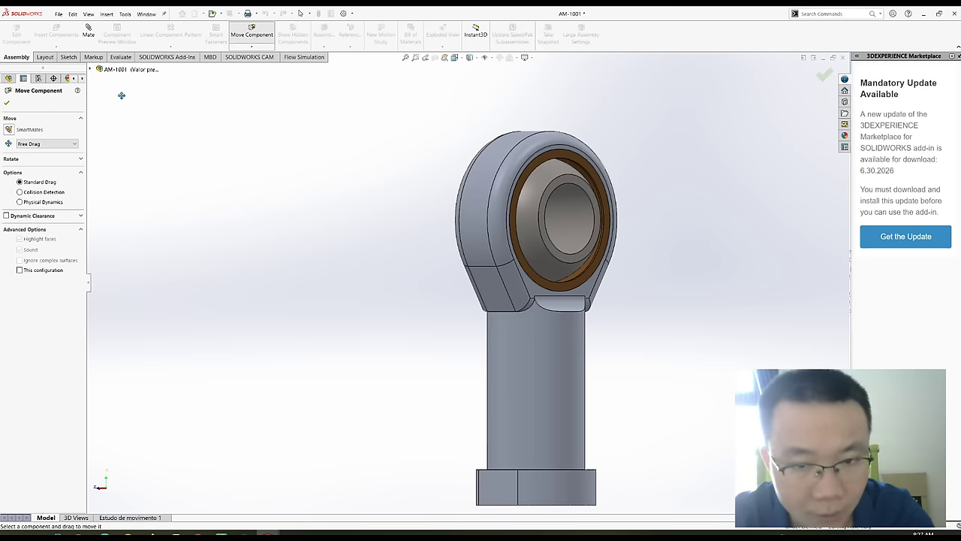
key("Escape")
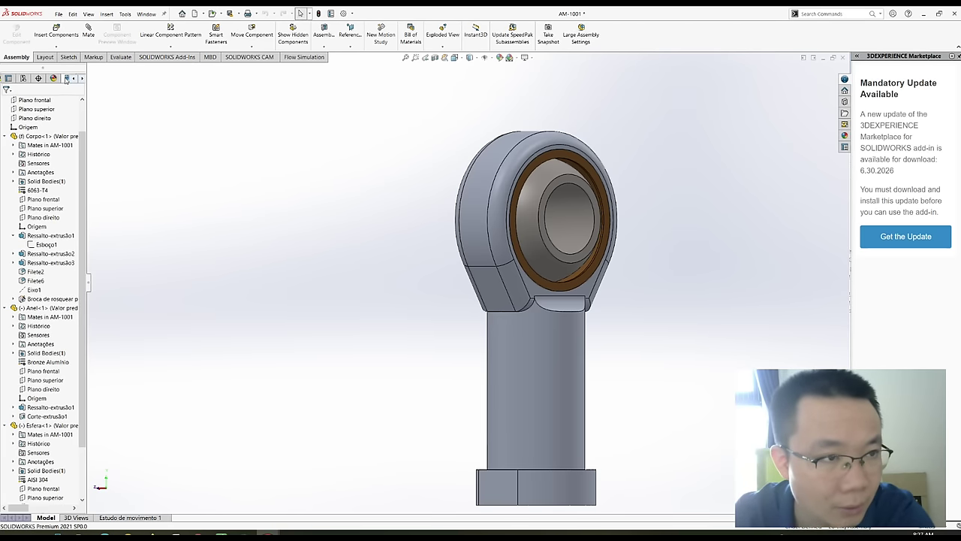
left_click(67, 78)
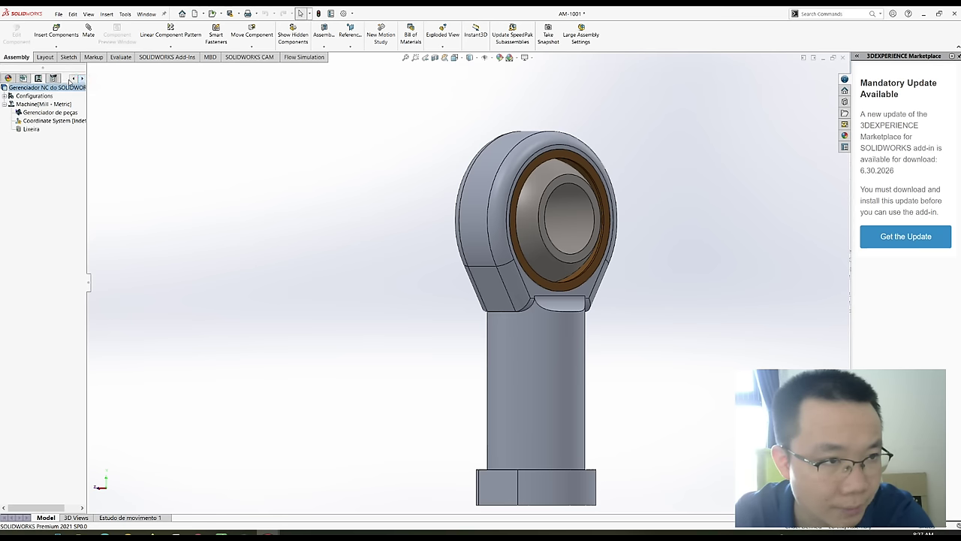
- Open Edit Tool Parameters for T13 - 4 Probe Tool in Tool Crib 2 and move it aside
left_click(54, 78)
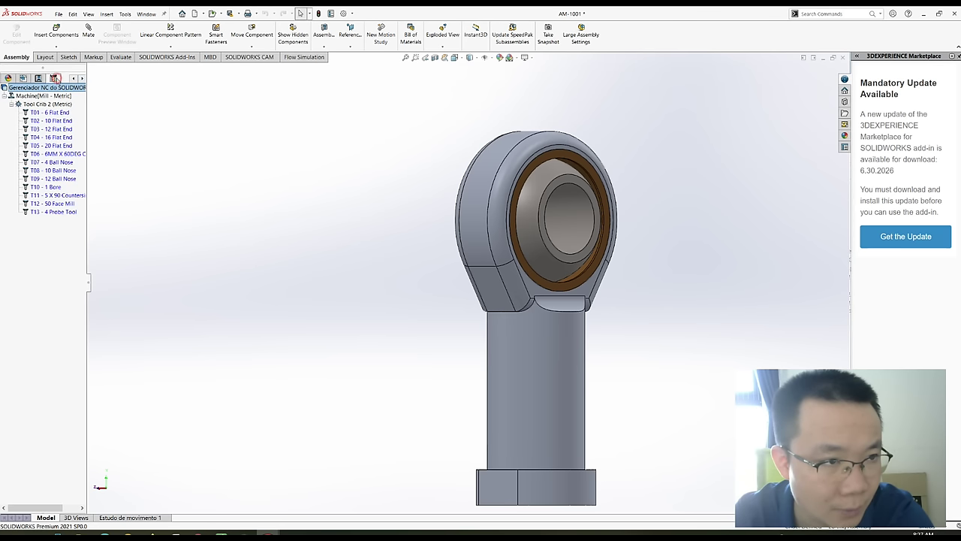
double_click(64, 212)
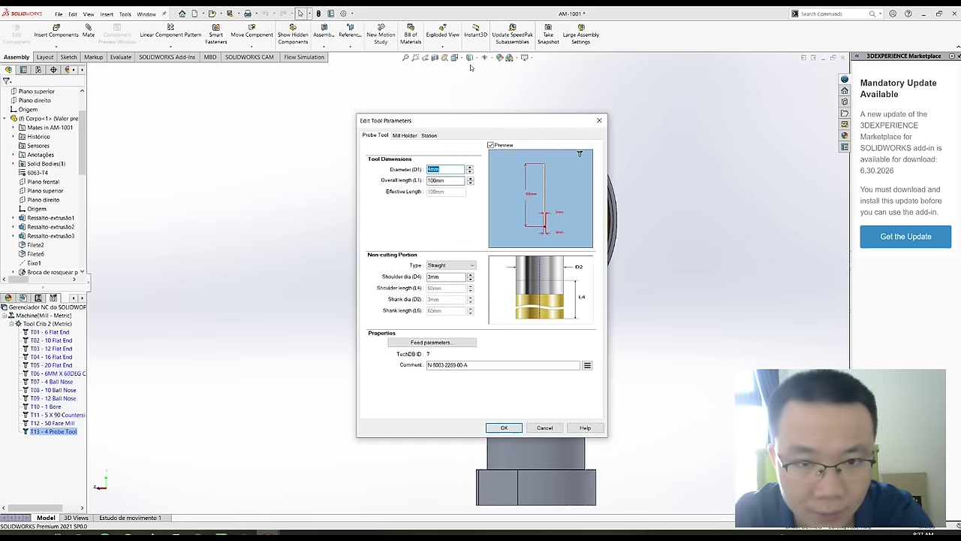
left_click_drag(461, 127, 775, 122)
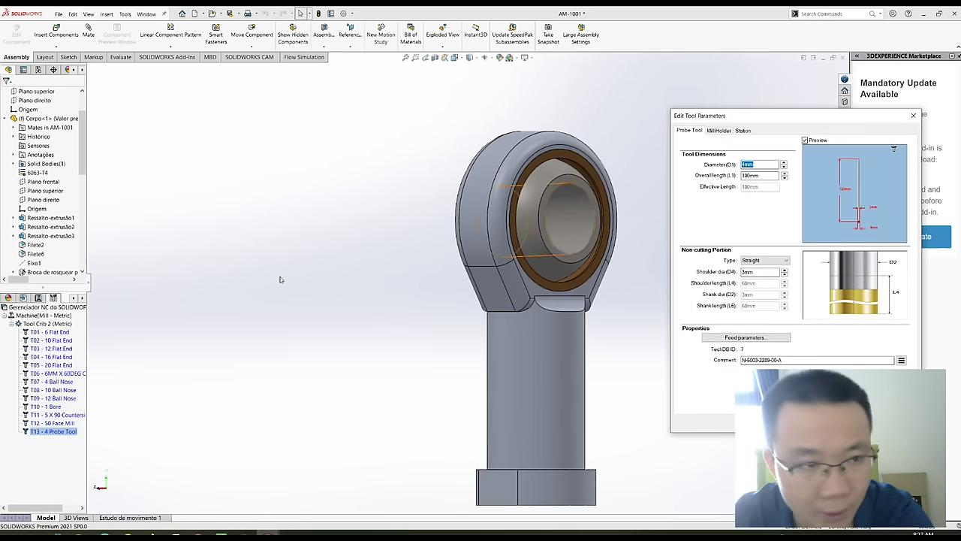
scroll(44, 251, "down", 3)
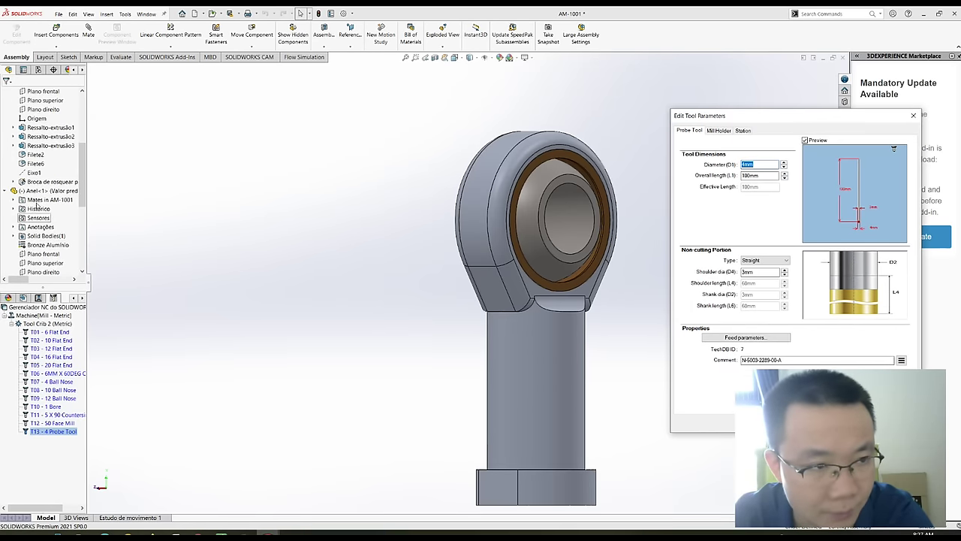
- Select Filete2 and Ressalto-extrusão3 to review the eye boss's R20 and 84 mm dimensions
left_click(33, 156)
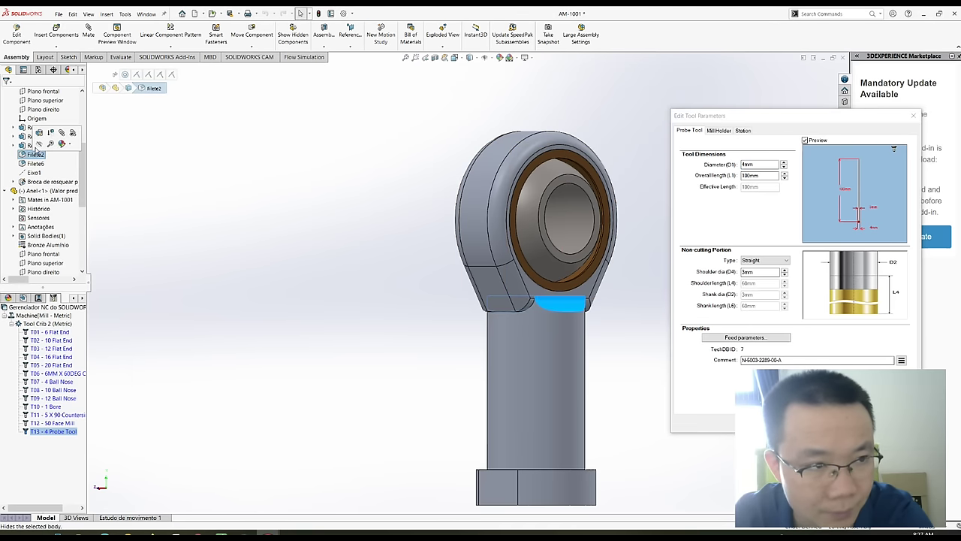
left_click(28, 145)
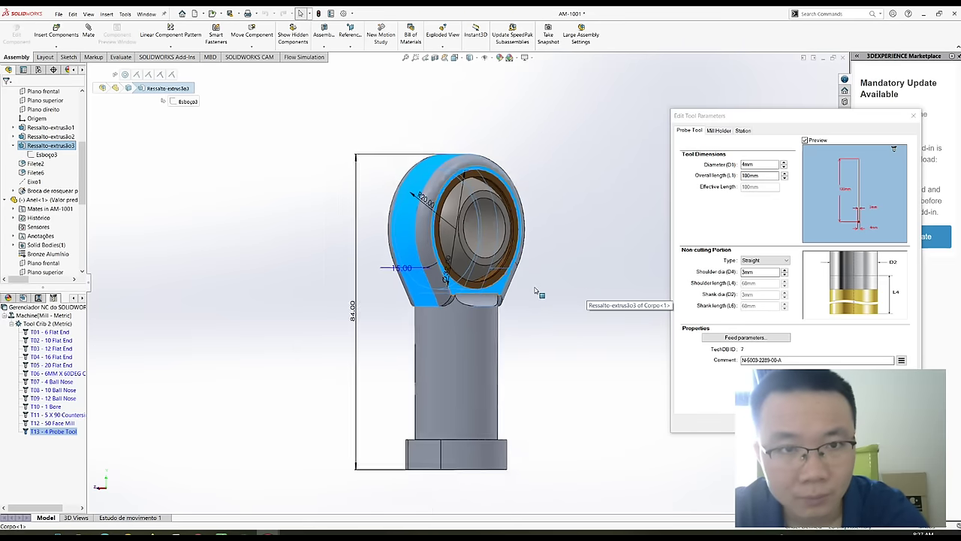
scroll(466, 270, "down", 2)
scroll(400, 246, "up", 2)
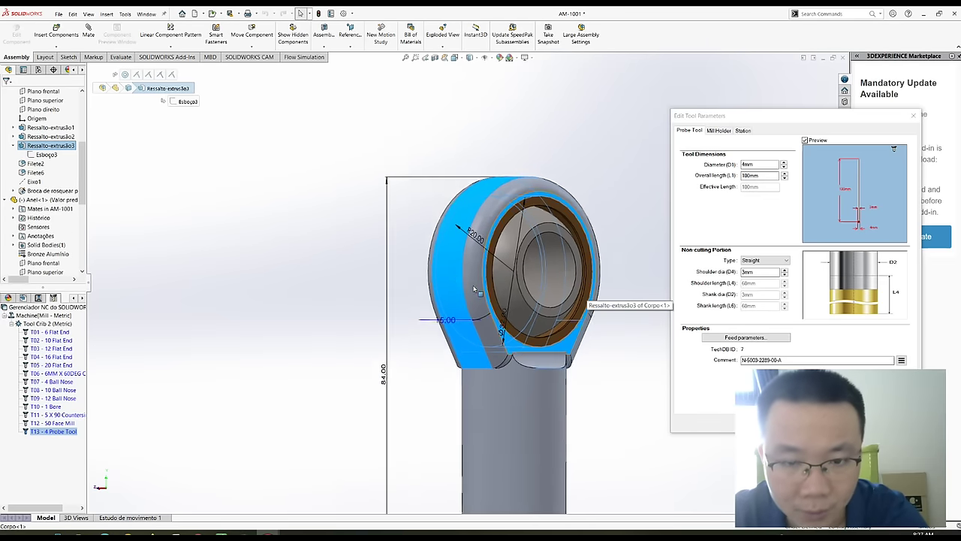
scroll(504, 286, "down", 3)
scroll(500, 291, "up", 1)
scroll(477, 304, "up", 1)
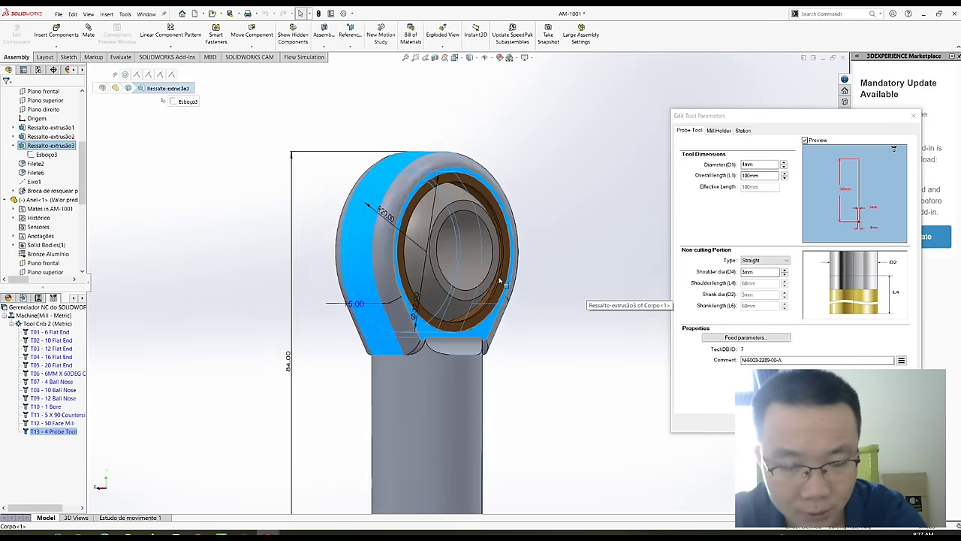
scroll(451, 319, "up", 2)
mouse_move(437, 329)
middle_mouse_down()
mouse_move(443, 365)
mouse_move(481, 316)
mouse_move(469, 207)
mouse_move(486, 210)
middle_mouse_up()
scroll(497, 292, "down", 3)
scroll(468, 210, "up", 2)
scroll(470, 205, "down", 2)
- Close the tool parameters window and cycle through the CAM, configuration and design tree tabs
key("Left")
key("Left")
key("Left")
key("Left")
key("Left")
key("Left")
key("Left")
key("Left")
key("Left")
key("Left")
key("Left")
key("Left")
key("Left")
key("Left")
key("Left")
key("Left")
key("Left")
key("Left")
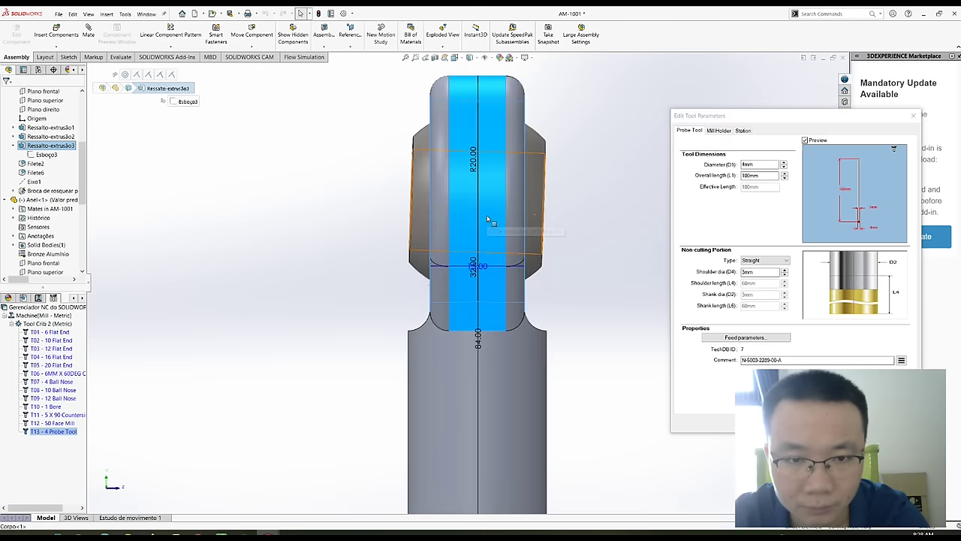
key("Left")
key("Left")
key("Left")
key("Left")
key("Left")
key("Left")
key("Left")
key("Left")
key("Left")
key("Left")
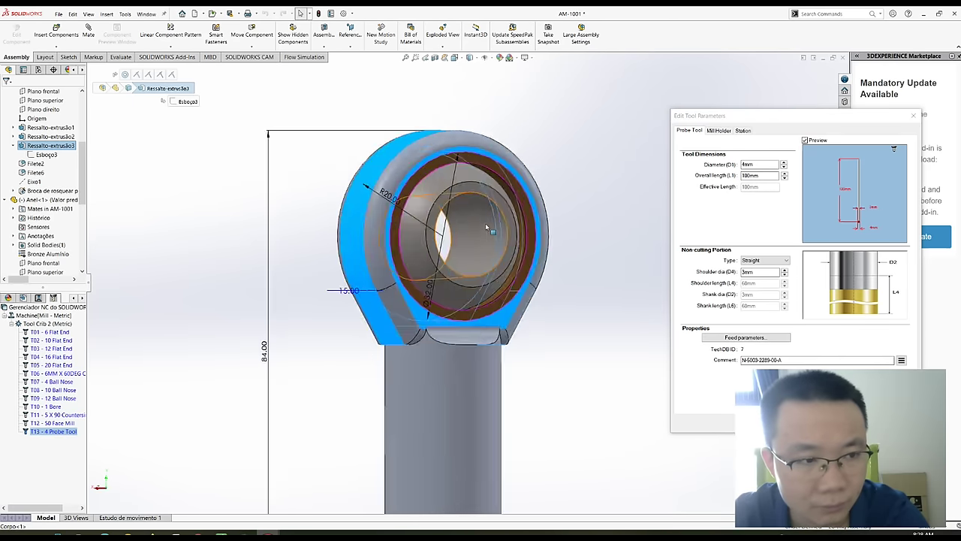
key("Left")
key("Left")
key("Left")
key("Left")
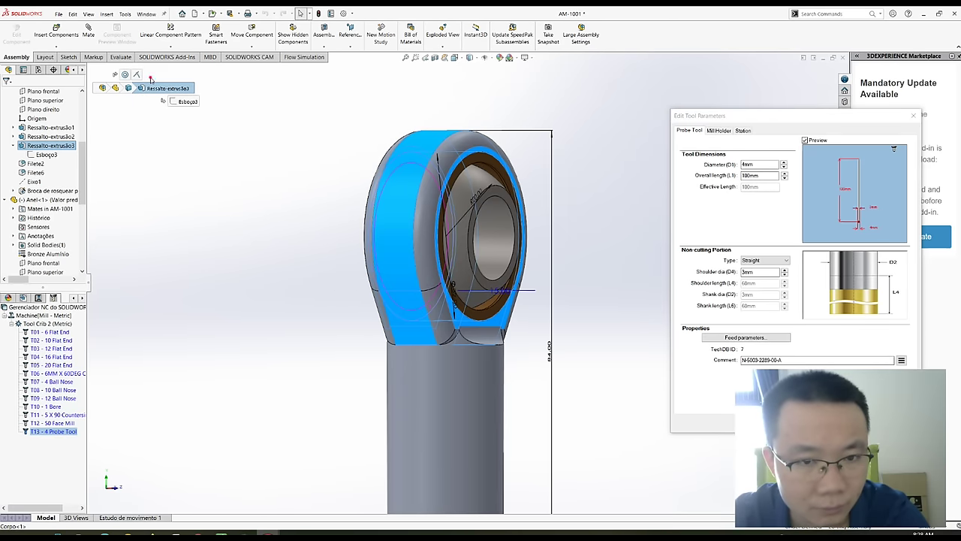
left_click(150, 78)
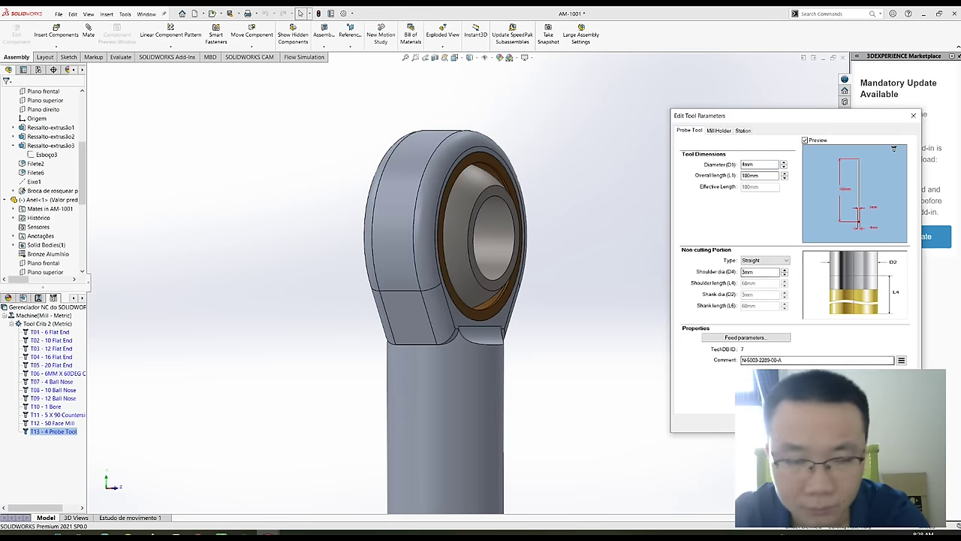
key("Return")
left_click(8, 78)
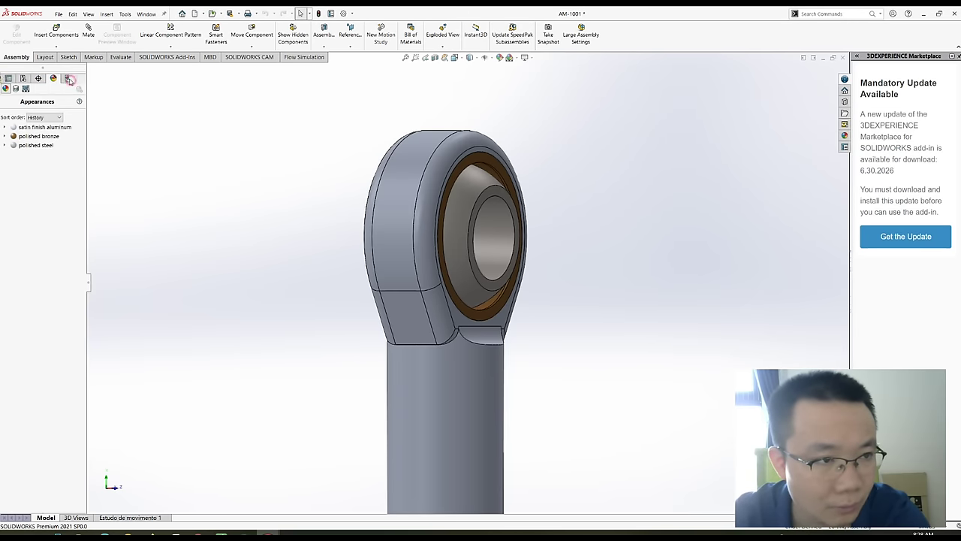
left_click(7, 79)
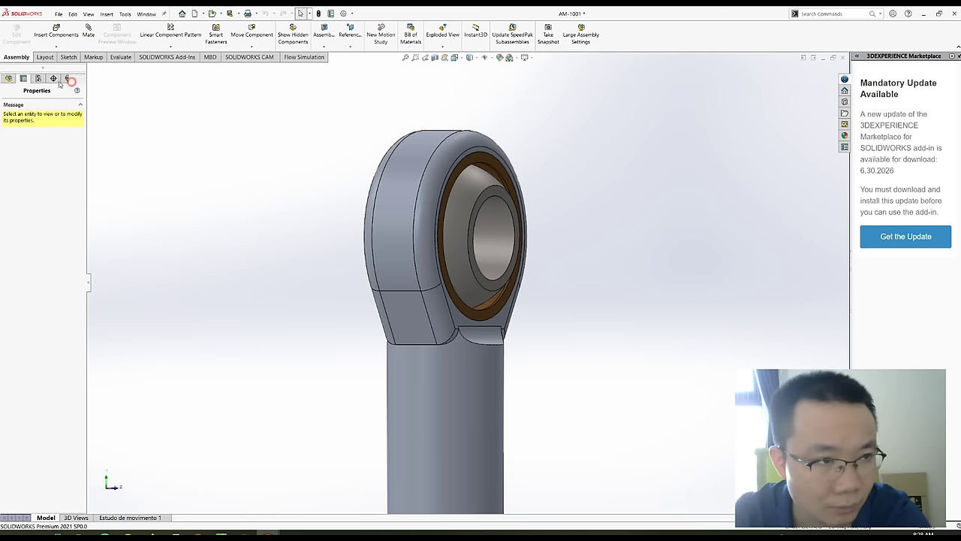
left_click(10, 79)
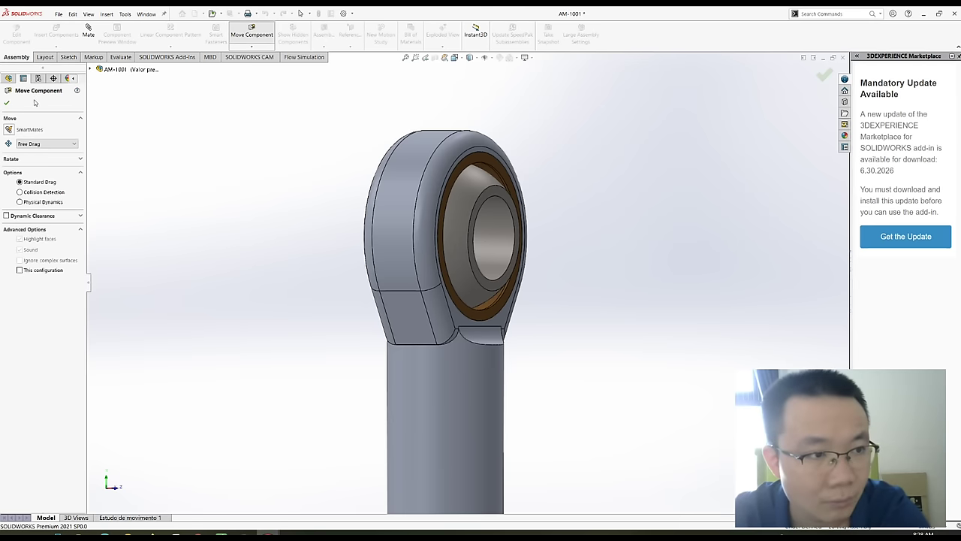
- Close Move Component and the Direcional1 light editor, then enable Large Assembly Settings
key("Escape")
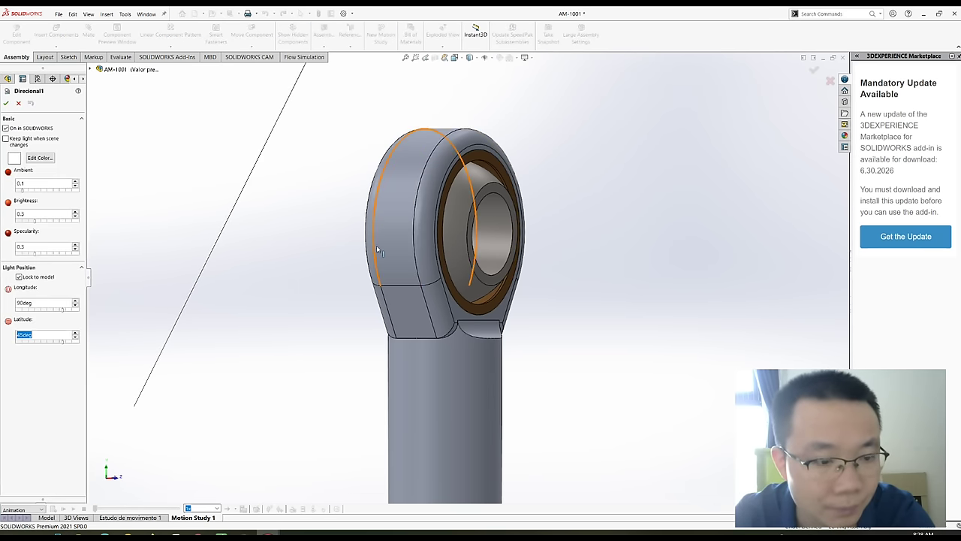
middle_click_drag(376, 252, 493, 210)
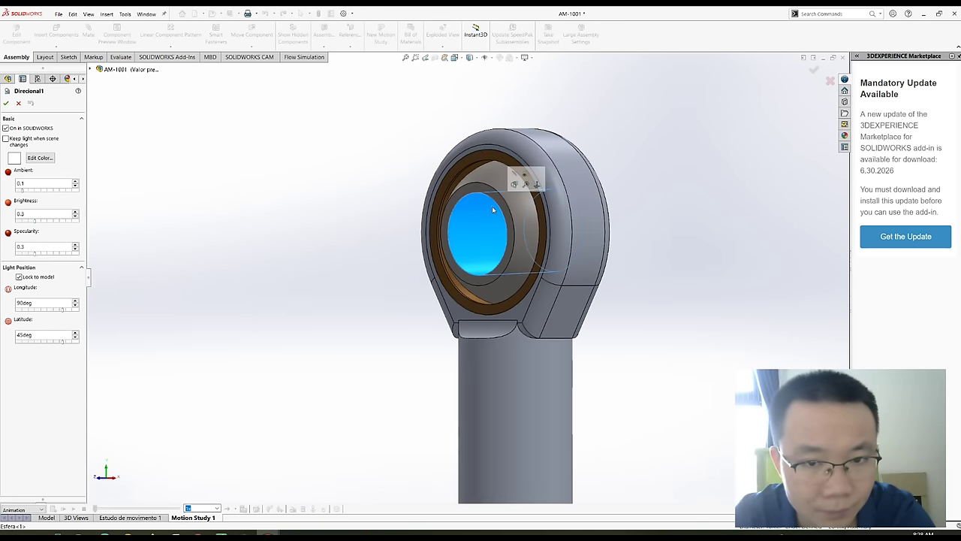
middle_click_drag(493, 210, 477, 212)
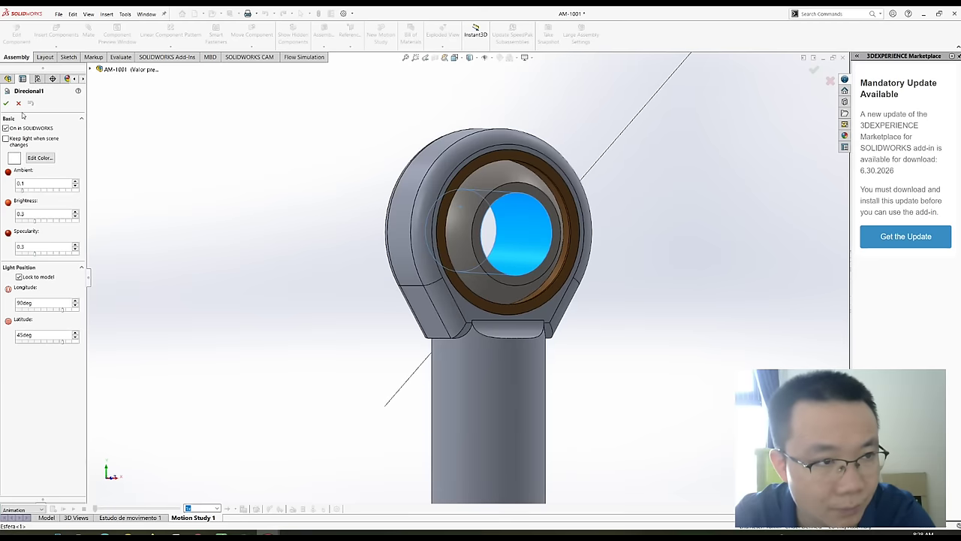
left_click(18, 105)
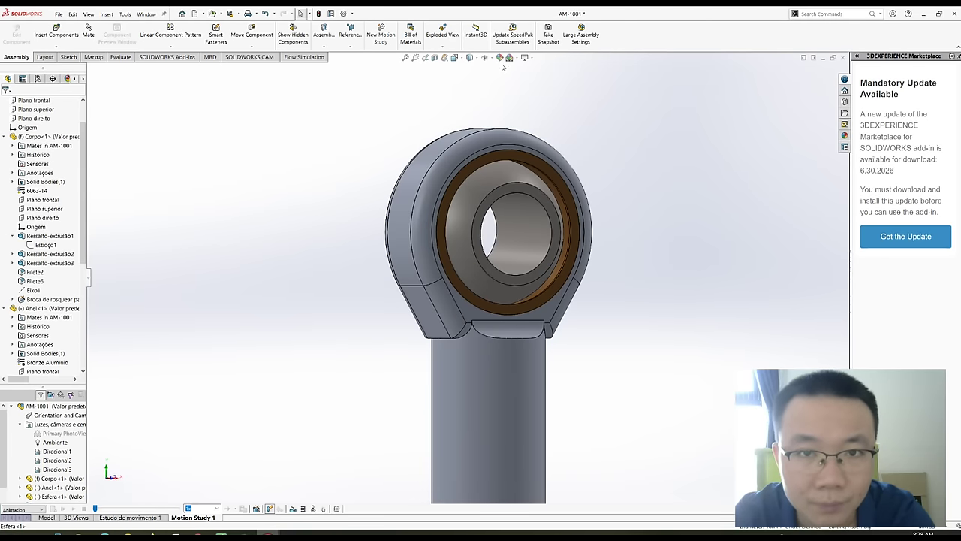
left_click(576, 43)
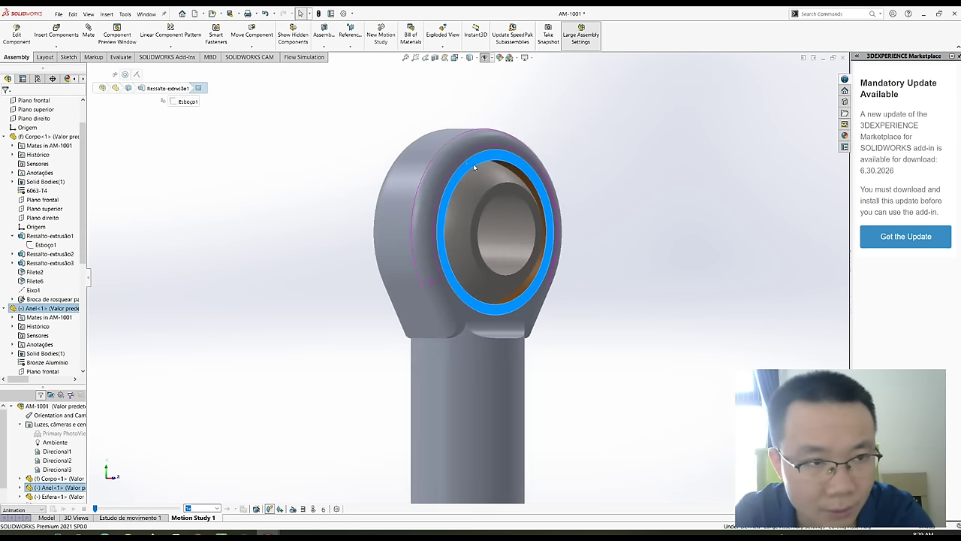
- Attempt Offset On Surface on the ring edges and cancel after the 'offset too big' warning
middle_click_drag(457, 157, 64, 61)
left_click(64, 59)
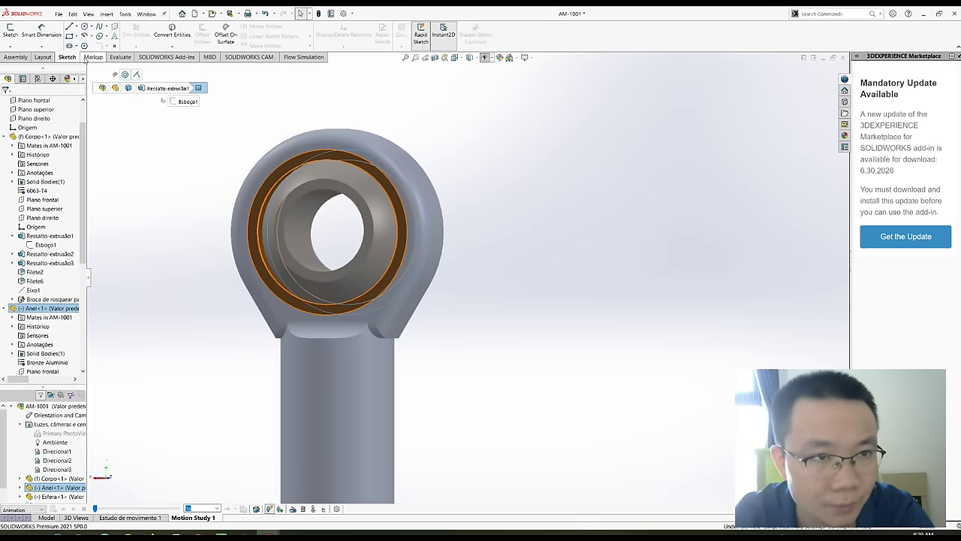
left_click(226, 37)
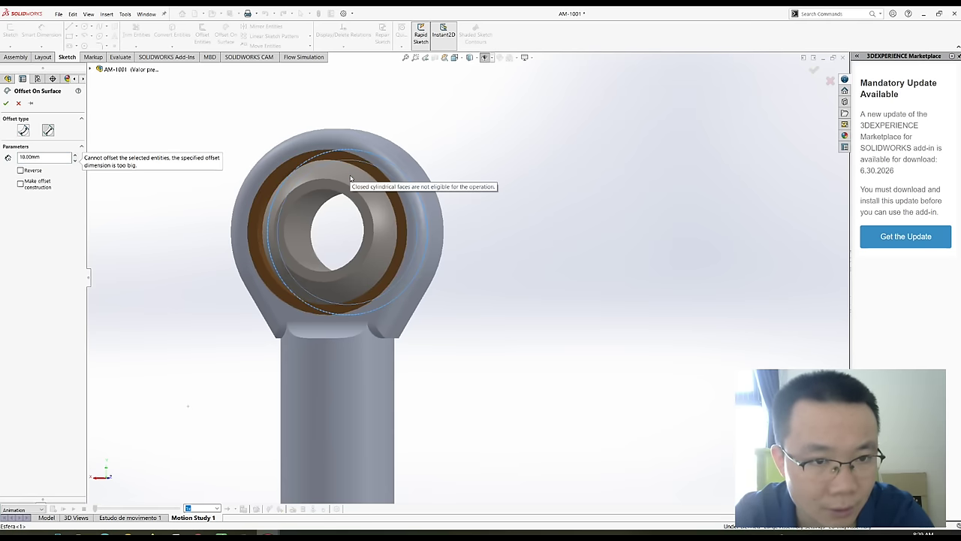
mouse_move(350, 178)
middle_mouse_down()
mouse_move(382, 172)
mouse_move(87, 118)
middle_mouse_up()
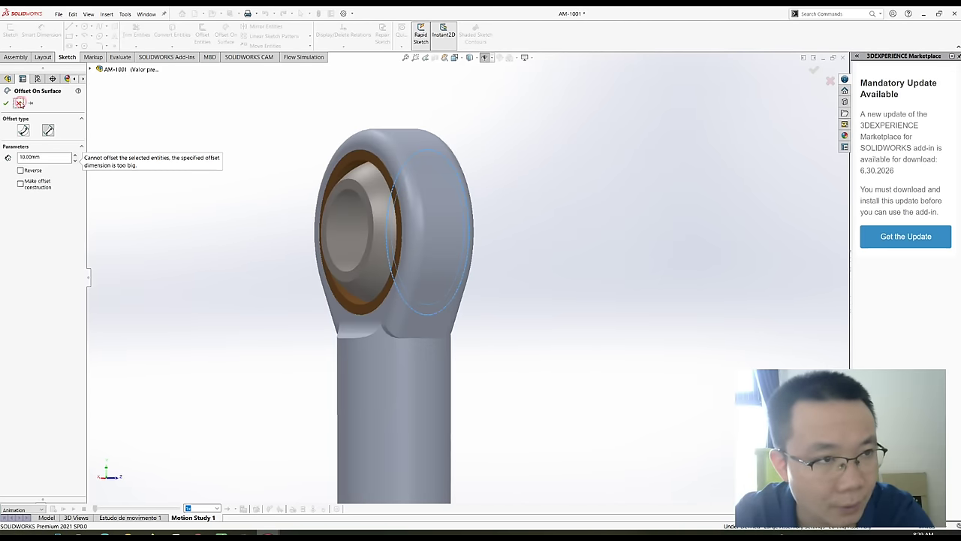
key("Escape")
left_click(167, 57)
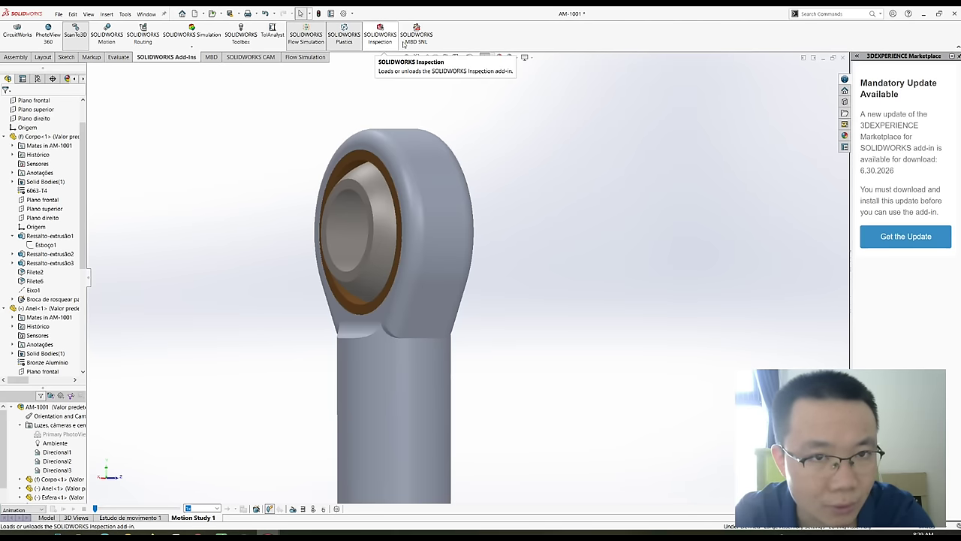
- From the MBD tab, start an Exploded View on Corpo, orbit to check it, then cancel and reopen
left_click(205, 57)
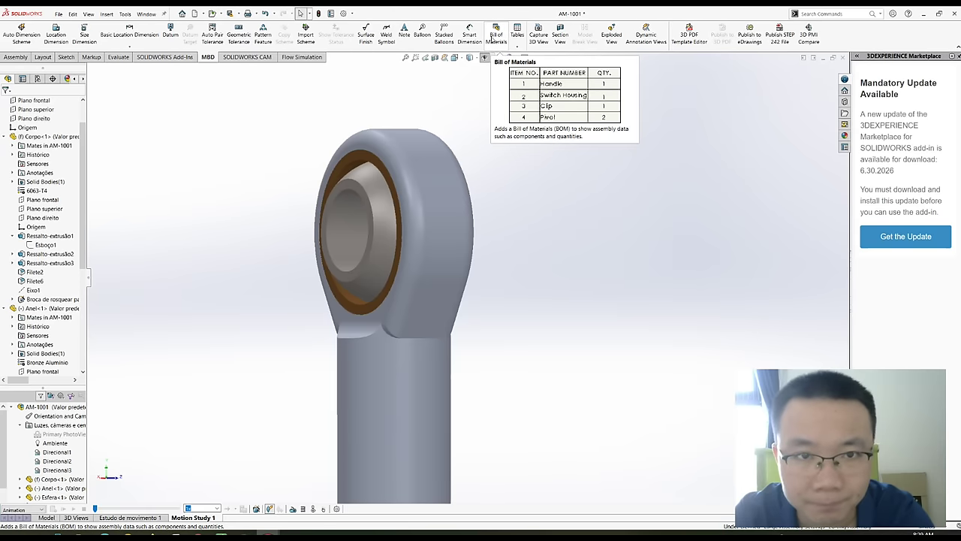
left_click(608, 38)
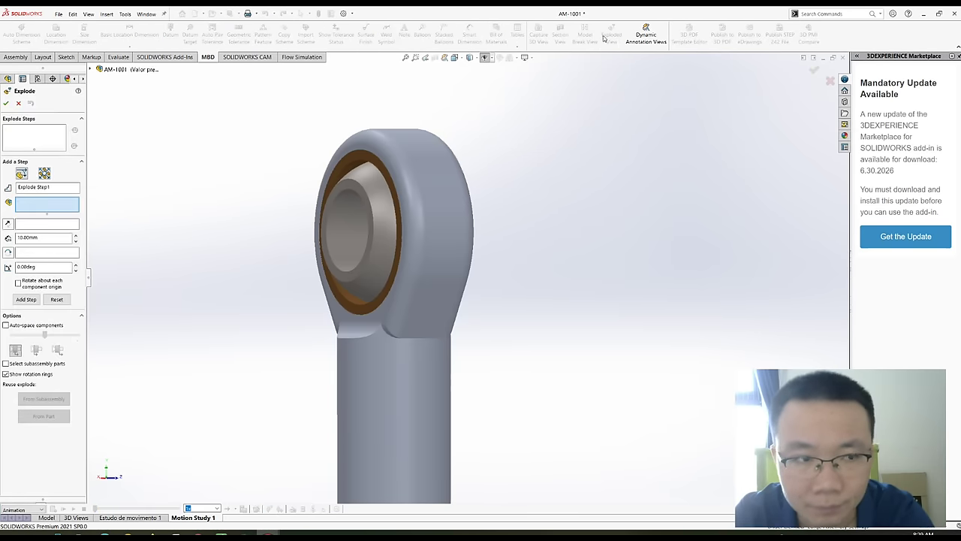
left_click(429, 234)
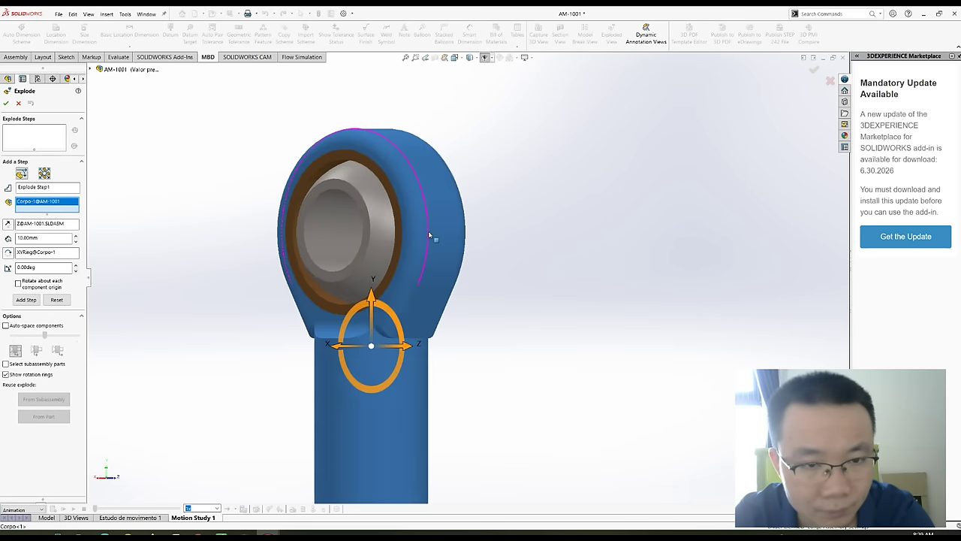
mouse_move(428, 235)
middle_mouse_down()
mouse_move(352, 280)
mouse_move(398, 197)
mouse_move(389, 210)
mouse_move(410, 202)
middle_mouse_up()
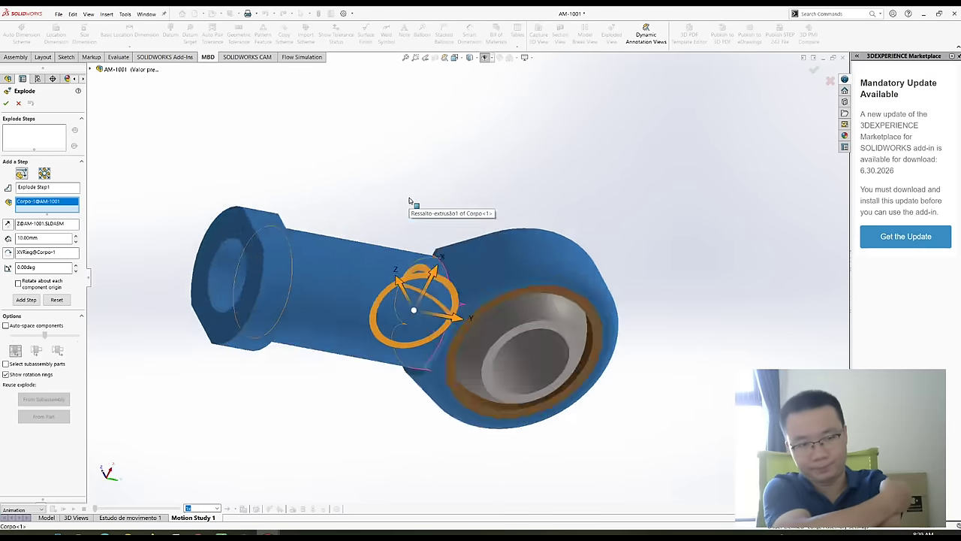
mouse_move(410, 201)
middle_mouse_down()
mouse_move(425, 203)
mouse_move(43, 177)
middle_mouse_up()
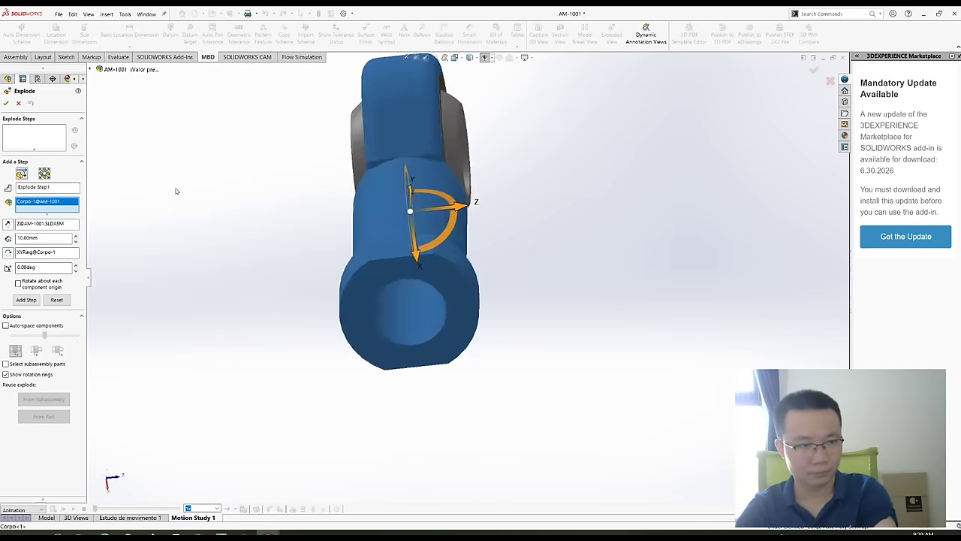
middle_click_drag(422, 198, 430, 216)
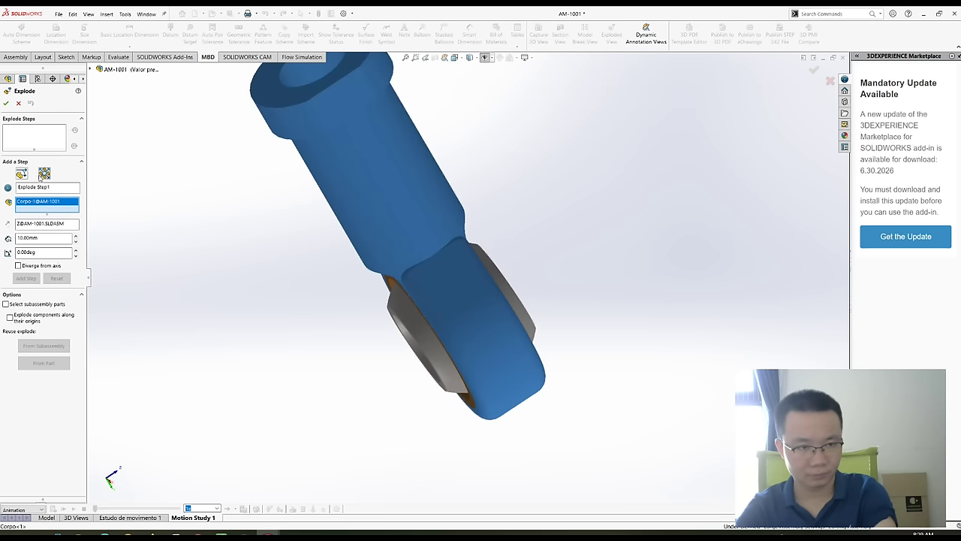
middle_click_drag(349, 274, 447, 304)
key("Escape")
key("Return")
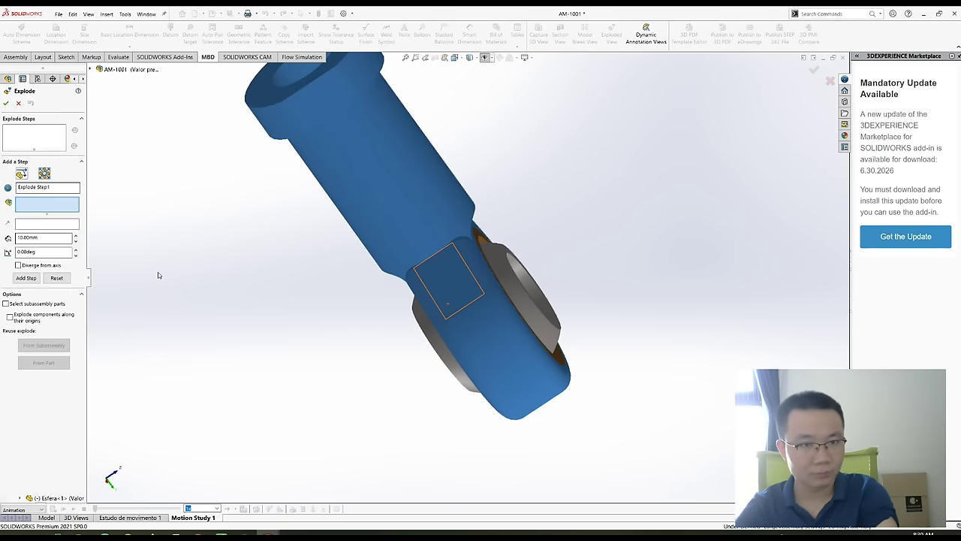
- Choose a Regular explode step, select Corpo-1, and orbit to view the eye and ball joint
left_click(21, 174)
left_click(463, 292)
scroll(427, 265, "up", 3)
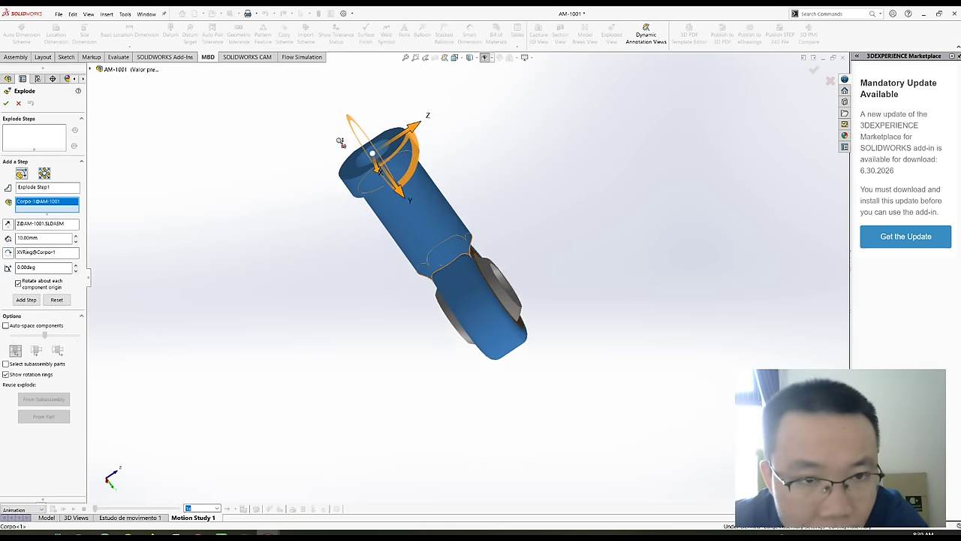
scroll(498, 223, "down", 5)
scroll(371, 196, "up", 2)
middle_click_drag(371, 196, 431, 287)
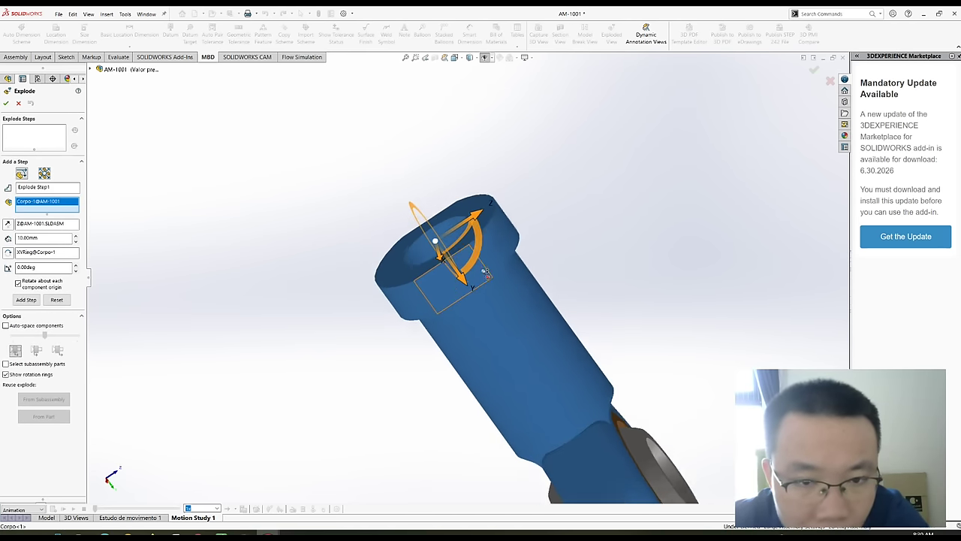
mouse_move(430, 287)
middle_mouse_down()
mouse_move(424, 308)
mouse_move(342, 178)
middle_mouse_up()
scroll(359, 185, "up", 3)
scroll(510, 364, "up", 2)
scroll(510, 365, "down", 3)
scroll(509, 365, "down", 2)
mouse_move(510, 365)
middle_mouse_down()
mouse_move(576, 406)
mouse_move(581, 366)
mouse_move(554, 255)
middle_mouse_up()
- Zoom and orbit around the rod end's neck to inspect it closely
scroll(498, 268, "down", 3)
middle_click_drag(499, 268, 498, 273)
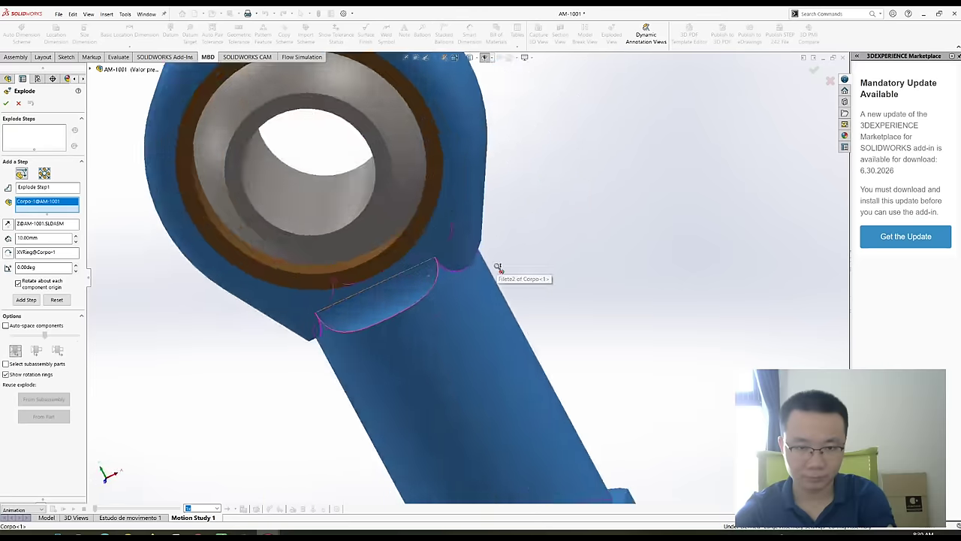
scroll(496, 274, "up", 5)
scroll(451, 286, "down", 8)
scroll(451, 286, "up", 5)
mouse_move(451, 286)
middle_mouse_down()
mouse_move(397, 293)
mouse_move(521, 278)
mouse_move(476, 272)
mouse_move(510, 277)
mouse_move(401, 289)
mouse_move(497, 281)
mouse_move(501, 260)
mouse_move(443, 281)
mouse_move(530, 273)
mouse_move(429, 278)
mouse_move(533, 263)
mouse_move(498, 274)
middle_mouse_up()
scroll(398, 293, "down", 5)
scroll(397, 293, "up", 3)
scroll(535, 276, "up", 3)
scroll(487, 263, "down", 3)
scroll(487, 263, "up", 3)
scroll(474, 281, "down", 3)
scroll(474, 286, "up", 3)
scroll(440, 282, "down", 3)
scroll(493, 278, "up", 2)
scroll(483, 286, "up", 2)
scroll(440, 306, "up", 2)
scroll(440, 305, "down", 3)
scroll(431, 309, "down", 2)
scroll(421, 315, "down", 2)
scroll(489, 233, "up", 2)
- Stand the rod end upright in view, then close the Explode dialog without adding a step
middle_click_drag(489, 233, 497, 220)
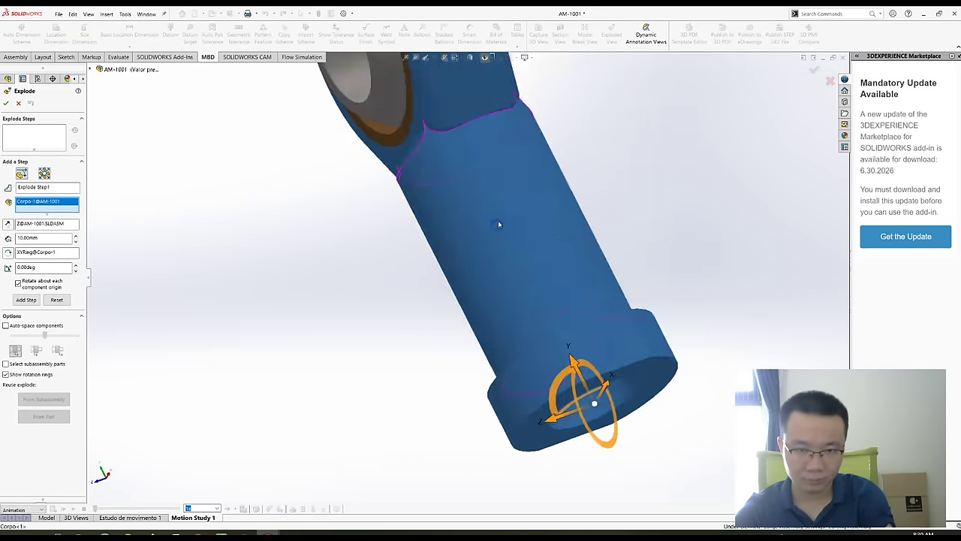
right_click(498, 220)
left_click(661, 177)
middle_click_drag(661, 177, 668, 178)
scroll(653, 188, "up", 3)
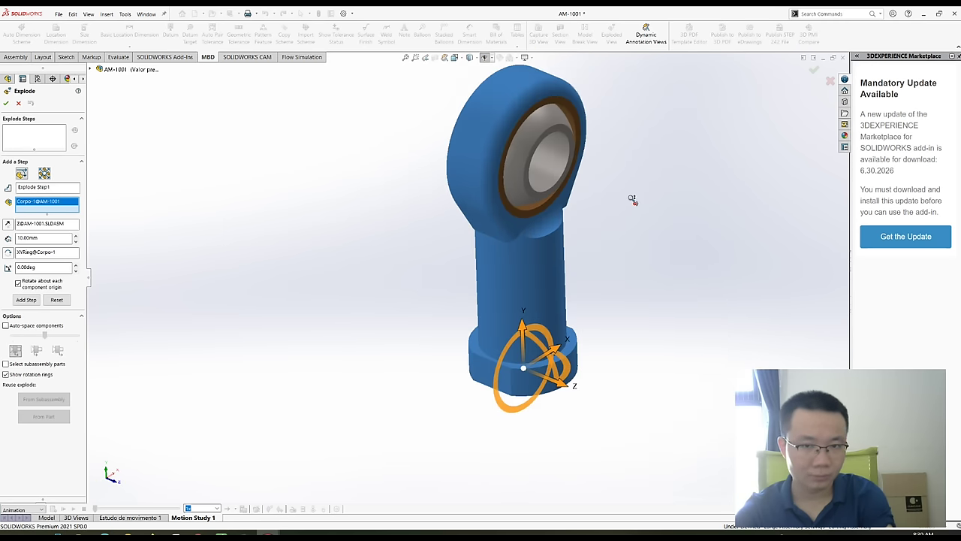
scroll(562, 189, "down", 2)
scroll(562, 188, "up", 2)
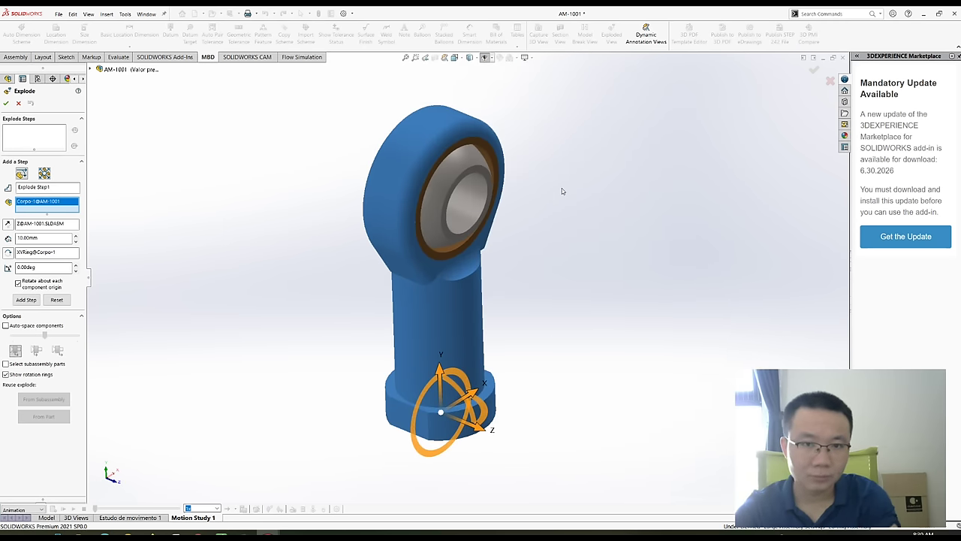
left_click(20, 104)
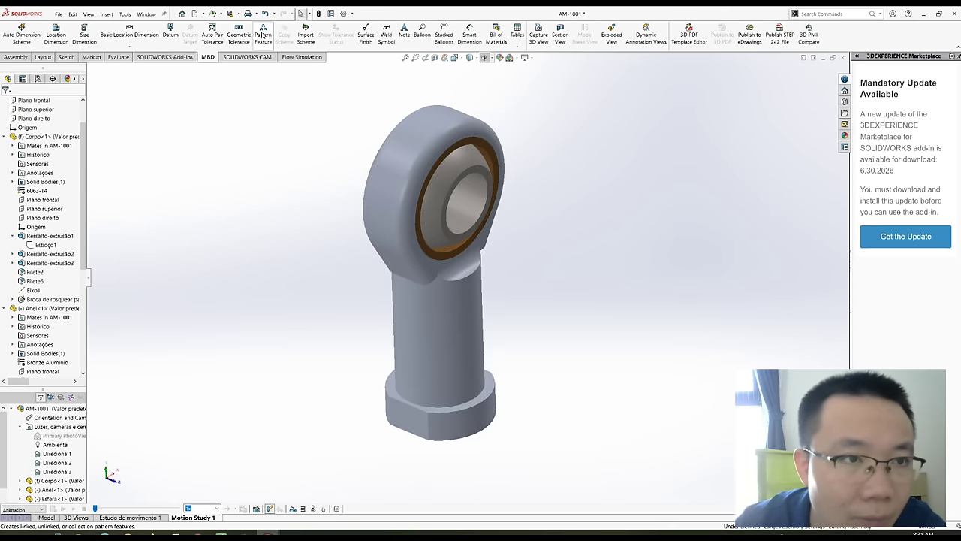
- Cut a section view along the top plane and orbit to see the threaded hole from below
left_click(214, 35)
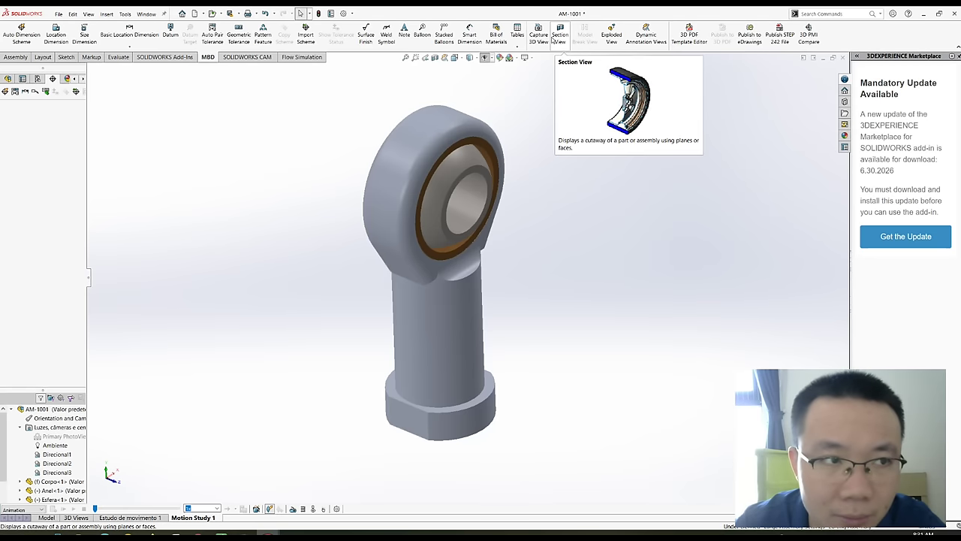
left_click(552, 41)
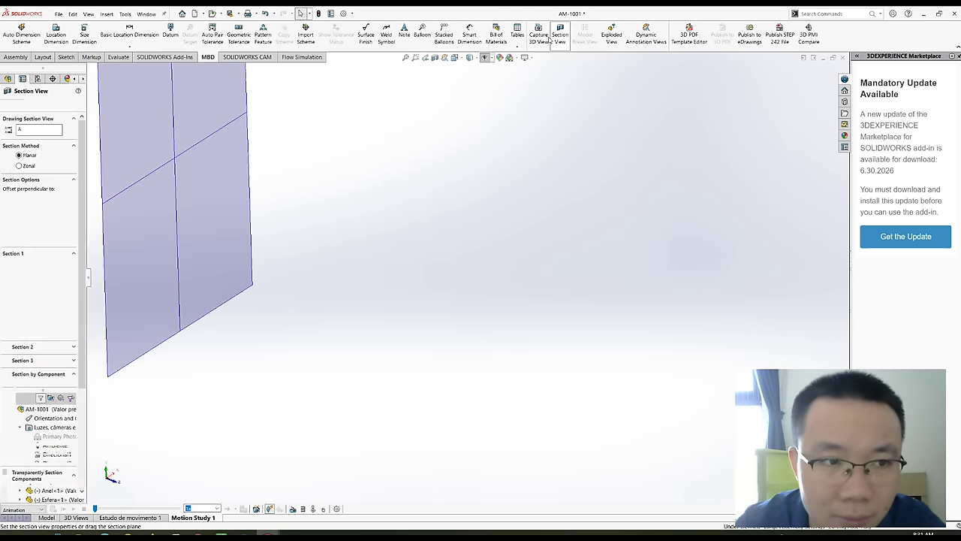
left_click(32, 265)
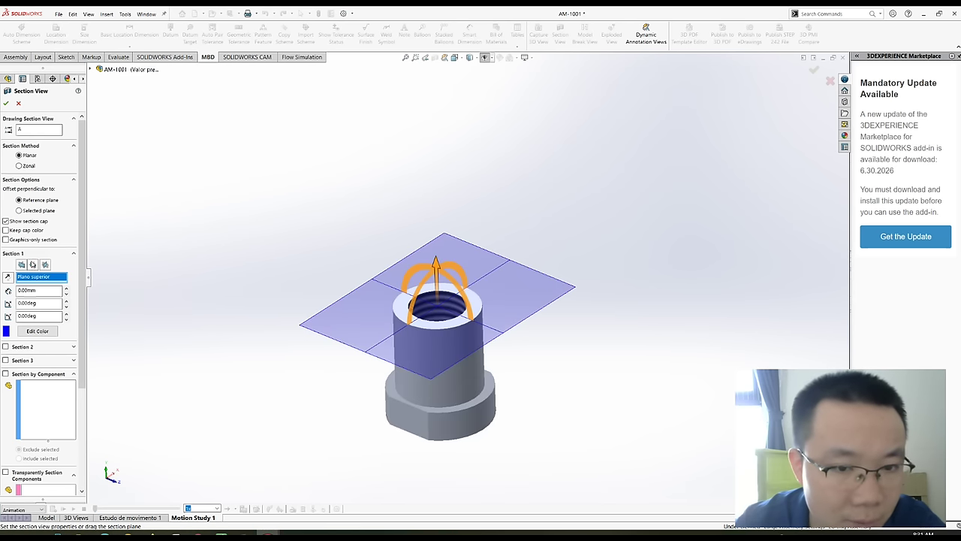
scroll(431, 330, "down", 3)
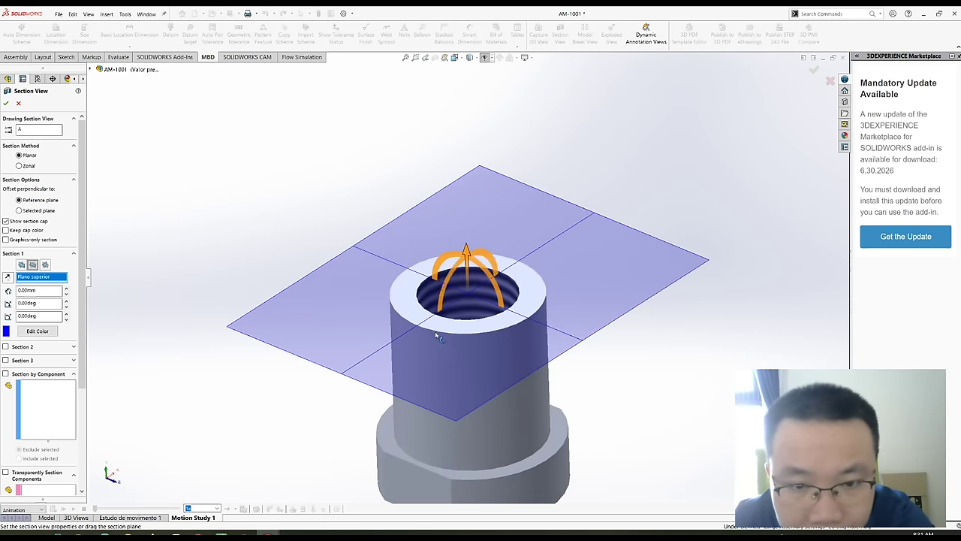
scroll(451, 347, "up", 3)
scroll(453, 345, "down", 3)
middle_click_drag(452, 345, 616, 225)
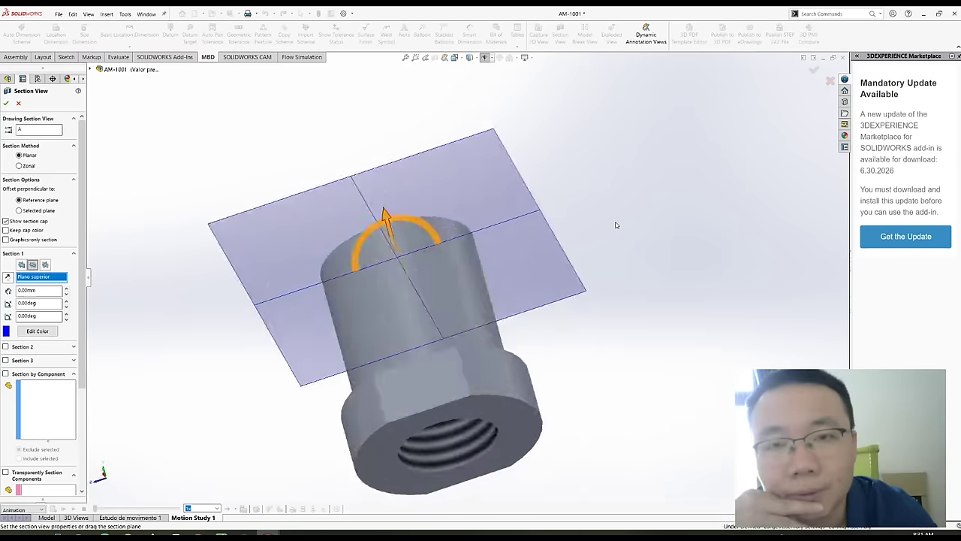
middle_click_drag(616, 225, 615, 223)
- Try right-plane and front-plane cuts, cancel the section view, and open the Appearances library
key("Down")
key("Down")
key("Down")
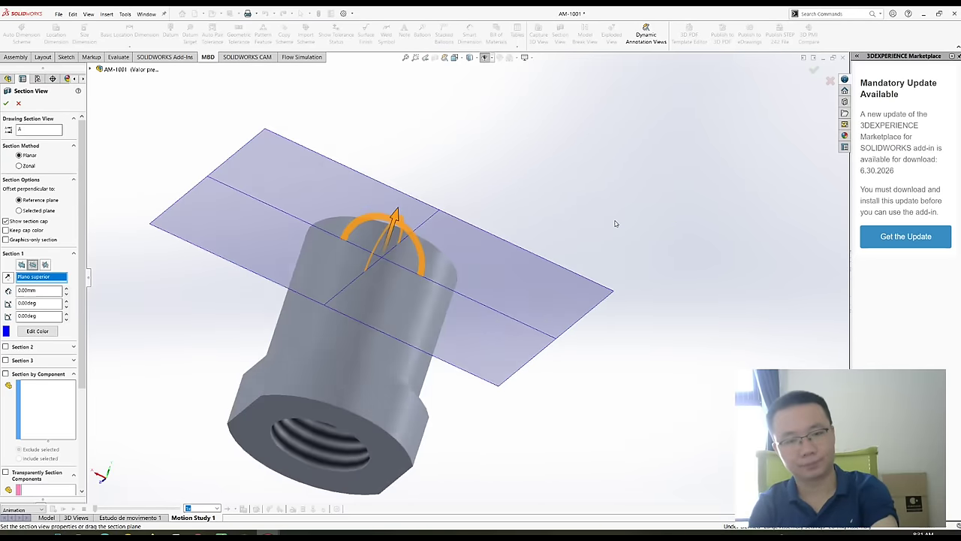
key("Down")
key("Down")
key("Down")
key("Down")
key("Down")
key("Down")
key("Down")
key("Down")
key("Down")
key("Down")
key("Down")
key("Down")
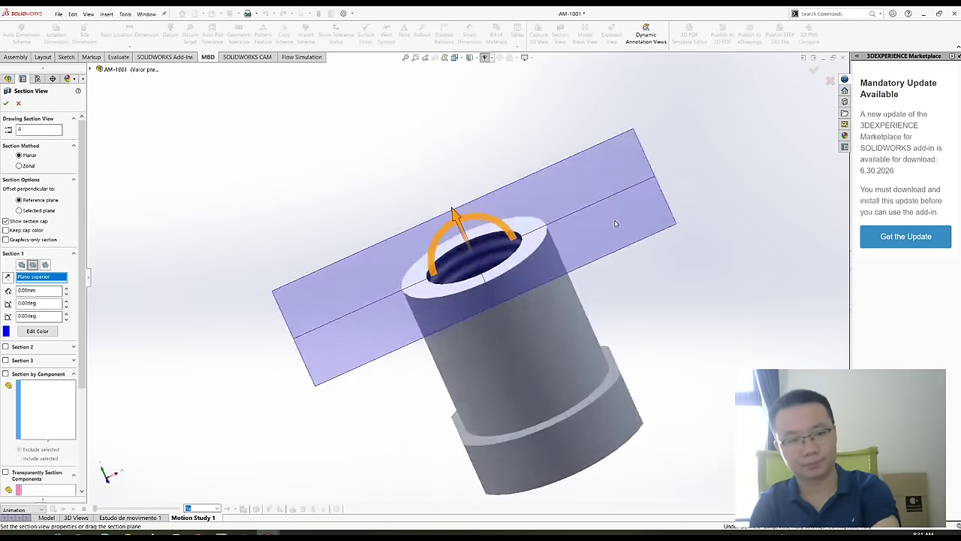
key("Down")
key("Down")
key("Down")
key("Down")
key("Down")
key("Down")
key("Down")
key("Down")
mouse_move(558, 287)
middle_mouse_down()
mouse_move(461, 378)
mouse_move(270, 357)
middle_mouse_up()
left_click(34, 265)
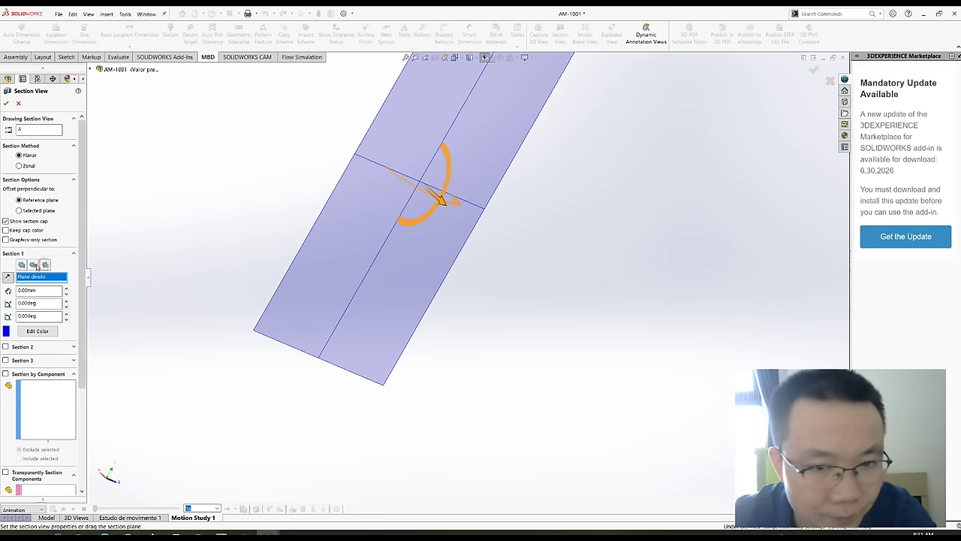
left_click(23, 266)
mouse_move(329, 222)
middle_mouse_down()
mouse_move(386, 201)
mouse_move(402, 181)
mouse_move(208, 172)
mouse_move(136, 79)
middle_mouse_up()
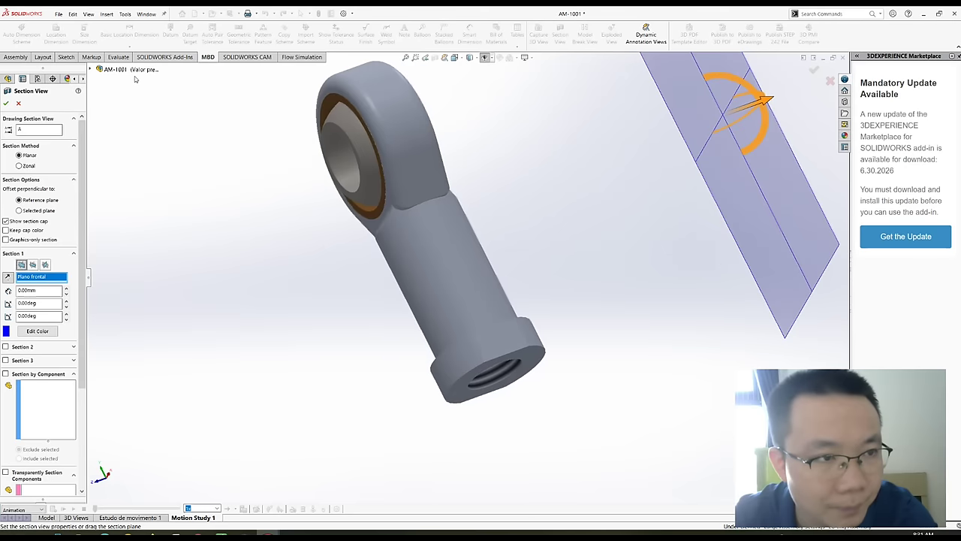
left_click(19, 104)
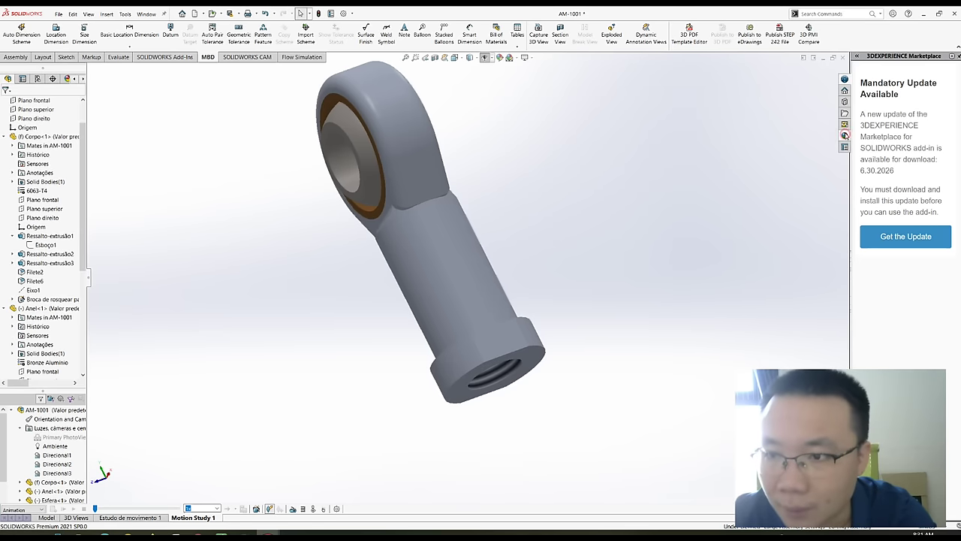
left_click(845, 137)
- Colour the selected rod-end body orange from the solid colour swatches
left_click(880, 82)
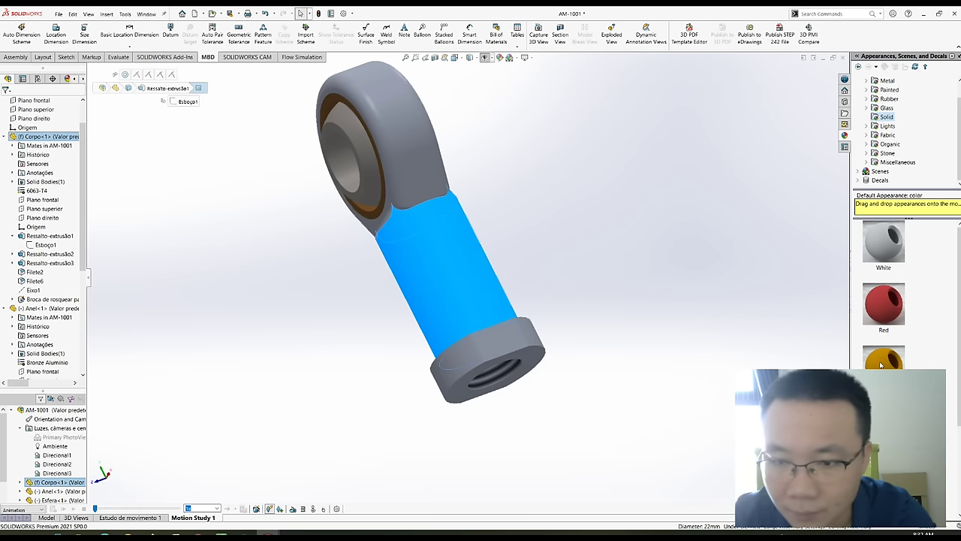
left_click(880, 364)
mouse_move(621, 275)
middle_mouse_down()
mouse_move(431, 168)
mouse_move(431, 146)
middle_mouse_up()
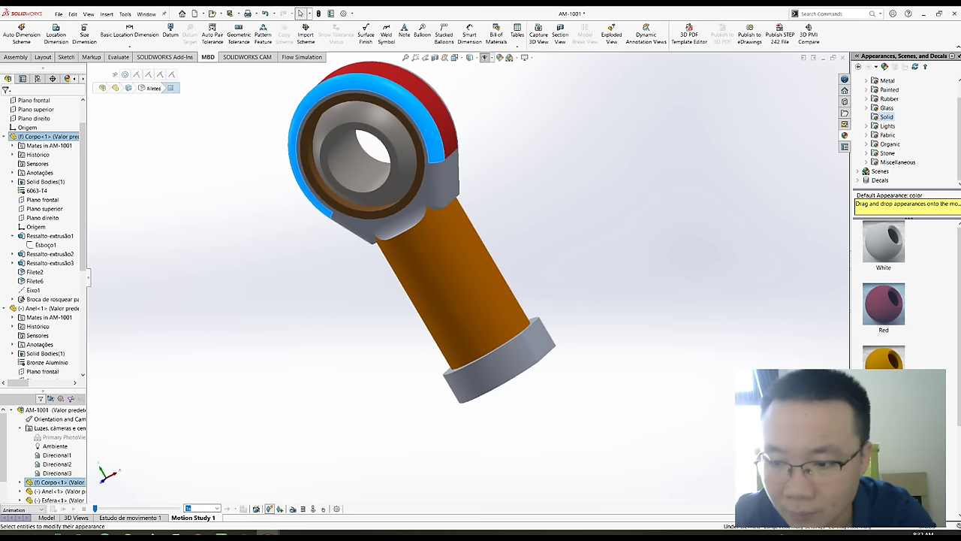
middle_click_drag(678, 365, 522, 235)
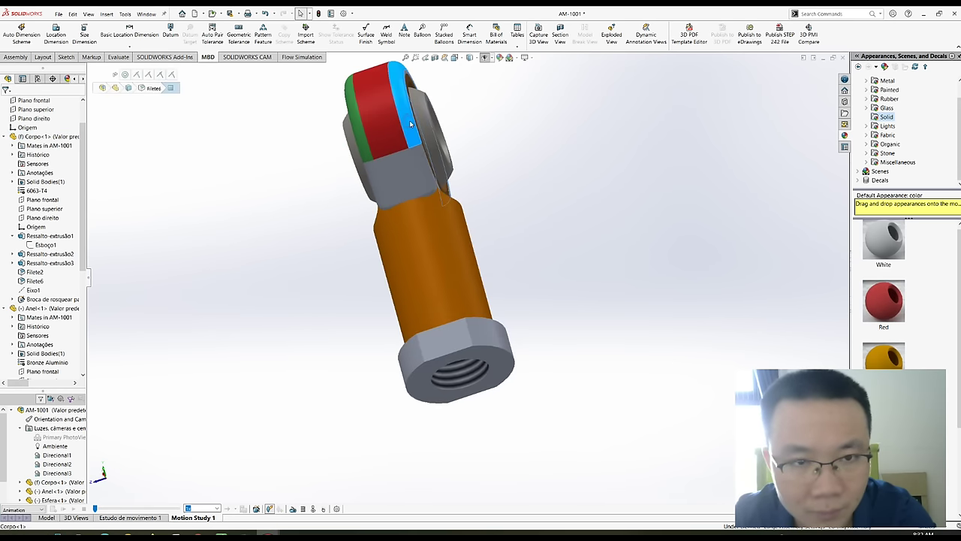
middle_click_drag(698, 406, 623, 350)
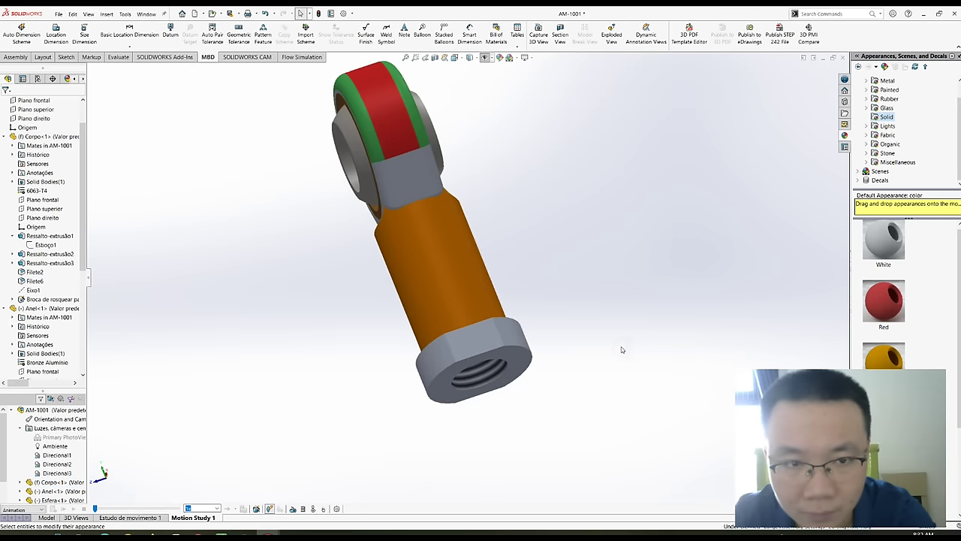
- Paint the flat neck face red and try selecting nearby small faces
left_click(452, 186)
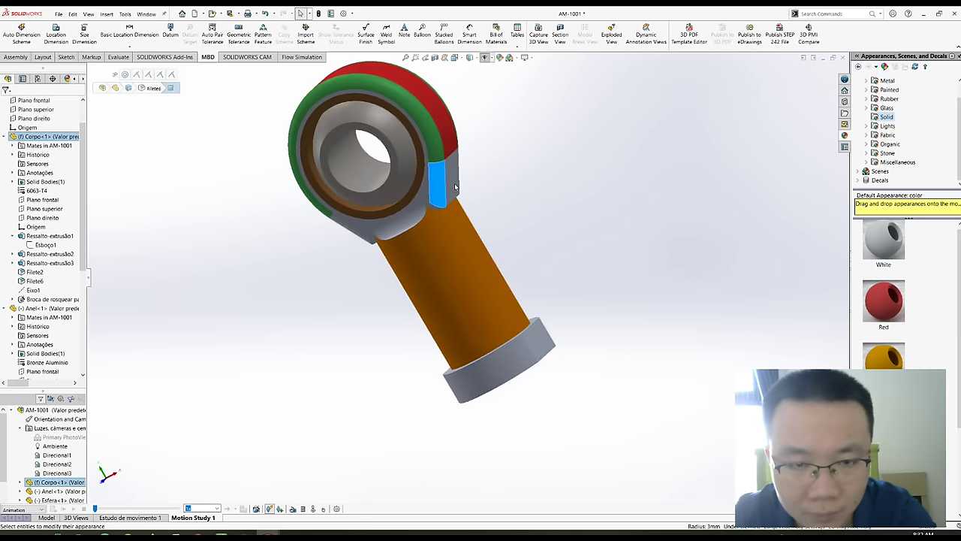
middle_click_drag(451, 185, 402, 178)
left_click(402, 178)
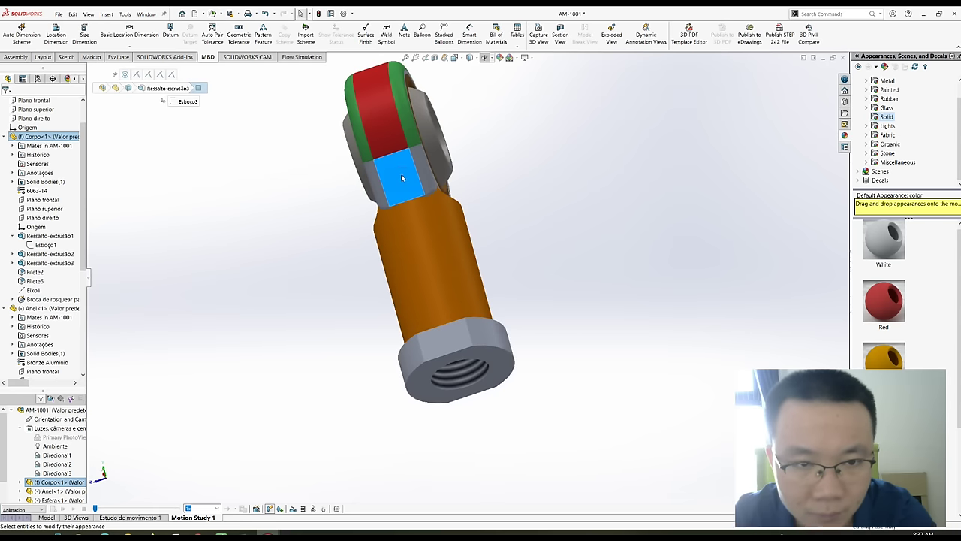
left_click(887, 301)
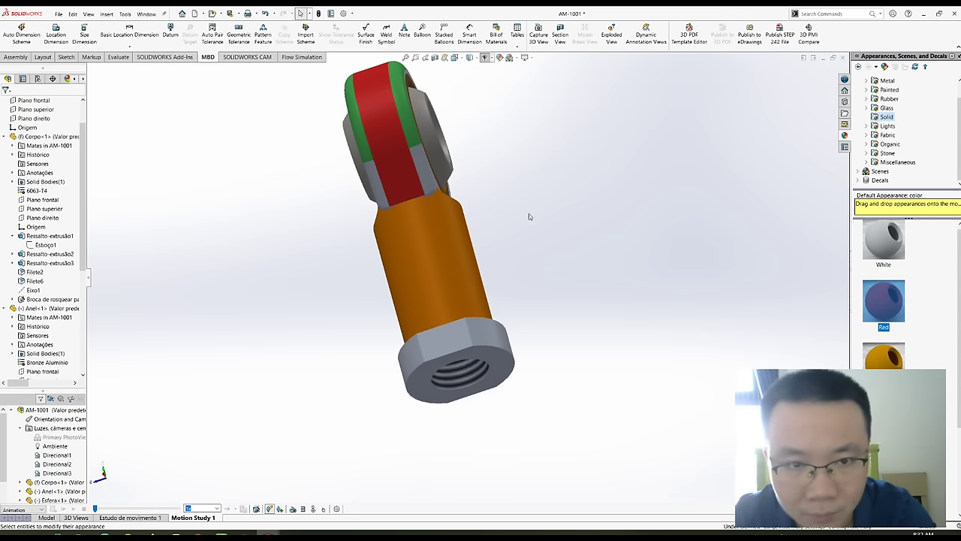
left_click(431, 178)
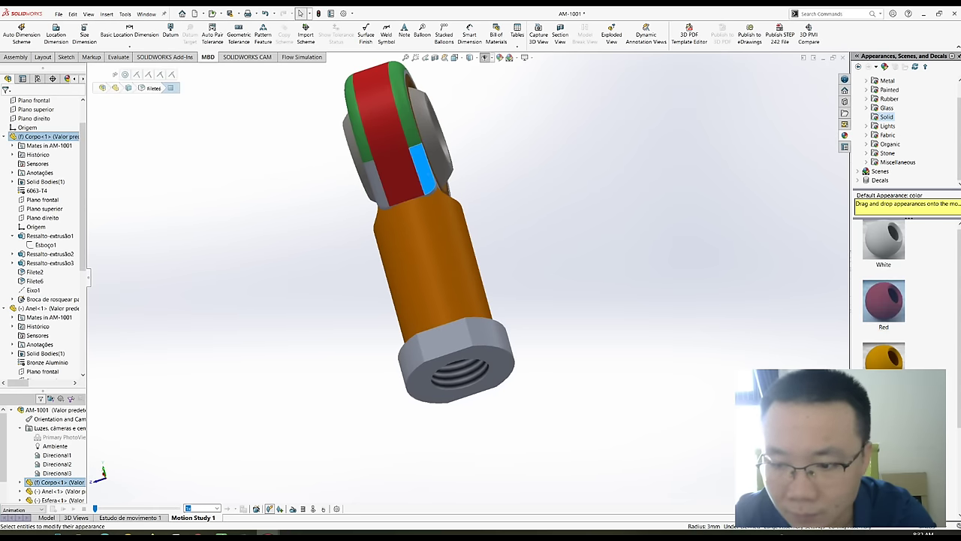
key("Escape")
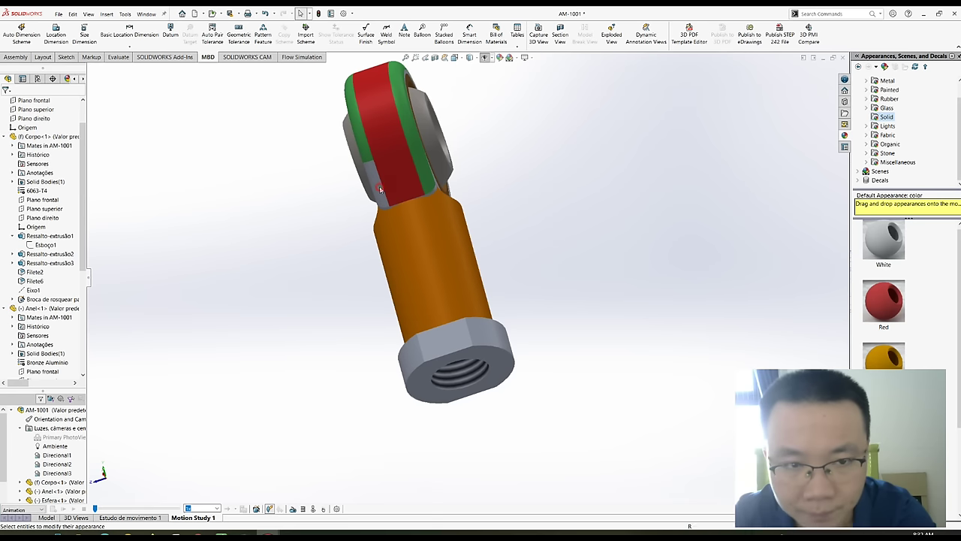
left_click(380, 189)
key("Escape")
- Select further faces around the eye's neck and turn the model so the eye faces the viewer
mouse_move(601, 353)
middle_mouse_down()
mouse_move(649, 368)
mouse_move(491, 317)
mouse_move(435, 275)
mouse_move(406, 185)
mouse_move(394, 205)
middle_mouse_up()
left_click(406, 186)
key("Escape")
left_click(380, 193)
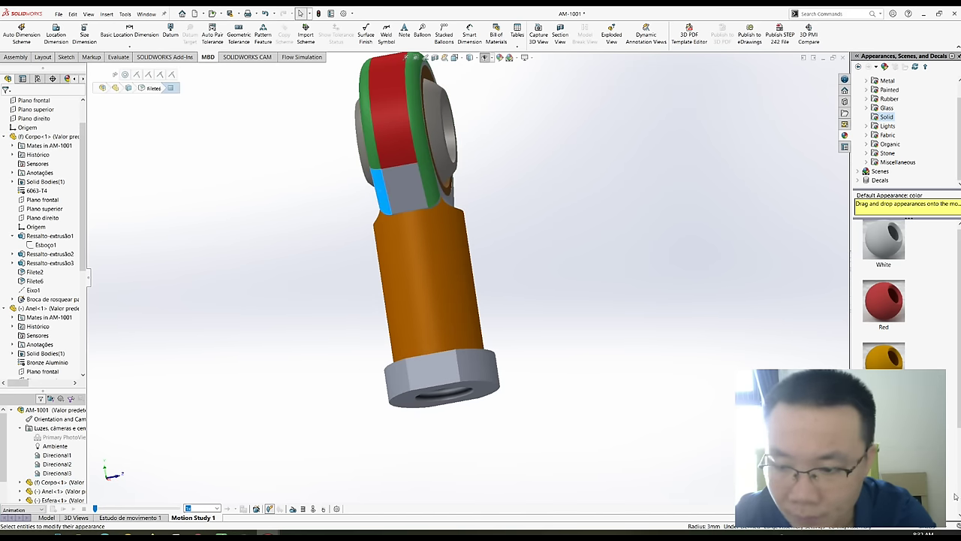
key("Escape")
left_click(412, 187)
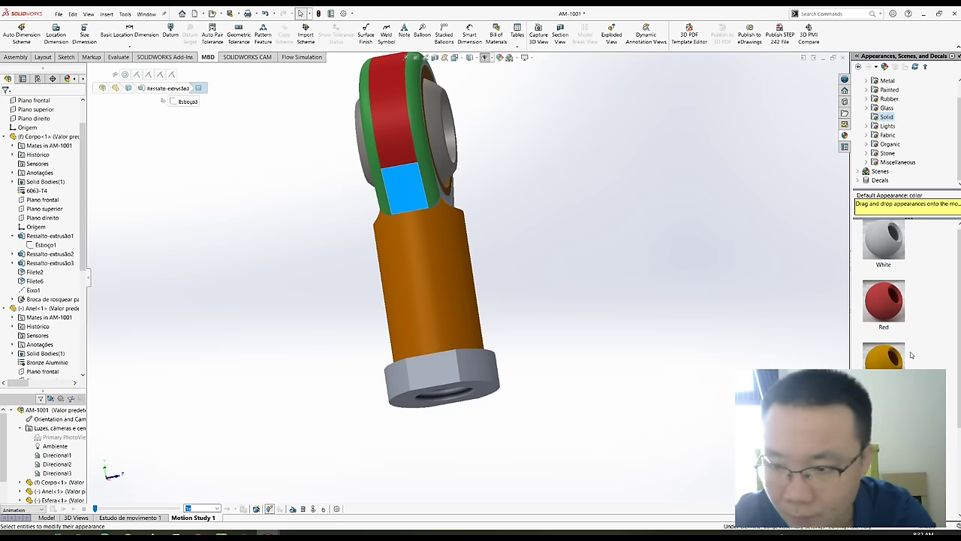
left_click(695, 261)
key("Left")
middle_click_drag(695, 261, 591, 241)
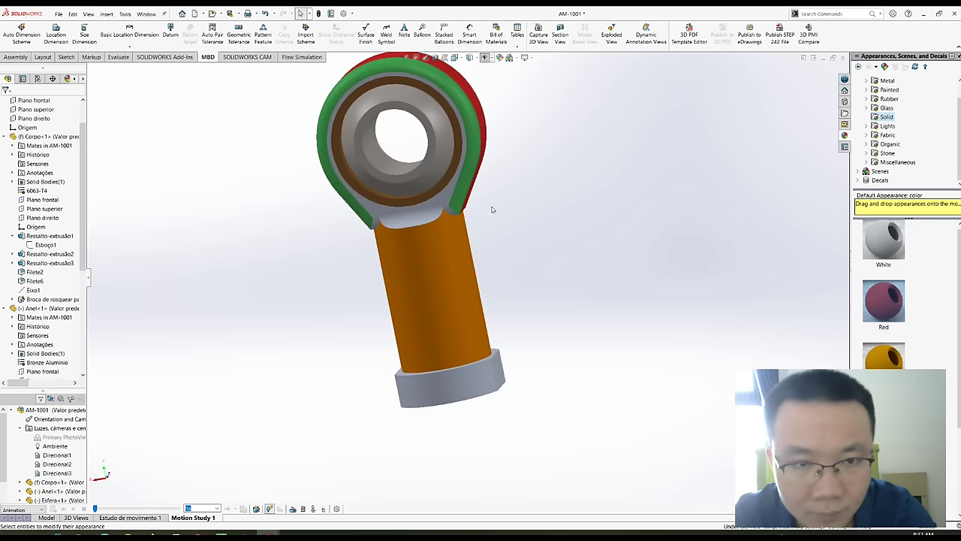
- Colour the bearing ball's spherical face yellow
left_click(418, 106)
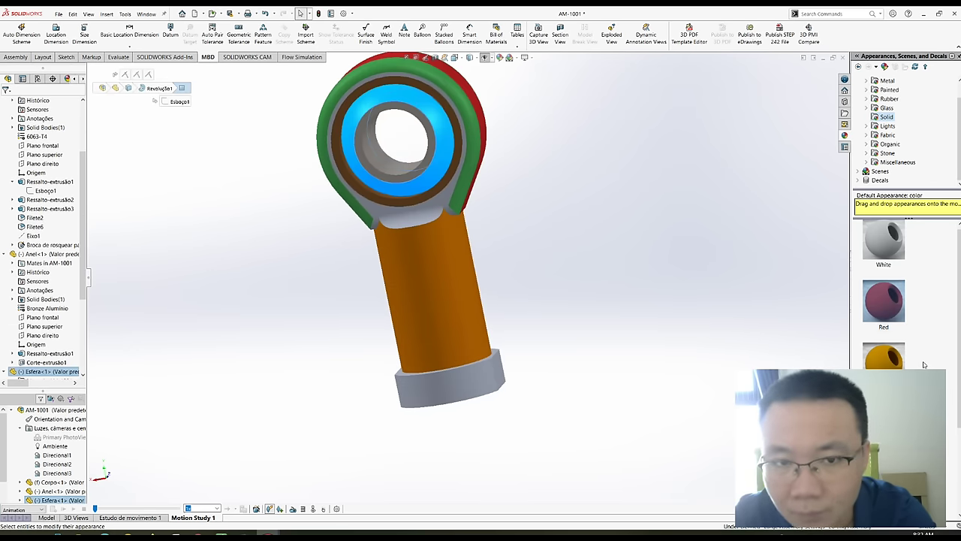
scroll(927, 360, "down", 1)
scroll(927, 361, "down", 1)
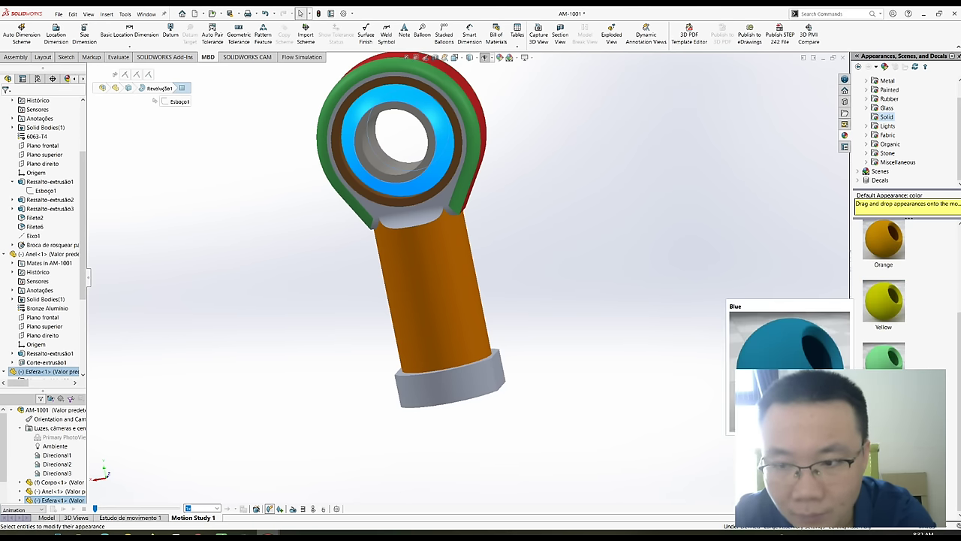
double_click(892, 304)
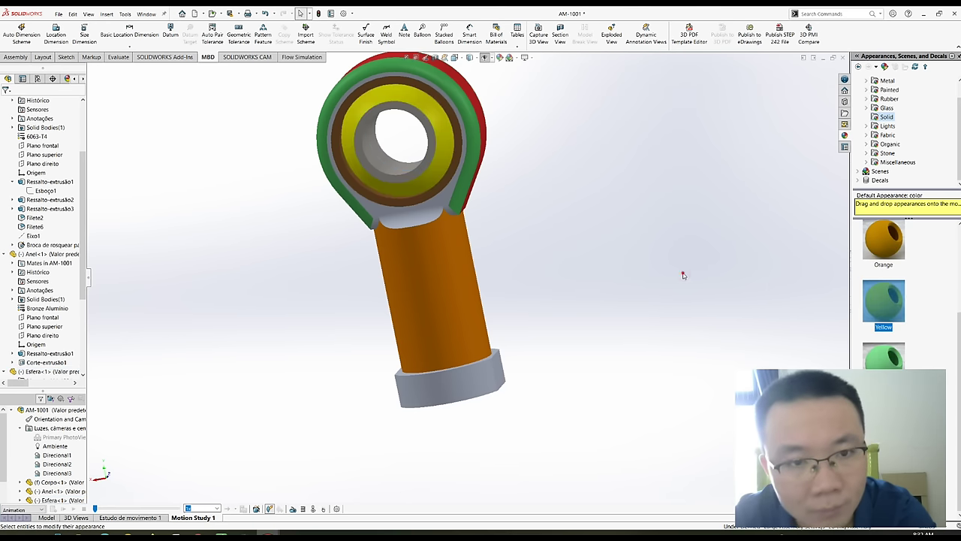
- Select the ball's inner bore face and open the painted appearance category for magenta
key("Left")
key("Left")
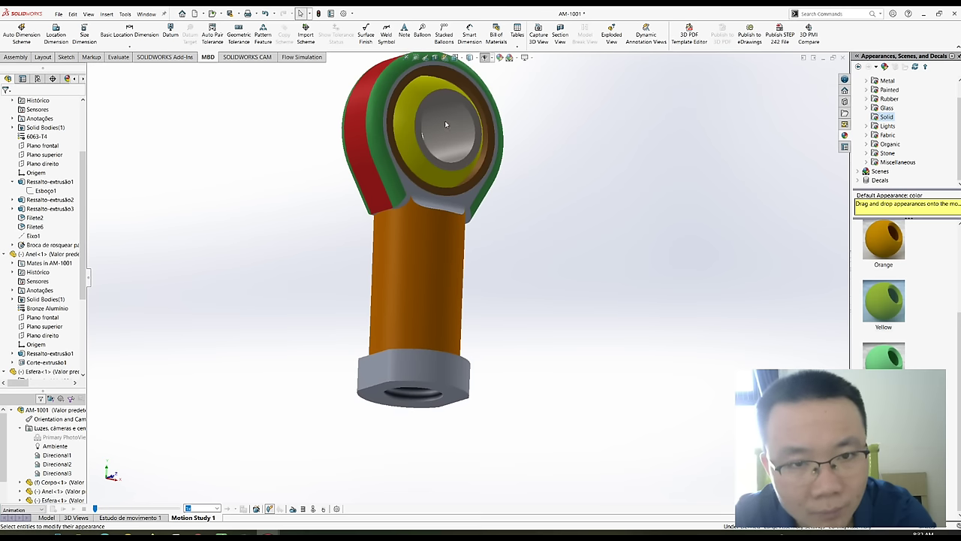
left_click(444, 126)
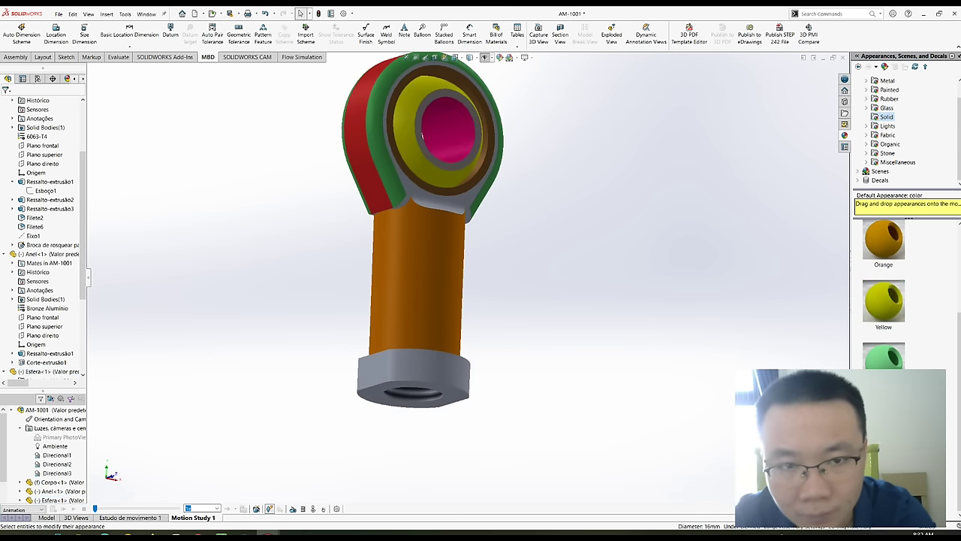
left_click(411, 81)
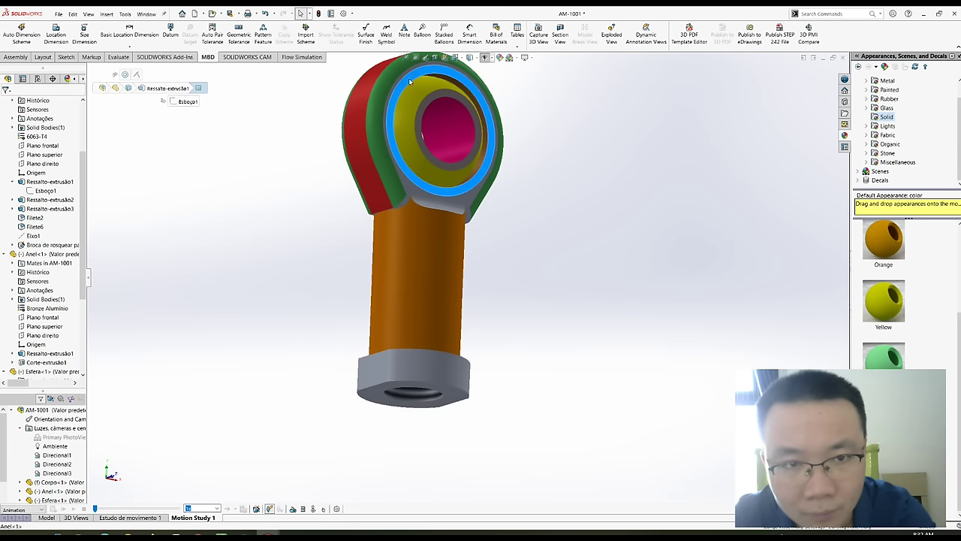
scroll(905, 330, "up", 2)
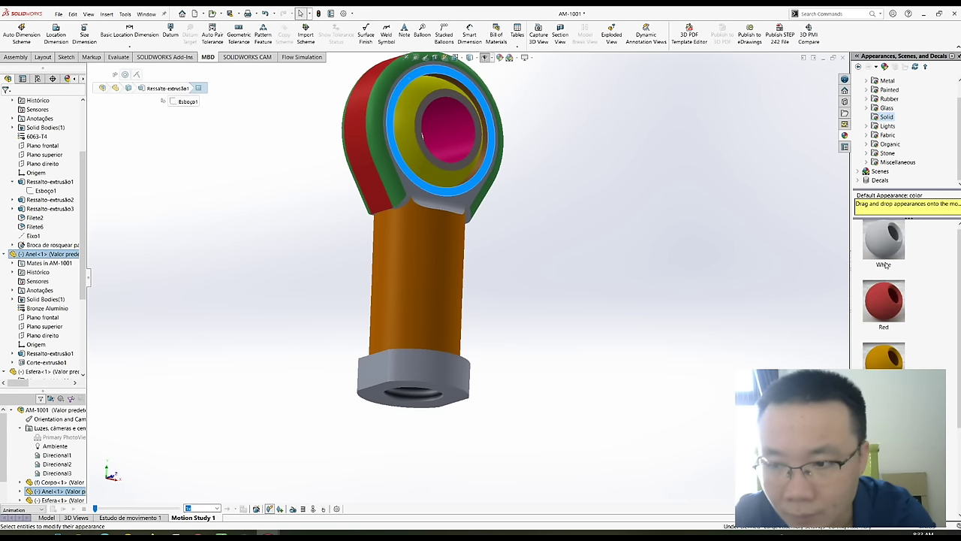
scroll(888, 271, "down", 2)
key("Escape")
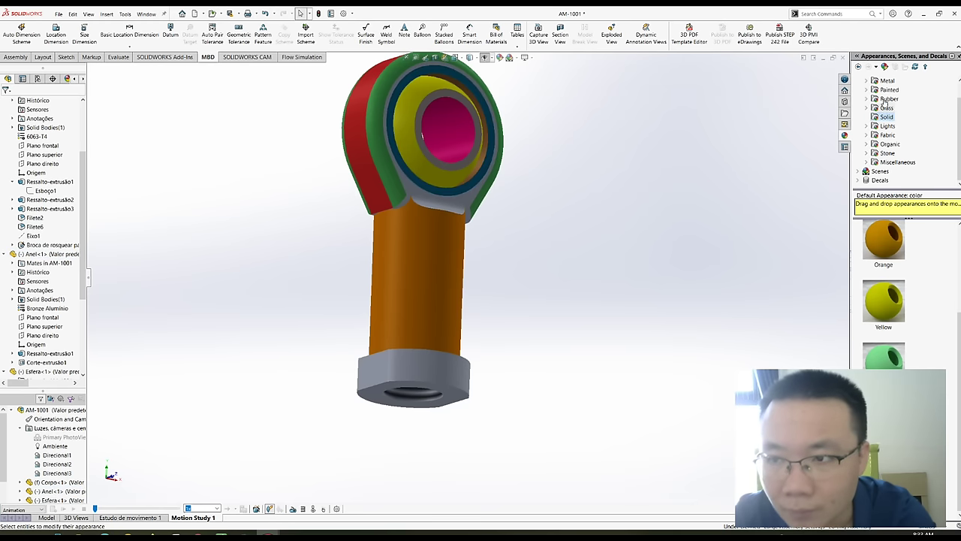
double_click(886, 90)
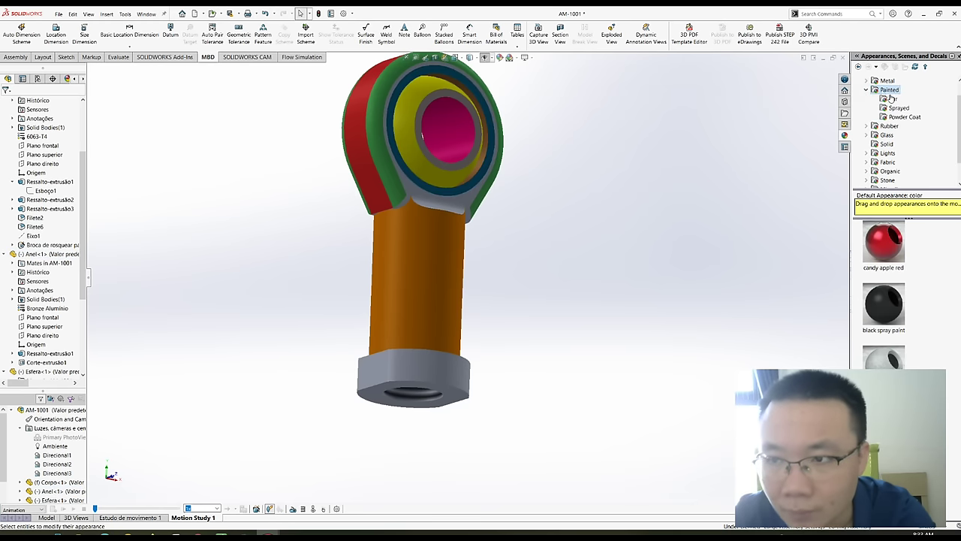
- Paint the bearing's outer ring gloss blue from the car paint appearances
left_click(893, 99)
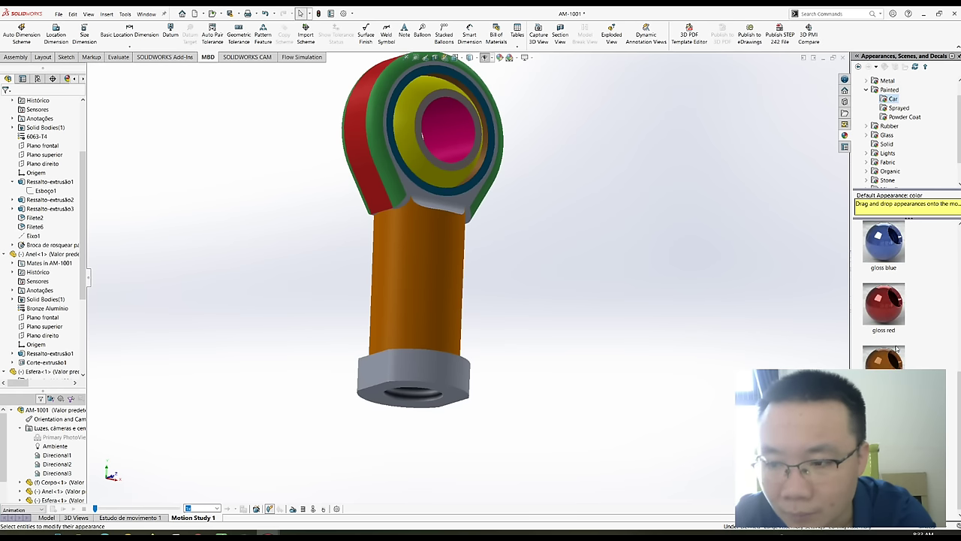
left_click(454, 76)
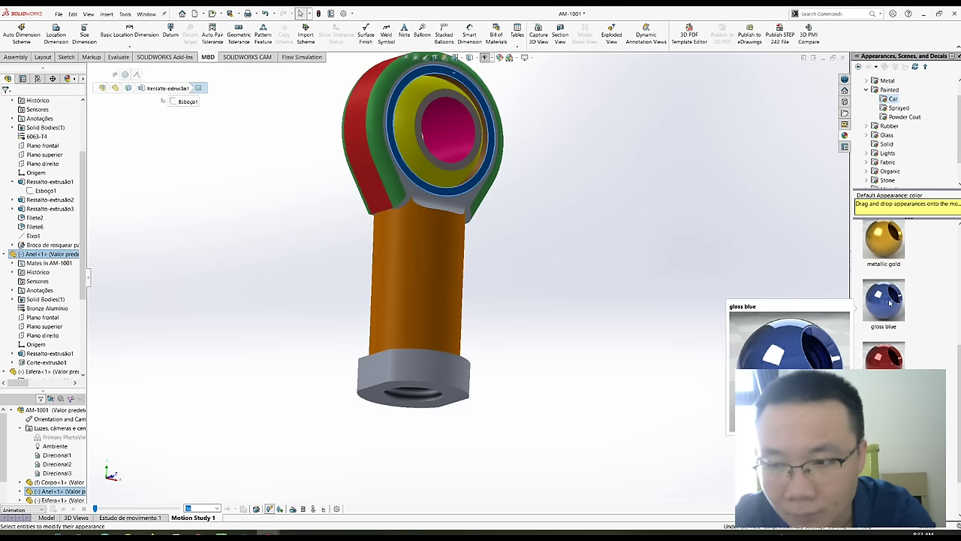
left_click(890, 302)
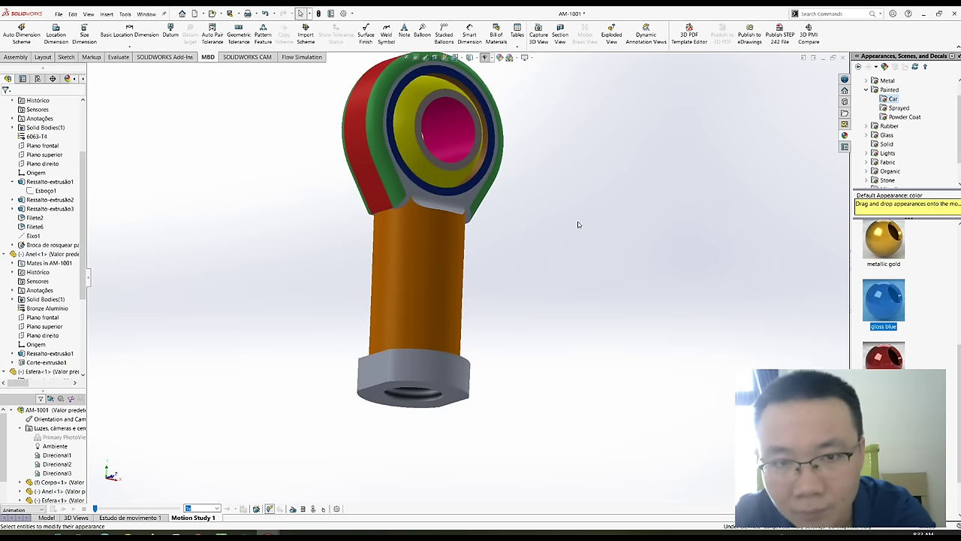
left_click(473, 96)
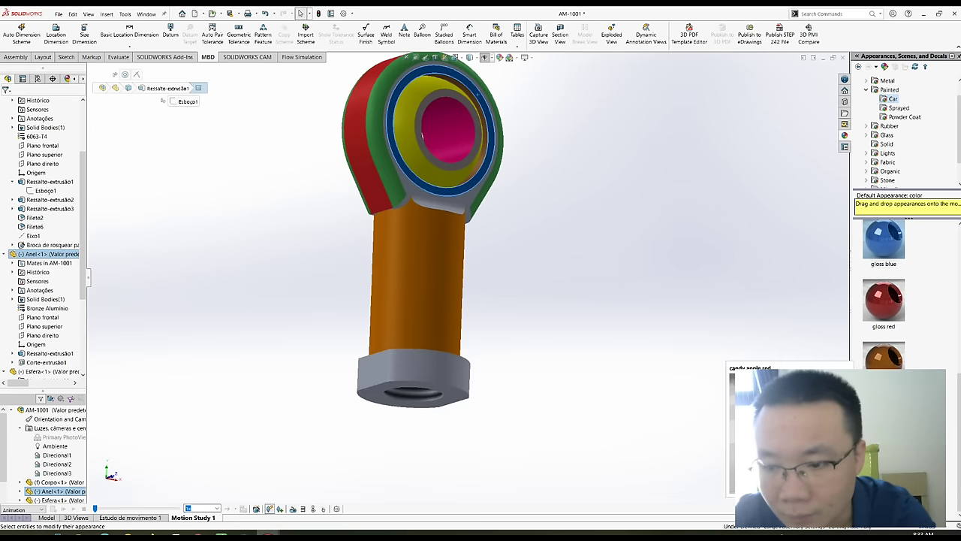
- Rotate the rod end so the bore faces the viewer and inspect the inner ring
key("Right")
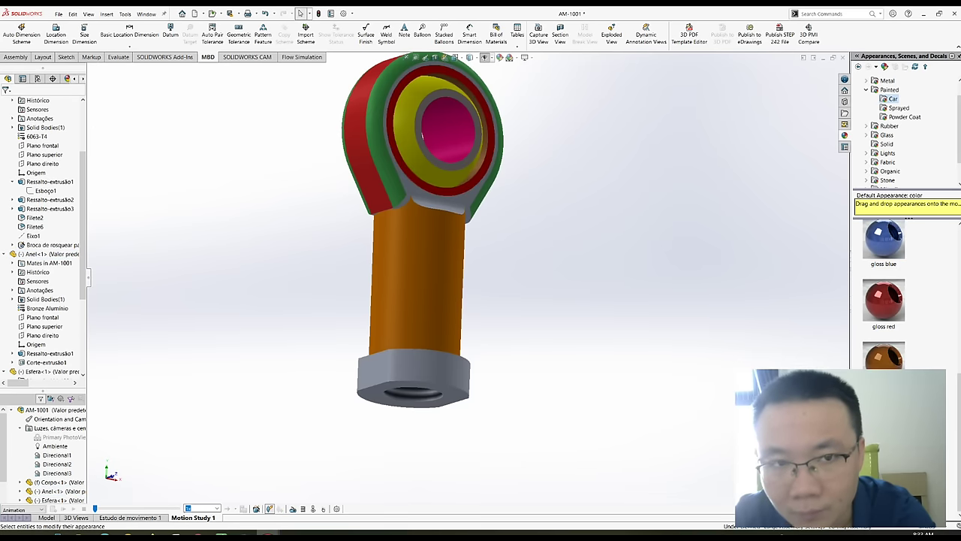
key("Right")
key("Right")
key("Right")
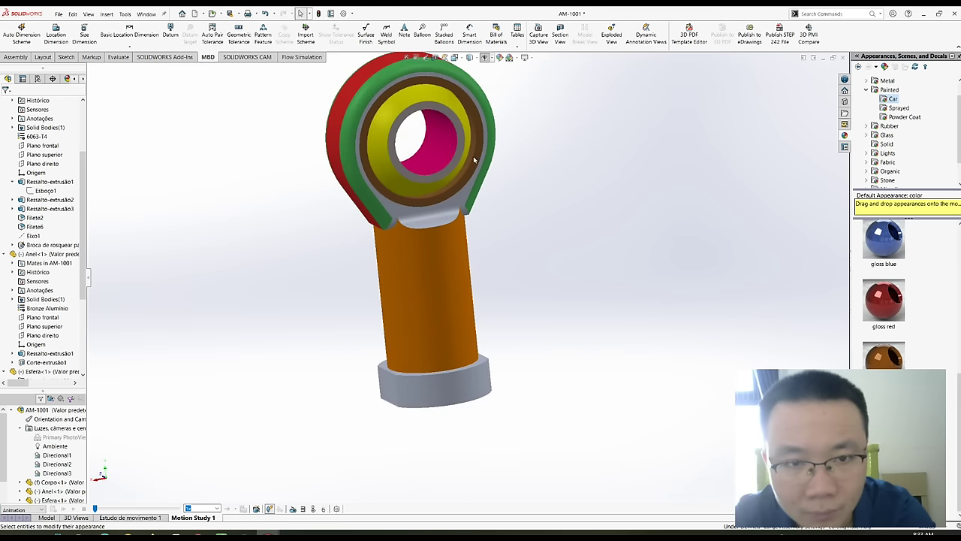
key("Right")
left_click(422, 98)
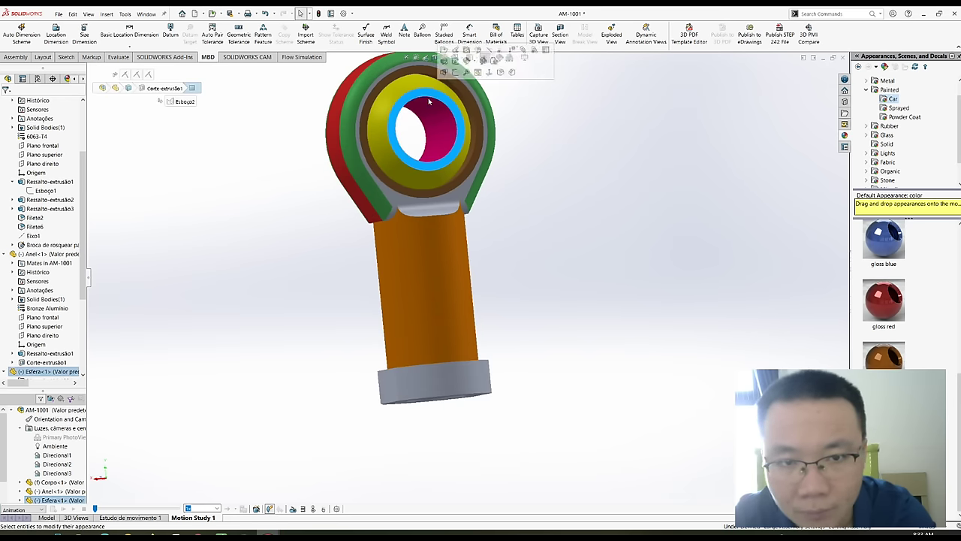
scroll(891, 319, "down", 2)
scroll(891, 320, "down", 2)
key("Escape")
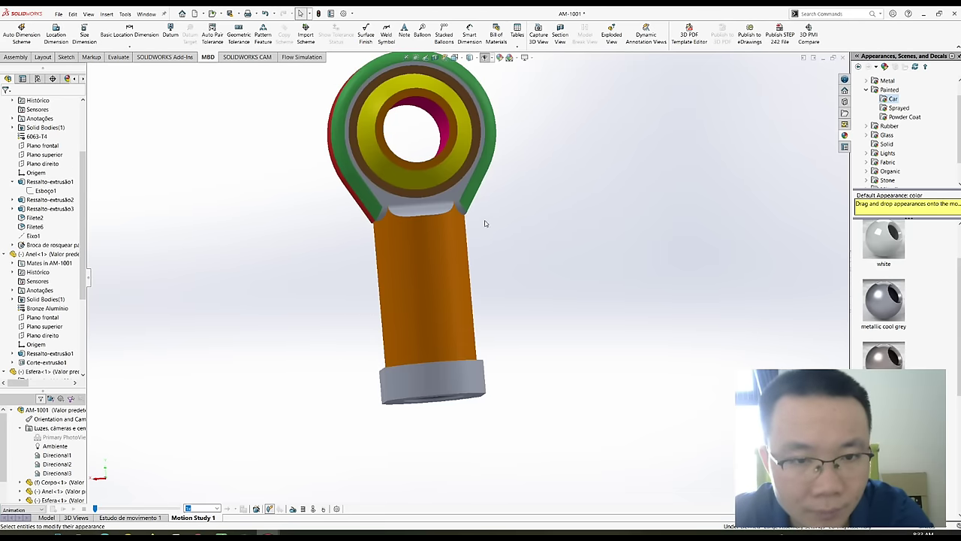
- Inspect the rod body's neck face and select the bottom face of the rod end
left_click(438, 206)
left_click(515, 265)
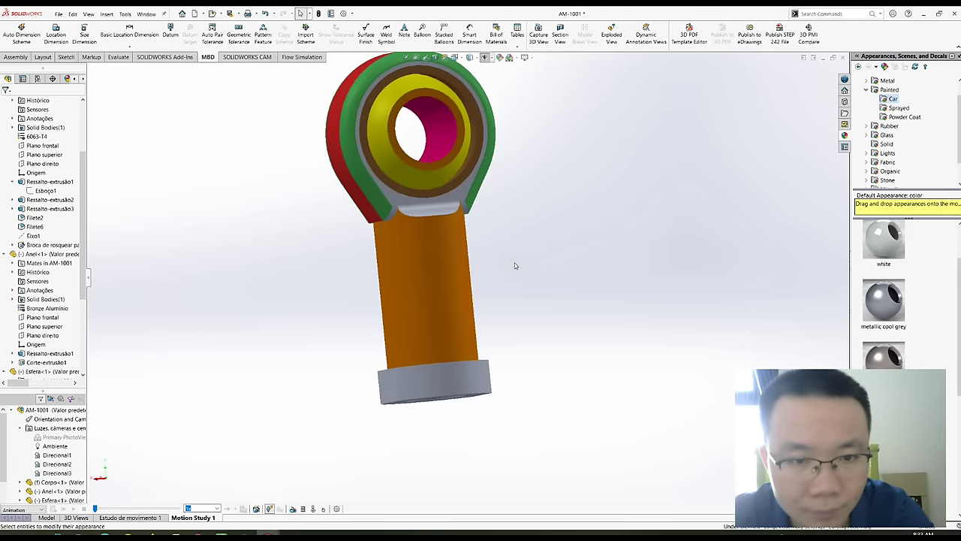
middle_click_drag(515, 265, 429, 226)
left_click(423, 386)
scroll(894, 219, "up", 1)
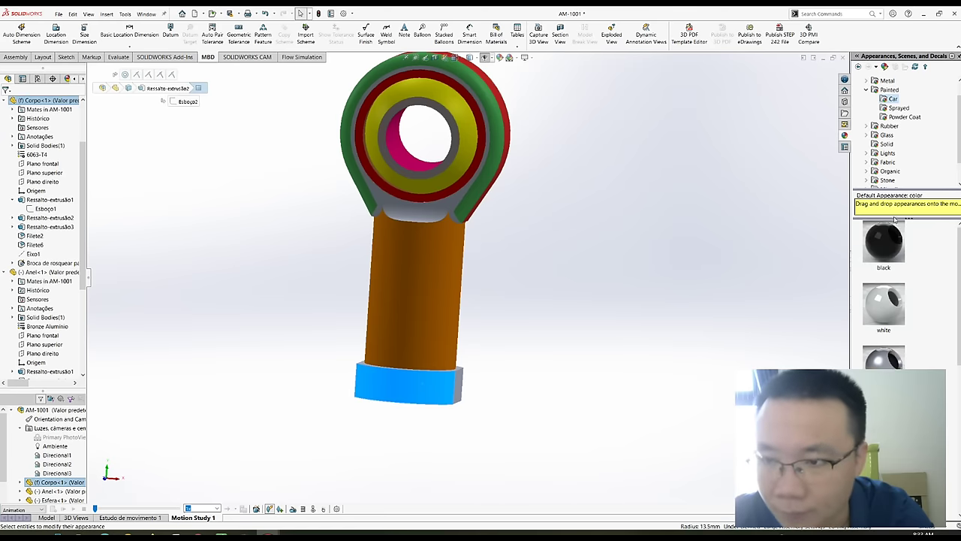
- Browse to the Lights appearance category and pick the bottom nut's side faces
left_click(889, 145)
left_click(884, 162)
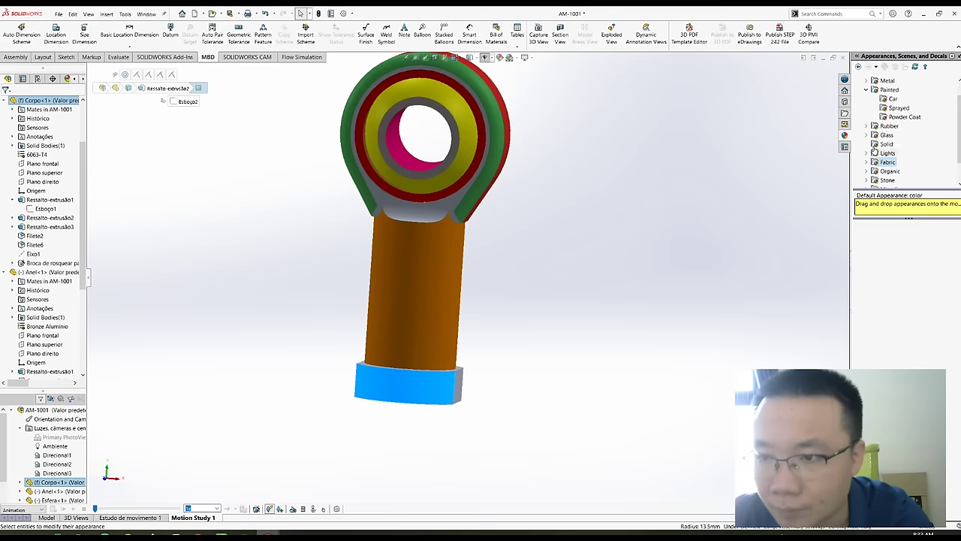
left_click(867, 154)
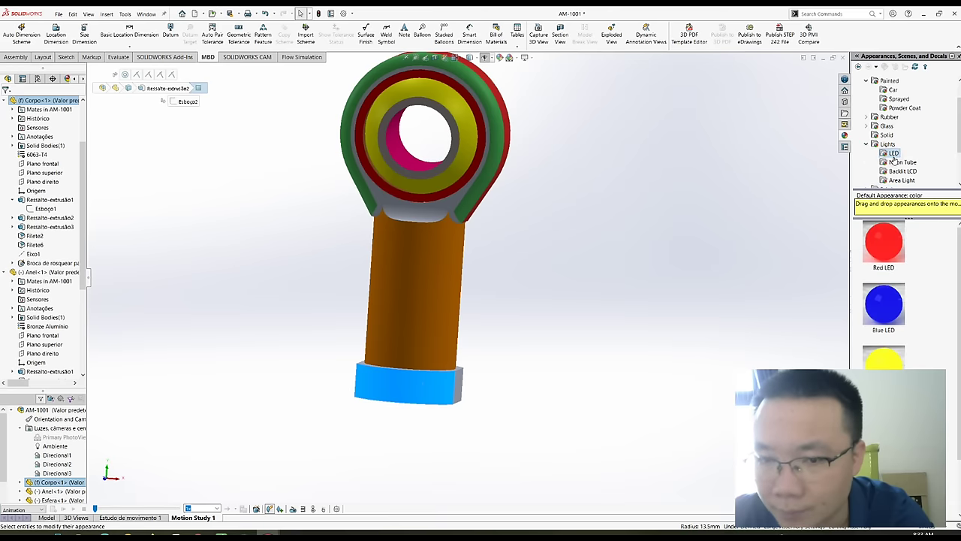
key("Escape")
middle_click_drag(571, 381, 621, 381)
left_click(469, 380)
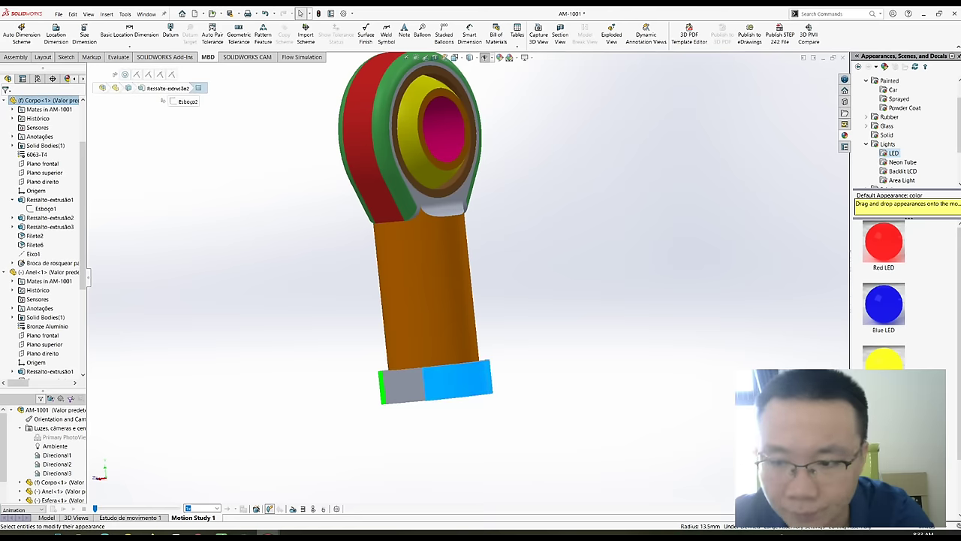
key("Escape")
left_click(401, 384)
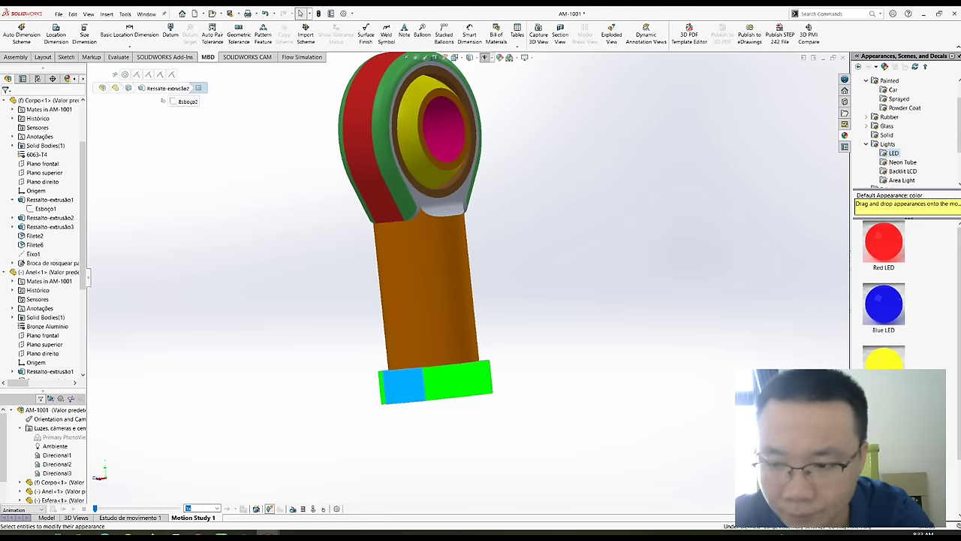
- Rotate the model and make the grey side face of the bottom nut green
key("Escape")
key("Left")
key("Left")
key("Left")
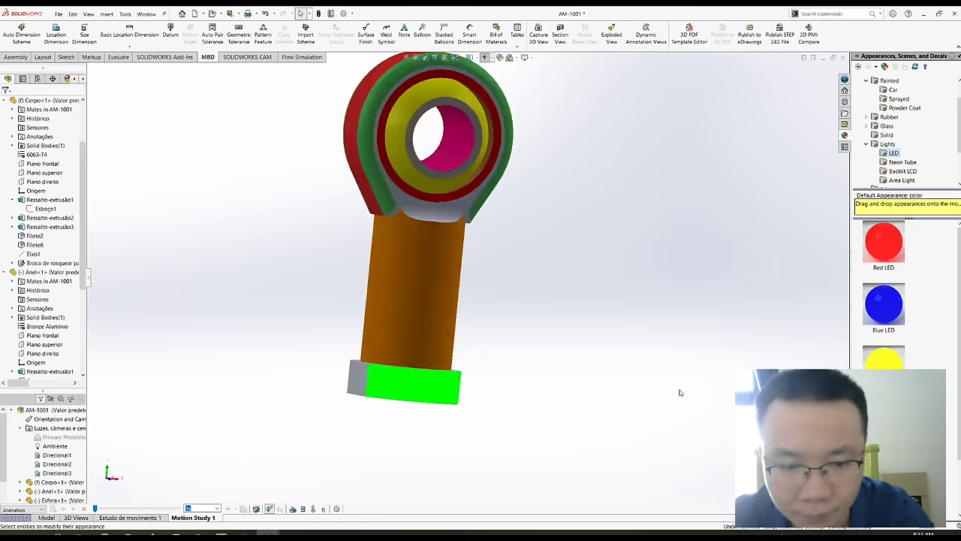
key("Left")
key("Left")
left_click(447, 384)
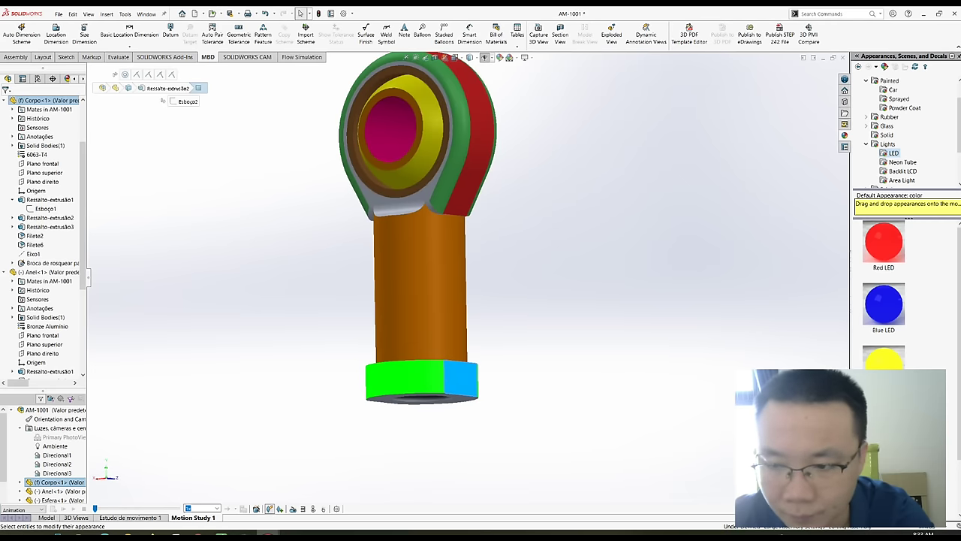
key("Escape")
- Inspect the nut's threaded bottom face, return to a front view and select Ressalto-extrusão1
key("Up")
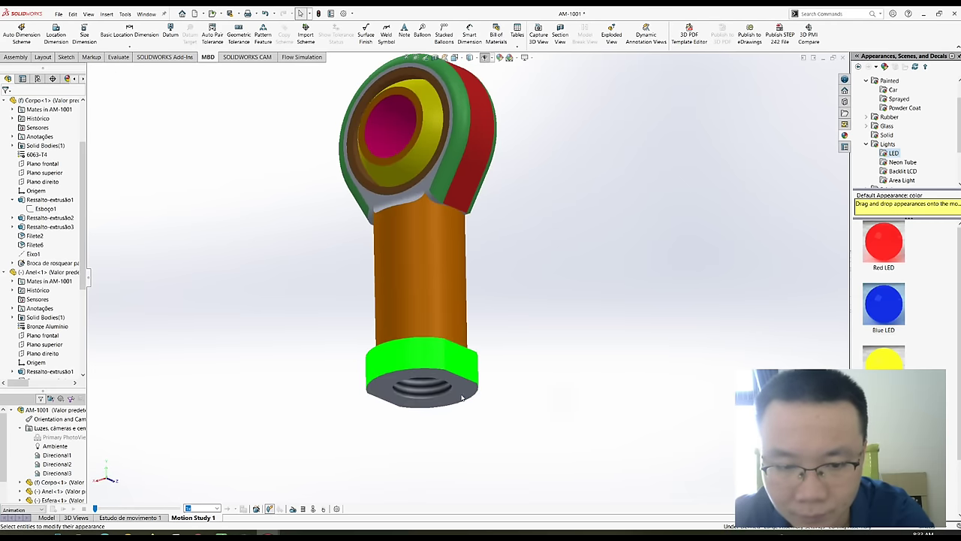
left_click(460, 388)
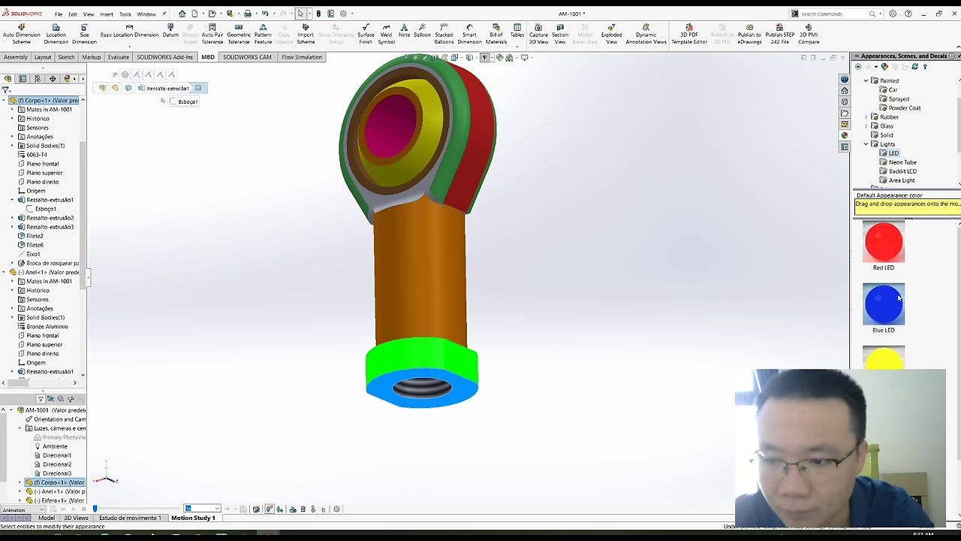
key("Escape")
key("Down")
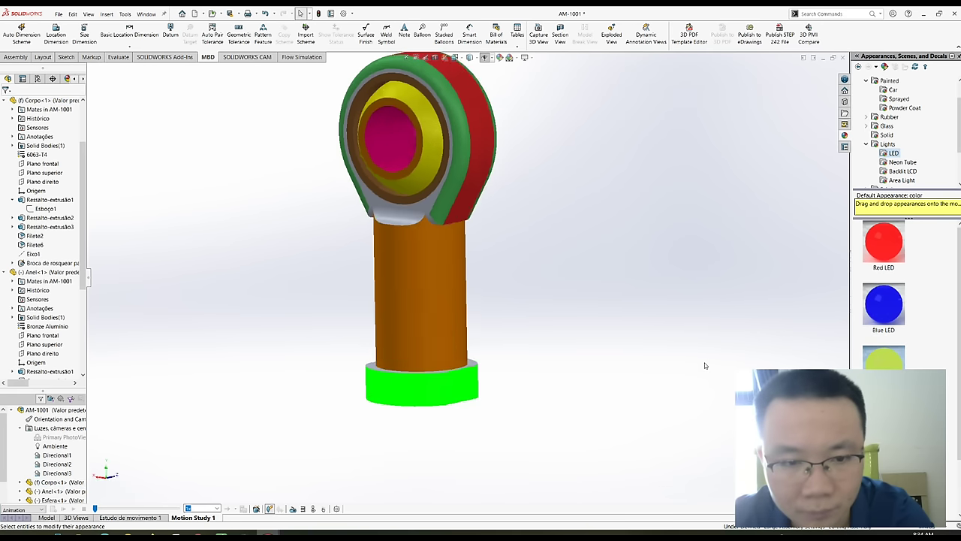
middle_click_drag(690, 364, 394, 155)
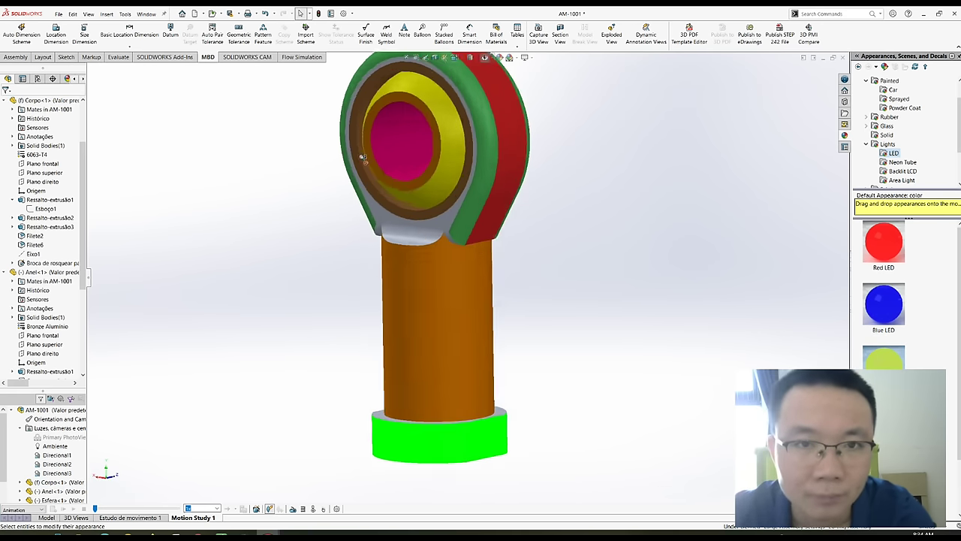
left_click(50, 199)
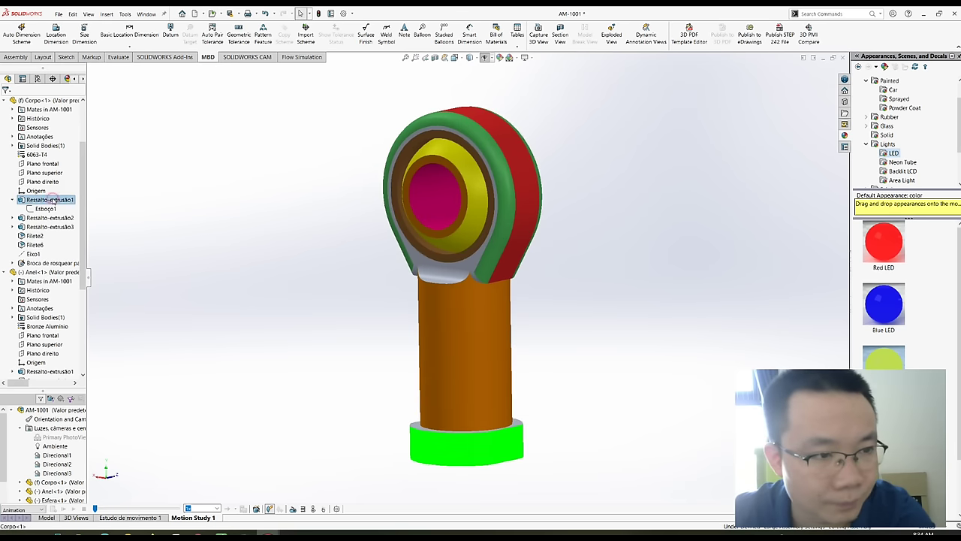
- Browse miscellaneous, studio and pattern appearances, then bring up the Studio Scenes for the backdrop
middle_click_drag(275, 280, 437, 333)
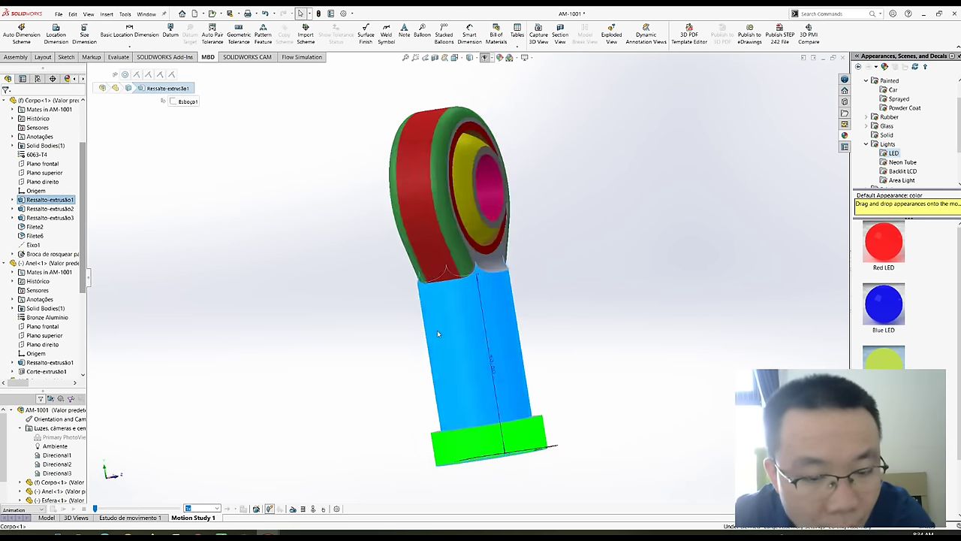
middle_click_drag(436, 333, 894, 152)
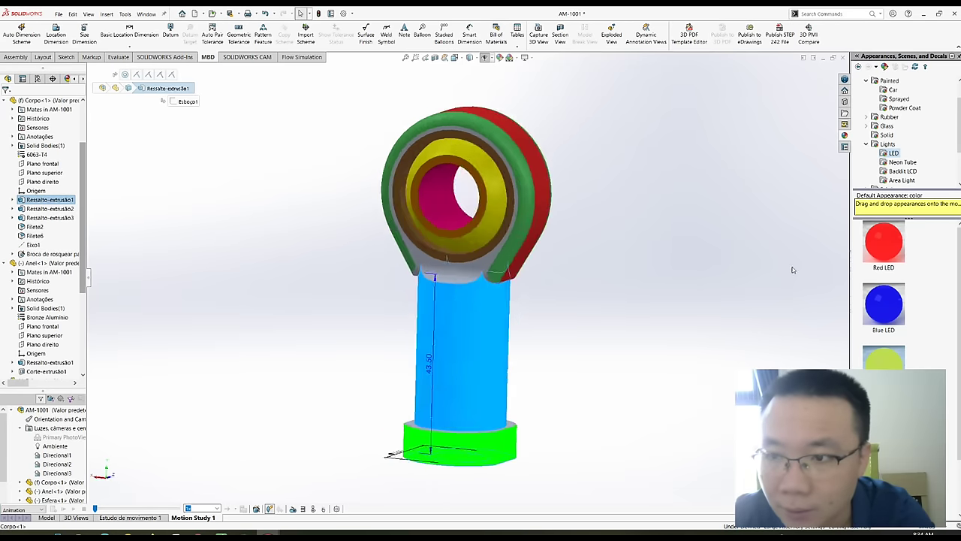
scroll(871, 161, "down", 2)
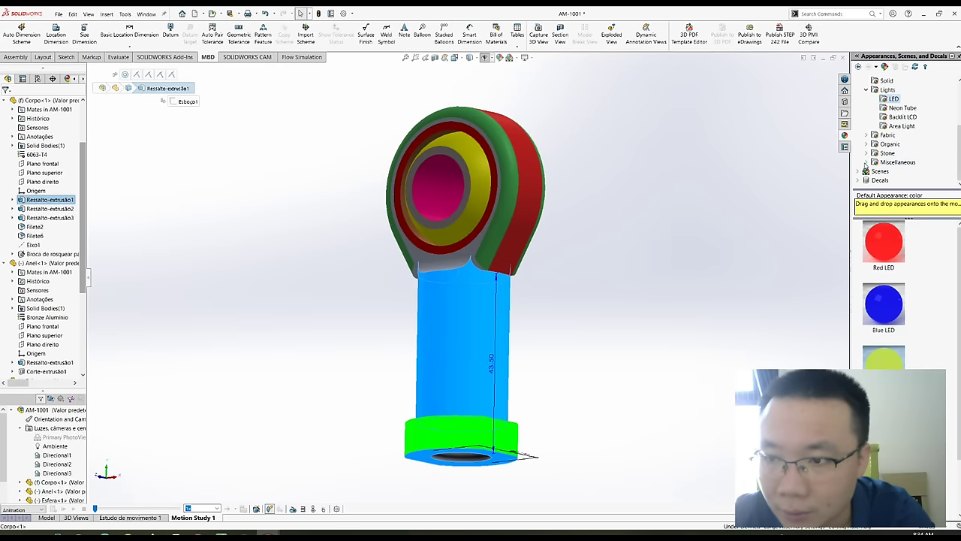
left_click(866, 163)
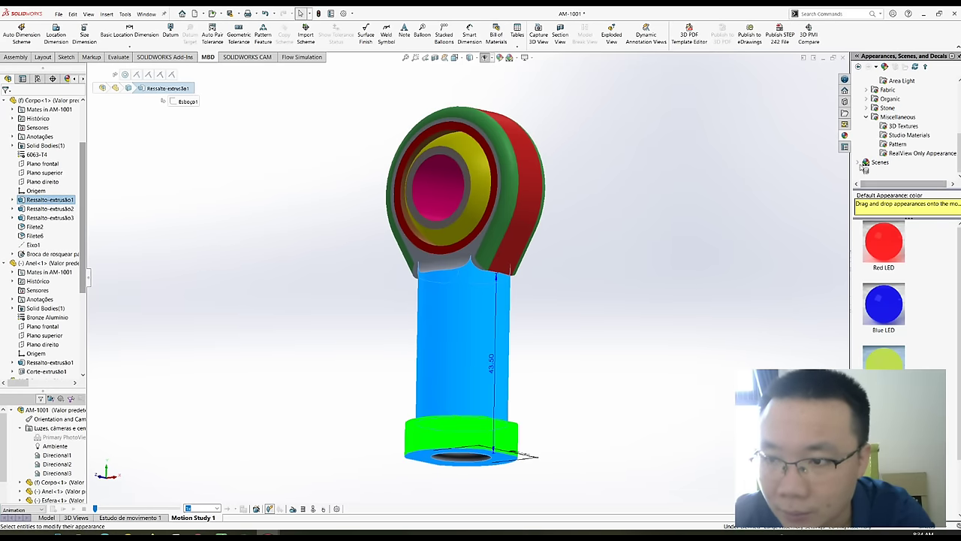
scroll(871, 165, "down", 2)
left_click(907, 110)
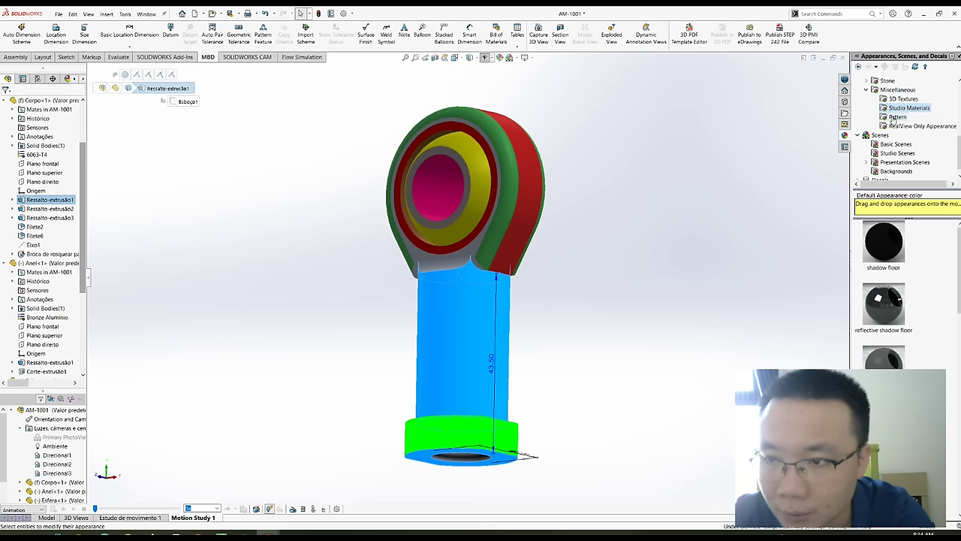
scroll(899, 240, "down", 3)
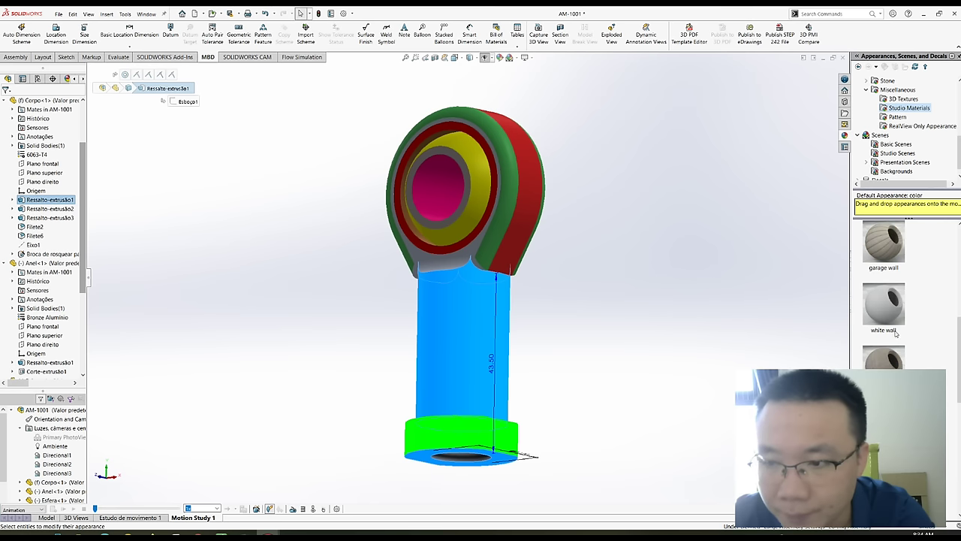
left_click(897, 118)
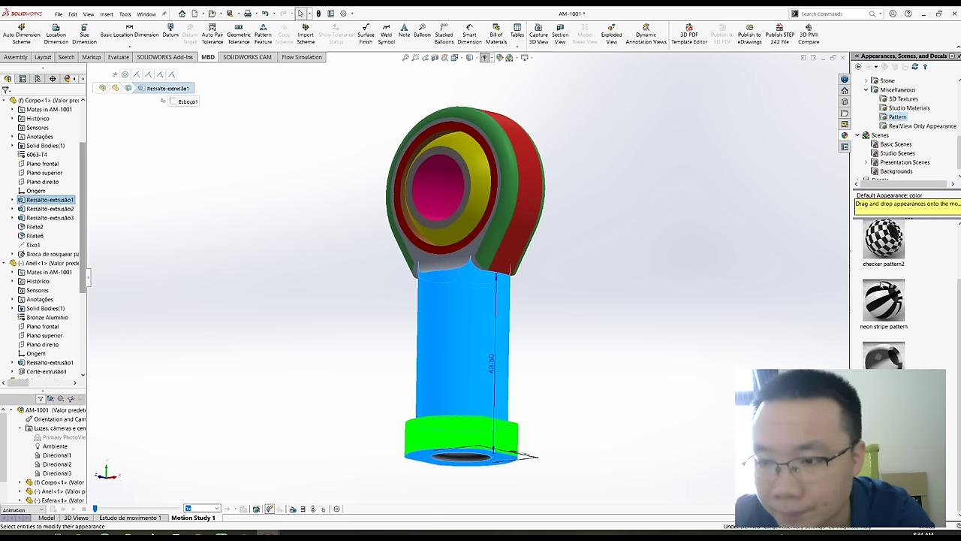
key("Escape")
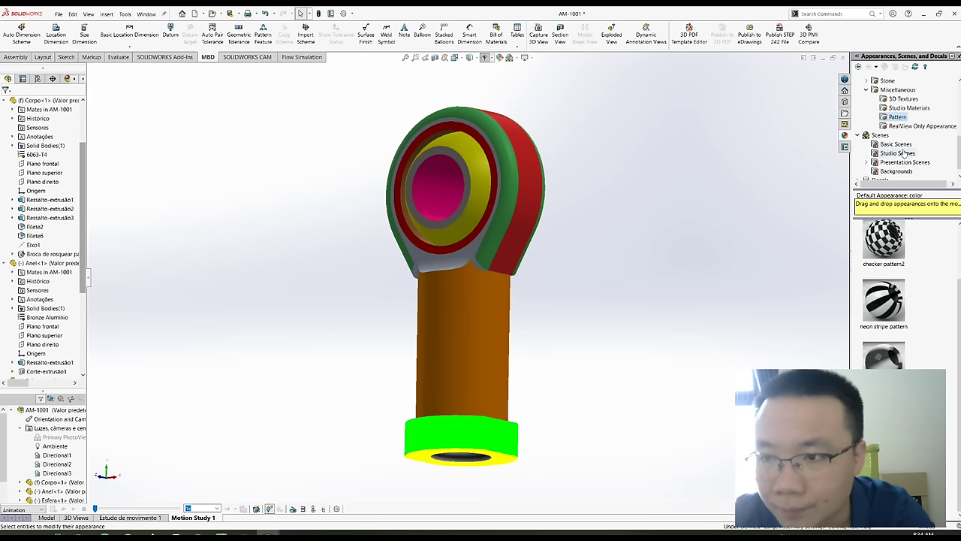
left_click(900, 154)
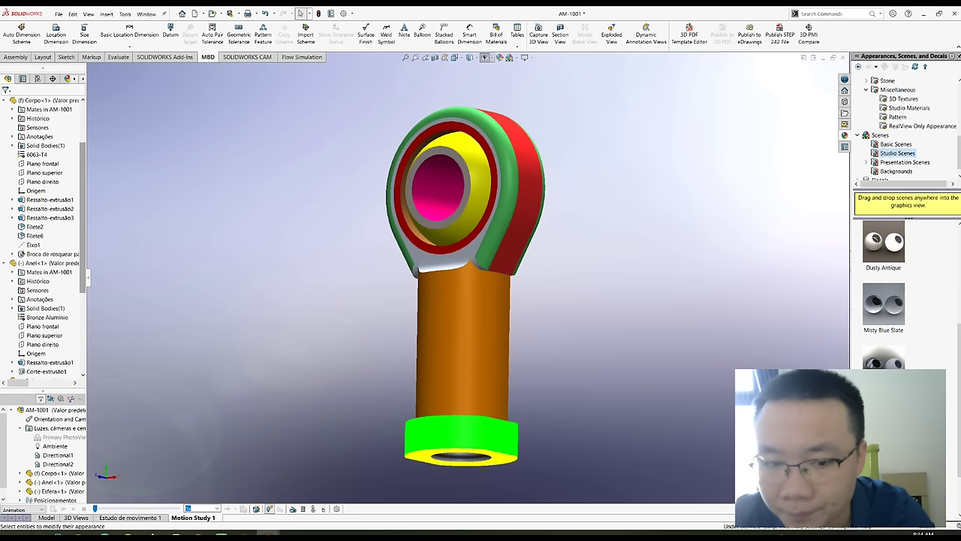
mouse_move(787, 334)
middle_mouse_down()
mouse_move(737, 303)
mouse_move(609, 101)
mouse_move(610, 71)
middle_mouse_up()
- Start an exploded view with the Corpo-1 body picked and orbit to the eye side
left_click(610, 41)
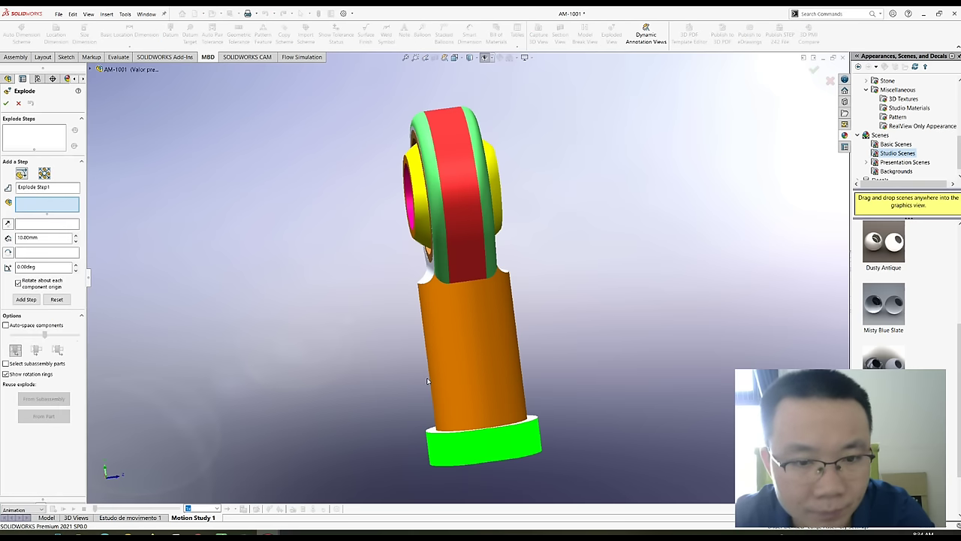
left_click(459, 379)
mouse_move(517, 349)
middle_mouse_down()
mouse_move(621, 305)
mouse_move(496, 345)
mouse_move(504, 350)
mouse_move(557, 216)
middle_mouse_up()
scroll(461, 339, "down", 3)
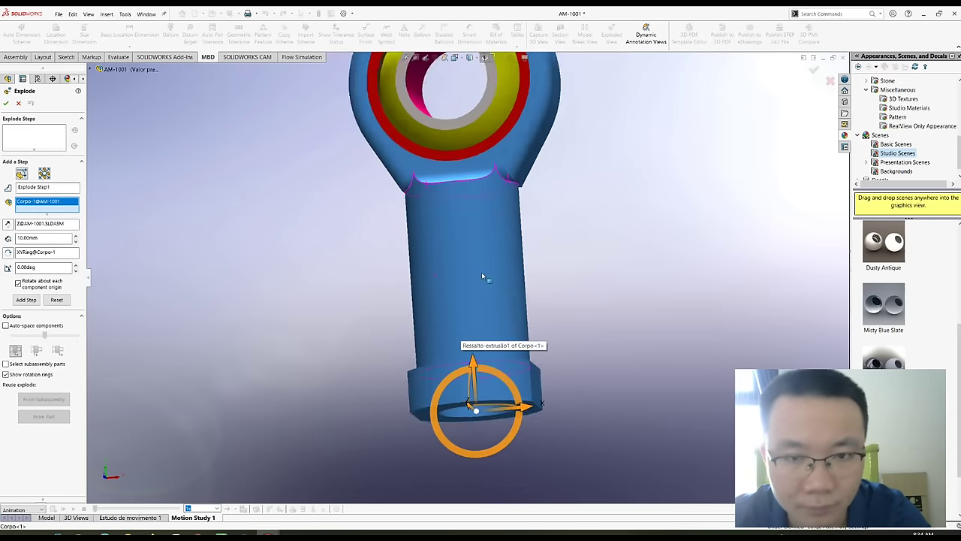
scroll(557, 215, "up", 3)
mouse_move(626, 229)
middle_mouse_down()
mouse_move(464, 242)
mouse_move(428, 295)
mouse_move(512, 279)
middle_mouse_up()
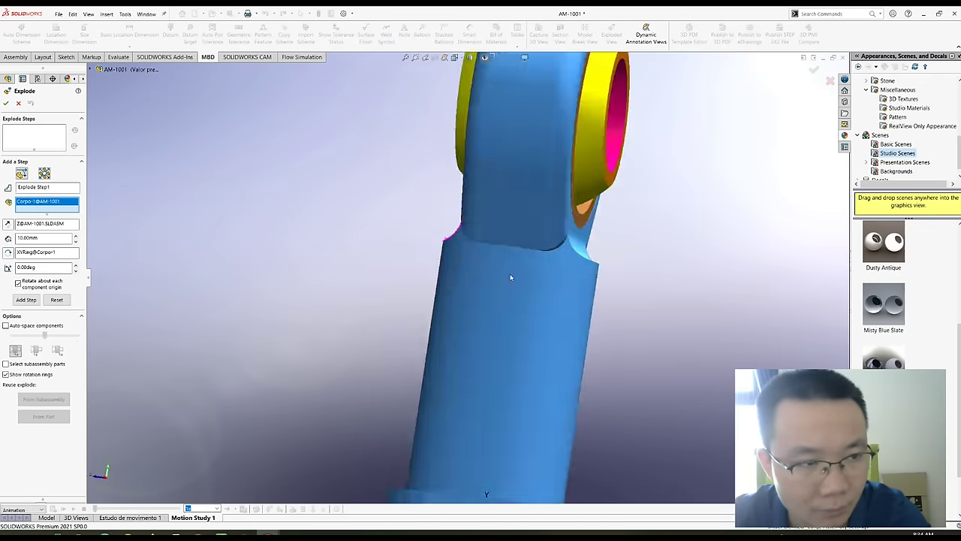
- Zoom and orbit the rod end through several angles, then show the Flow Simulation commands
scroll(513, 280, "down", 3)
scroll(512, 277, "up", 3)
mouse_move(511, 276)
middle_mouse_down()
mouse_move(420, 286)
mouse_move(534, 257)
middle_mouse_up()
scroll(380, 290, "down", 4)
scroll(392, 286, "up", 3)
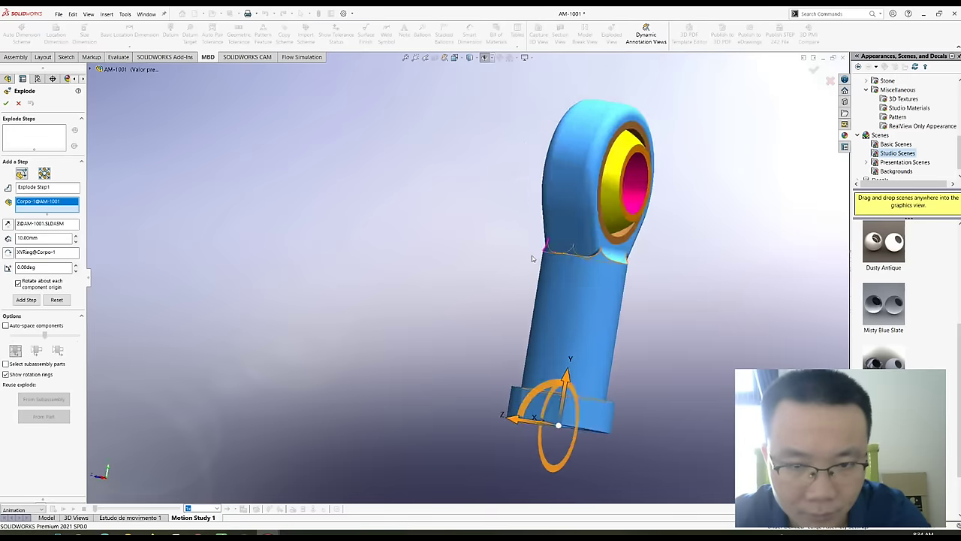
scroll(534, 257, "down", 3)
scroll(534, 206, "up", 3)
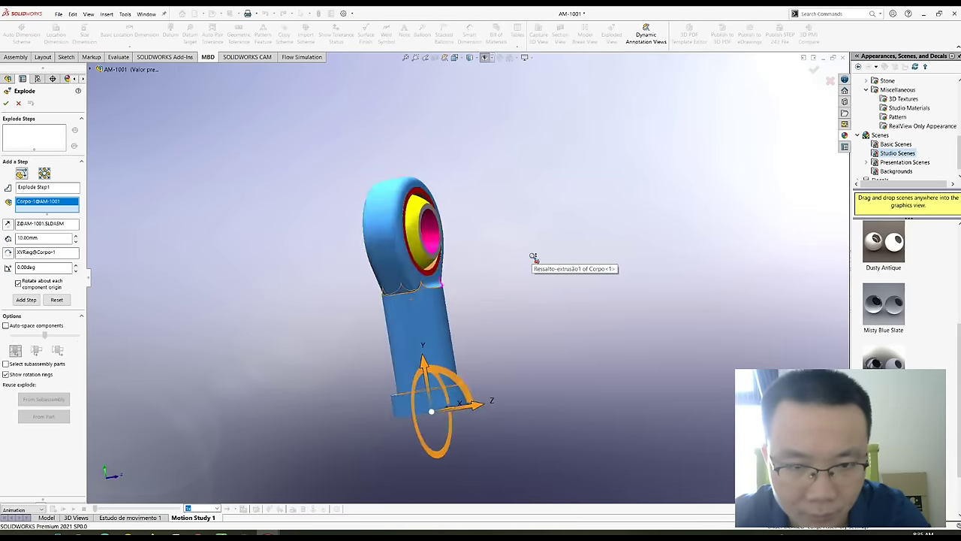
scroll(457, 210, "down", 3)
mouse_move(457, 210)
middle_mouse_down()
mouse_move(369, 295)
mouse_move(515, 279)
middle_mouse_up()
scroll(370, 295, "up", 3)
scroll(466, 281, "down", 3)
scroll(480, 280, "up", 3)
scroll(480, 279, "down", 2)
scroll(515, 279, "down", 3)
scroll(516, 278, "up", 3)
mouse_move(516, 278)
middle_mouse_down()
mouse_move(556, 270)
mouse_move(556, 217)
mouse_move(557, 270)
mouse_move(574, 266)
middle_mouse_up()
scroll(556, 271, "down", 3)
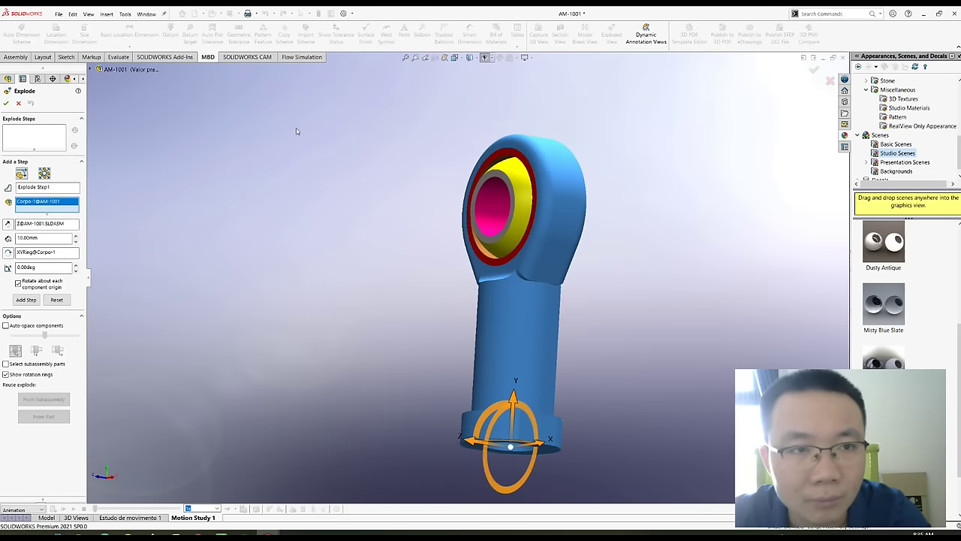
left_click(304, 60)
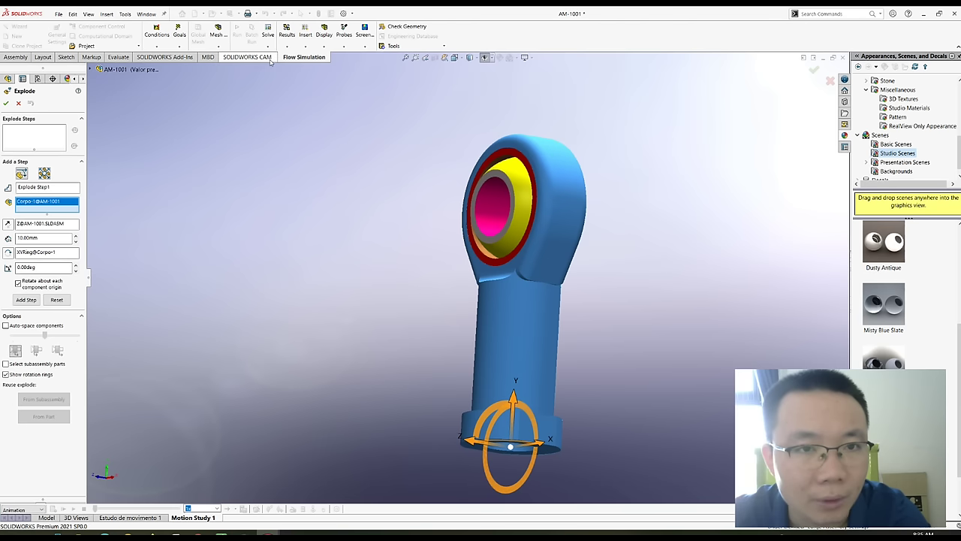
- Launch the SOLIDWORKS CAM Technology Database and move its window aside
left_click(271, 60)
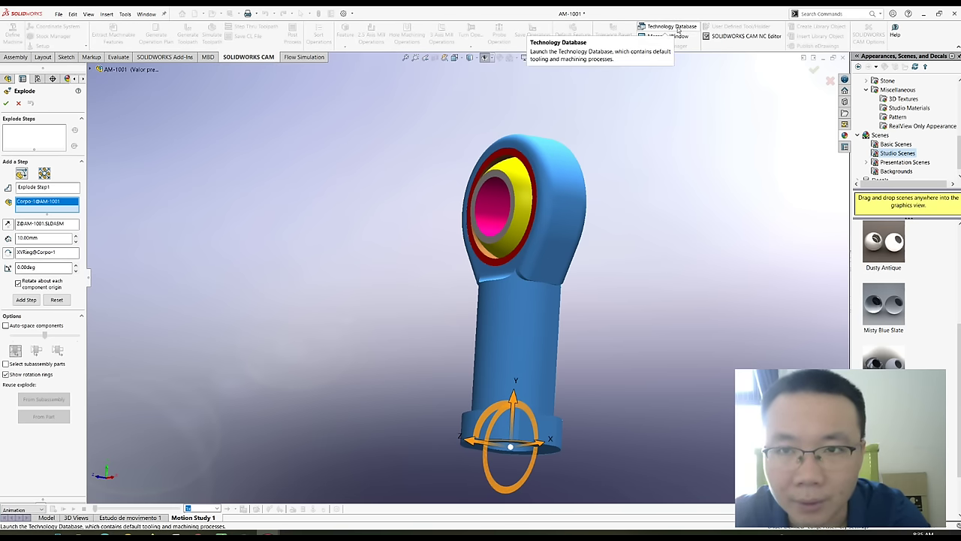
left_click(686, 29)
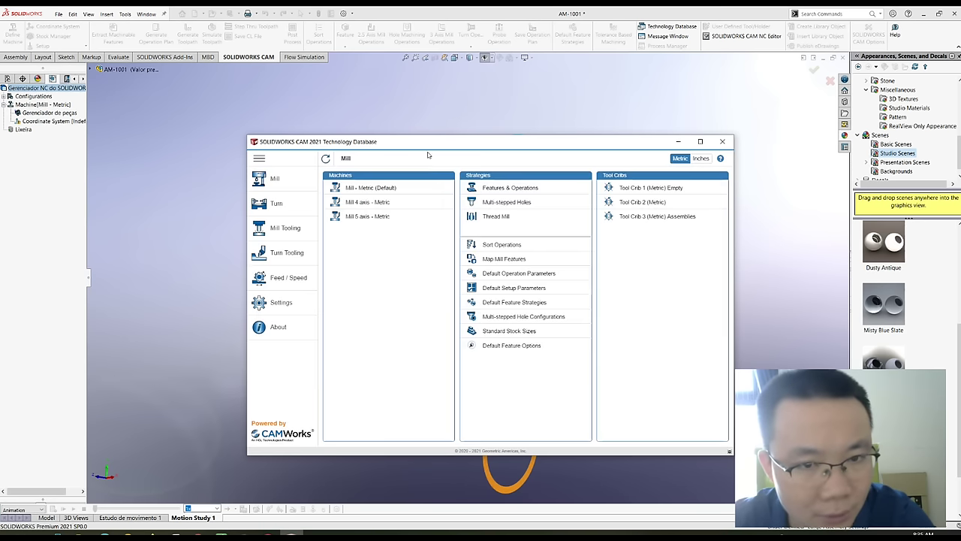
left_click_drag(449, 144, 823, 113)
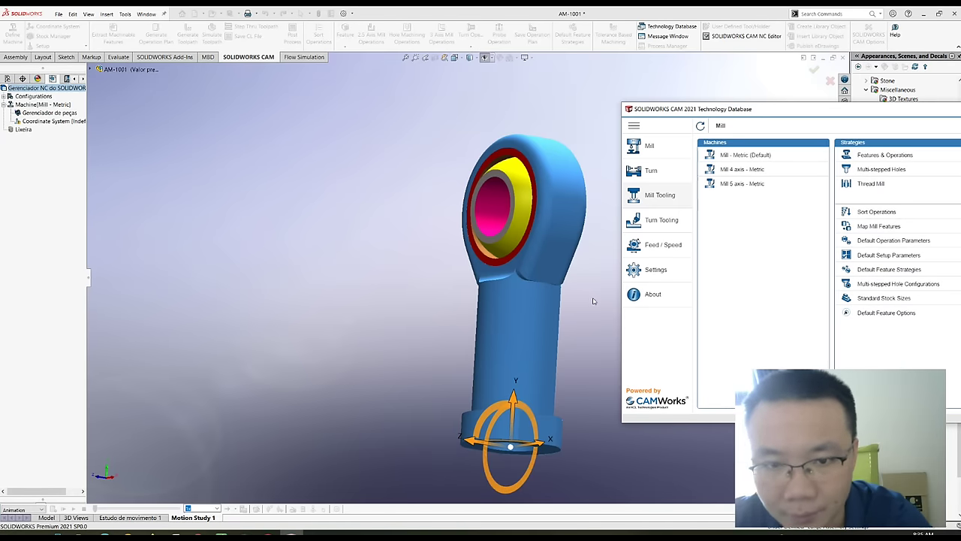
- Review the Mill page listings, reposition the window, and open the Features & Operations strategy
scroll(540, 278, "down", 1)
scroll(541, 278, "down", 1)
scroll(540, 278, "up", 1)
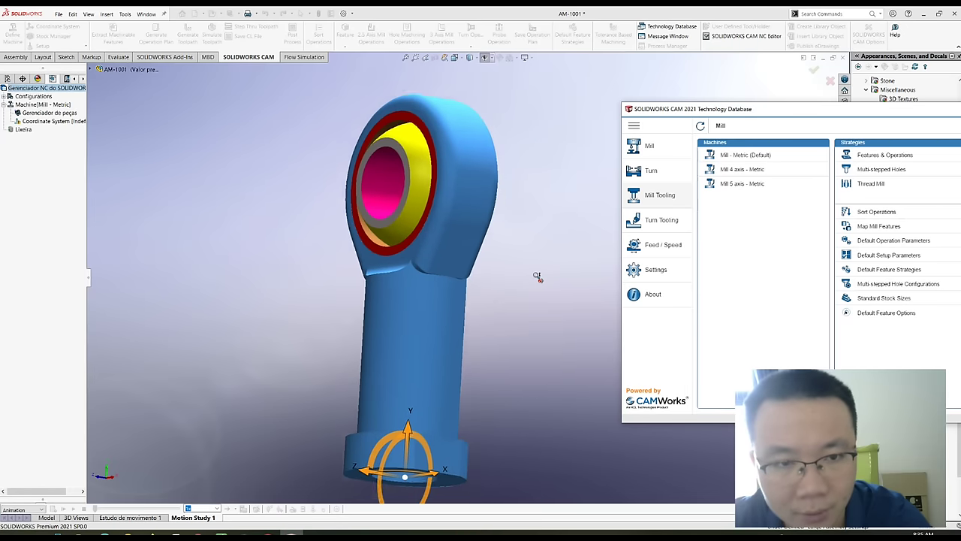
scroll(538, 276, "down", 1)
scroll(537, 276, "up", 1)
scroll(537, 276, "down", 1)
scroll(469, 313, "down", 1)
scroll(443, 324, "up", 1)
mouse_move(765, 111)
left_mouse_down()
mouse_move(651, 84)
mouse_move(613, 63)
left_mouse_up()
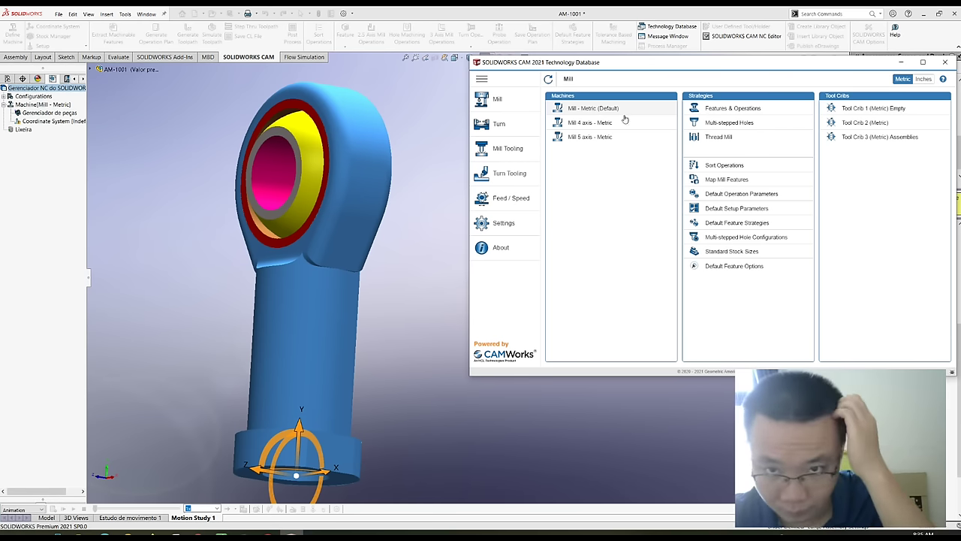
left_click(760, 109)
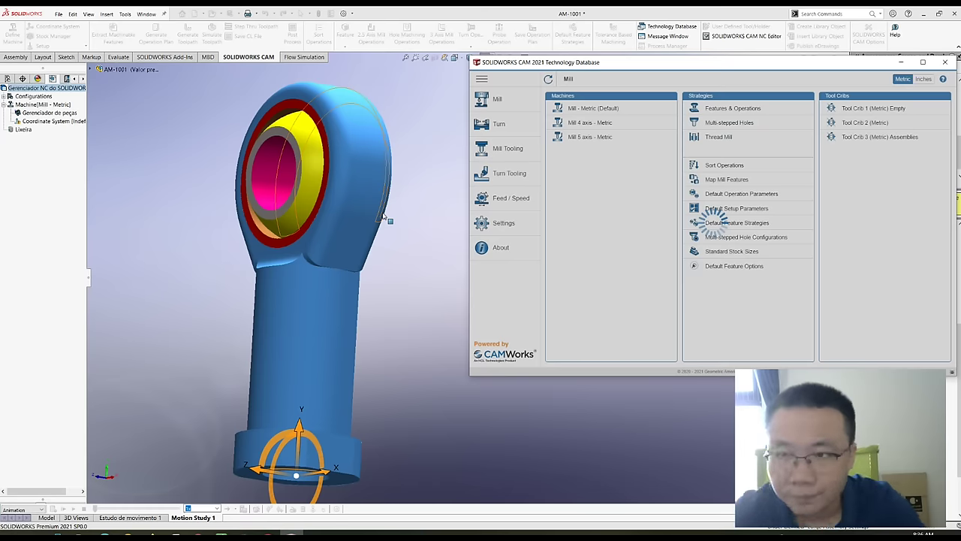
- Close the CAM Technology Database and fit the rod end in a front view
left_click(902, 62)
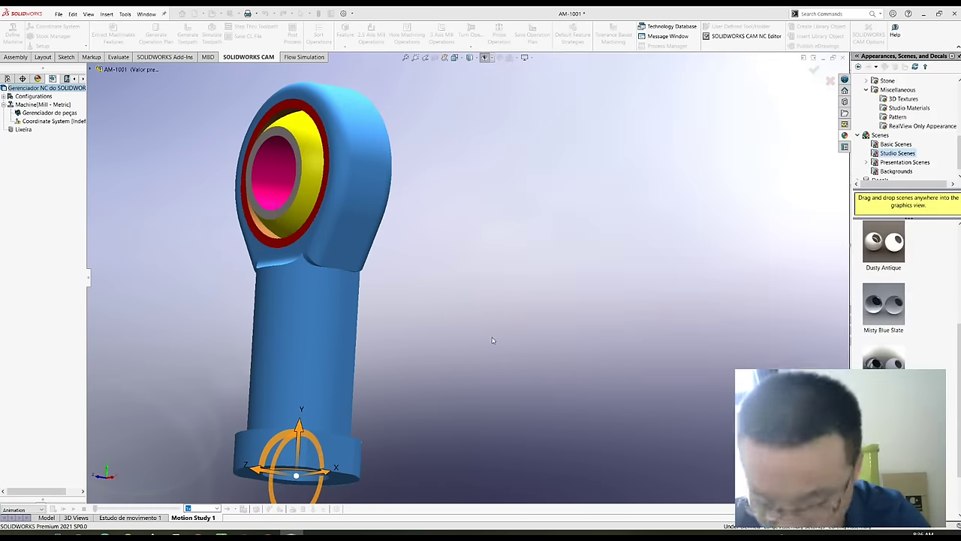
middle_click(456, 257)
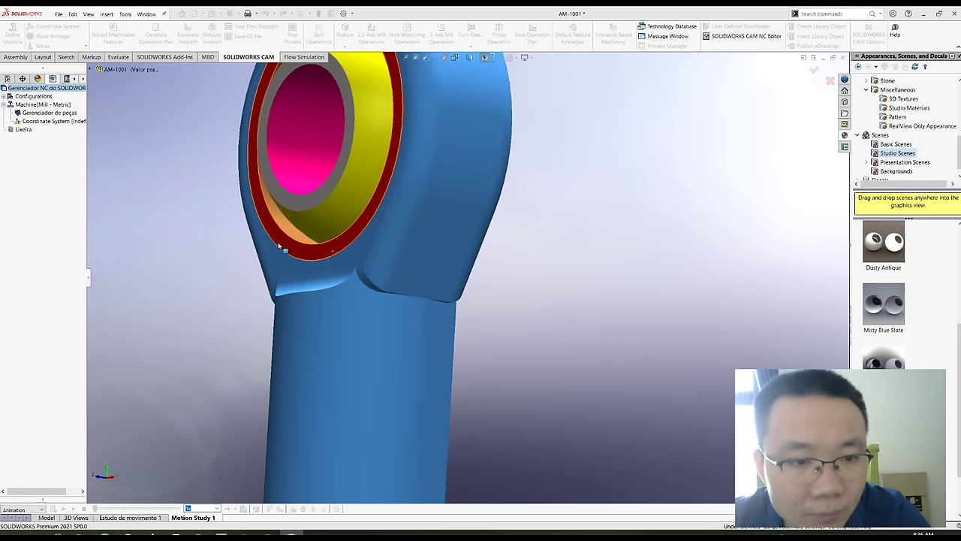
key("ctrl+1")
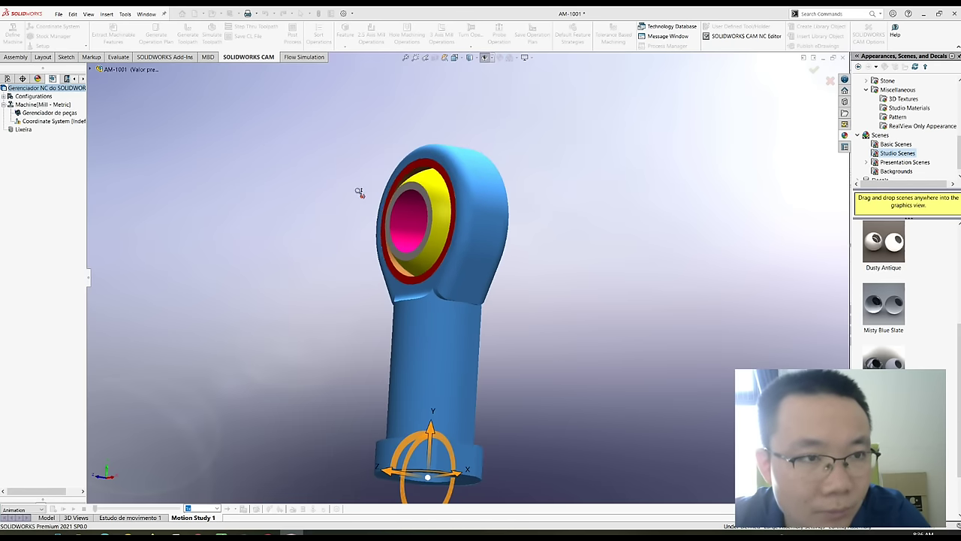
- Browse the side panel's configurations and appearances views, then close the Technology Database help window
left_click(7, 80)
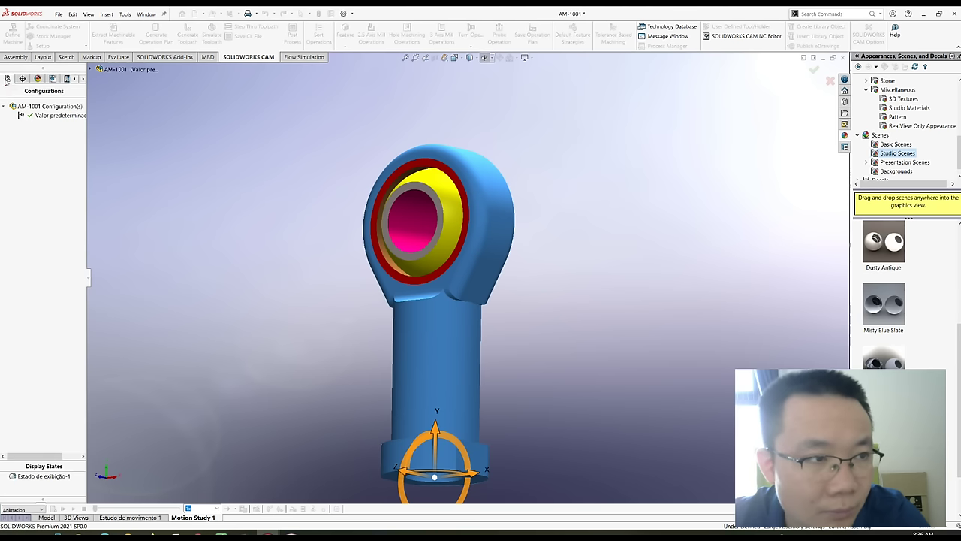
left_click(80, 79)
left_click(75, 80)
left_click(69, 79)
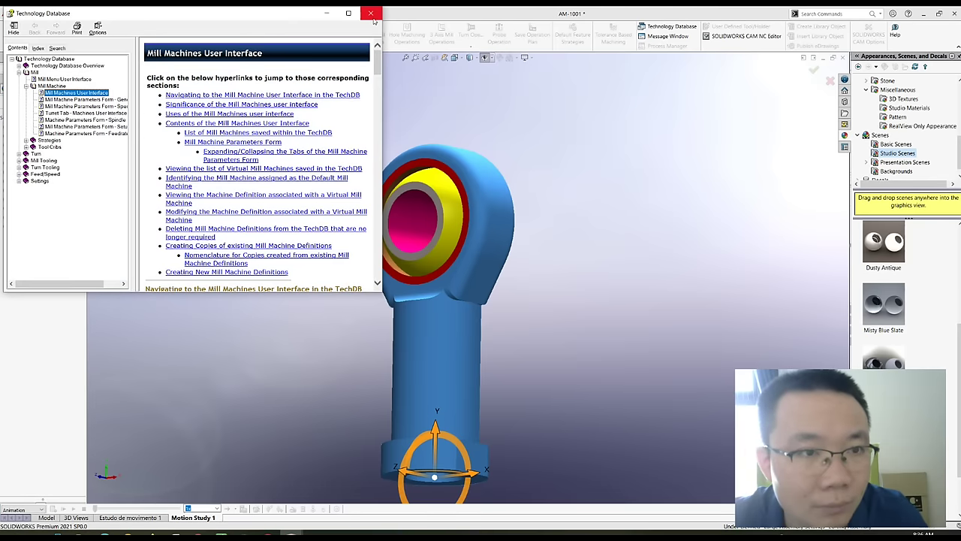
left_click(373, 17)
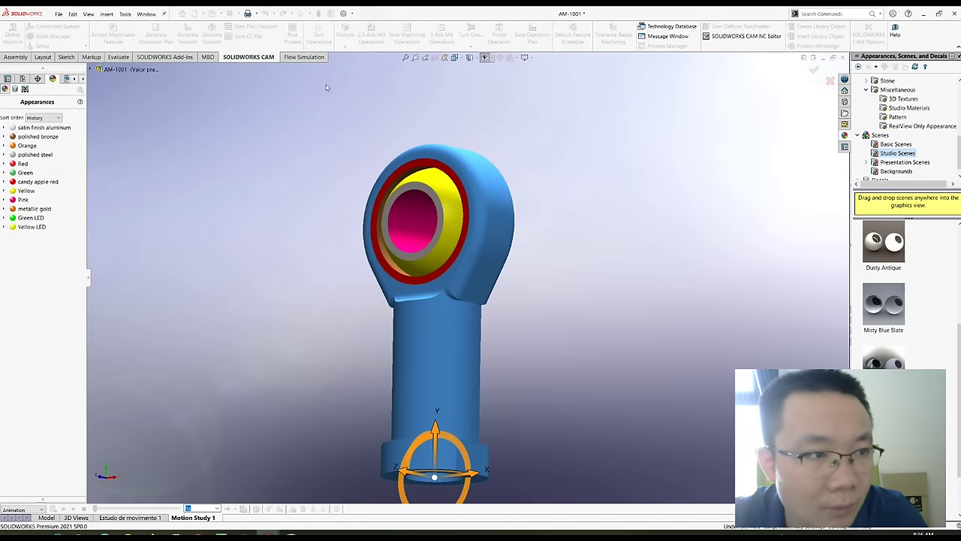
- Clear the selection to show true colours and list the components' feature trees
left_click(304, 117)
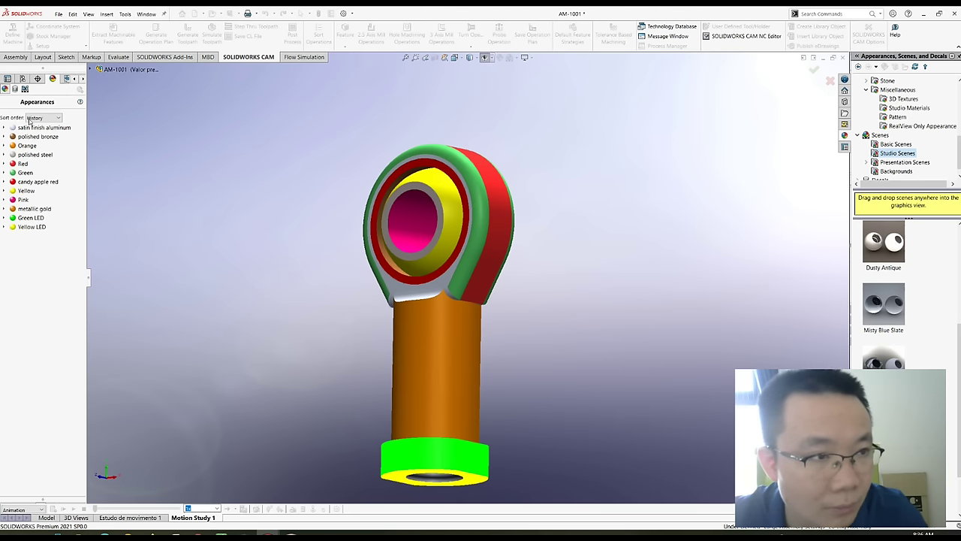
left_click(9, 78)
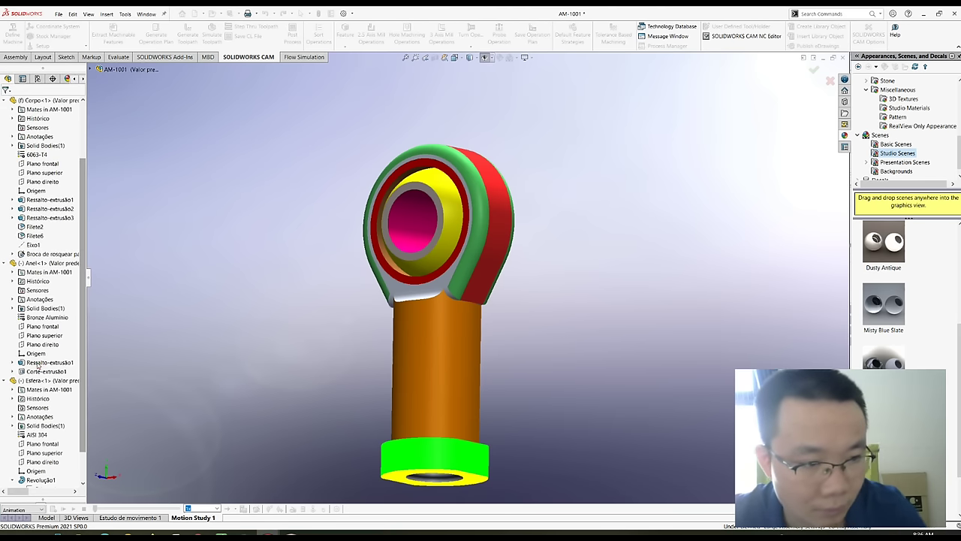
scroll(57, 261, "down", 1)
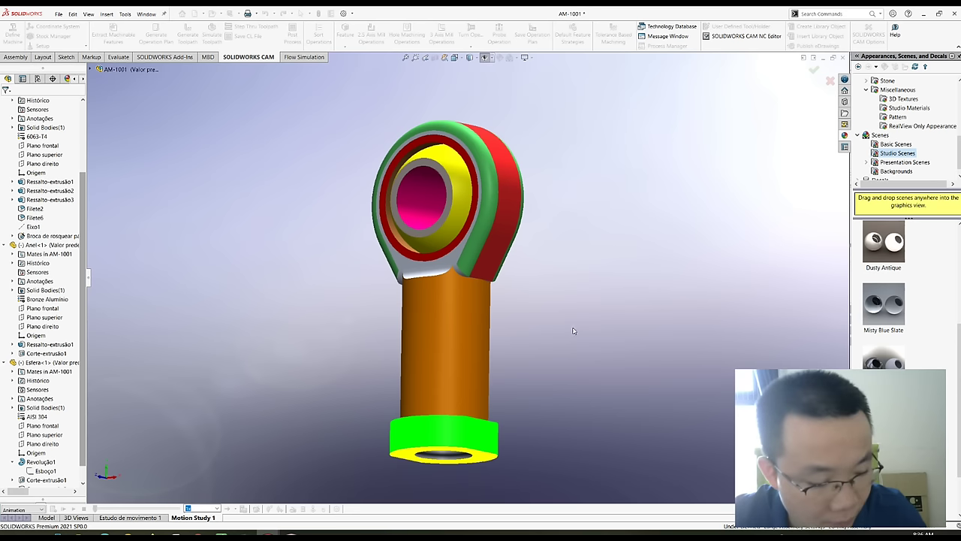
- Show the ring's Ressalto-extrusão1 sketch dimensions and orbit the rod end to its red side
left_click(43, 344)
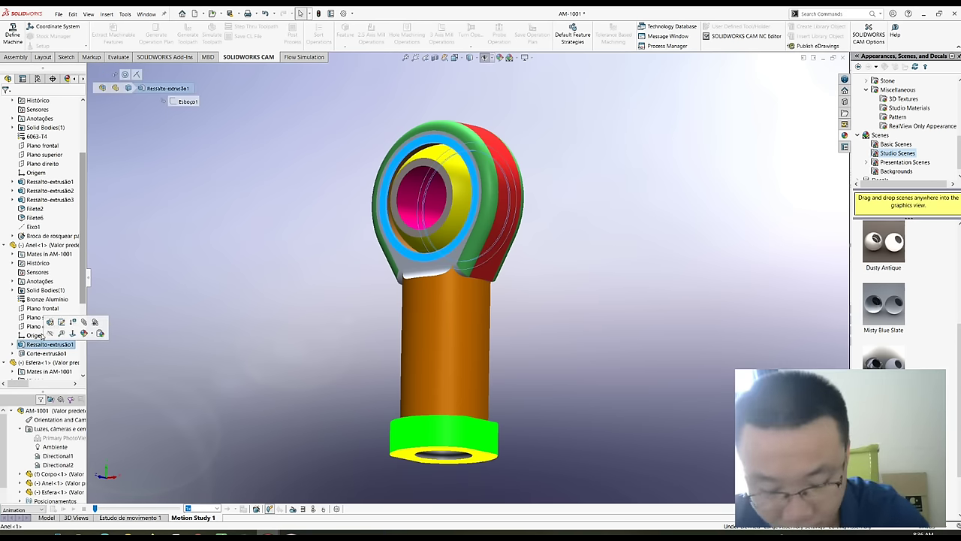
double_click(45, 344)
scroll(436, 212, "down", 3)
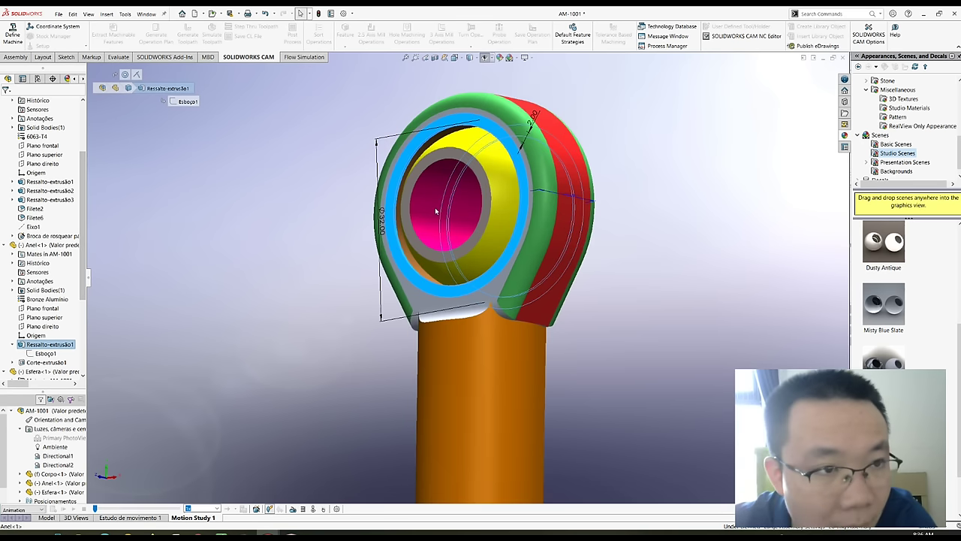
middle_click_drag(494, 211, 500, 208)
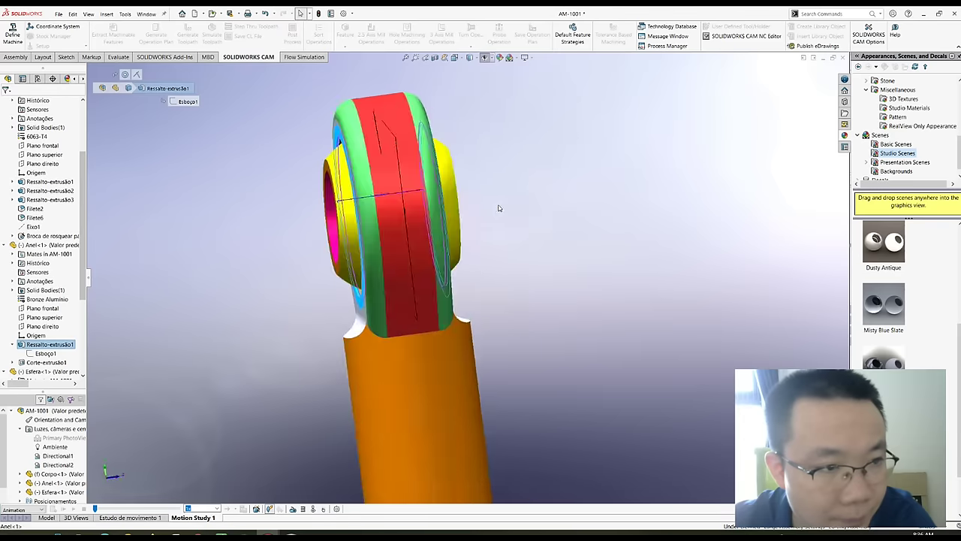
mouse_move(498, 206)
middle_mouse_down()
mouse_move(445, 281)
mouse_move(463, 316)
middle_mouse_up()
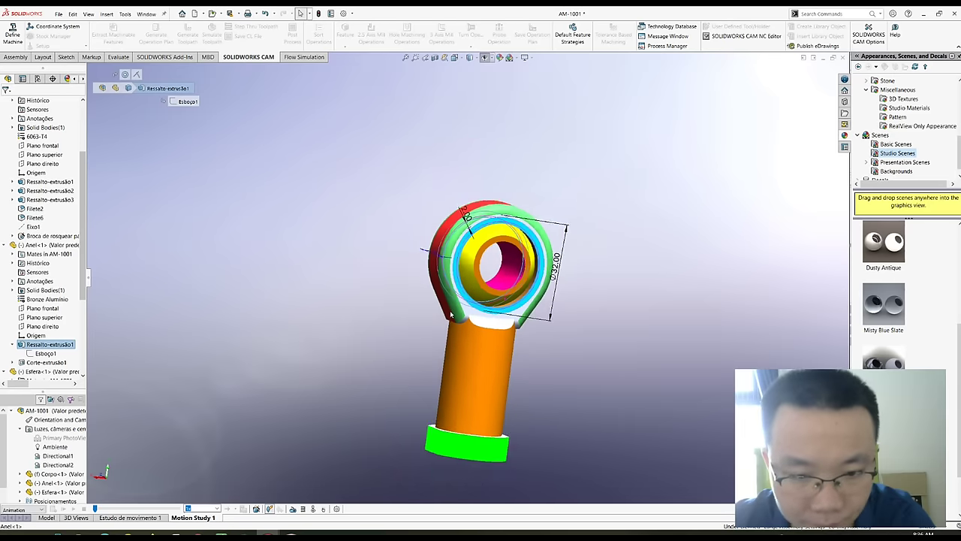
mouse_move(463, 316)
middle_mouse_down()
mouse_move(494, 325)
mouse_move(434, 264)
mouse_move(548, 283)
mouse_move(473, 296)
mouse_move(380, 244)
mouse_move(398, 221)
mouse_move(509, 293)
mouse_move(460, 320)
mouse_move(473, 170)
middle_mouse_up()
- Select the Corte-extrusão1 cut feature and turn the model to an upright front view
scroll(398, 221, "down", 5)
scroll(465, 263, "up", 3)
scroll(459, 304, "down", 2)
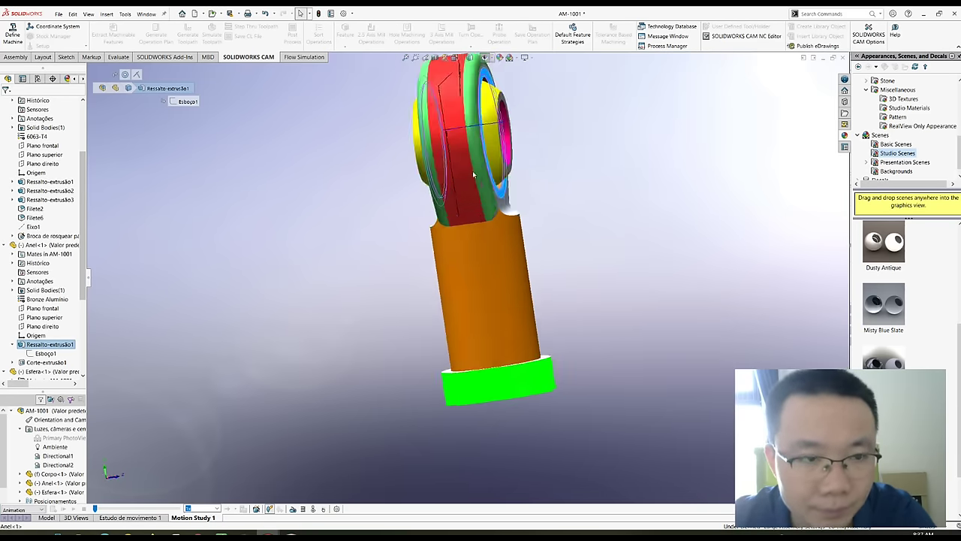
left_click(45, 362)
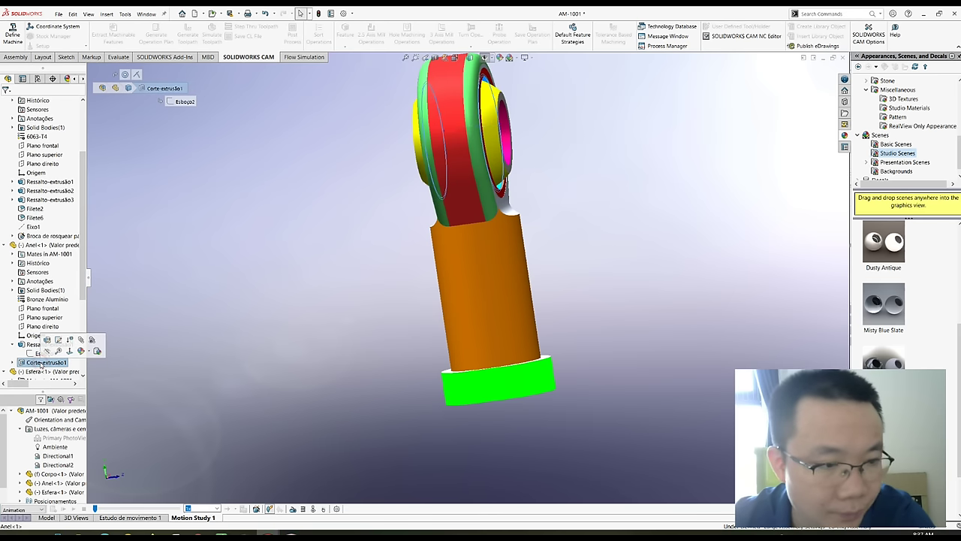
key("ctrl+1")
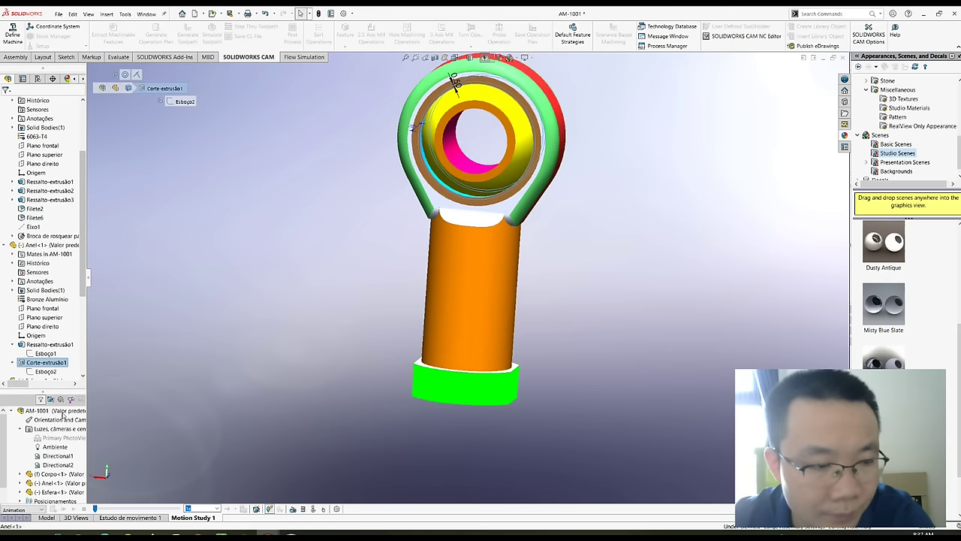
scroll(45, 350, "down", 2)
scroll(46, 350, "down", 3)
- Display Revolução1's R14.50 and 29.00 dimensions and turn the model slightly toward the eyelet
left_click(30, 336)
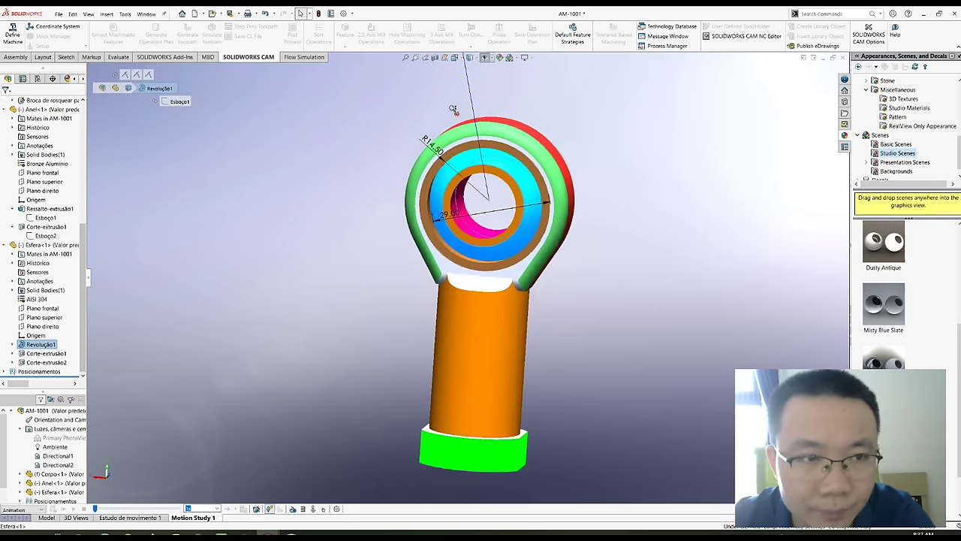
middle_click_drag(453, 109, 392, 276)
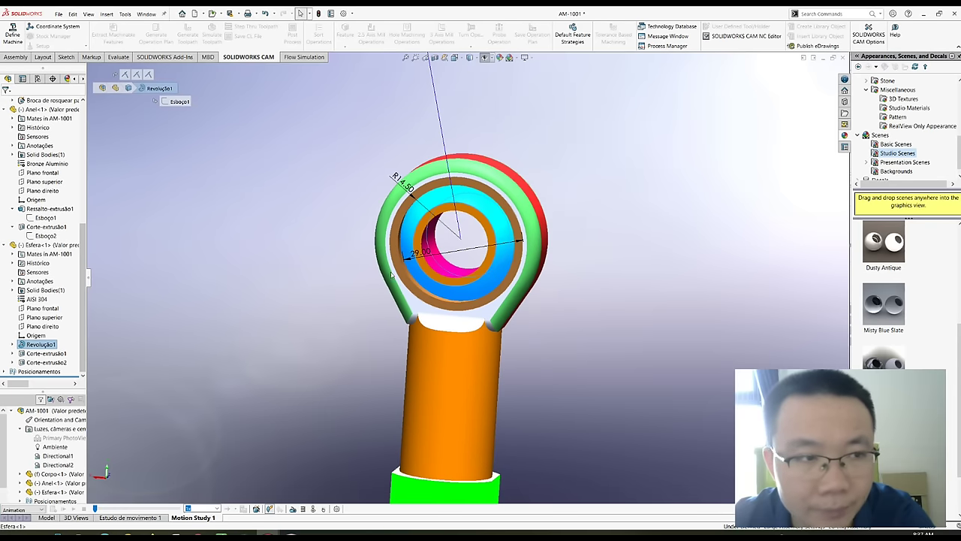
scroll(48, 421, "down", 1)
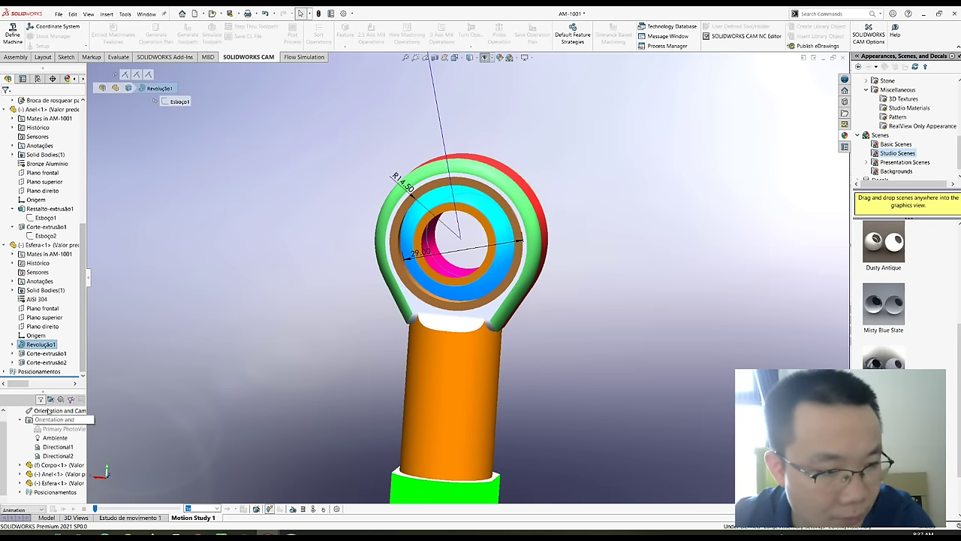
left_click(76, 384)
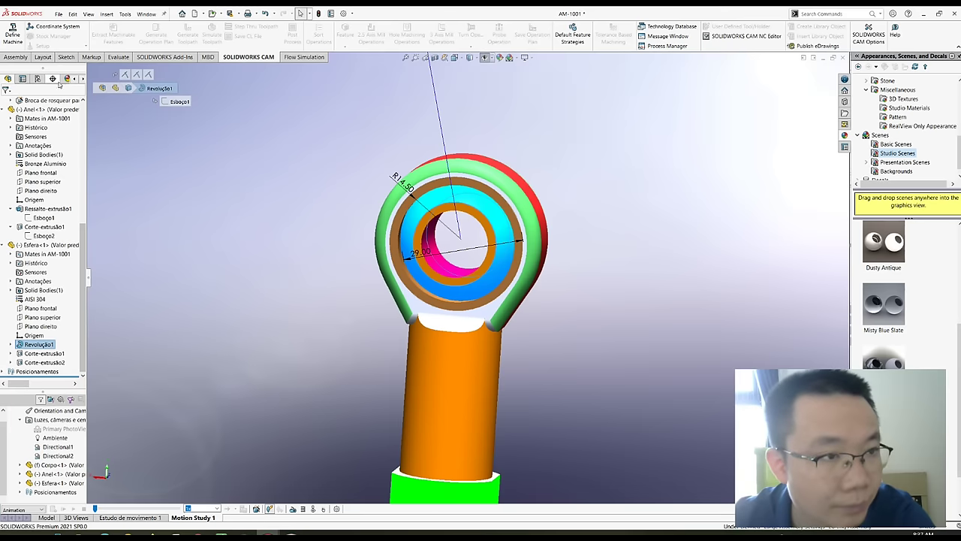
left_click(68, 79)
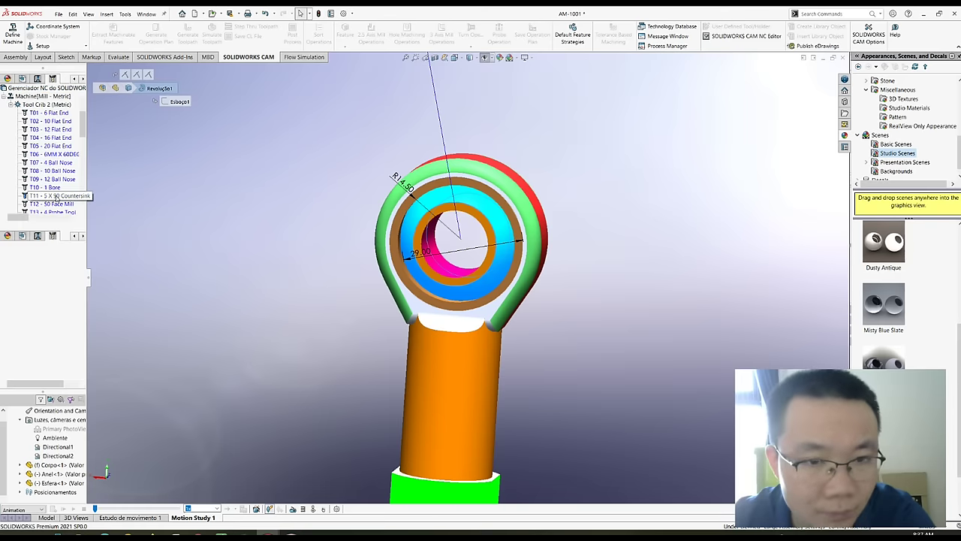
- Move the T11 Edit Tool Parameters dialog aside, clear of the rod-end model
left_click_drag(480, 126, 734, 120)
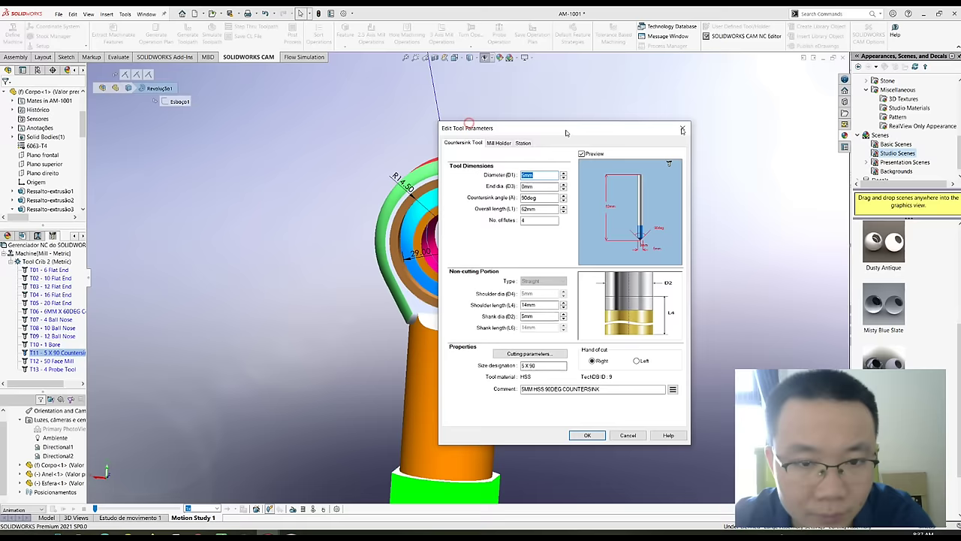
scroll(522, 314, "down", 2)
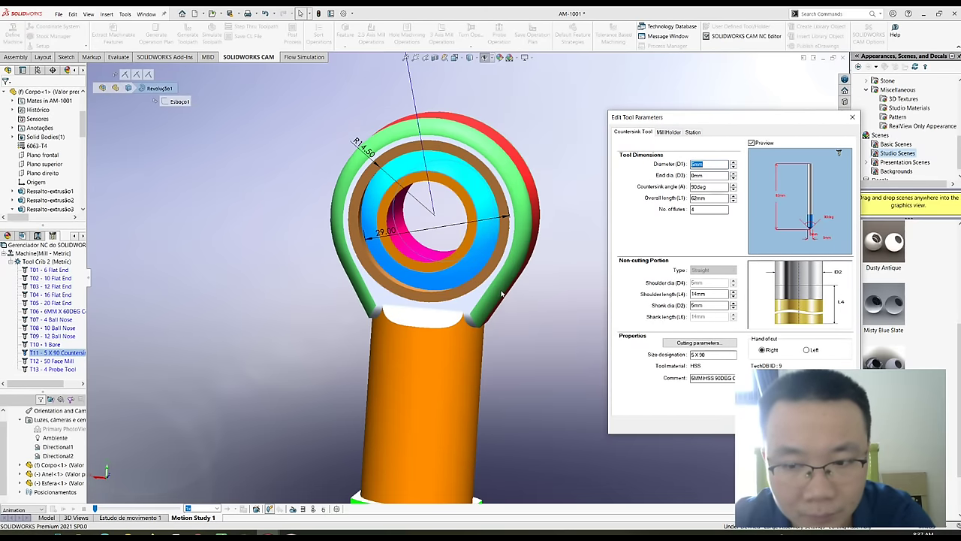
scroll(502, 293, "down", 1)
scroll(502, 293, "up", 2)
scroll(503, 278, "down", 1)
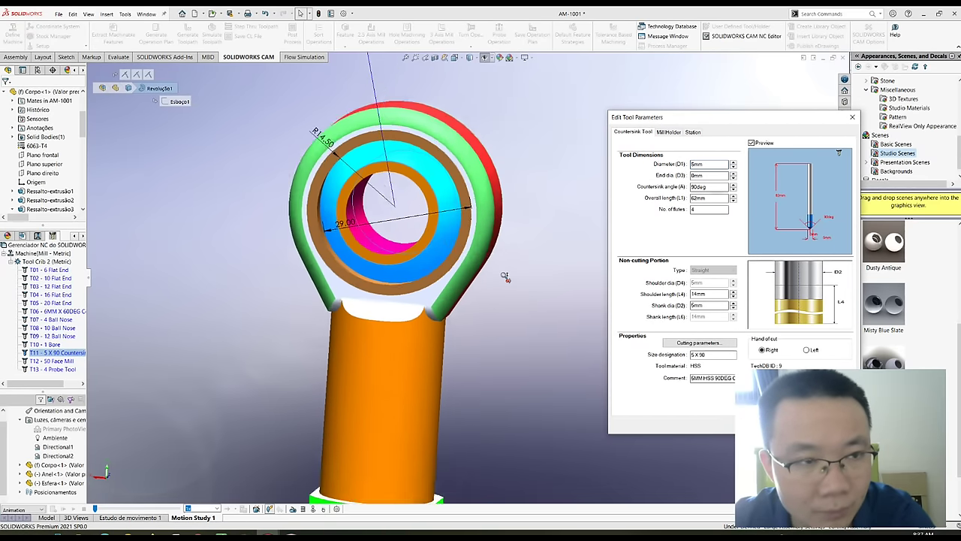
scroll(503, 282, "down", 1)
scroll(504, 286, "down", 1)
scroll(503, 287, "up", 2)
left_click_drag(733, 118, 670, 88)
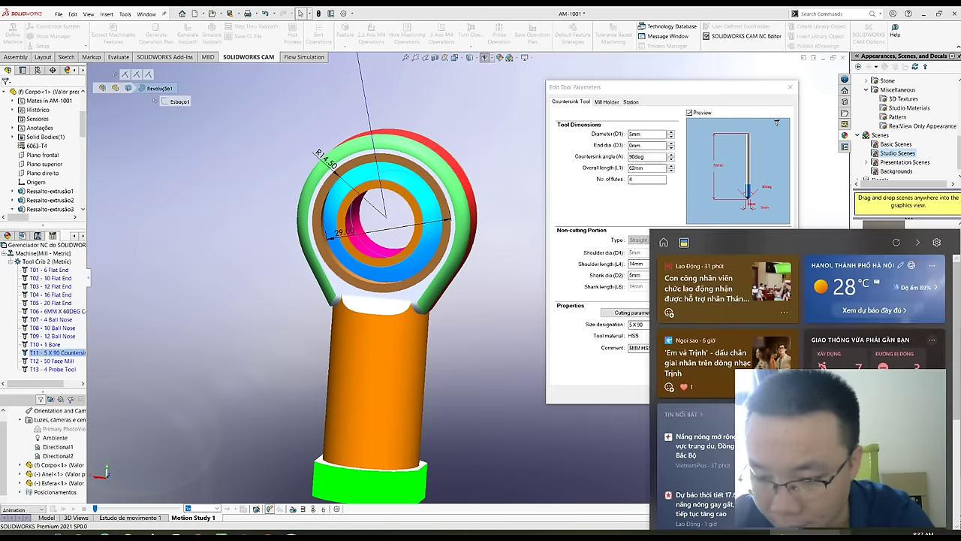
- Rotate the rod-end model to a couple of new orientations
left_click(845, 532)
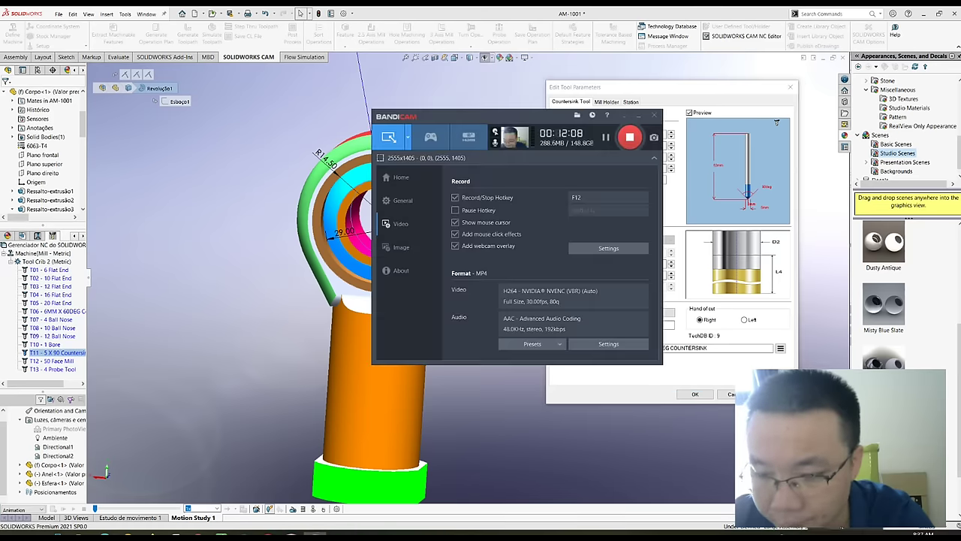
left_click(636, 118)
mouse_move(465, 271)
middle_mouse_down()
mouse_move(425, 289)
mouse_move(493, 328)
middle_mouse_up()
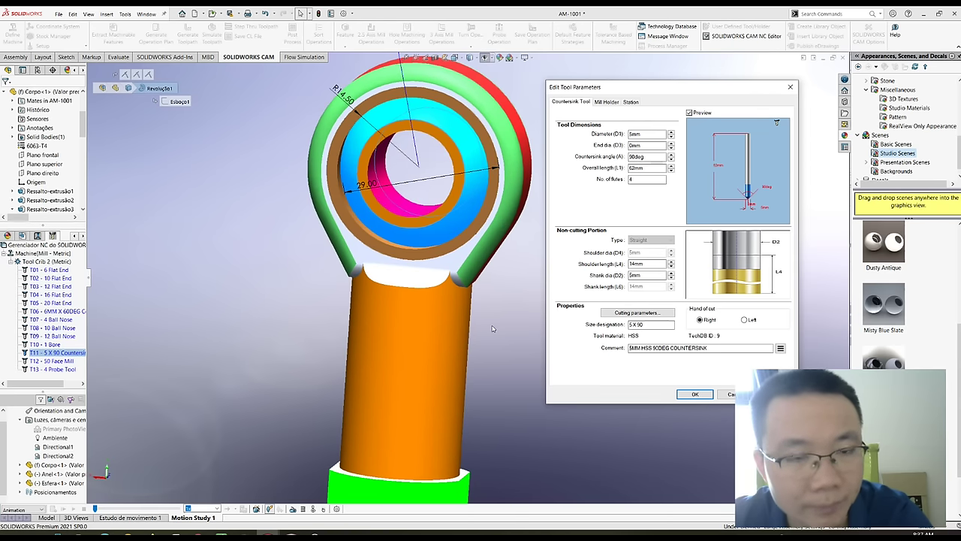
middle_click_drag(518, 288, 503, 272)
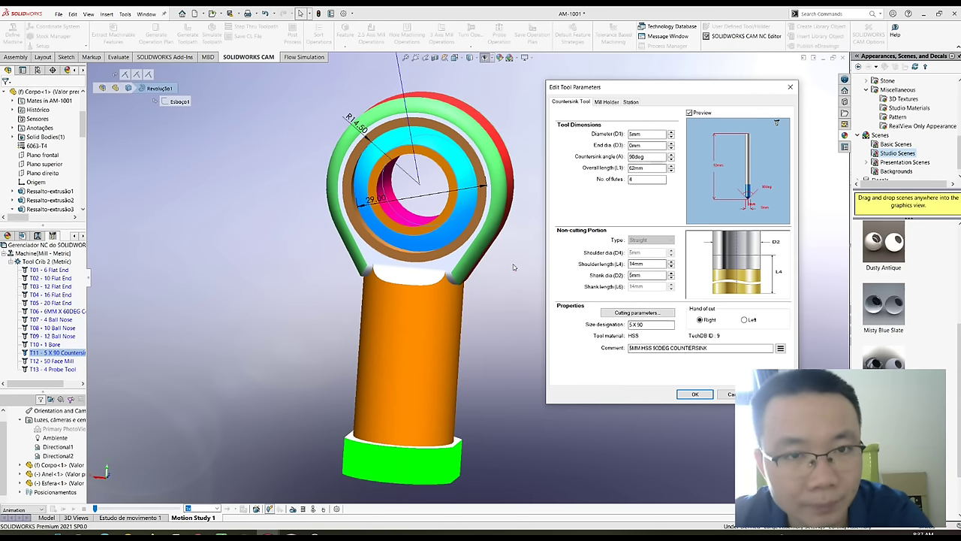
scroll(519, 228, "down", 2)
scroll(520, 228, "up", 1)
scroll(520, 229, "down", 1)
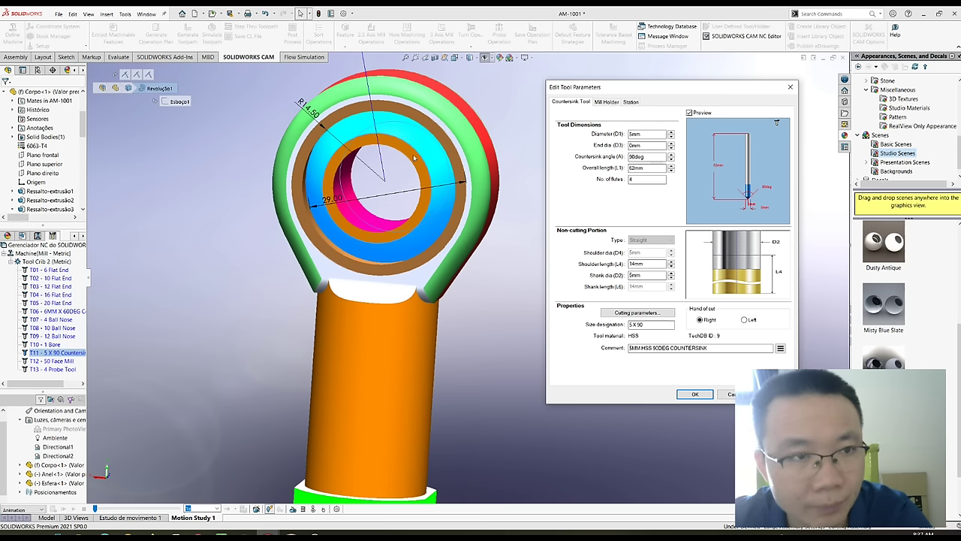
left_click(209, 57)
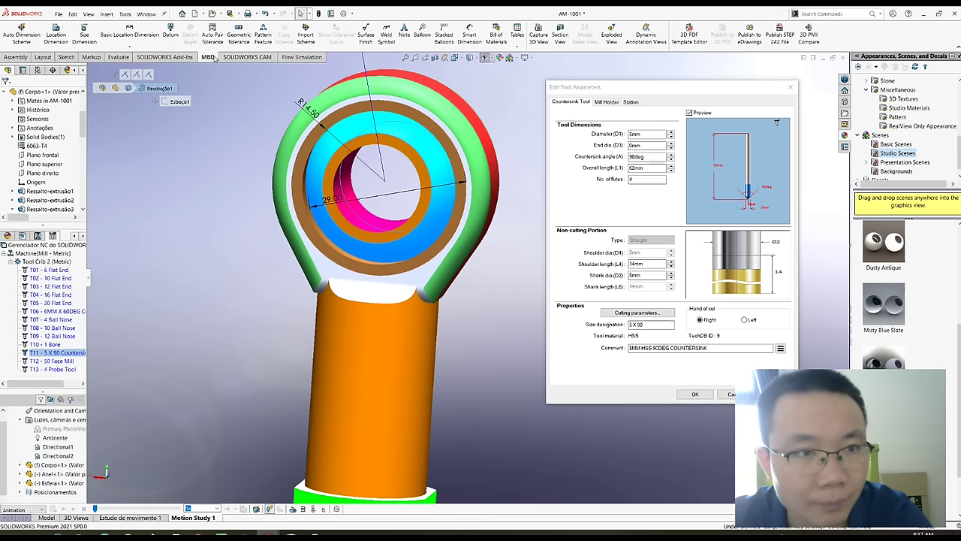
- Shade the rod-end model by surface curvature from the Evaluate tools
left_click(181, 59)
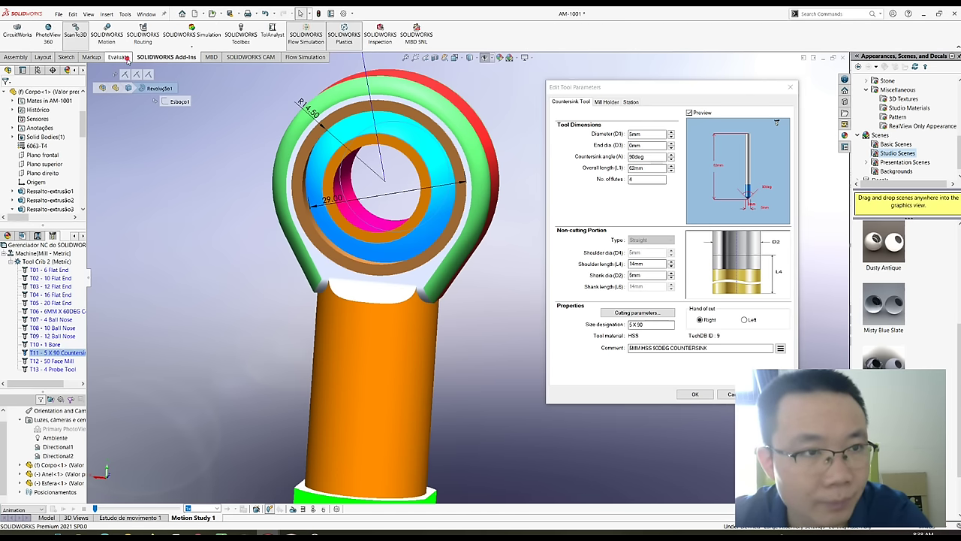
left_click(123, 58)
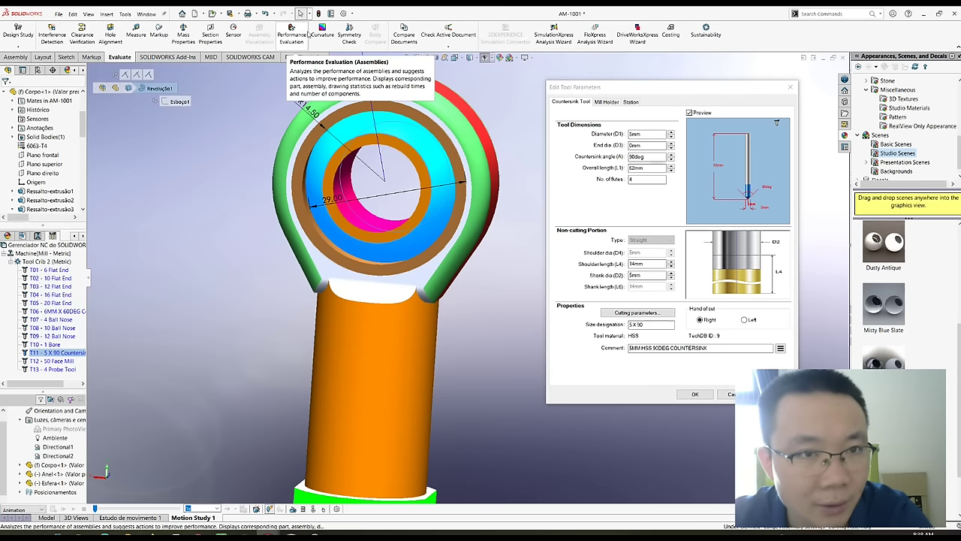
left_click(323, 35)
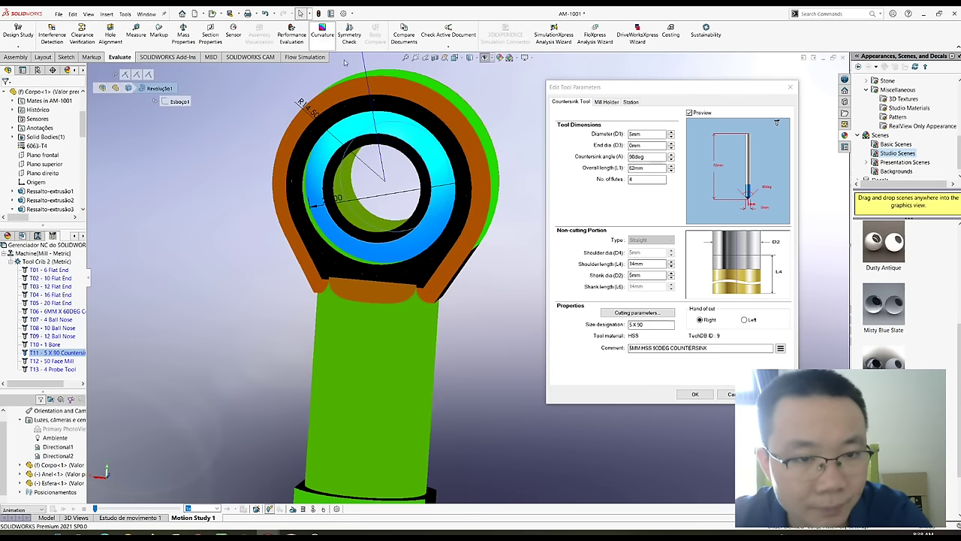
- Turn the curvature-shaded eyelet face-on with the arrow keys and zoom in
key("Left")
key("Left")
key("Left")
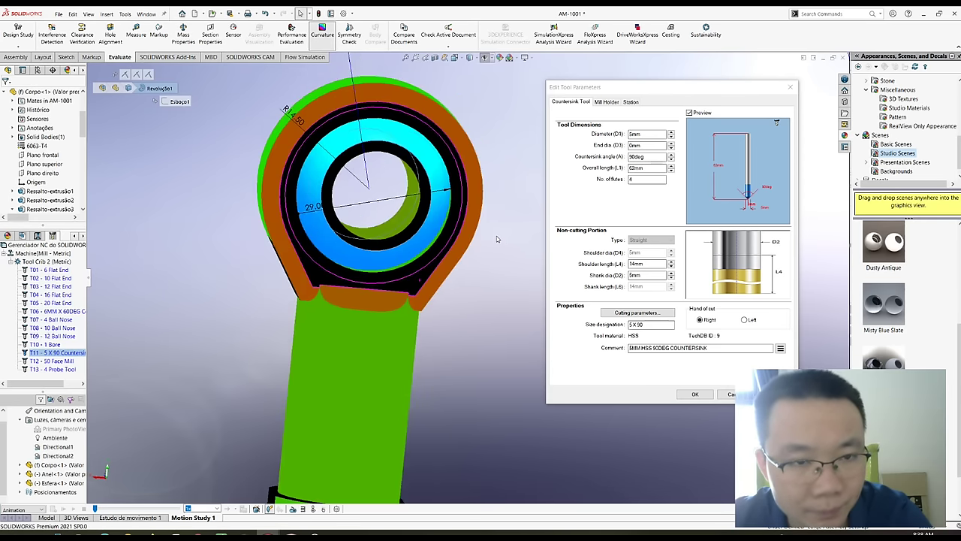
key("Left")
key("Left")
key("Right")
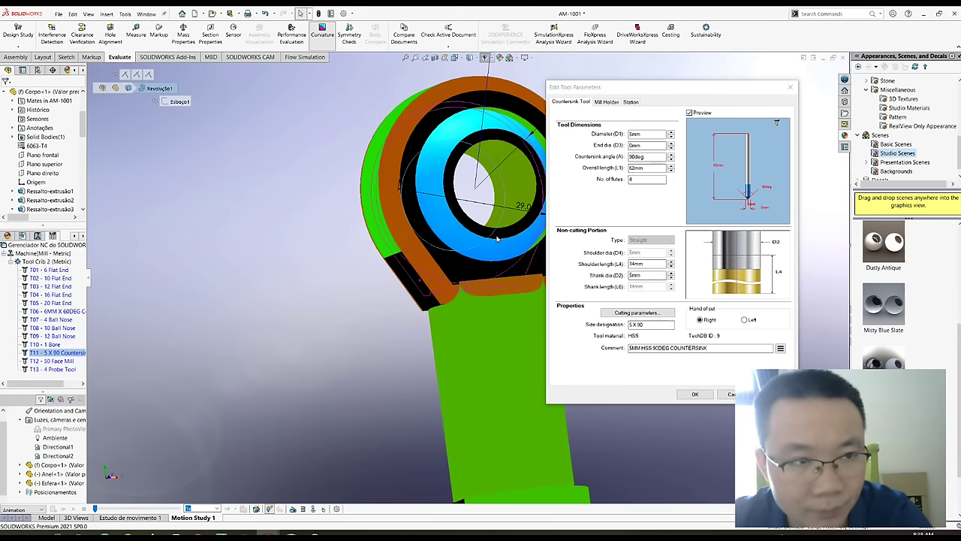
key("Right")
key("Right")
key("Right")
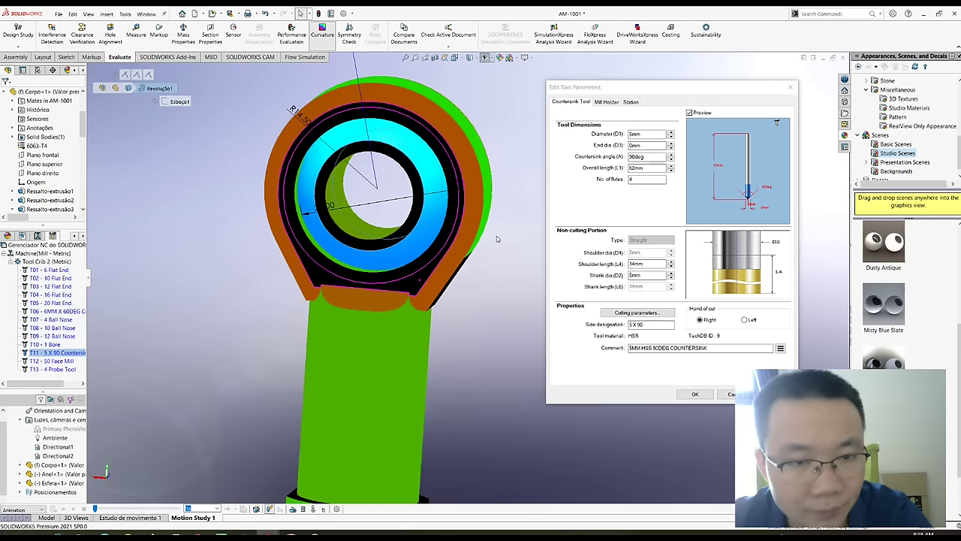
key("Left")
key("Down")
key("Up")
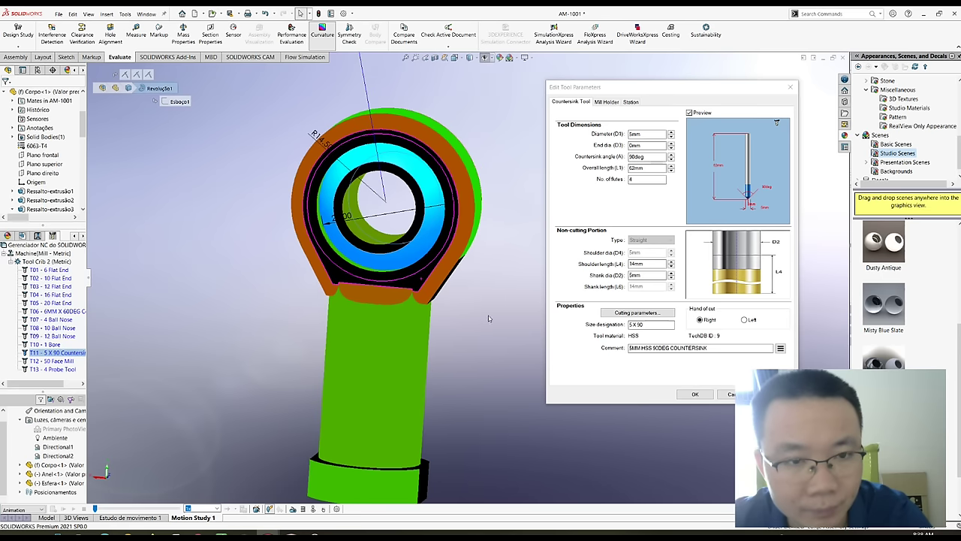
scroll(488, 315, "down", 1)
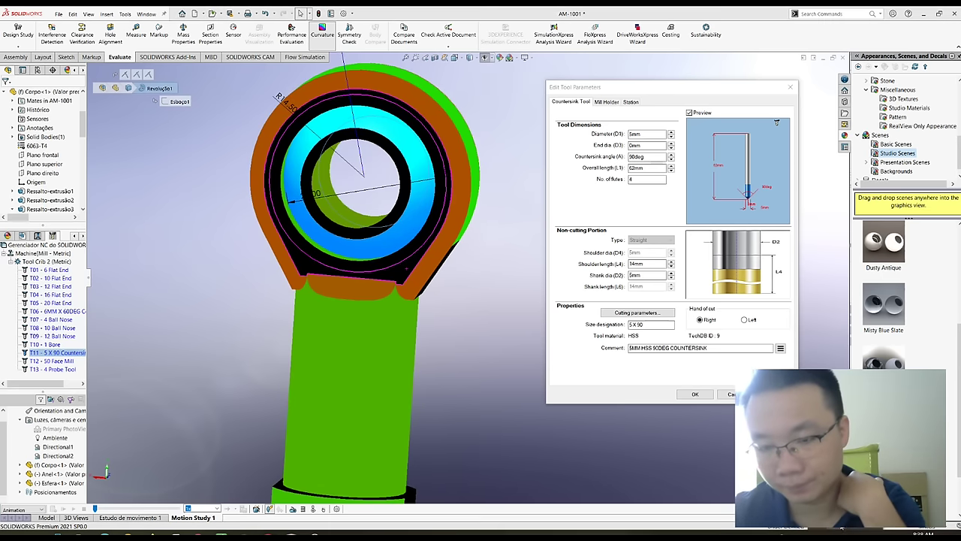
key("alt+Tab")
left_click(628, 118)
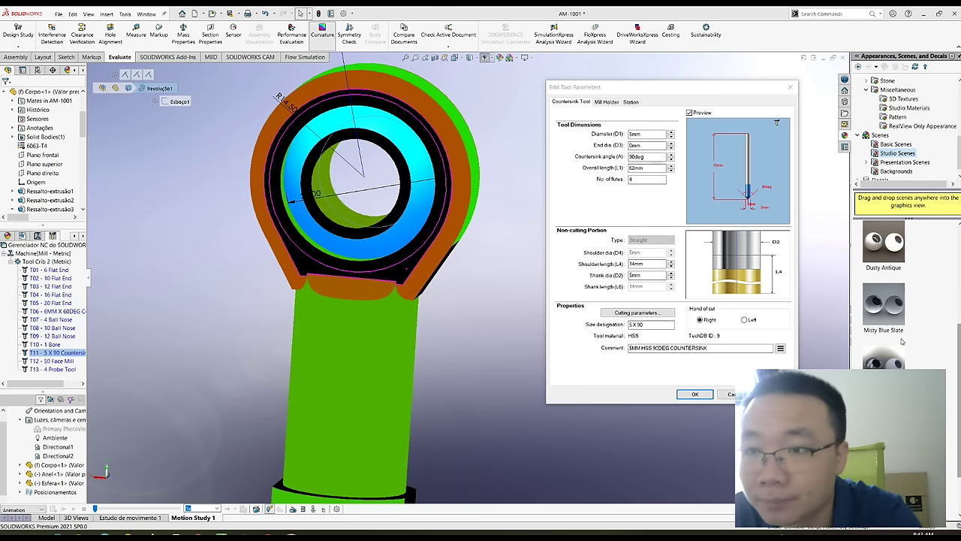
- Switch the Task Pane to the Design Library, showing routing, Toolbox and SOLIDWORKS Content
left_click(845, 102)
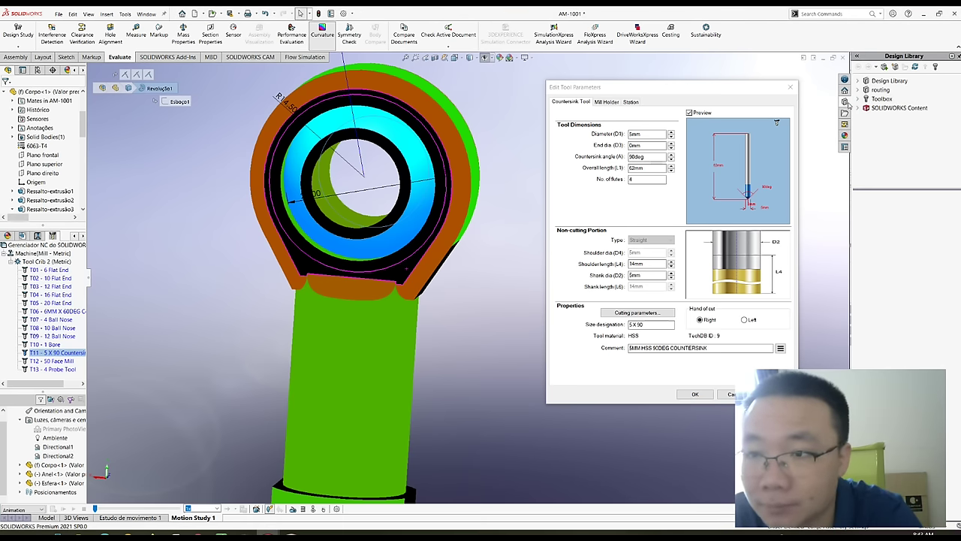
- Browse the Design Library's routing and forming tools folders: lances, ribs, extruded flanges
left_click(881, 90)
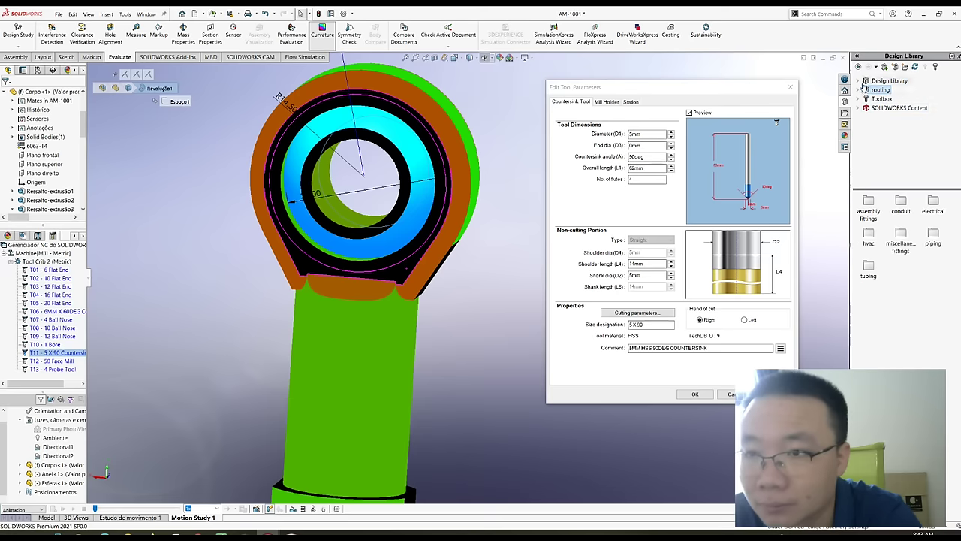
left_click(859, 81)
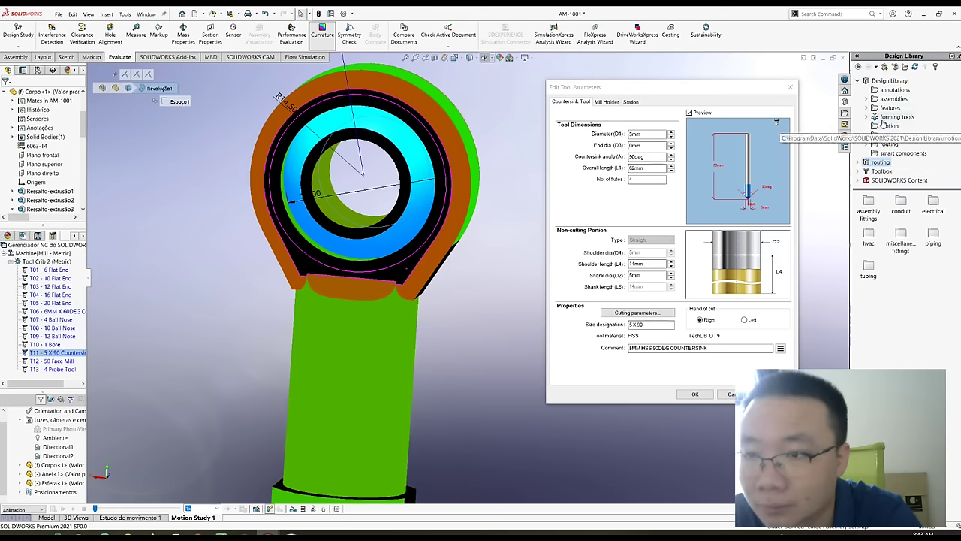
left_click(886, 118)
double_click(872, 207)
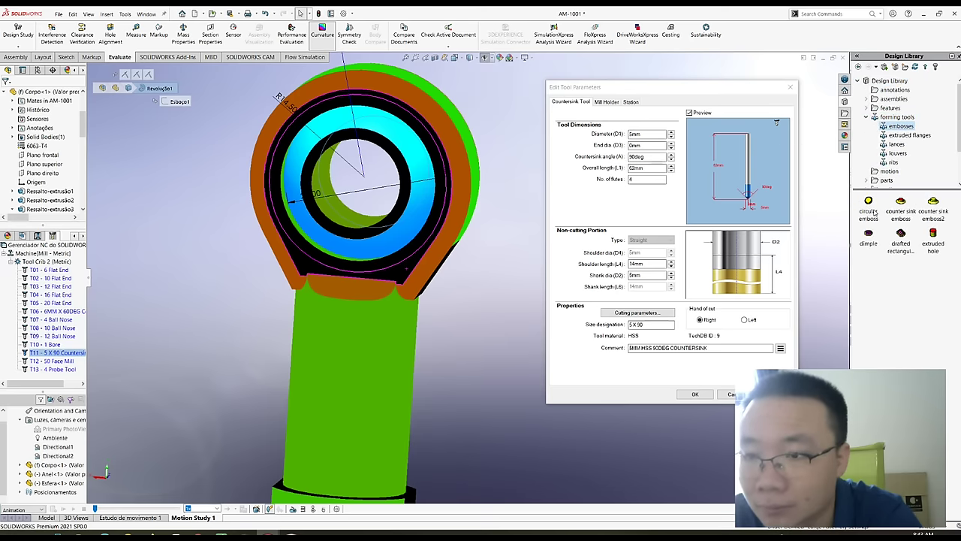
left_click(894, 145)
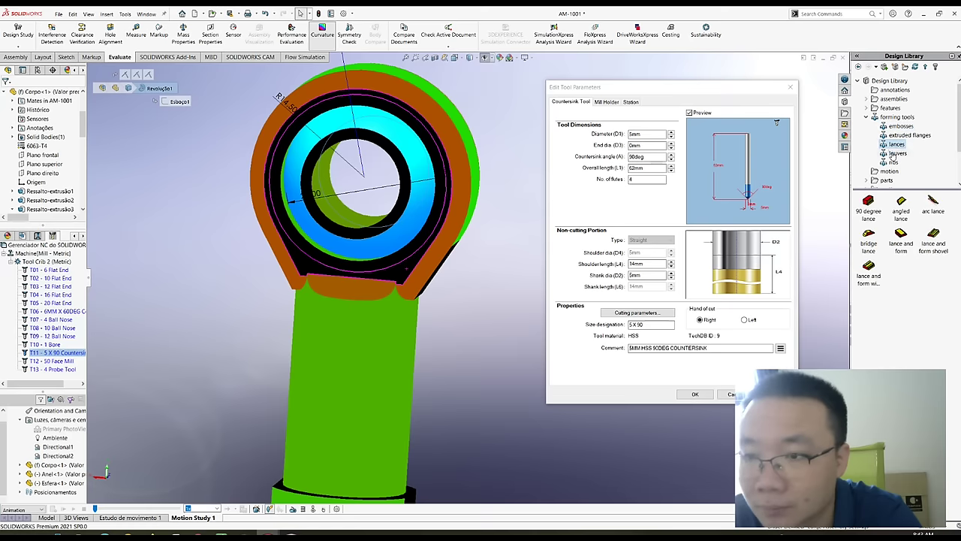
left_click(894, 153)
left_click(893, 162)
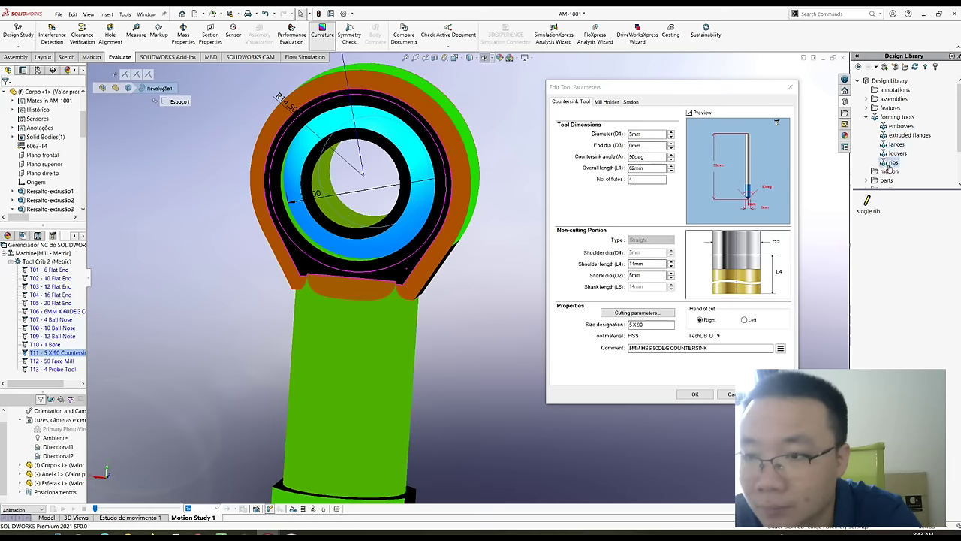
left_click(906, 126)
left_click(907, 135)
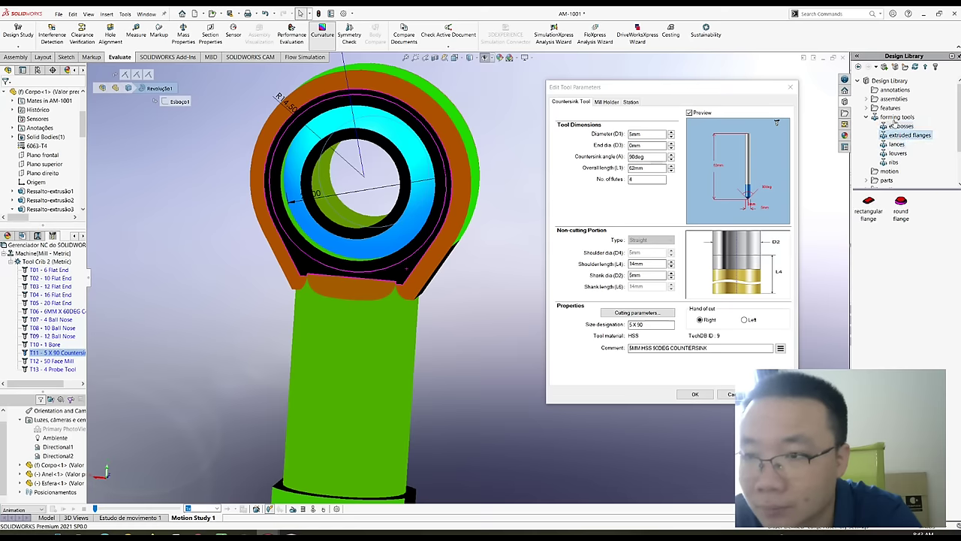
- Browse features > metric, fluid power ports and annotations down to the iso 3601-2 o-ring grooves
left_click(890, 108)
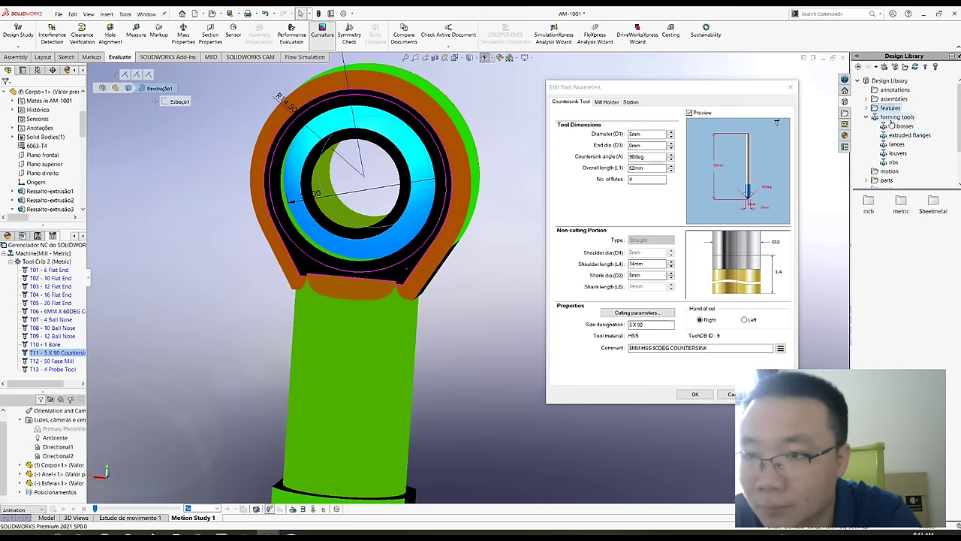
double_click(899, 201)
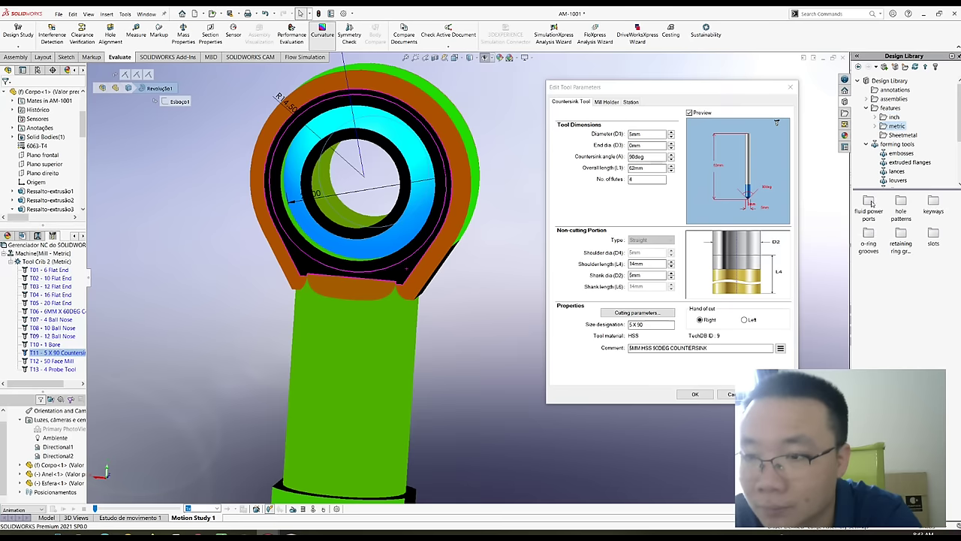
double_click(870, 201)
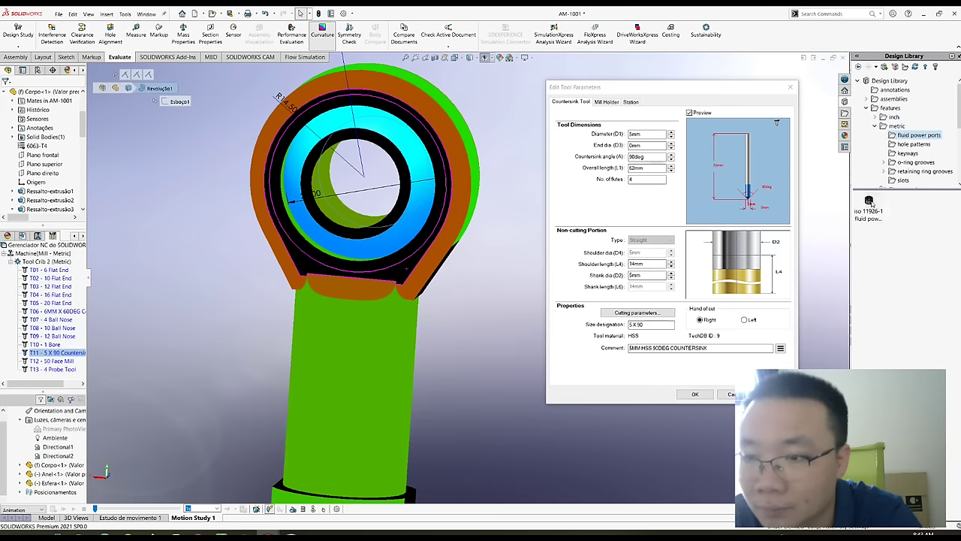
left_click(892, 90)
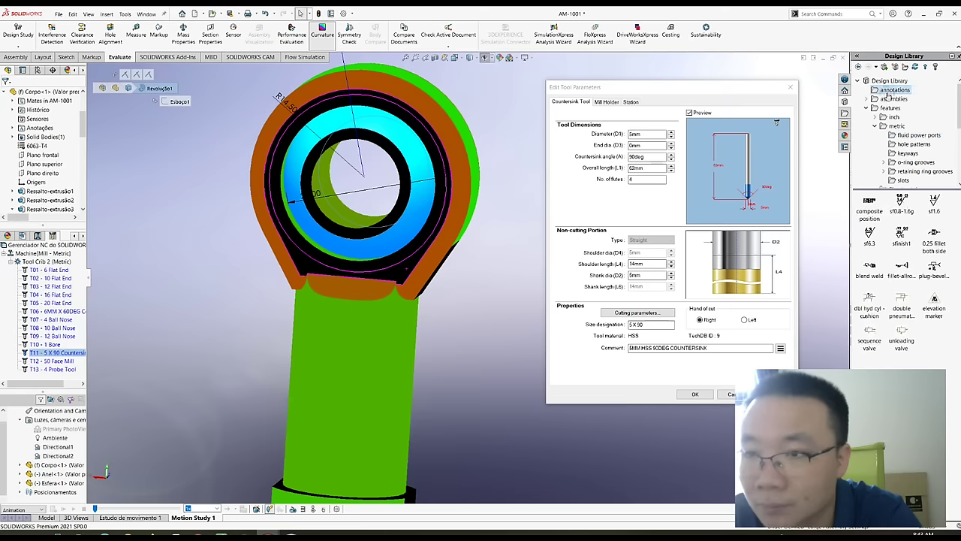
scroll(898, 150, "down", 2)
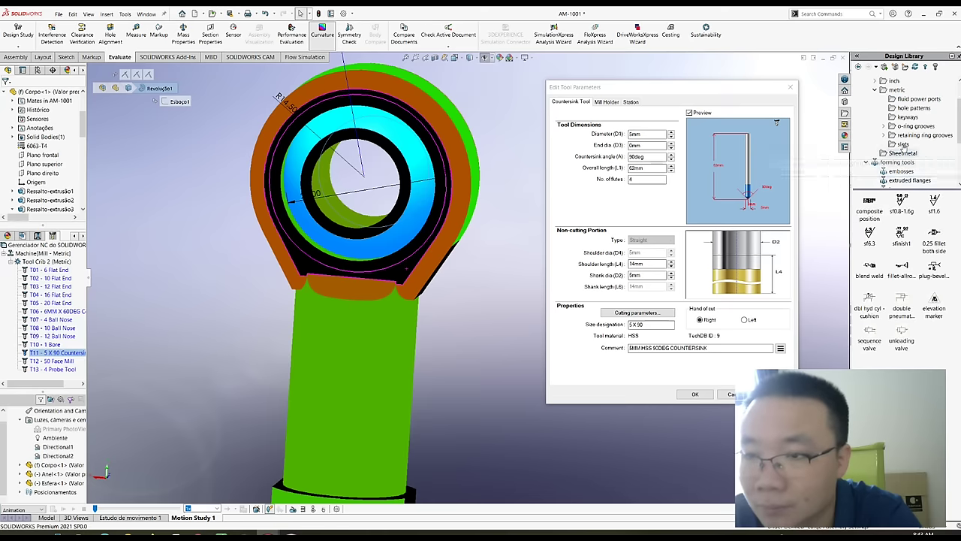
left_click(908, 126)
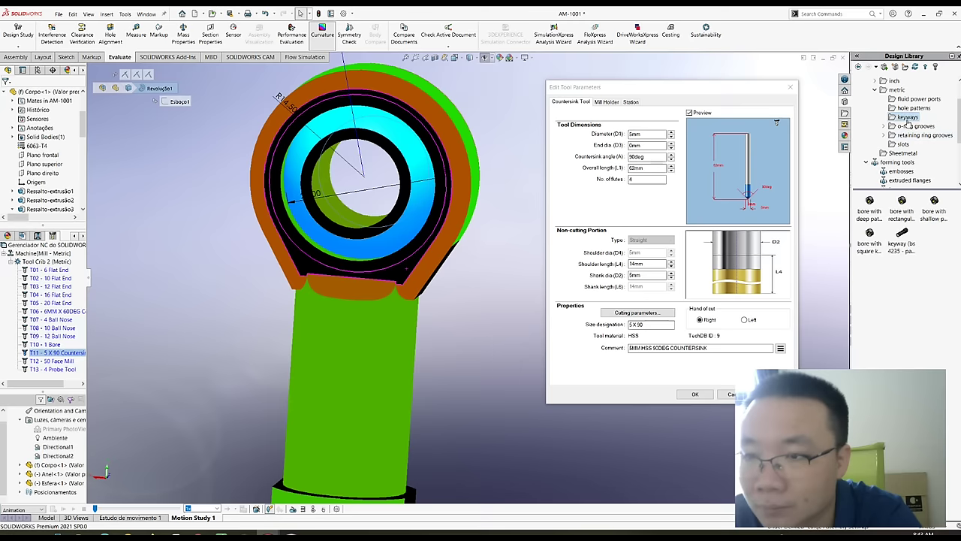
double_click(928, 203)
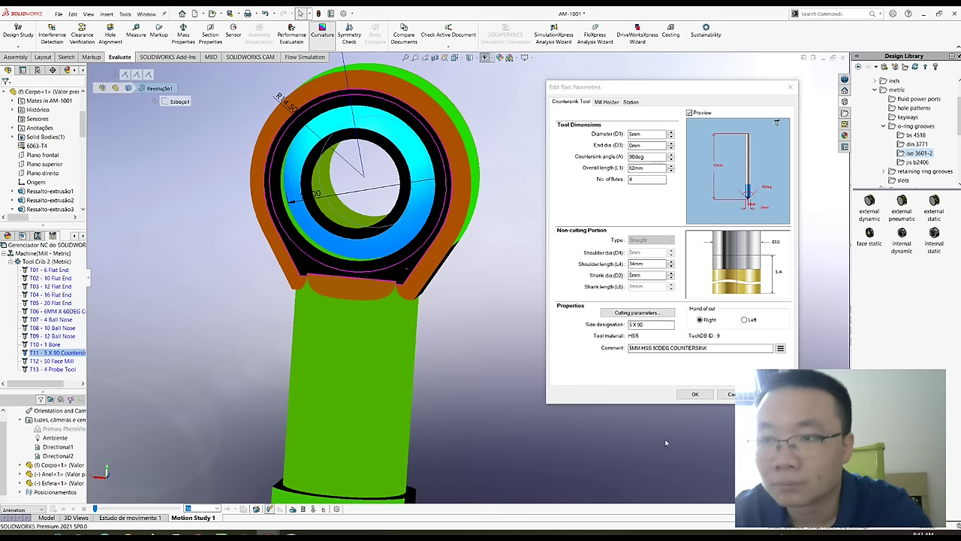
- Close T11's parameters with OK and open the T06 center drill's parameters beside the model
left_click(791, 88)
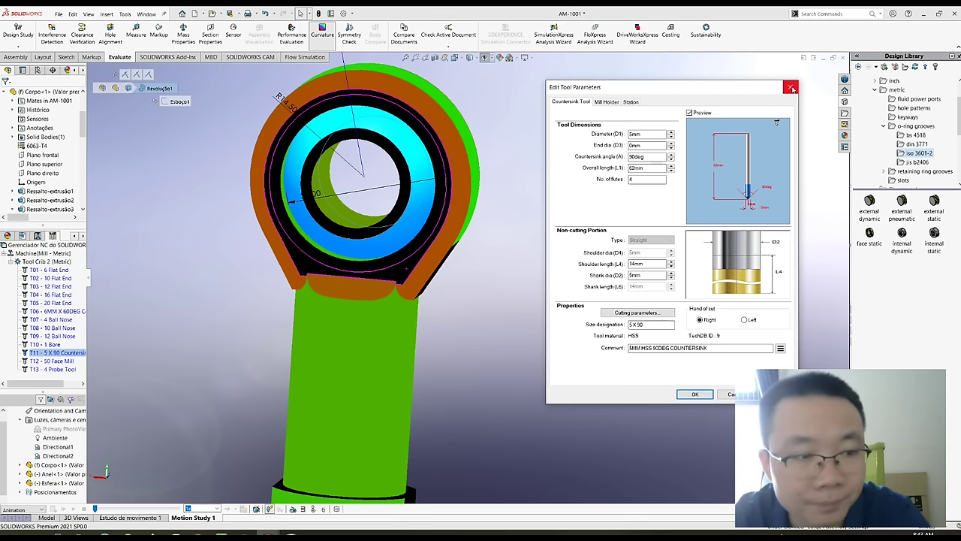
left_click(697, 394)
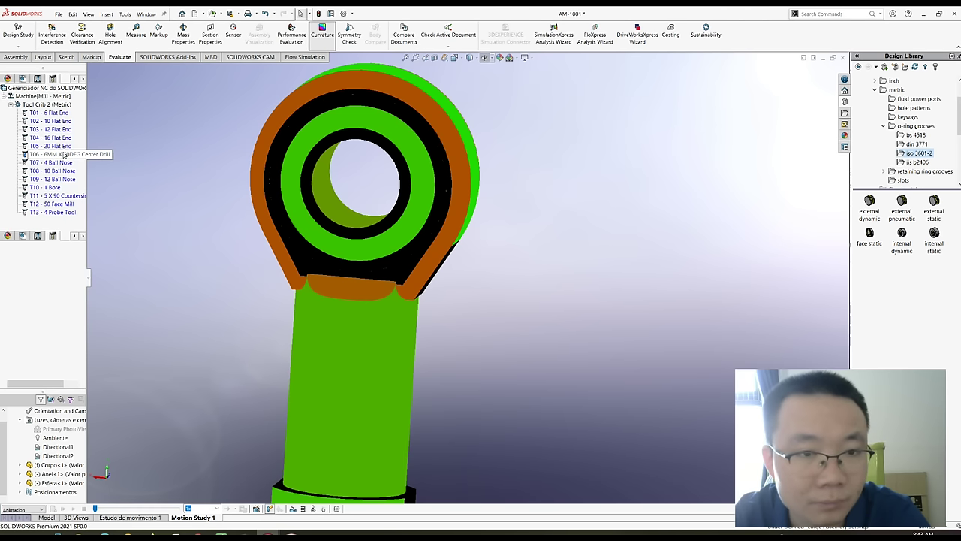
double_click(64, 154)
mouse_move(510, 121)
left_mouse_down()
mouse_move(678, 120)
mouse_move(734, 106)
left_mouse_up()
- Show T06's Mill Holder settings, turn off Curvature, and display Revolução1's R14.50 and 29.00 dimensions
left_click(585, 127)
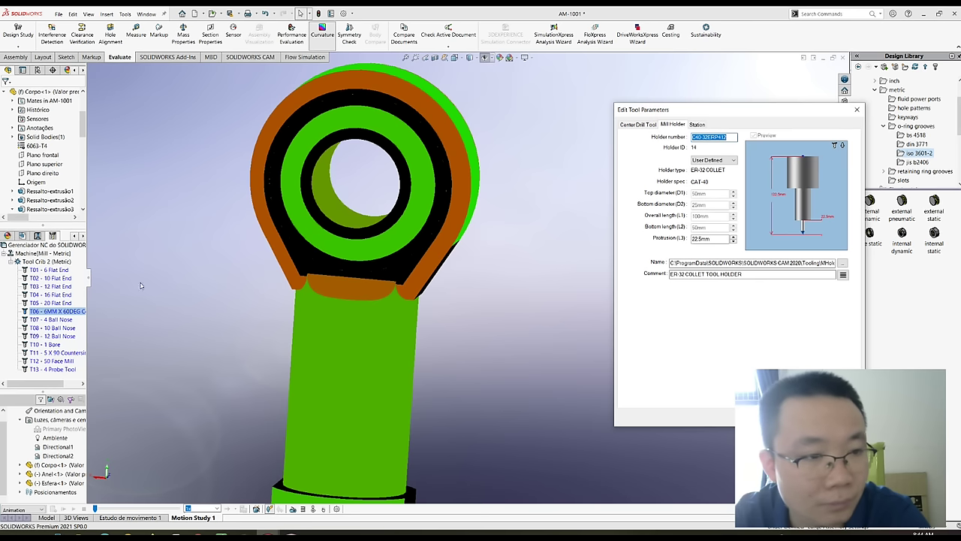
left_click(329, 38)
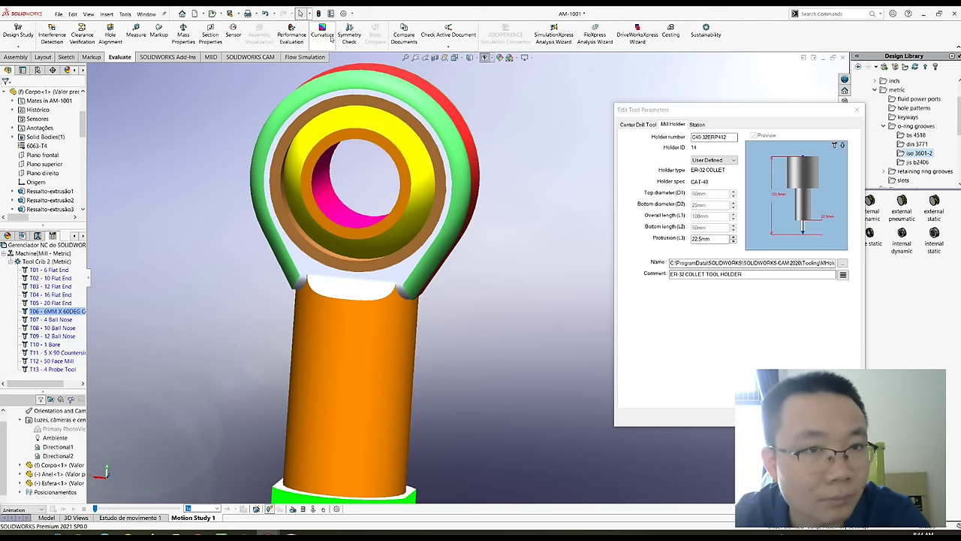
scroll(48, 189, "down", 1)
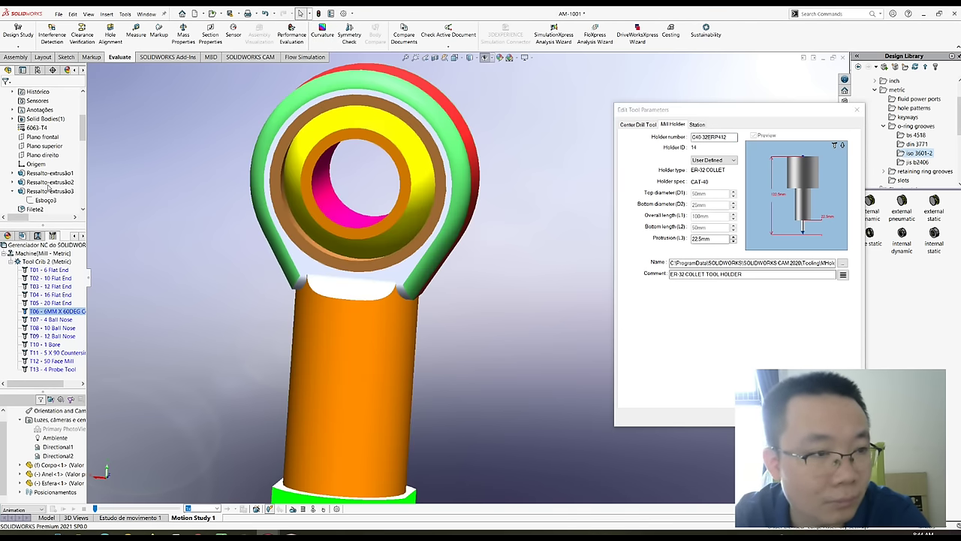
scroll(45, 194, "down", 3)
scroll(46, 201, "down", 3)
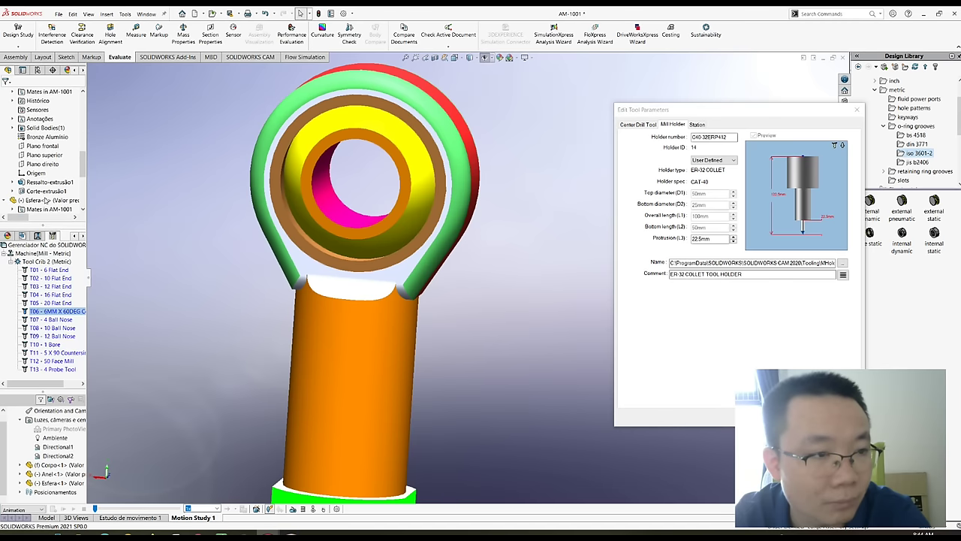
scroll(41, 188, "down", 3)
scroll(40, 186, "down", 3)
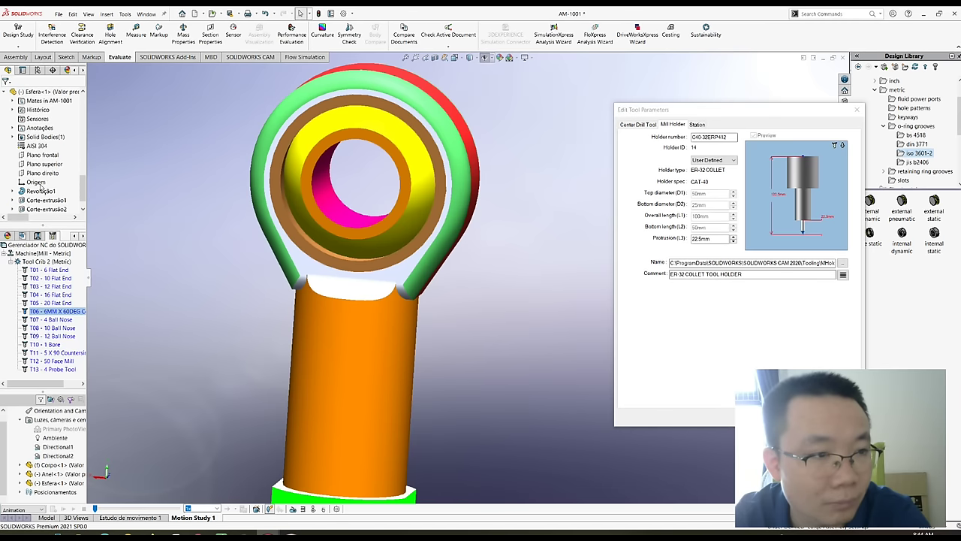
left_click(43, 191)
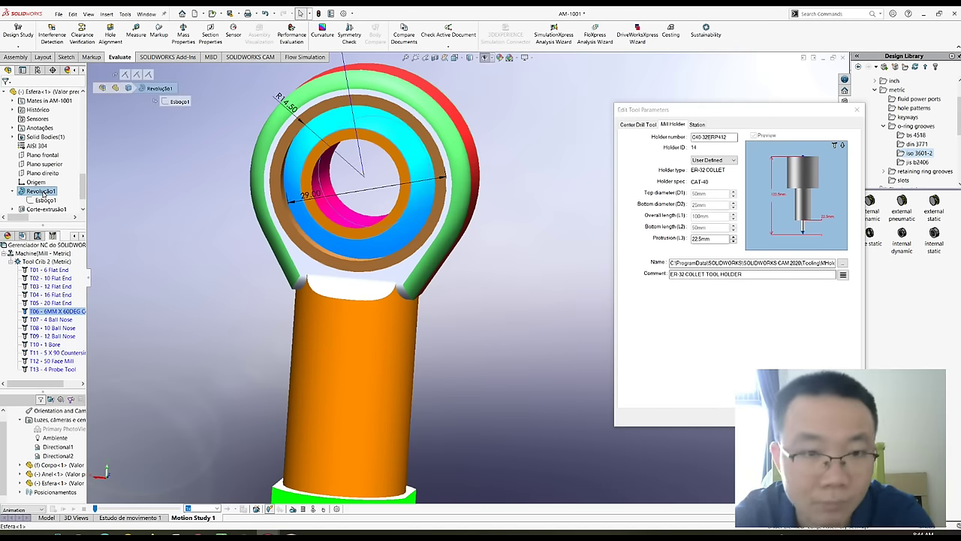
- Show Ressalto-extrusão1's Ø32.00 diameter and orbit the model to view the eye from the side
scroll(43, 192, "down", 2)
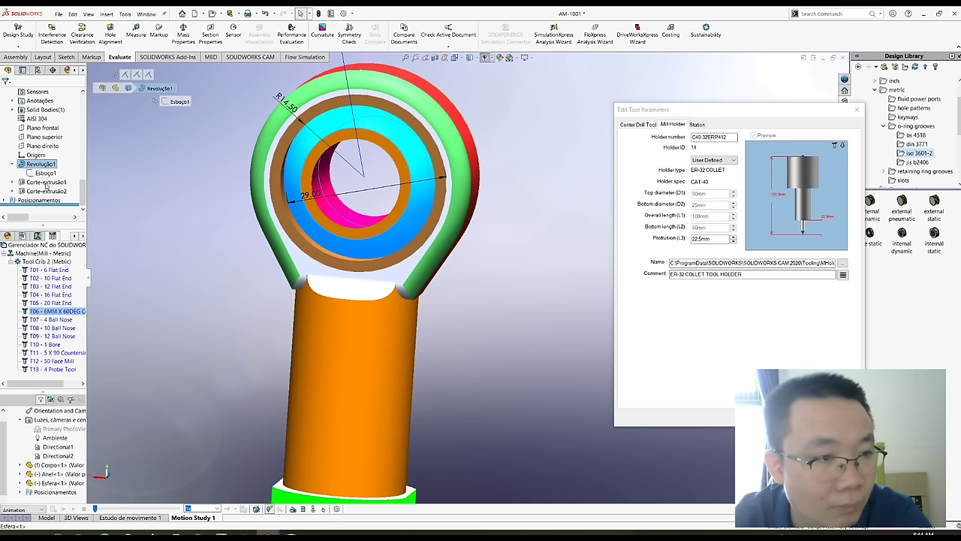
scroll(33, 133, "up", 1)
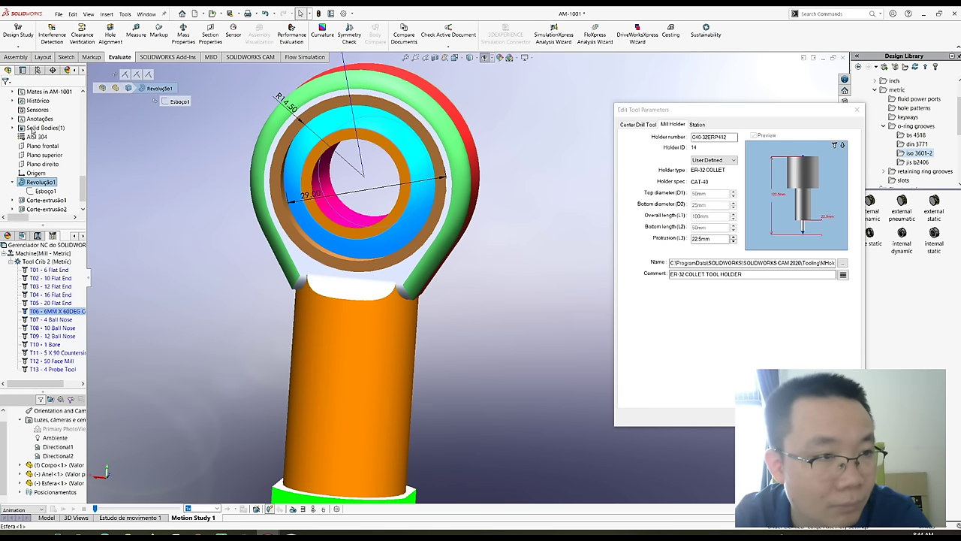
scroll(33, 133, "up", 2)
left_click(45, 101)
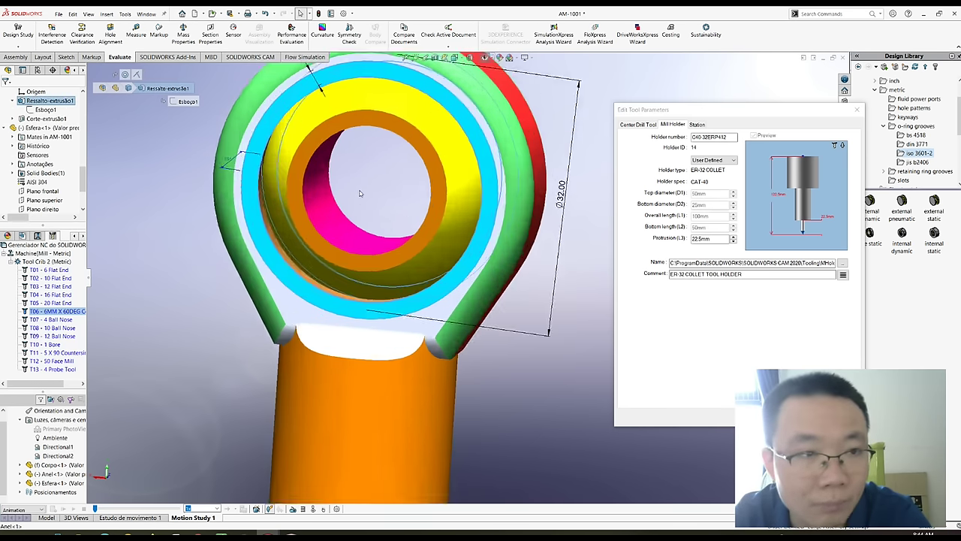
scroll(488, 301, "down", 2)
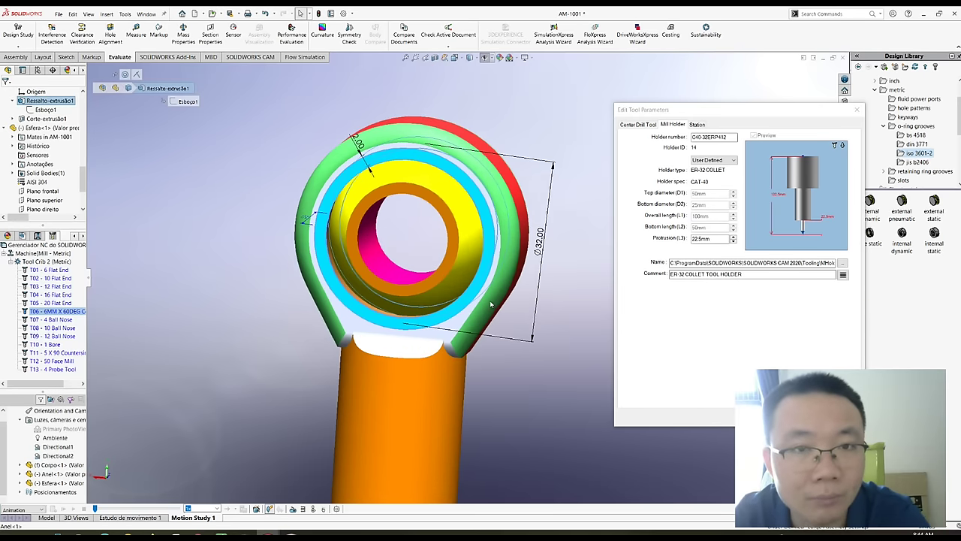
scroll(486, 299, "down", 1)
scroll(481, 289, "up", 2)
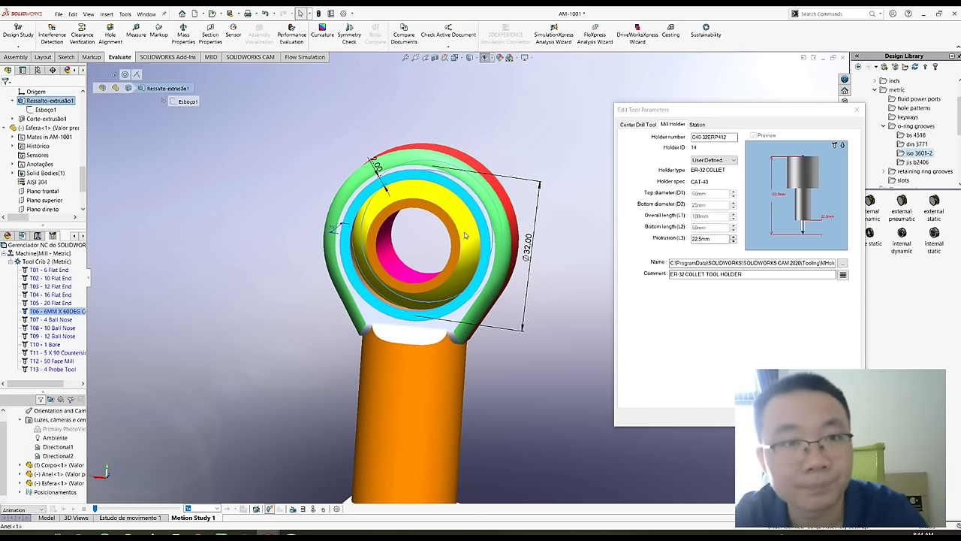
mouse_move(478, 284)
middle_mouse_down()
mouse_move(465, 220)
mouse_move(383, 188)
middle_mouse_up()
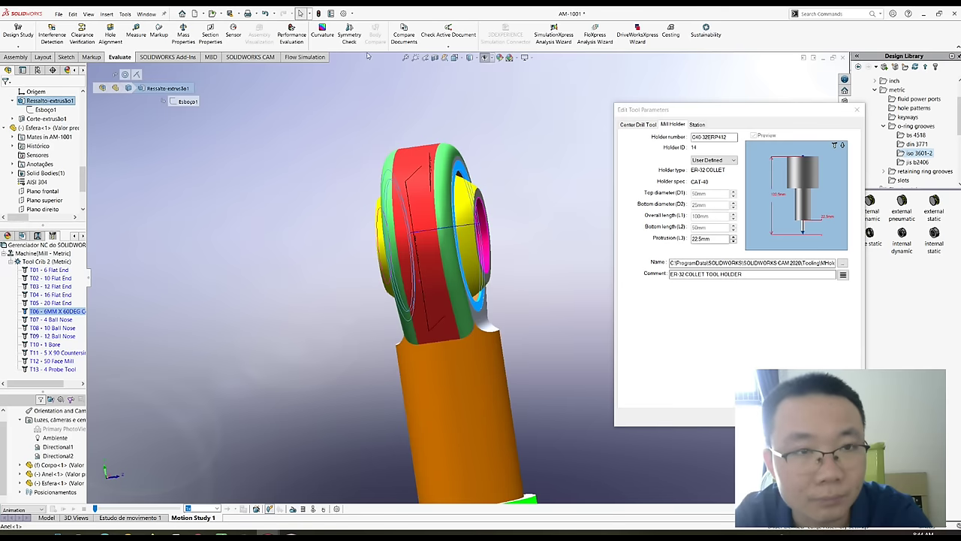
left_click(347, 34)
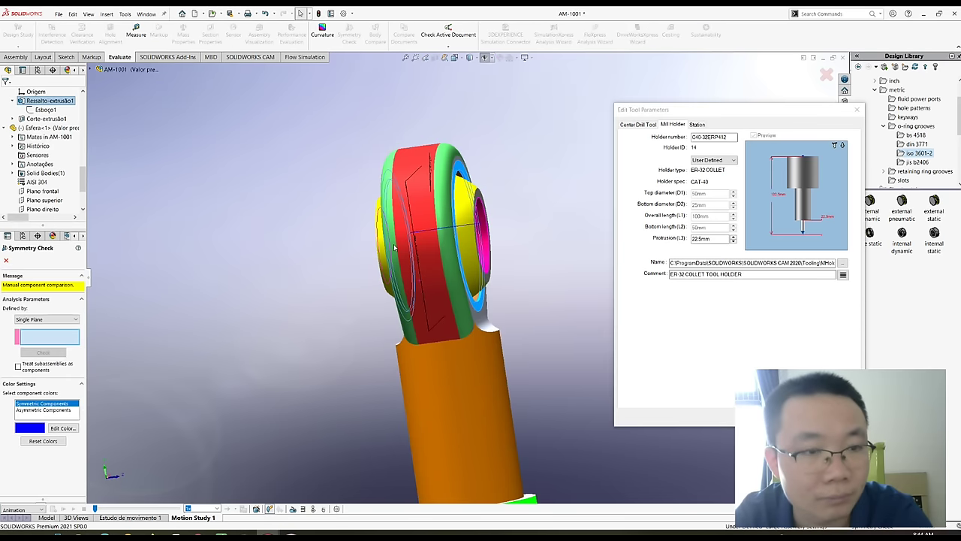
- Turn the rod end face-on, zoom onto the Ø32.00 ring, and shift the tool dialog left
middle_click_drag(445, 259, 367, 341)
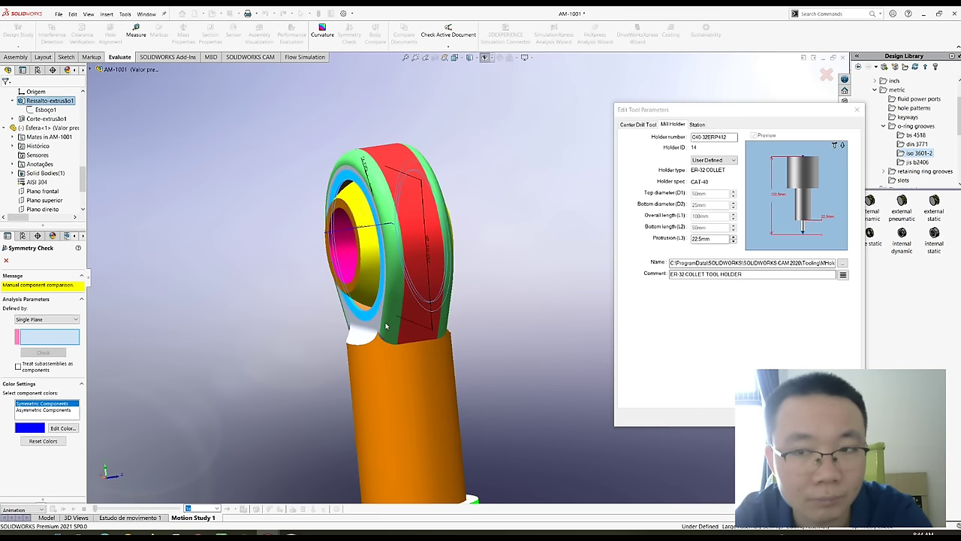
key("Right")
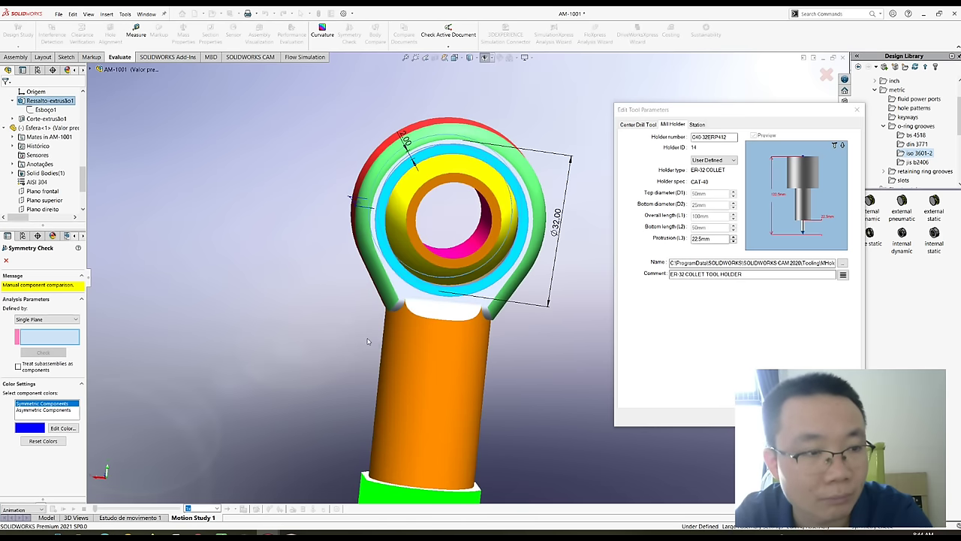
scroll(432, 328, "down", 1)
scroll(496, 315, "down", 1)
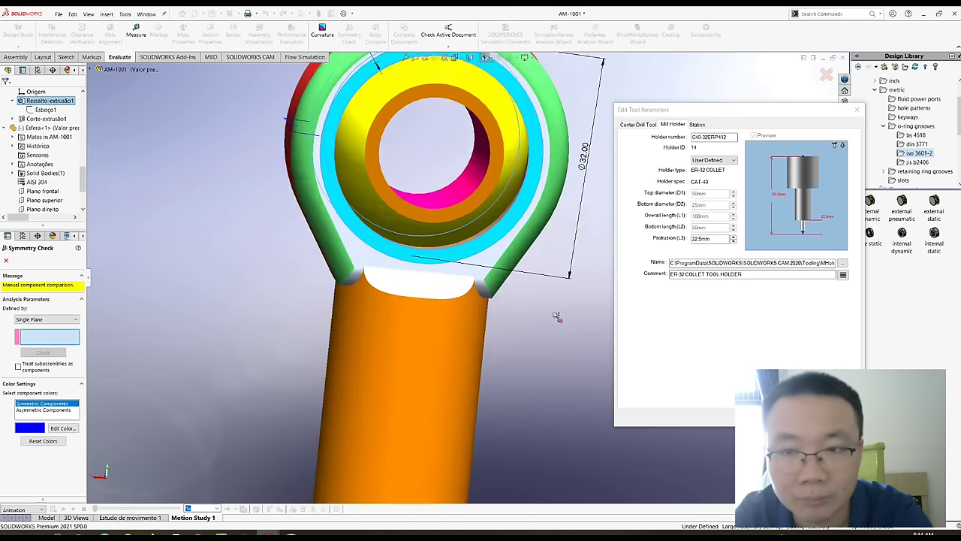
left_click_drag(724, 109, 699, 101)
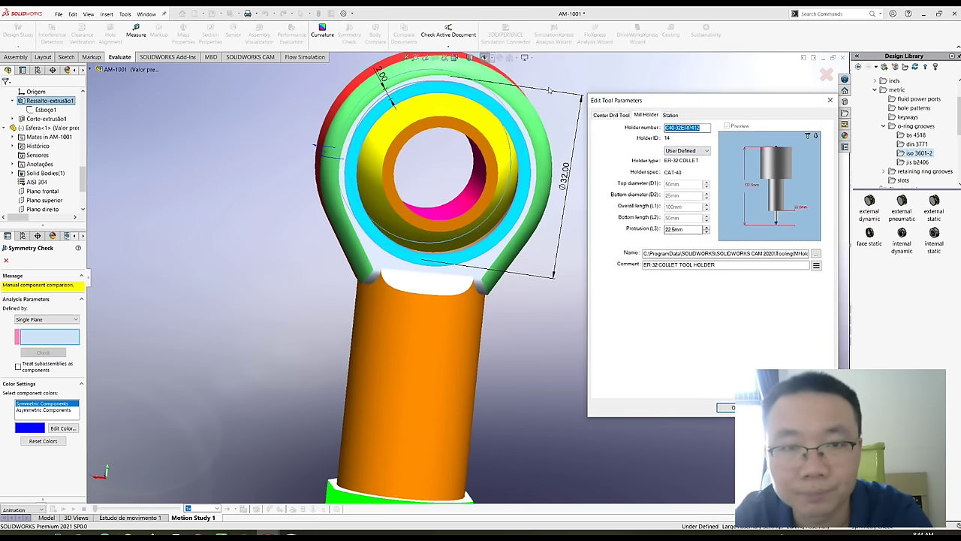
scroll(487, 175, "up", 1)
scroll(484, 191, "down", 1)
scroll(484, 194, "up", 1)
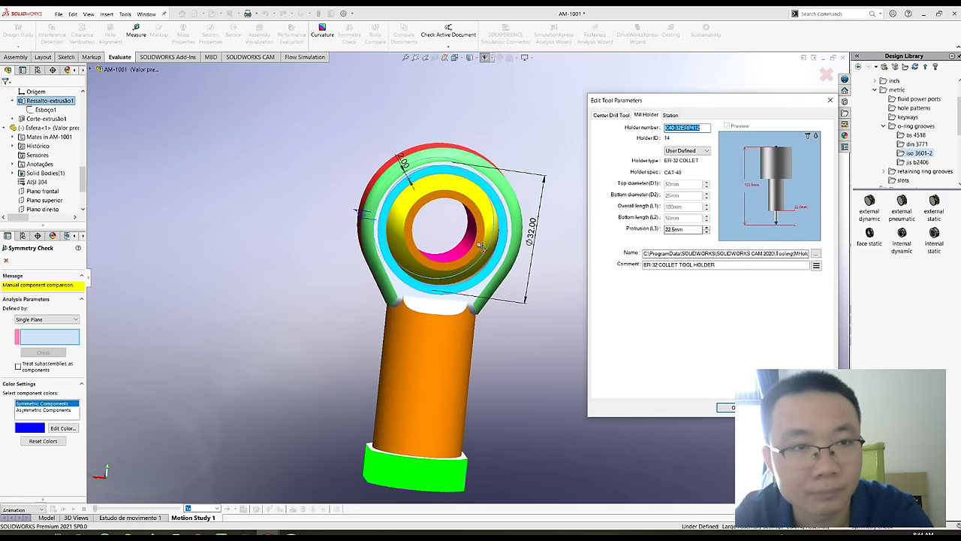
scroll(480, 250, "down", 1)
scroll(481, 255, "up", 1)
scroll(479, 270, "down", 1)
scroll(478, 285, "up", 1)
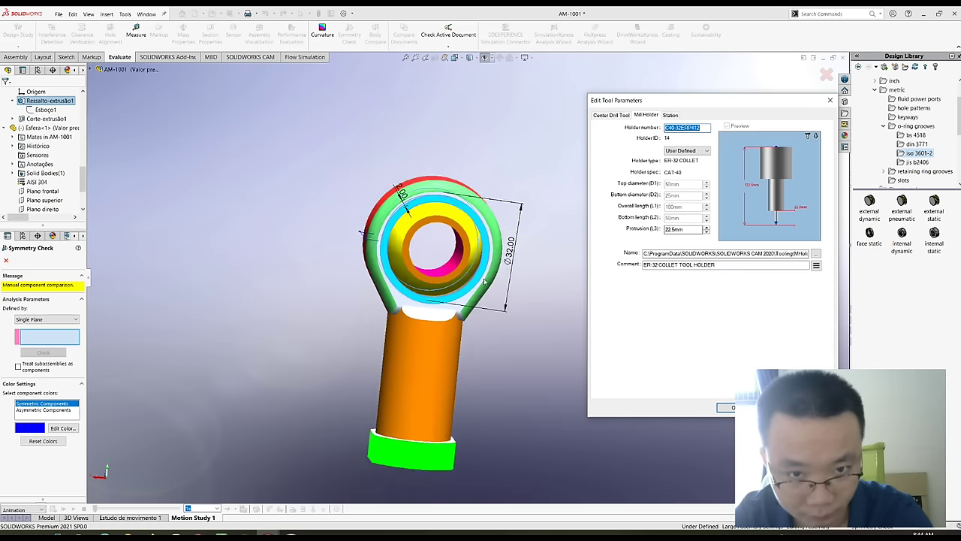
scroll(477, 298, "down", 1)
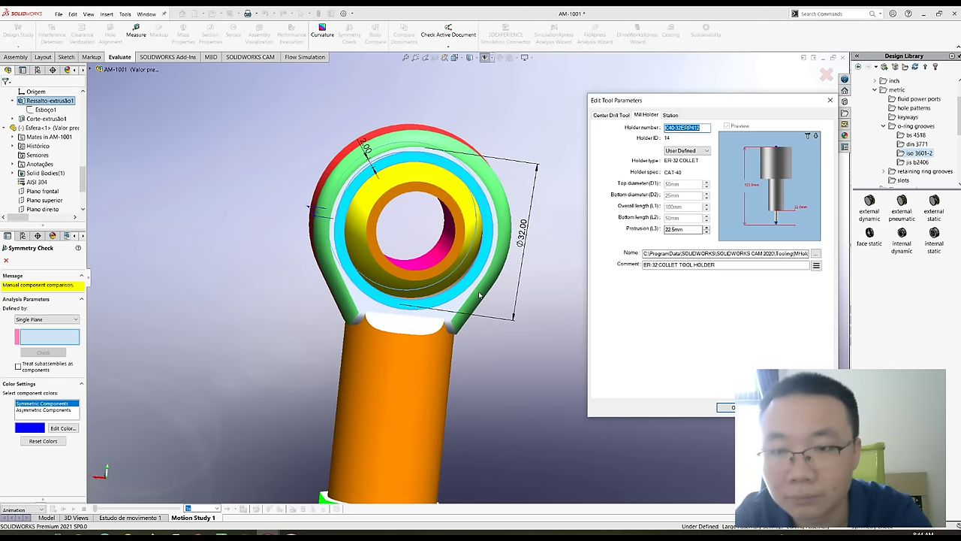
scroll(482, 293, "up", 1)
scroll(482, 293, "down", 1)
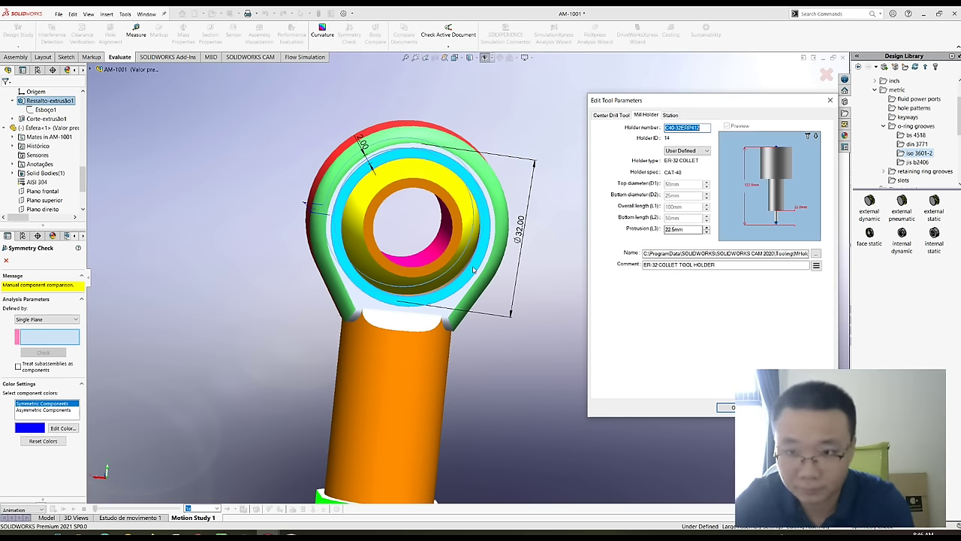
- Show T06's Center Drill Tool dimensions (2.1mm diameter, 118deg tip) and tilt the model slightly
left_click(671, 114)
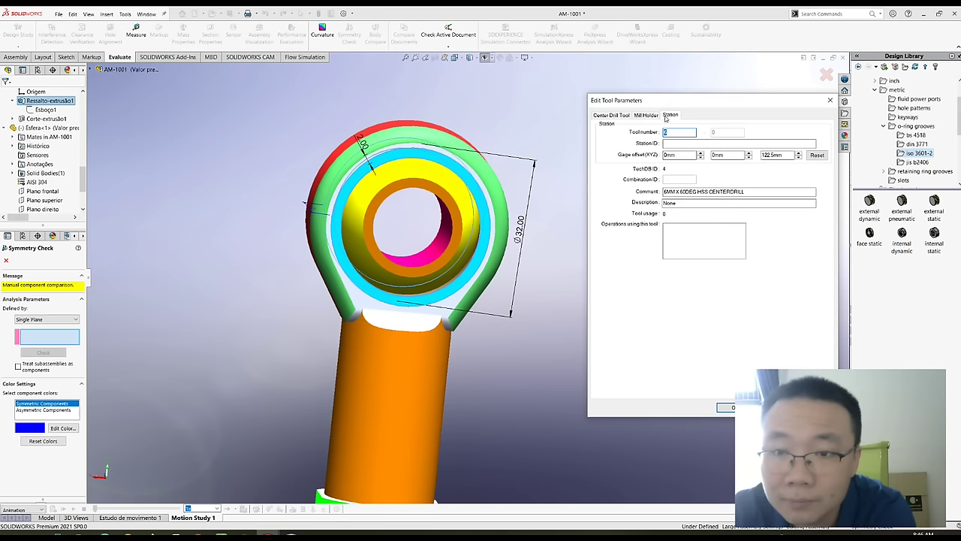
left_click(646, 115)
left_click(612, 115)
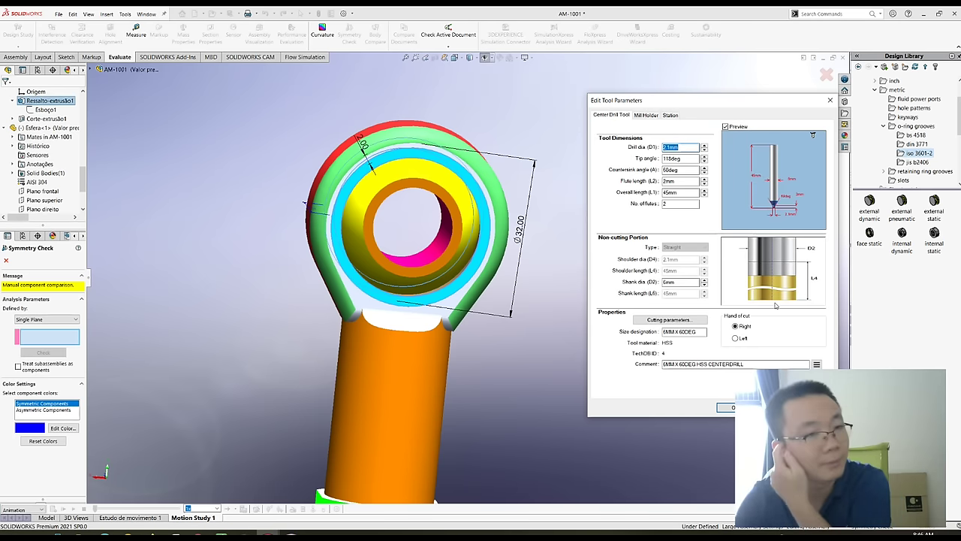
middle_click_drag(469, 427, 444, 352)
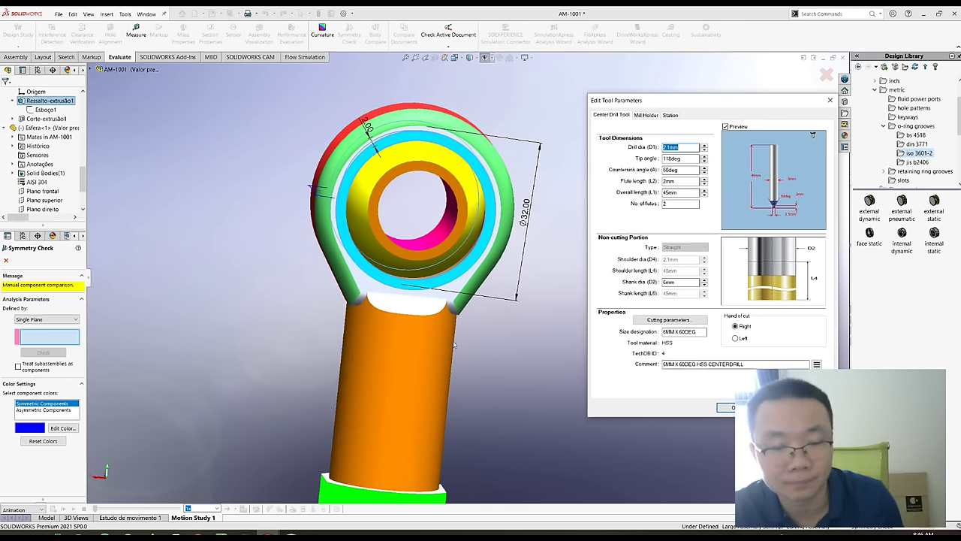
scroll(472, 322, "down", 1)
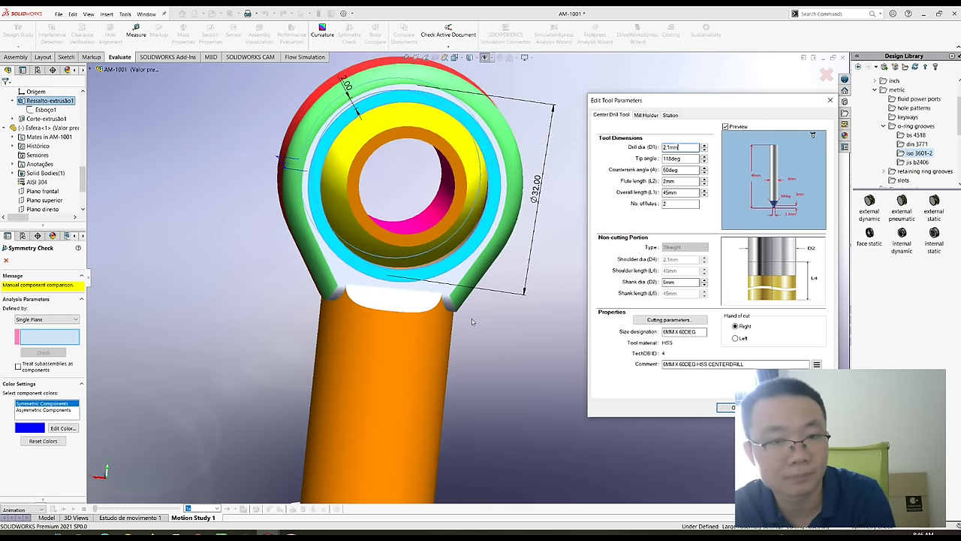
scroll(450, 304, "down", 1)
scroll(451, 304, "up", 2)
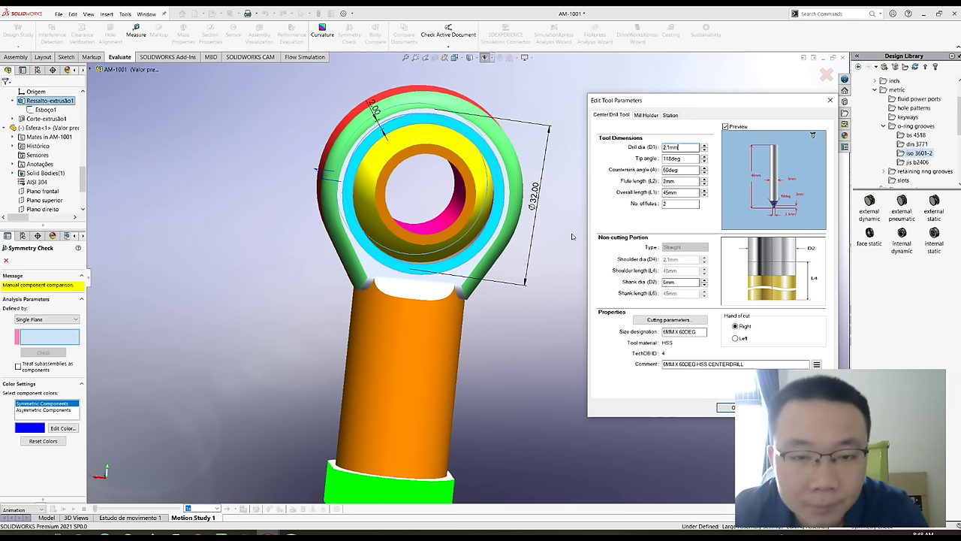
- Nudge the colour-coded rod end's rotation and zoom out and back in to inspect it
middle_click_drag(482, 248, 485, 251)
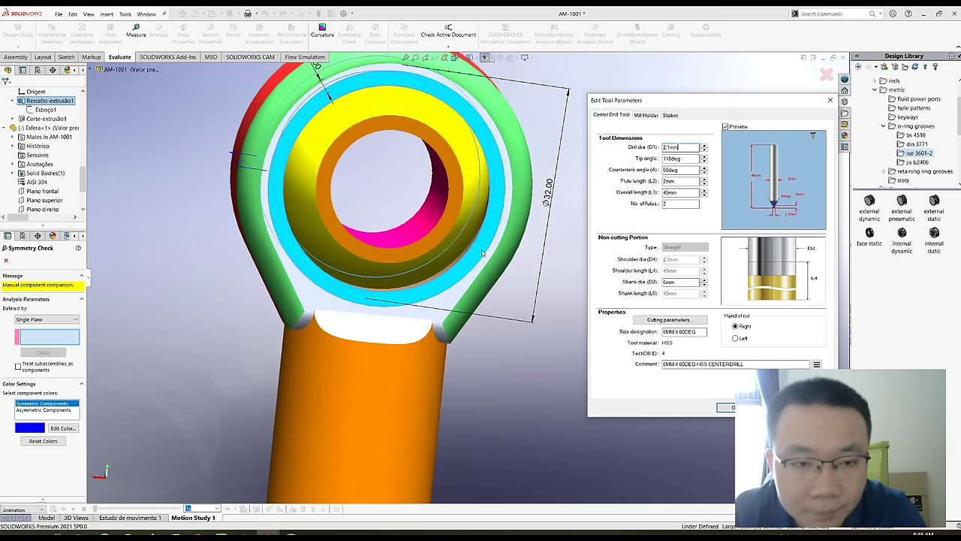
scroll(483, 253, "down", 2)
scroll(482, 258, "up", 2)
scroll(453, 266, "up", 1)
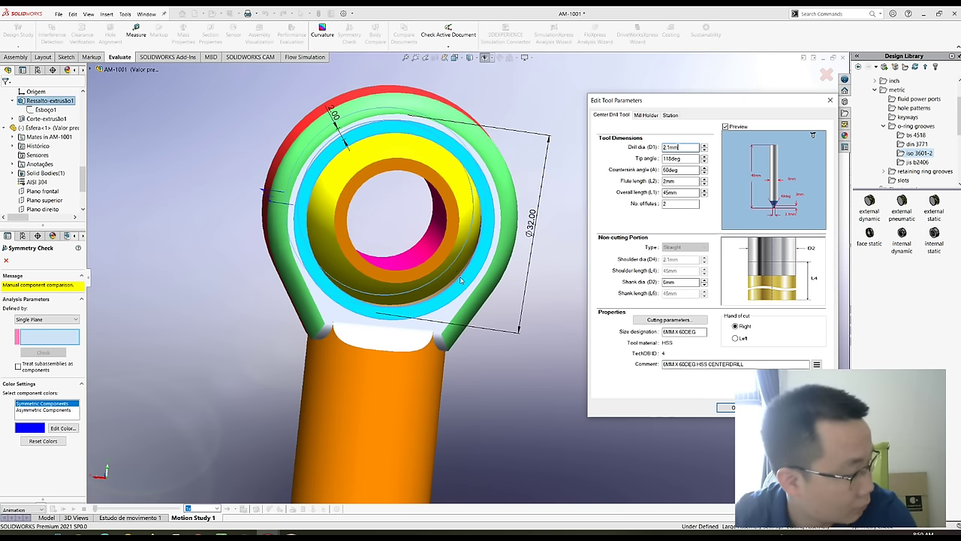
- Turn the rod end to a new angle and zoom repeatedly to examine its symmetry colours
mouse_move(463, 278)
middle_mouse_down()
mouse_move(422, 290)
mouse_move(444, 285)
middle_mouse_up()
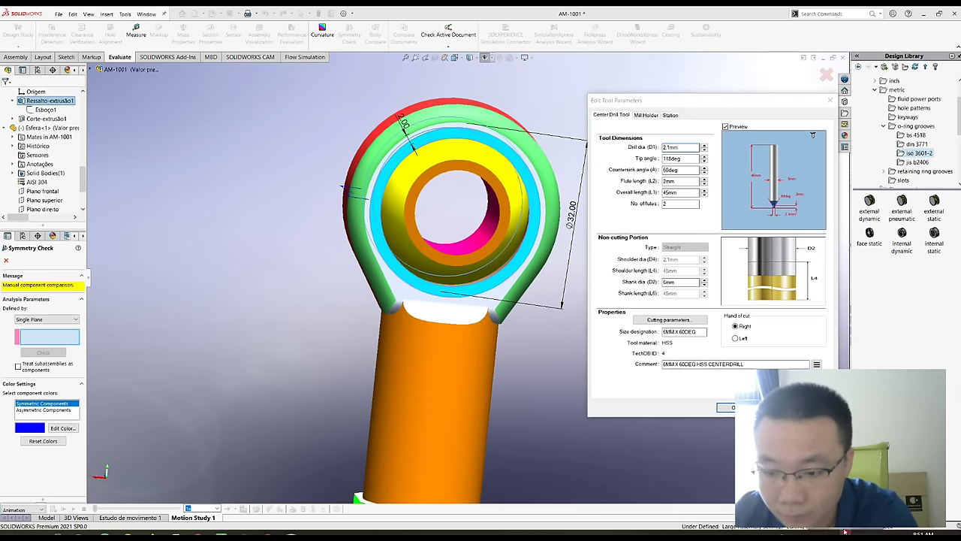
left_click(622, 117)
scroll(461, 317, "down", 2)
scroll(465, 315, "up", 2)
scroll(481, 310, "down", 2)
scroll(481, 310, "up", 2)
scroll(478, 306, "down", 1)
scroll(478, 306, "up", 1)
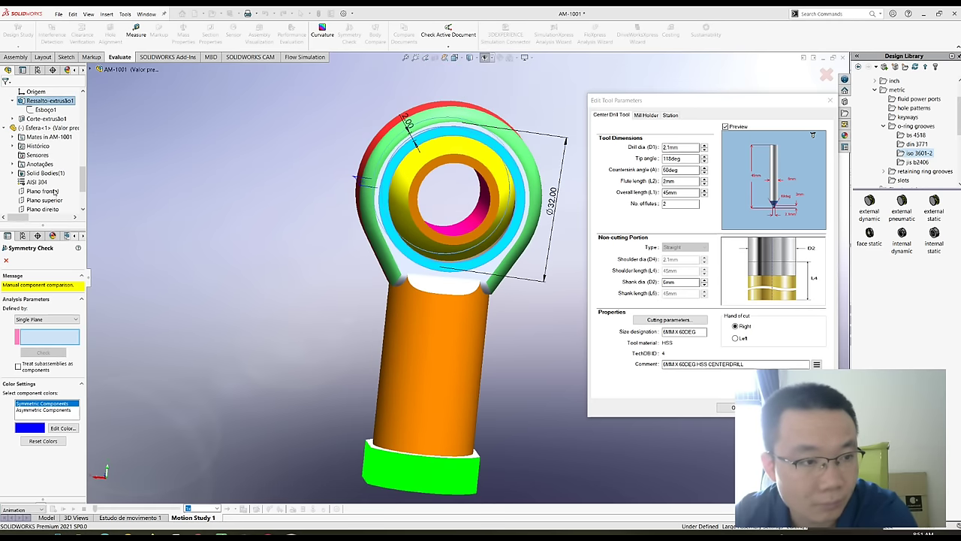
scroll(56, 192, "down", 2)
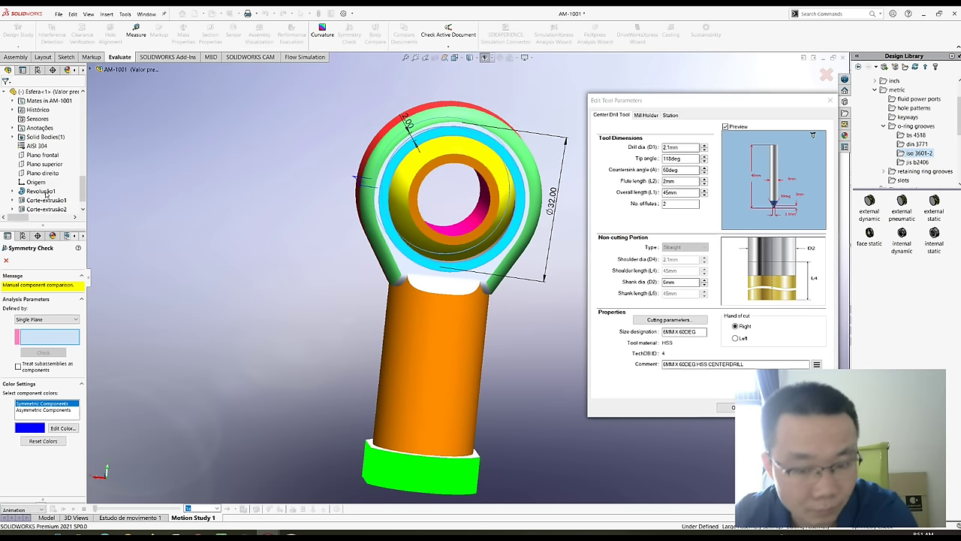
scroll(46, 194, "up", 1)
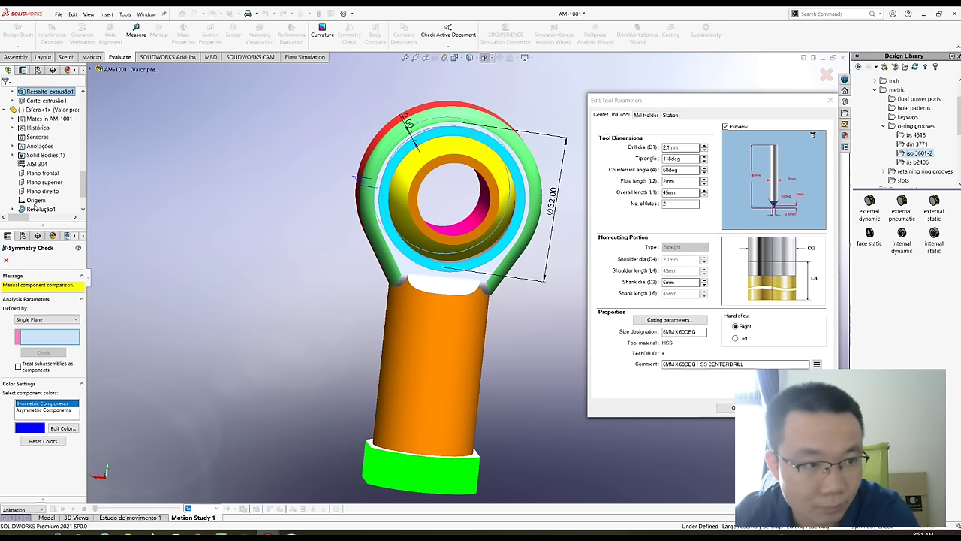
scroll(36, 210, "down", 2)
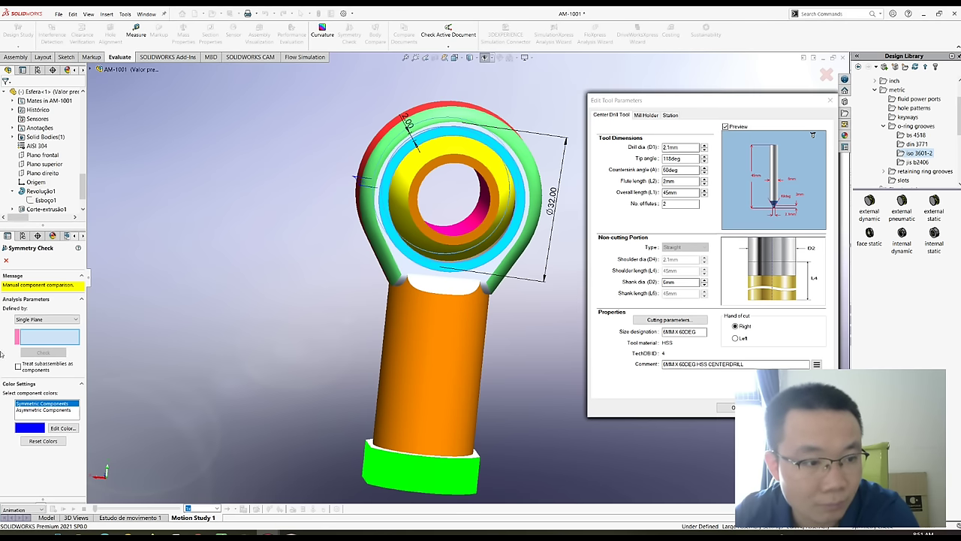
- Clear the symmetry check colours, view Revolução1's dimensions, and close the tool parameters window
left_click(6, 260)
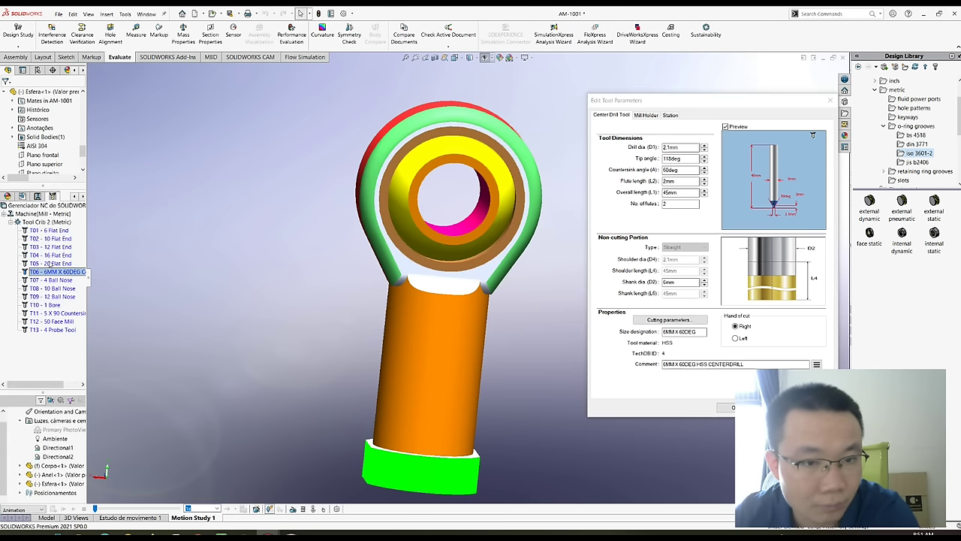
scroll(39, 174, "down", 2)
scroll(37, 164, "down", 2)
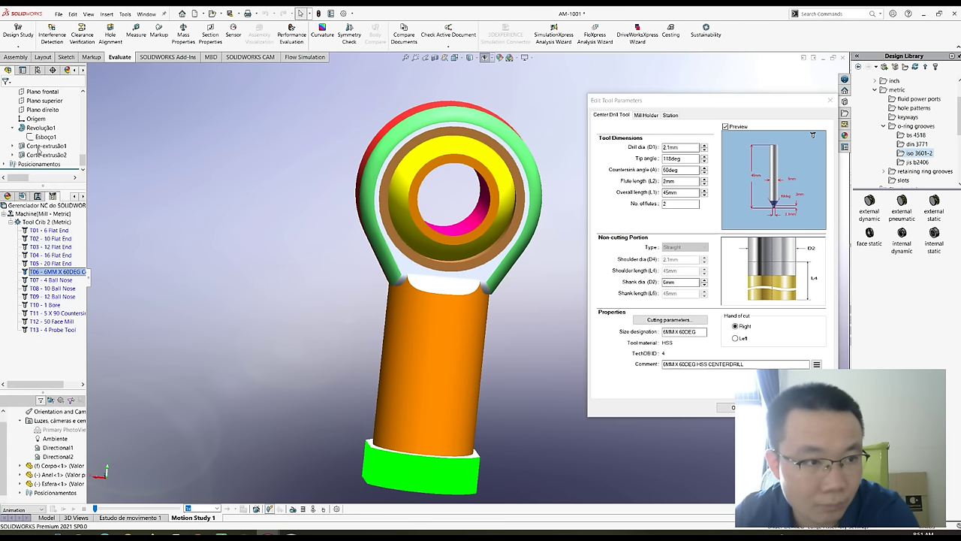
left_click(41, 127)
scroll(479, 234, "down", 2)
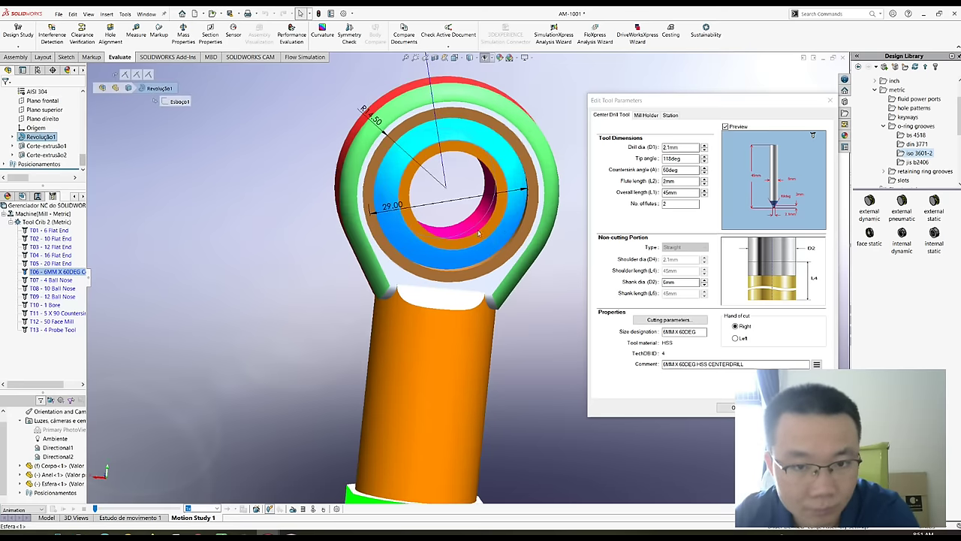
scroll(478, 234, "down", 1)
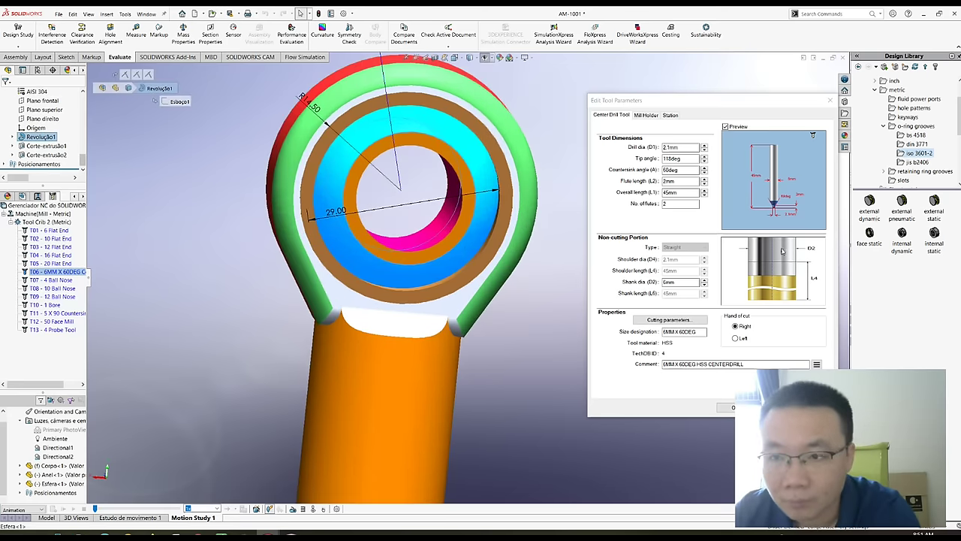
left_click(733, 407)
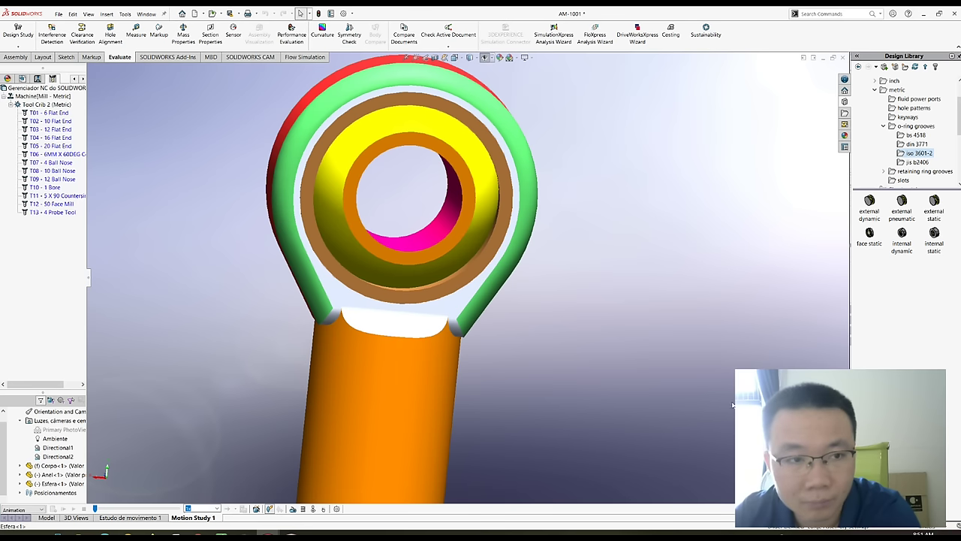
- In the Appearances, Scenes and Decals library, expand Presentation Scenes and show the Urban 4 thumbnails
left_click(845, 135)
scroll(894, 97, "up", 3)
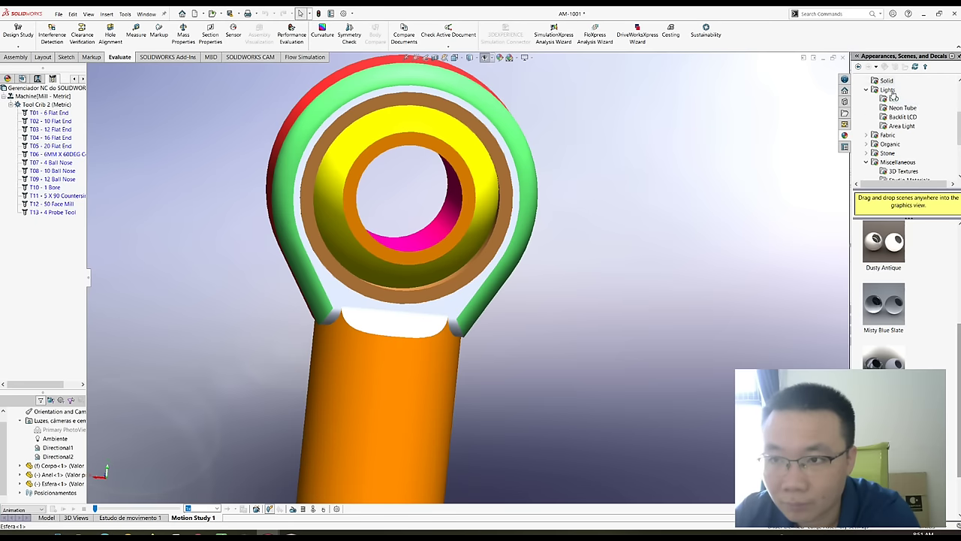
scroll(893, 102, "up", 1)
scroll(892, 109, "up", 1)
scroll(891, 117, "up", 1)
scroll(890, 128, "down", 2)
scroll(883, 139, "down", 2)
scroll(875, 150, "down", 1)
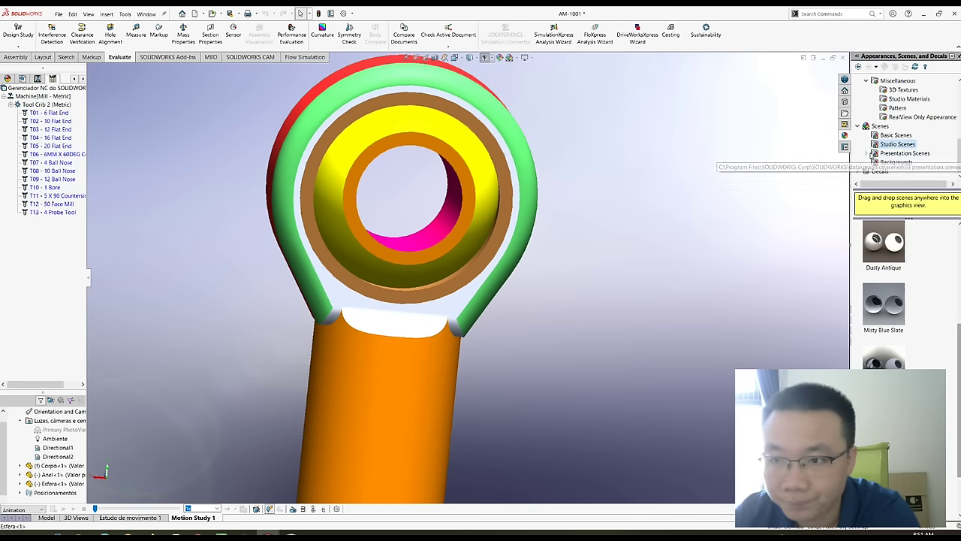
left_click(874, 154)
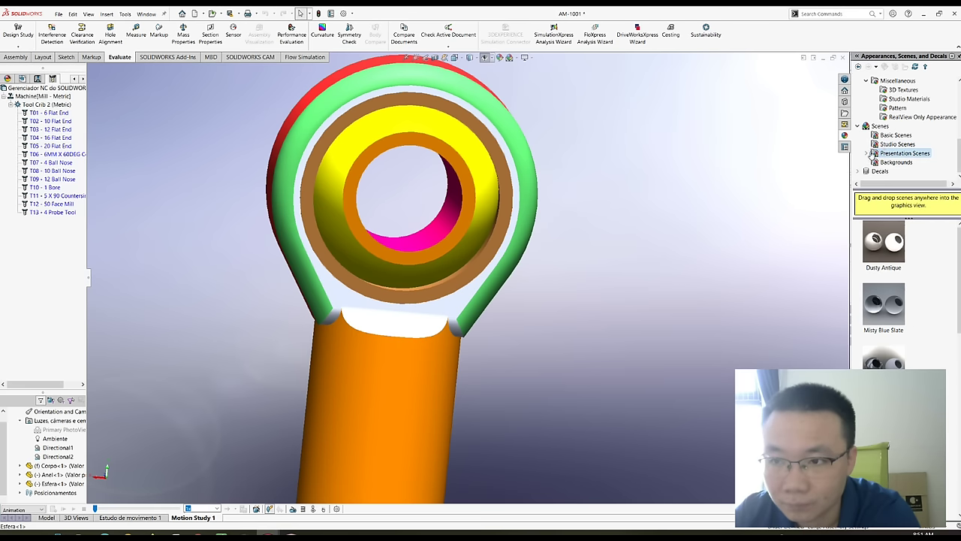
double_click(873, 153)
left_click(898, 163)
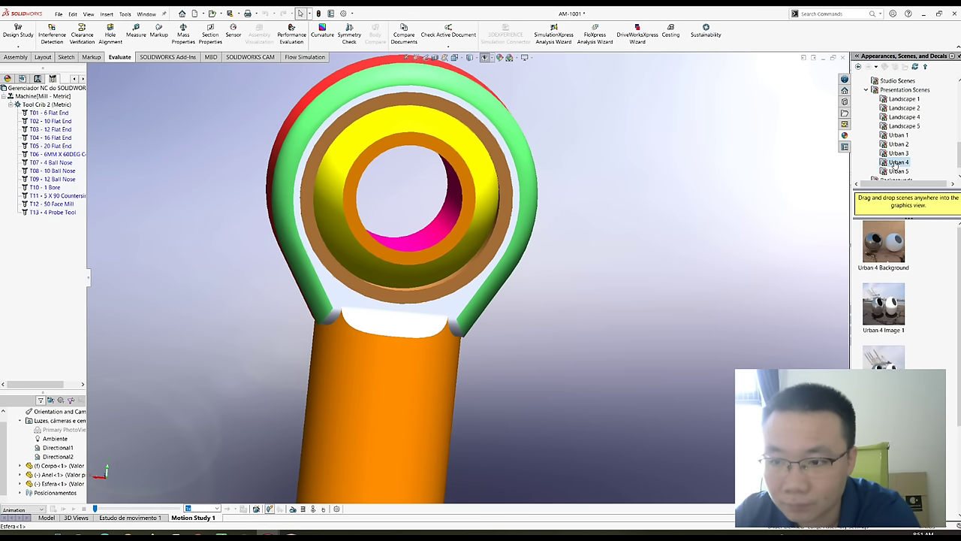
- Apply the Urban 4 Image 1 harbour scene and highlight the Corte-extrusão1 cut in the FeatureManager tree
double_click(883, 291)
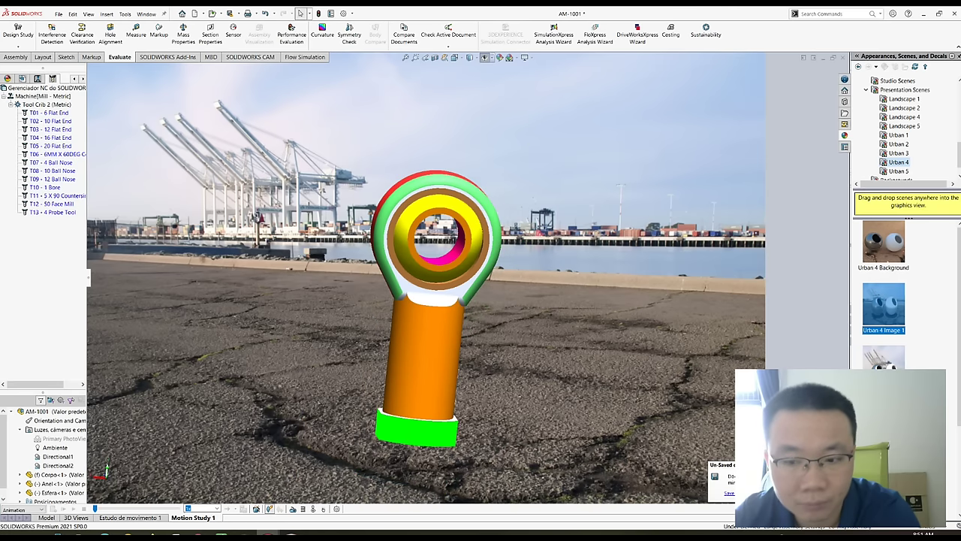
scroll(460, 297, "down", 2)
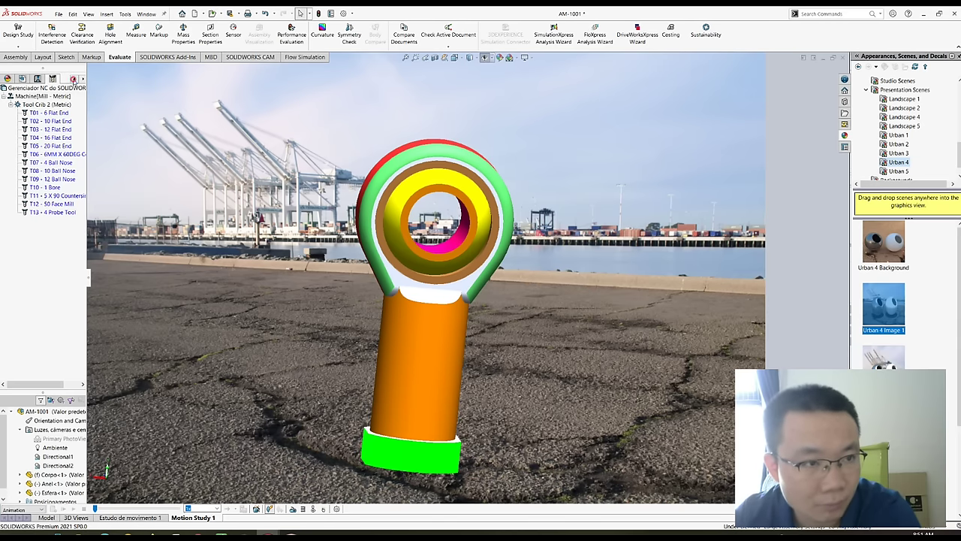
left_click(9, 79)
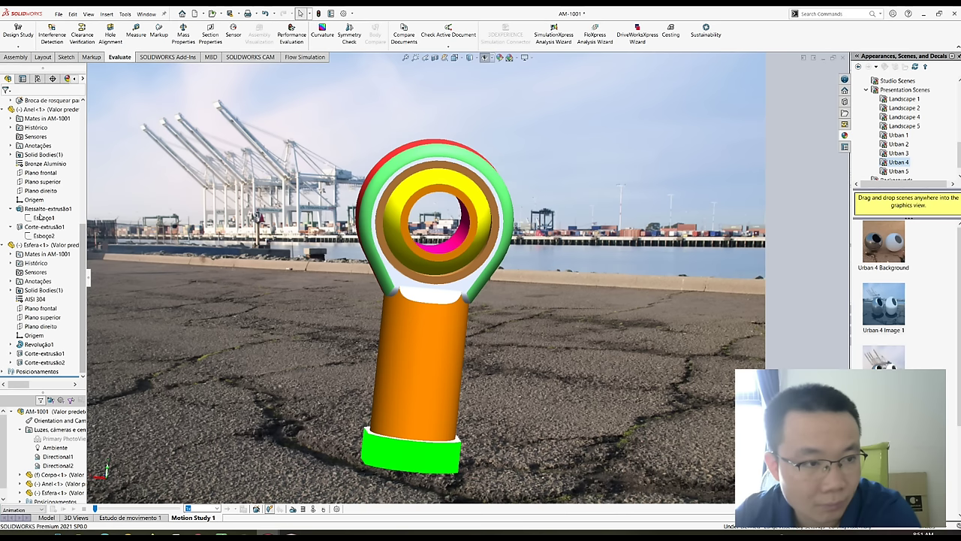
left_click(38, 355)
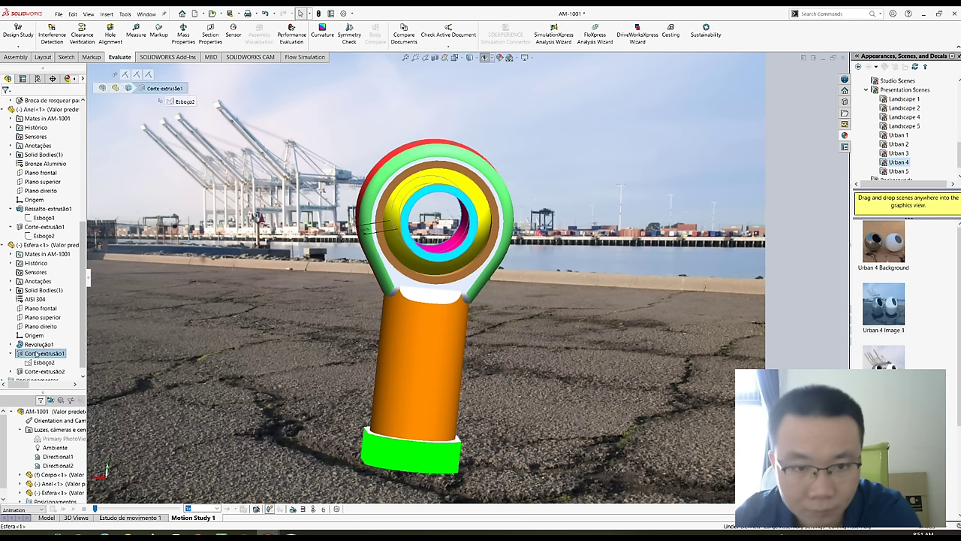
scroll(36, 354, "down", 1)
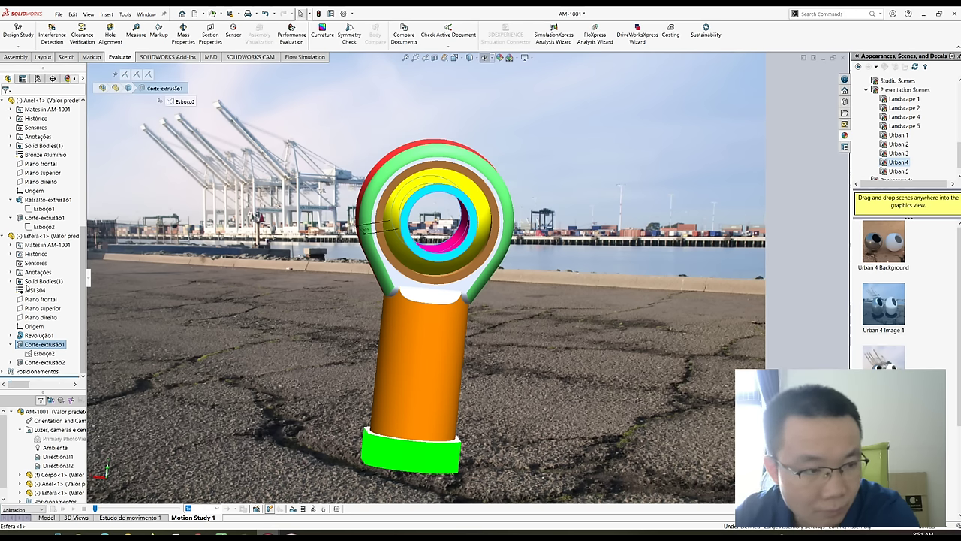
scroll(27, 286, "up", 4)
- Display Esboço1 and the Ressalto-extrusão dimensions 8.00 and 43.50, shifting the model right
left_click(37, 245)
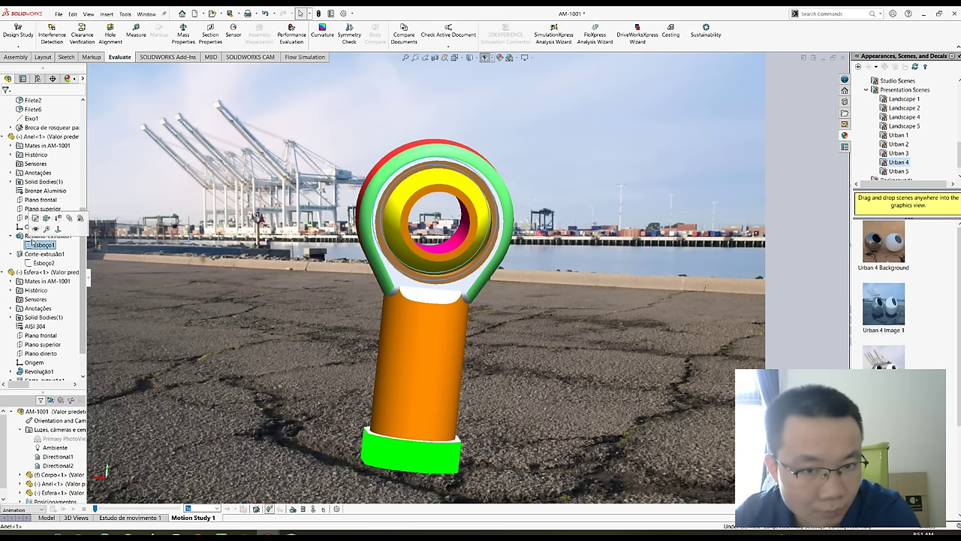
scroll(34, 202, "up", 2)
scroll(34, 172, "up", 4)
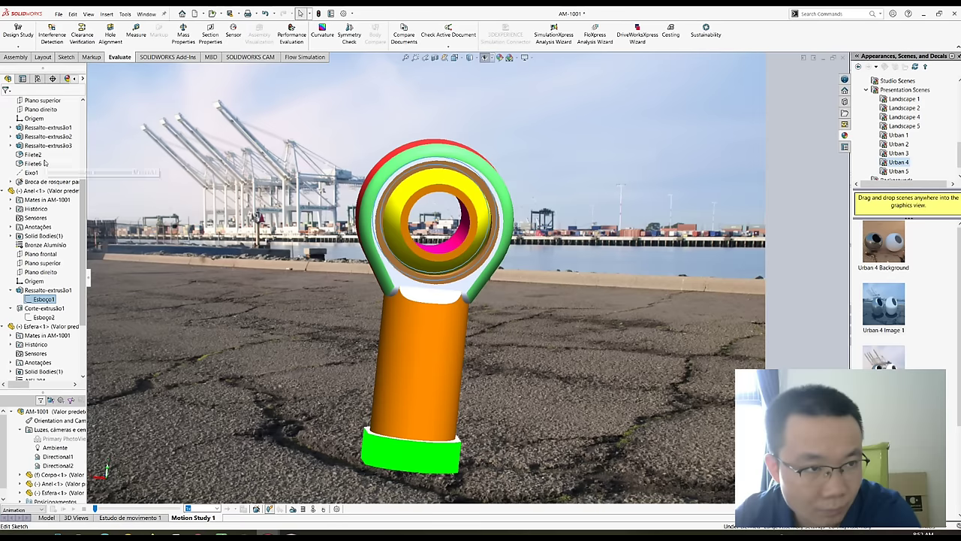
left_click(36, 136)
double_click(35, 137)
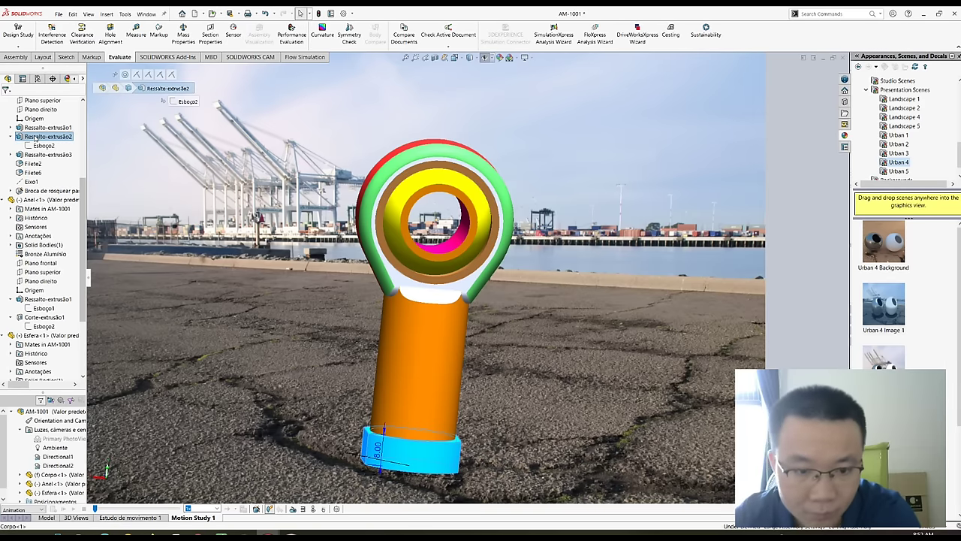
double_click(66, 127)
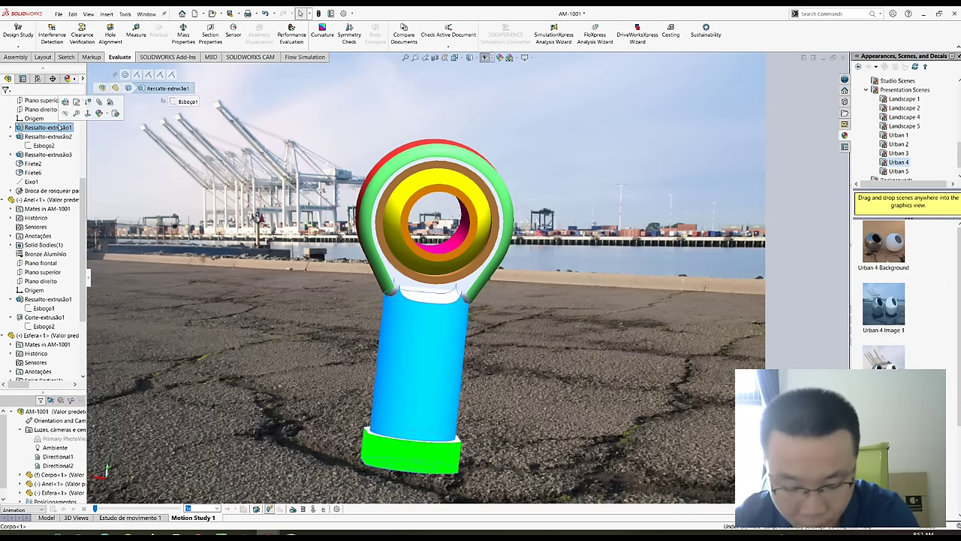
middle_click_drag(307, 256, 464, 291)
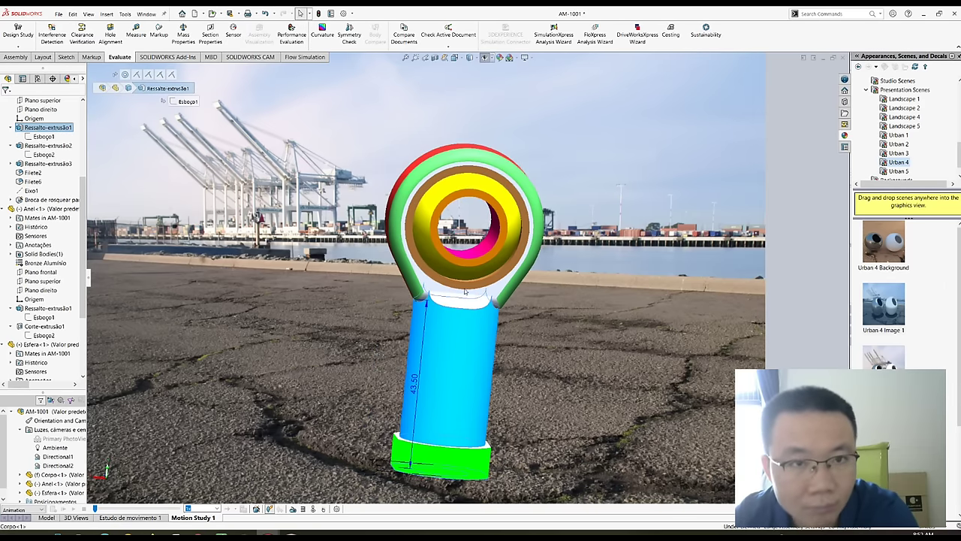
left_click(434, 58)
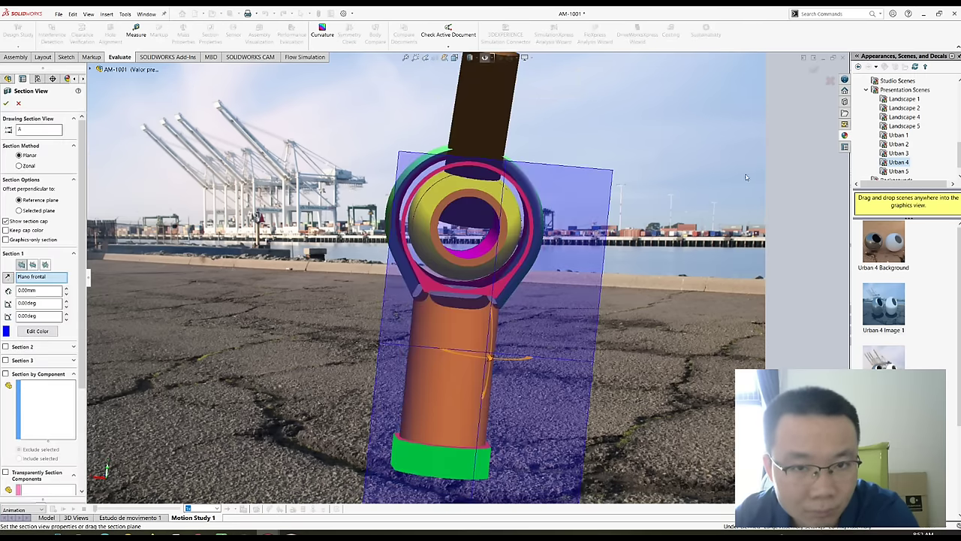
- Set the Section View to cut along Plano direito instead of Plano superior
middle_click_drag(746, 177, 385, 351)
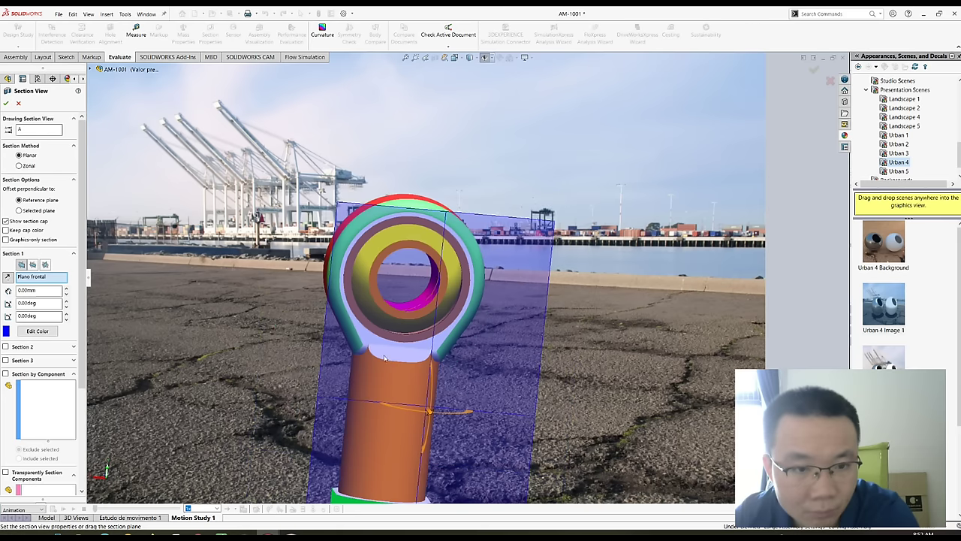
scroll(385, 351, "down", 2)
scroll(384, 351, "up", 1)
scroll(384, 352, "down", 1)
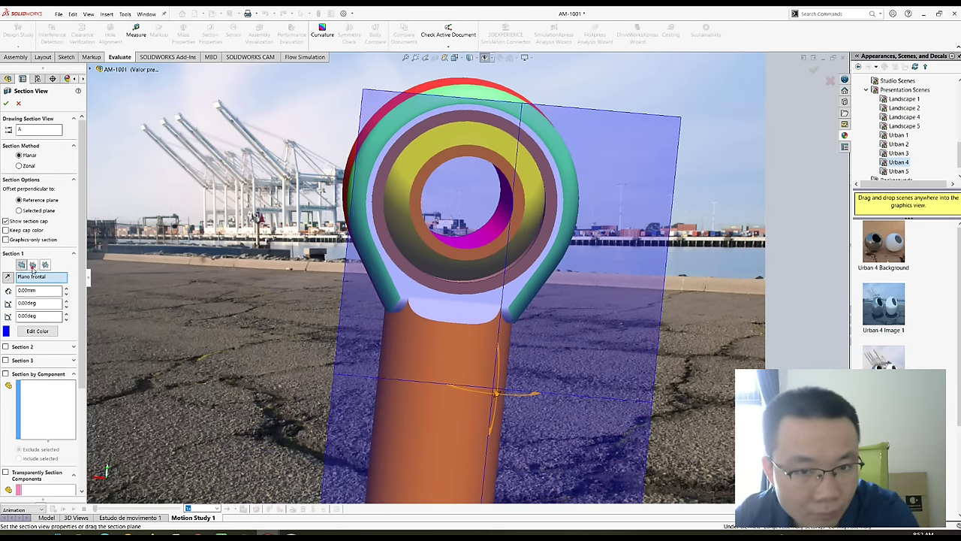
left_click(32, 265)
left_click(44, 265)
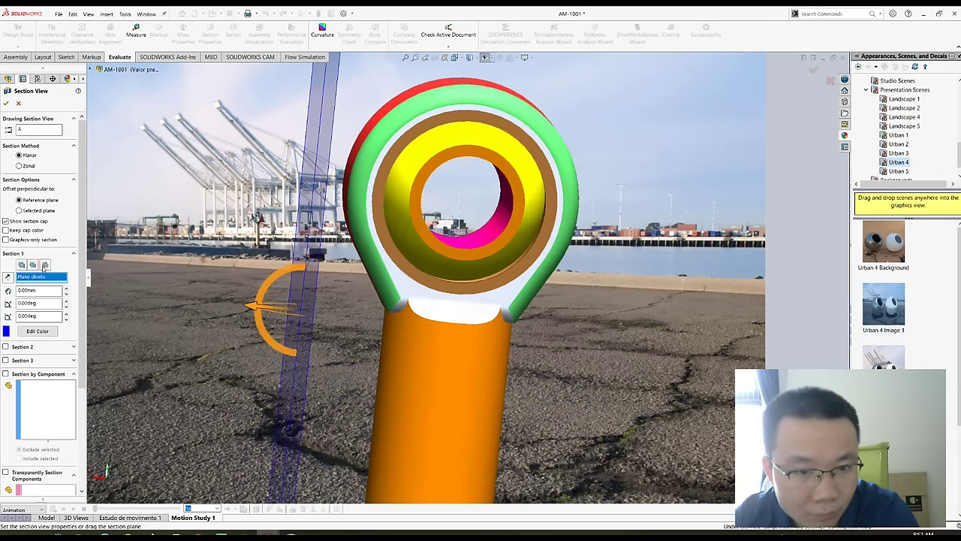
- Rotate the sectioned rod end with the arrow keys to view it from several sides
scroll(526, 301, "down", 1)
scroll(556, 308, "up", 1)
scroll(557, 314, "up", 1)
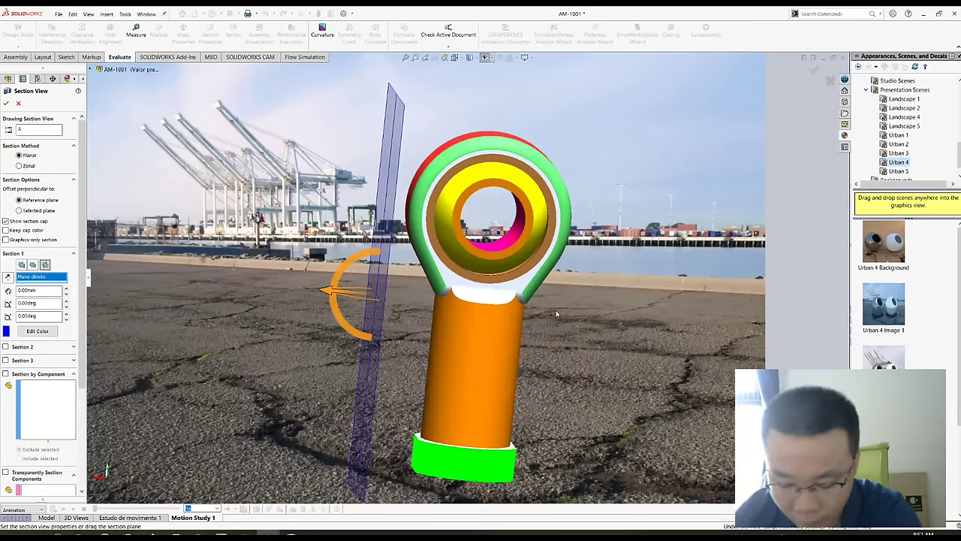
key("Right")
key("Right")
key("Right")
key("Right")
key("Right")
key("Right")
key("Right")
key("Right")
key("Right")
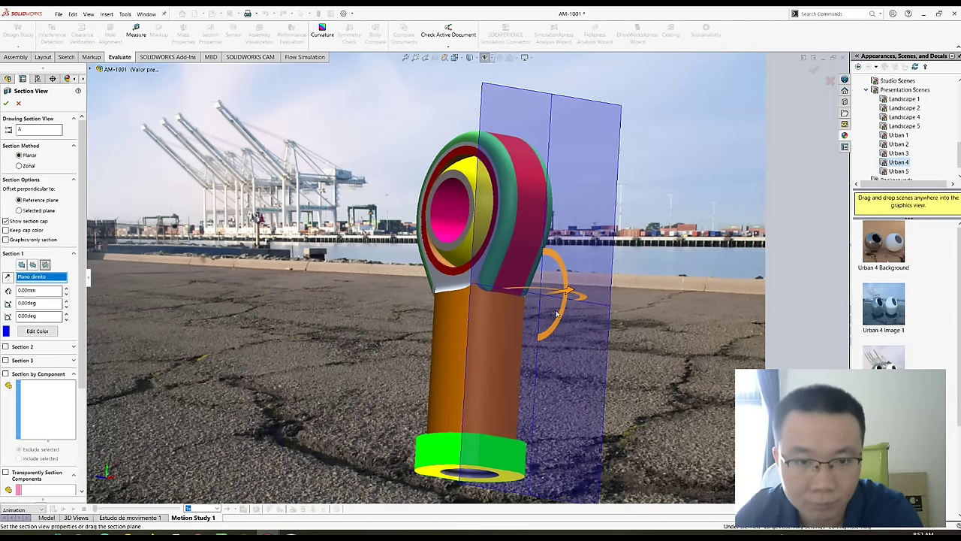
key("Up")
key("Up")
key("Up")
key("Up")
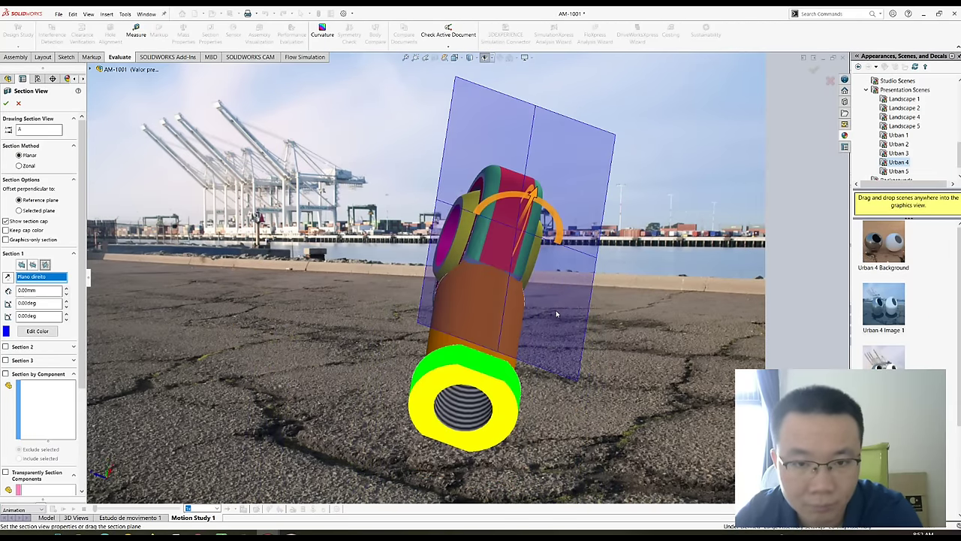
key("Left")
key("Left")
key("Left")
key("Left")
key("Left")
key("Left")
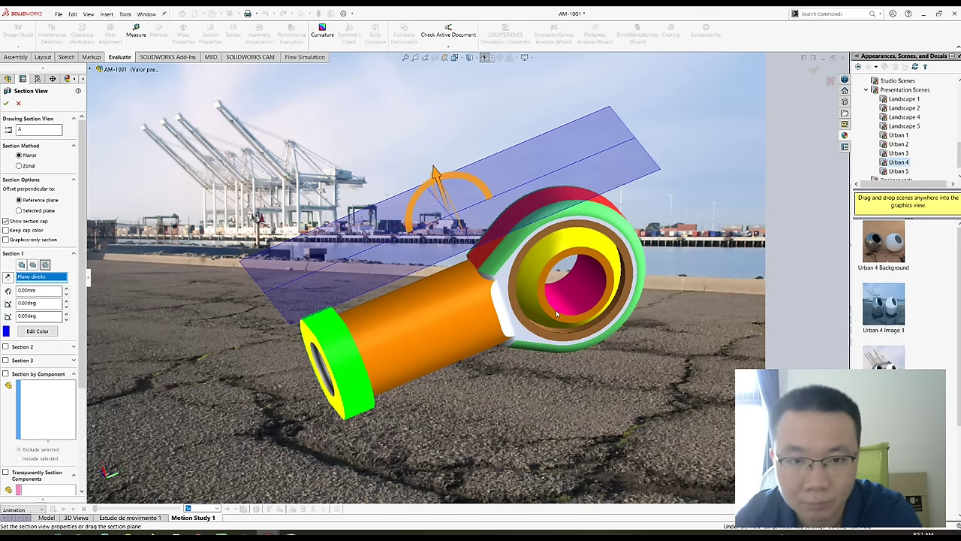
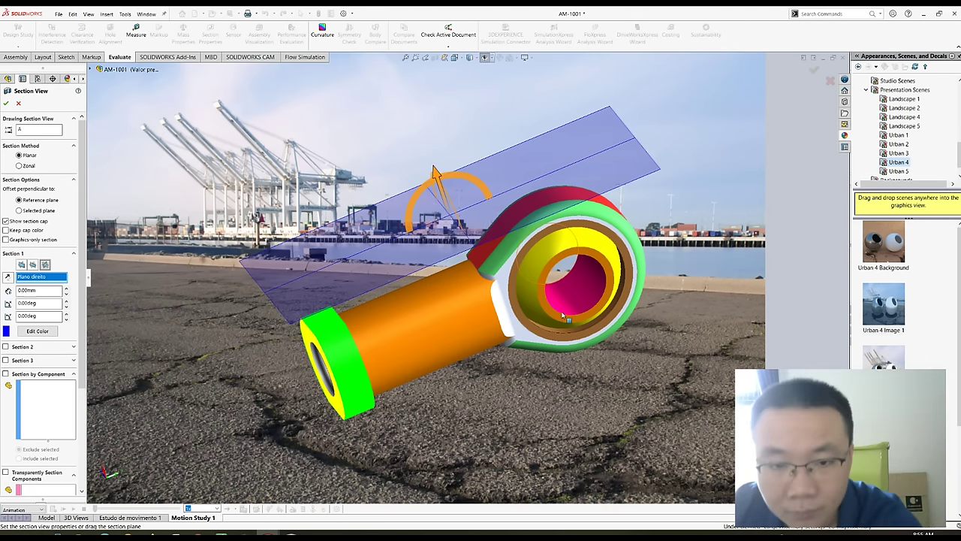
- Orbit and tilt the sectioned rod end until the Plano direito section plane is nearly edge-on
middle_click_drag(571, 321, 509, 332)
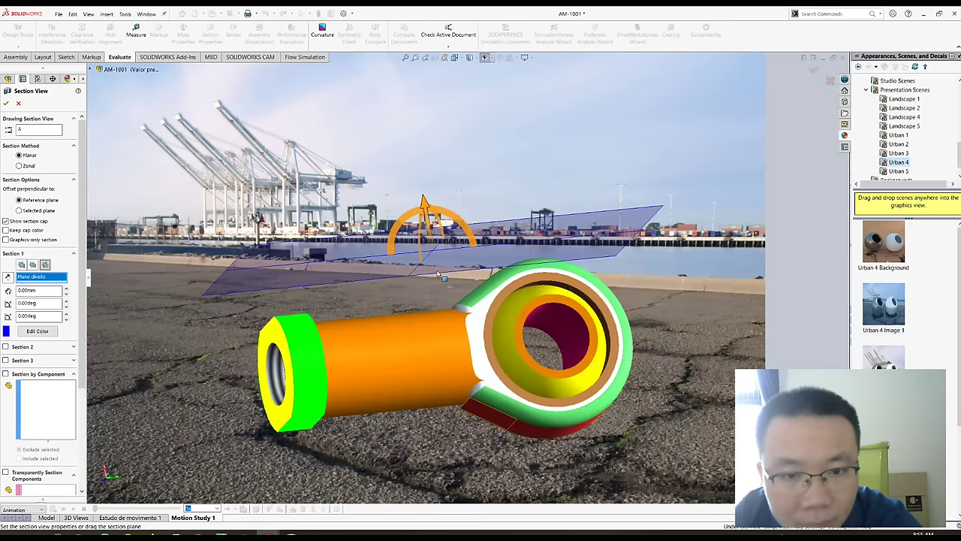
middle_click_drag(438, 273, 494, 401)
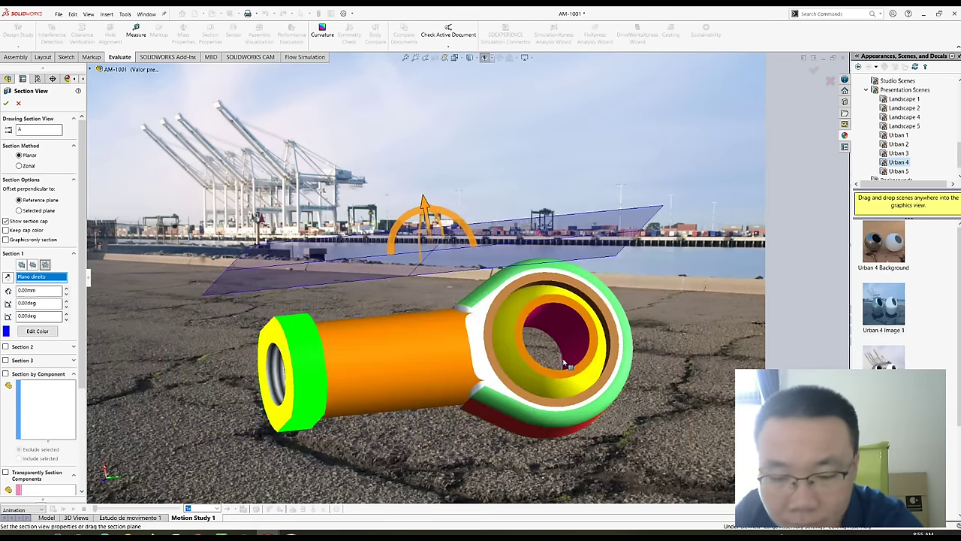
key("Up")
key("Up")
key("Up")
key("Up")
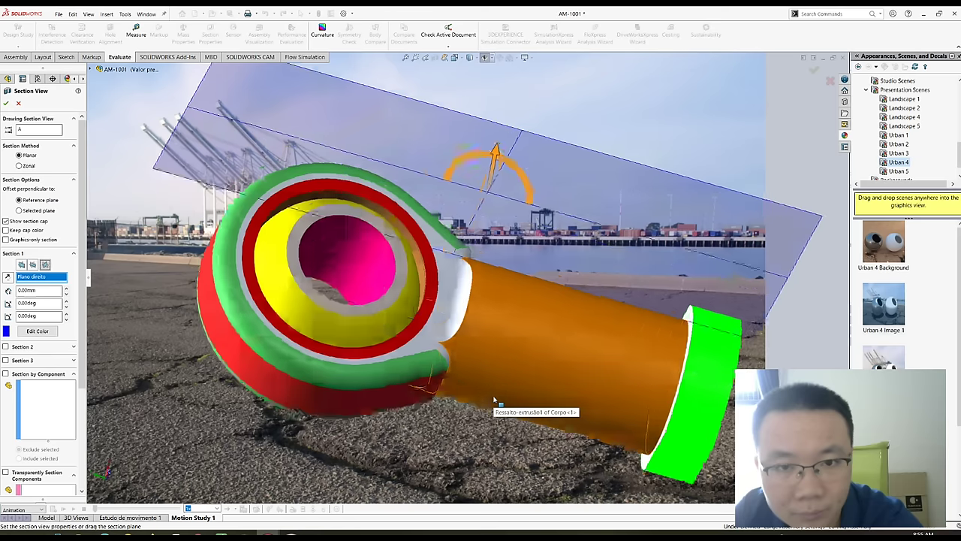
key("Up")
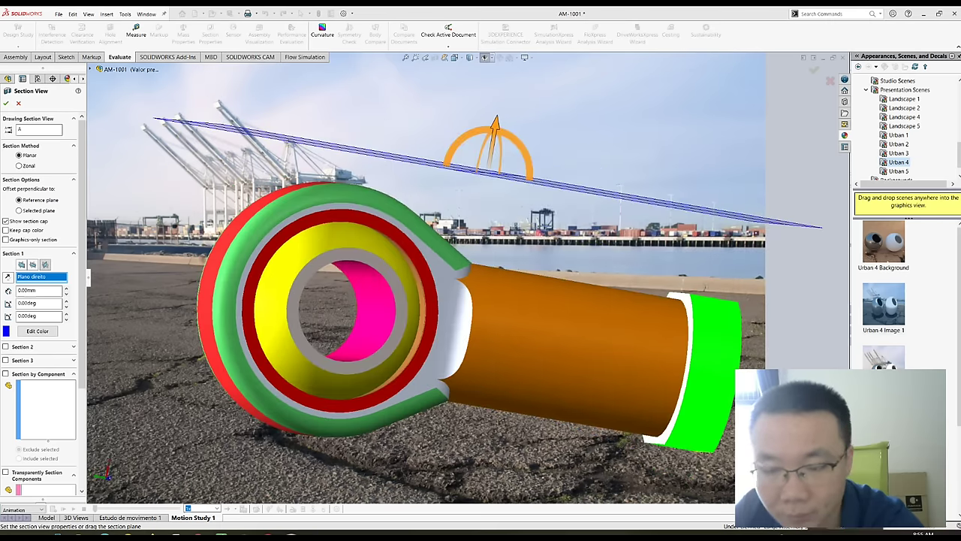
key("alt+Tab")
left_click(624, 120)
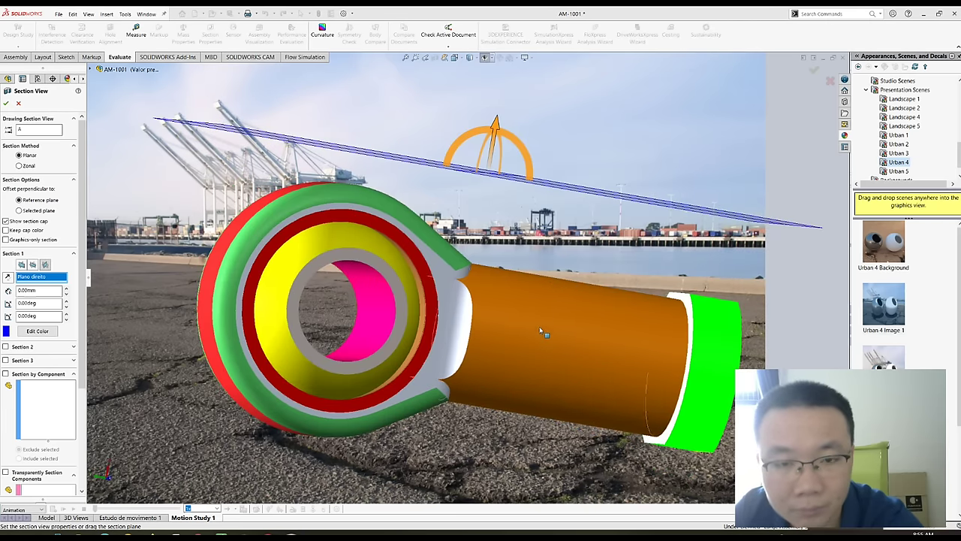
- Zoom in on the cut ring until it fills the view, then orbit to look from above
scroll(540, 333, "down", 2)
scroll(536, 322, "up", 2)
scroll(522, 285, "up", 1)
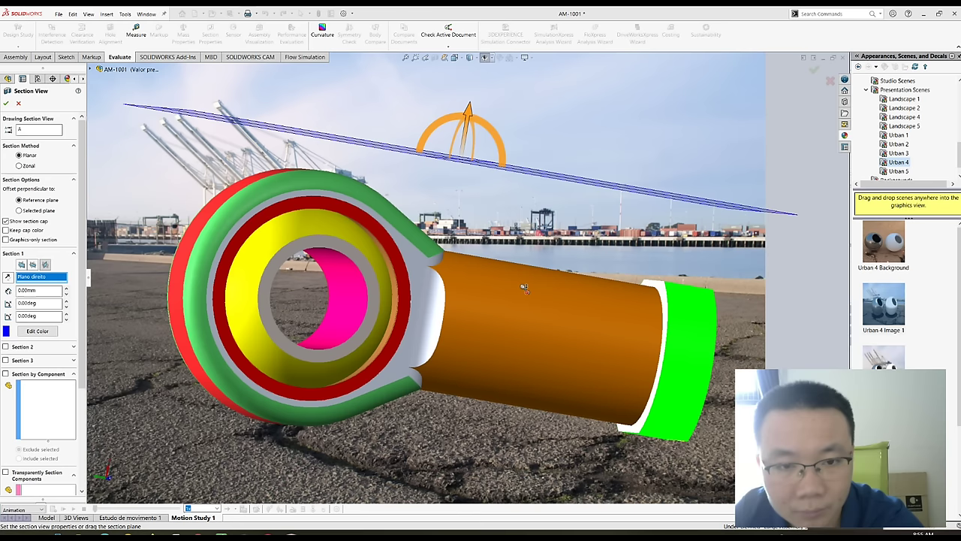
scroll(522, 285, "up", 1)
scroll(524, 196, "up", 1)
scroll(524, 196, "down", 1)
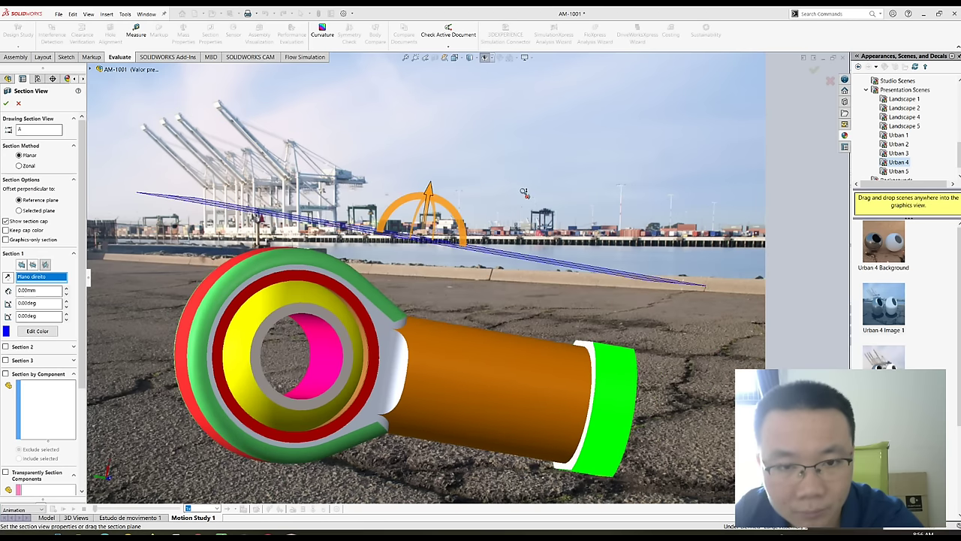
scroll(525, 239, "up", 2)
scroll(528, 235, "down", 1)
mouse_move(534, 202)
middle_mouse_down()
mouse_move(528, 292)
mouse_move(507, 253)
mouse_move(425, 296)
mouse_move(418, 287)
mouse_move(460, 250)
middle_mouse_up()
- Orbit the rod up into a longer side-on view and zoom out slightly
mouse_move(502, 308)
middle_mouse_down()
mouse_move(563, 428)
mouse_move(532, 364)
middle_mouse_up()
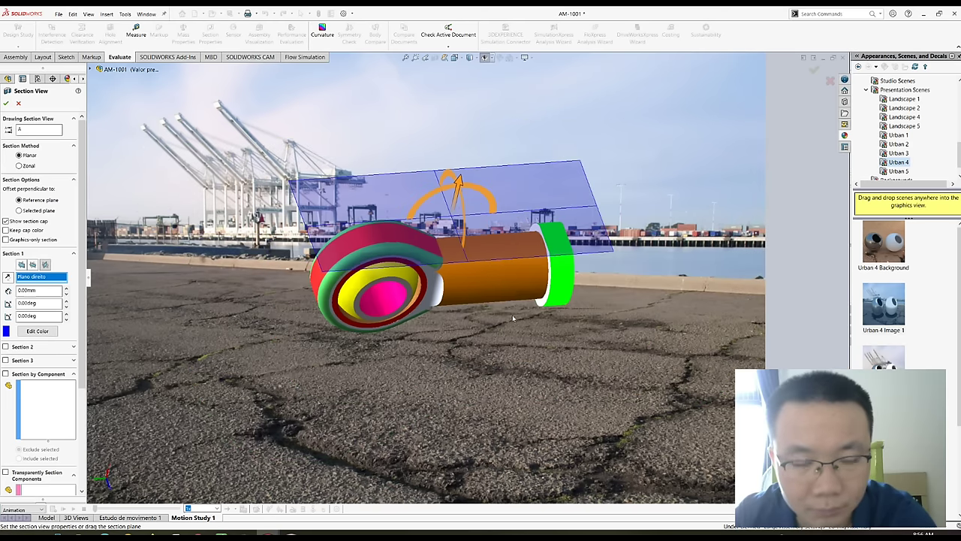
middle_click_drag(486, 264, 459, 244)
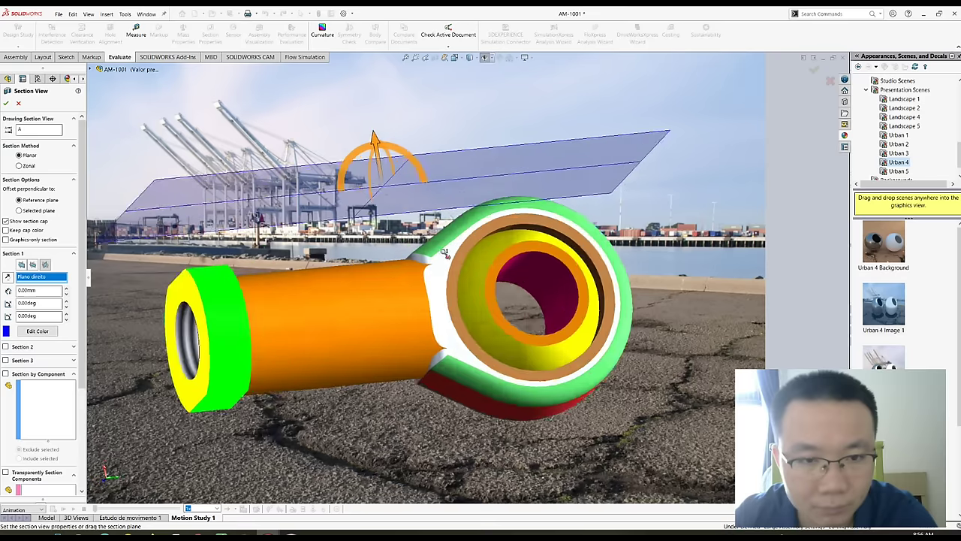
middle_click_drag(443, 256, 419, 254)
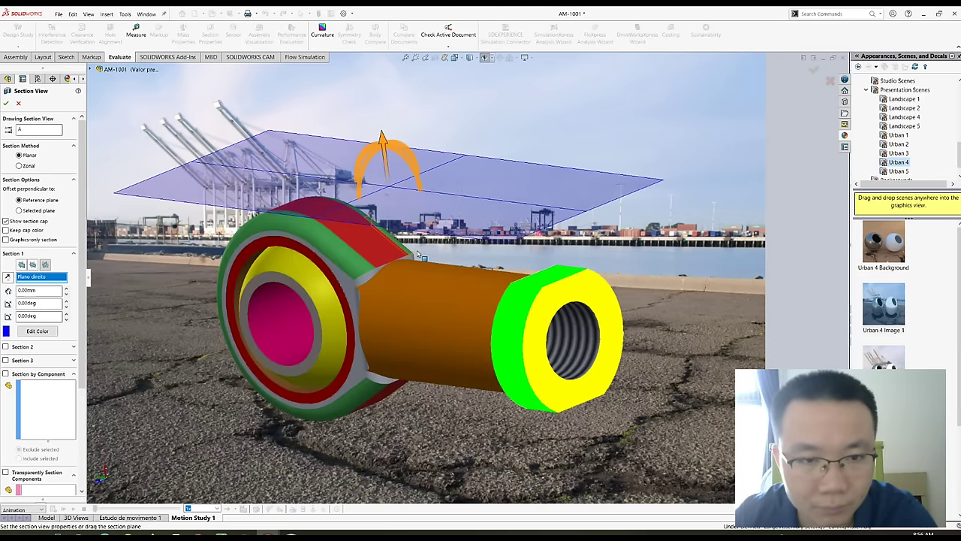
scroll(347, 269, "down", 2)
- Spin the model about its vertical axis past the green and threaded ends, bringing the eye forward
key("Left")
key("Left")
key("Left")
key("Left")
key("Left")
key("Left")
key("Left")
key("Left")
key("Left")
key("Left")
key("Left")
key("Left")
key("Left")
key("Left")
key("Left")
key("Left")
key("Left")
key("Left")
key("Left")
key("Left")
key("Left")
key("Left")
key("Left")
key("Left")
key("Left")
key("Left")
key("Left")
key("Left")
key("Left")
key("Left")
key("Left")
key("Left")
key("Left")
key("Left")
key("Left")
key("Left")
key("Left")
key("Left")
key("Left")
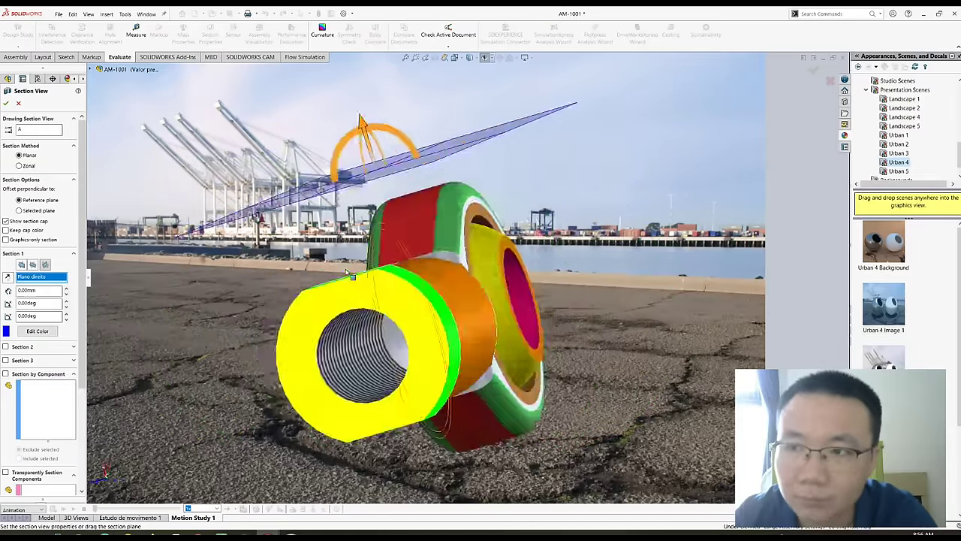
key("Left")
key("Left")
key("Left")
key("Left")
key("Left")
key("Left")
key("Left")
key("Left")
key("Left")
key("Left")
key("Left")
key("Left")
key("Left")
key("Left")
key("Left")
key("Left")
key("Left")
key("Left")
key("Left")
key("Left")
key("Left")
key("Left")
key("Left")
key("Left")
key("Left")
key("Left")
key("Left")
key("Left")
key("Left")
key("Left")
key("Left")
key("Left")
key("Left")
key("Left")
key("Left")
key("Left")
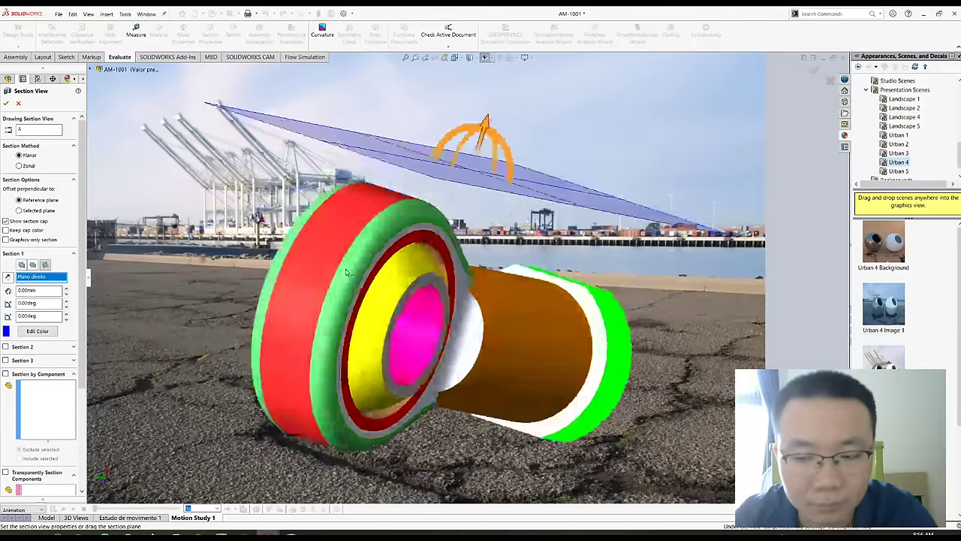
key("Left")
key("Left")
key("Left")
key("Left")
key("Left")
key("Left")
key("Left")
key("Left")
key("Left")
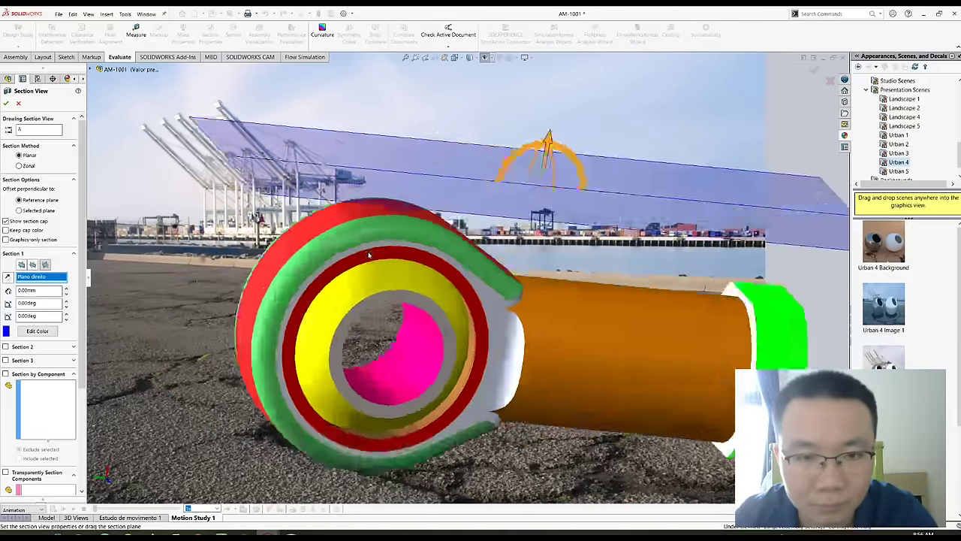
key("Left")
key("Left")
key("Left")
key("Left")
key("Left")
key("Left")
key("Left")
key("Left")
key("Left")
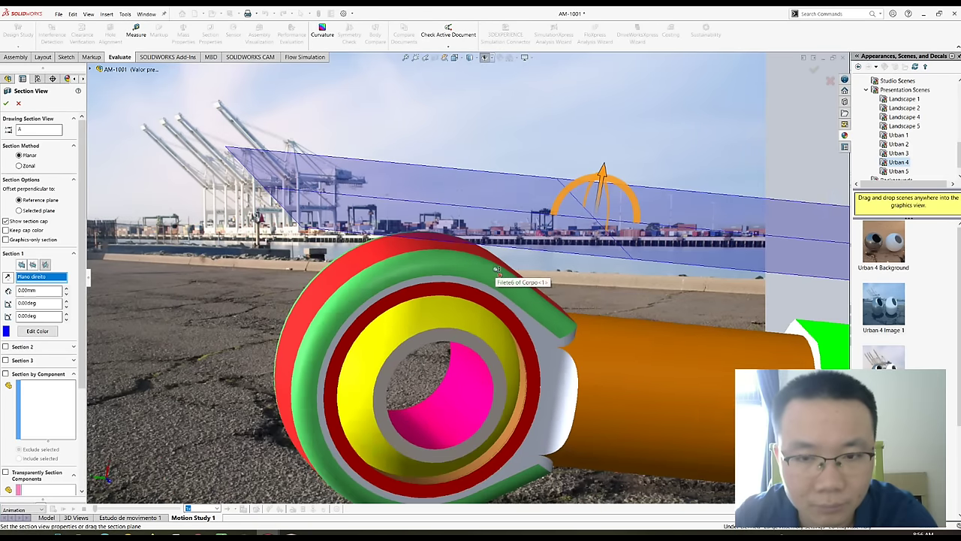
key("Left")
key("Left")
key("Left")
key("Left")
key("Left")
key("Left")
key("Left")
key("Left")
key("Left")
key("Left")
key("Left")
key("Left")
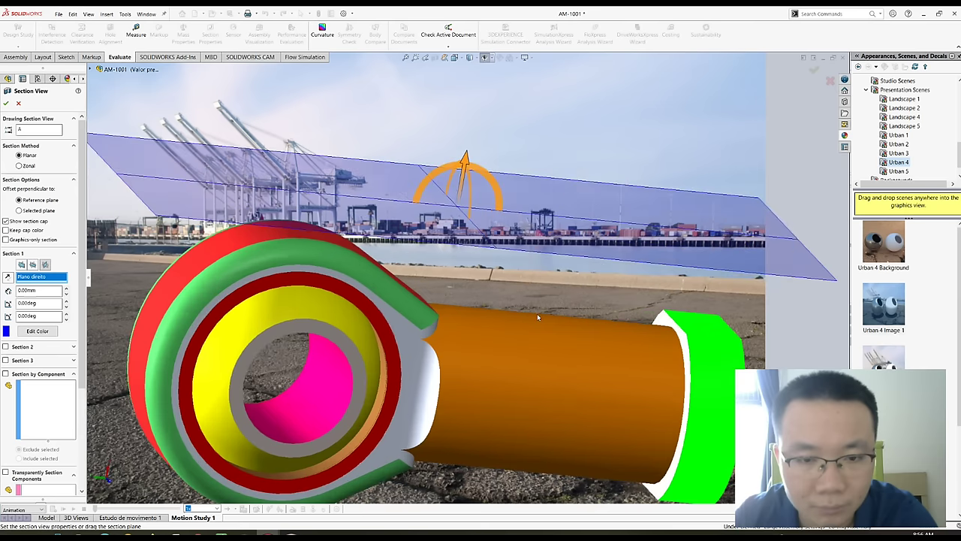
key("Left")
key("Left")
key("Left")
key("Left")
key("Left")
key("Left")
key("Left")
key("Left")
key("Left")
key("Left")
key("Left")
key("Left")
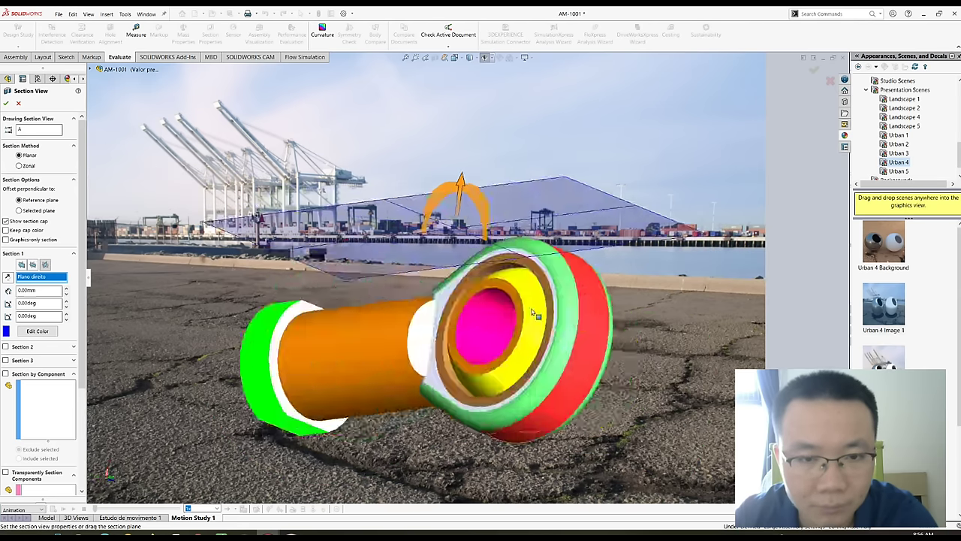
key("Left")
key("Left")
key("Left")
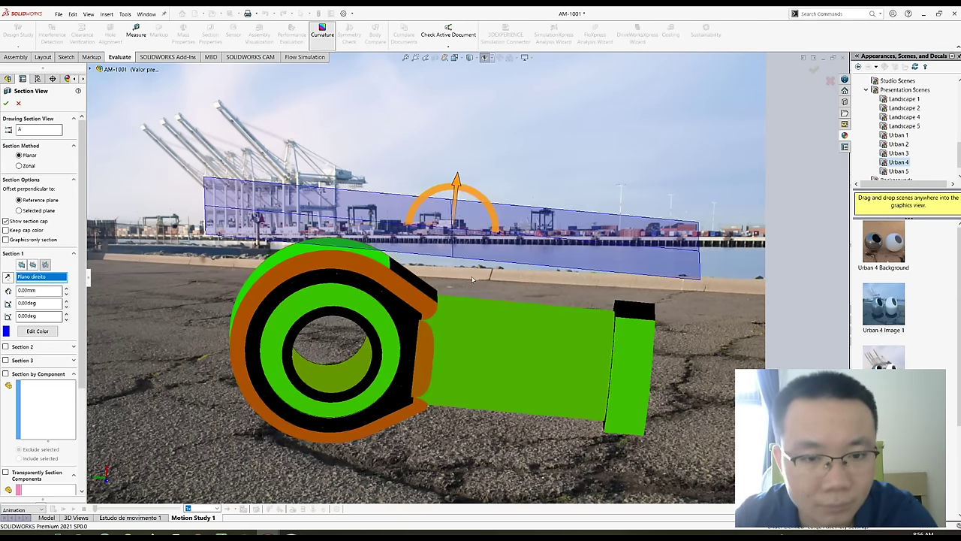
- Tilt the view and try Plano superior and Plano frontal as the section plane
key("Down")
key("Down")
scroll(467, 330, "down", 2)
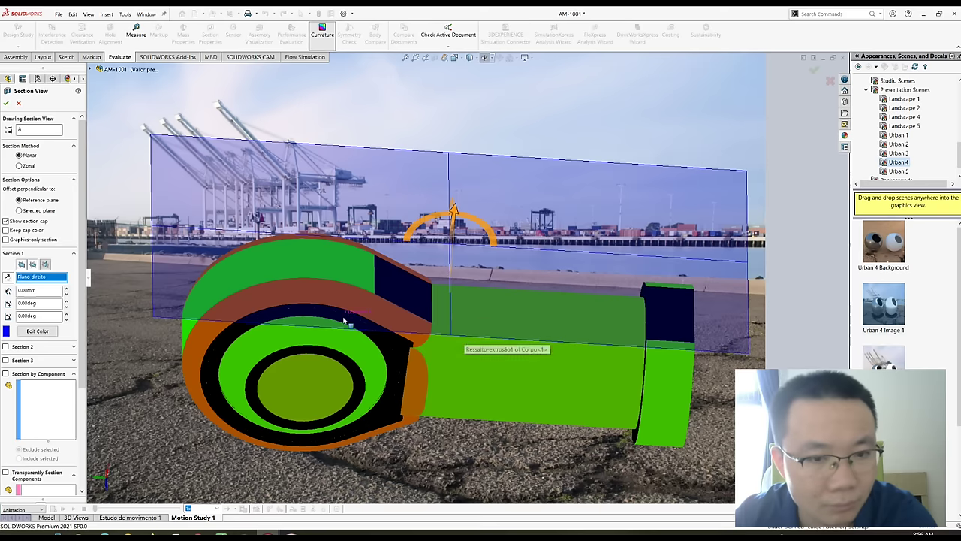
key("Up")
key("Up")
left_click(31, 265)
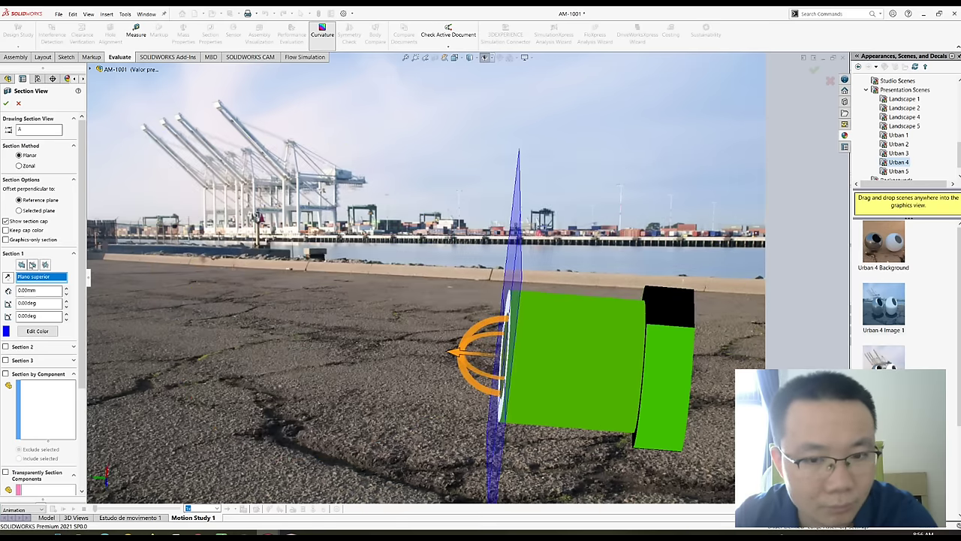
left_click(26, 266)
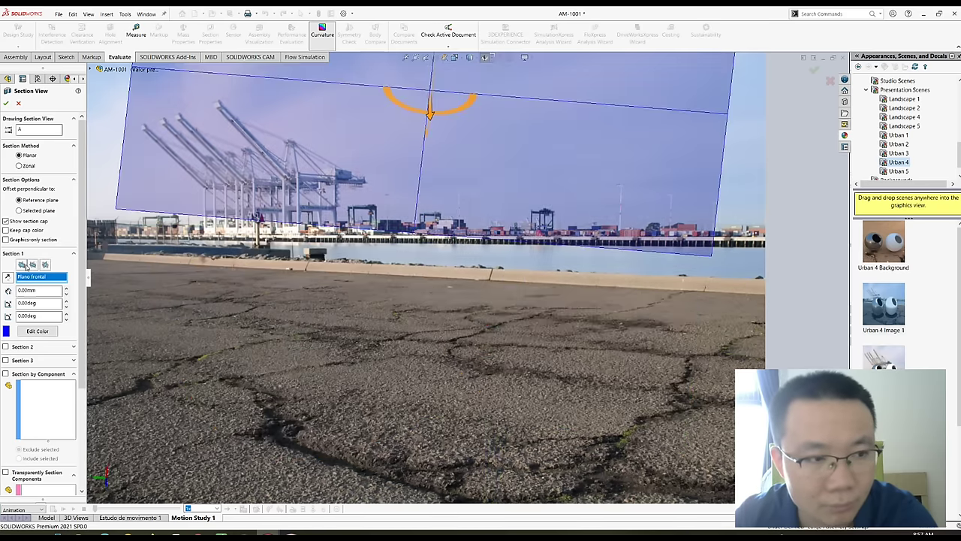
left_click(33, 265)
- Orbit the cylinder upright and cycle the section through Plano direito, Plano superior and Plano frontal
mouse_move(420, 323)
middle_mouse_down()
mouse_move(409, 421)
mouse_move(570, 259)
mouse_move(491, 181)
mouse_move(471, 178)
mouse_move(455, 146)
mouse_move(457, 176)
mouse_move(442, 142)
middle_mouse_up()
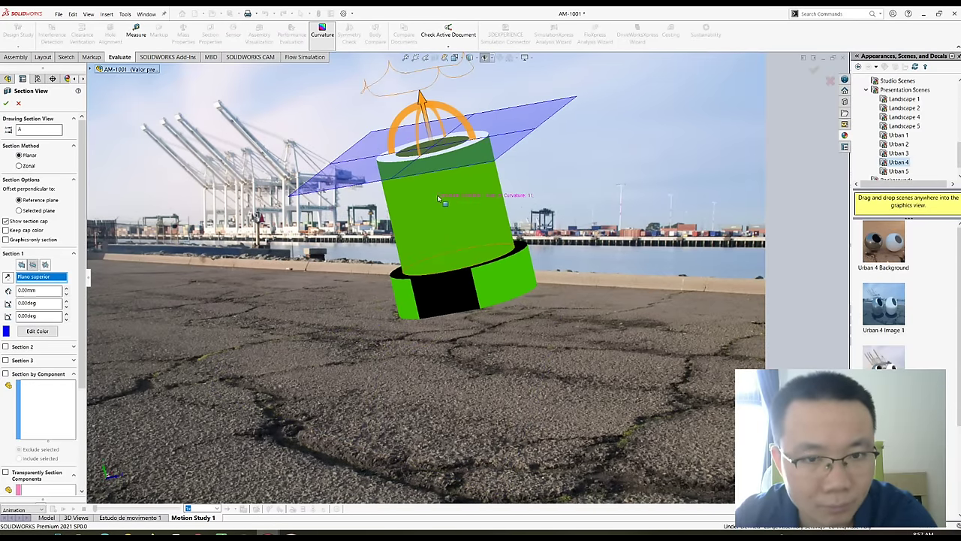
middle_click_drag(440, 193, 441, 189)
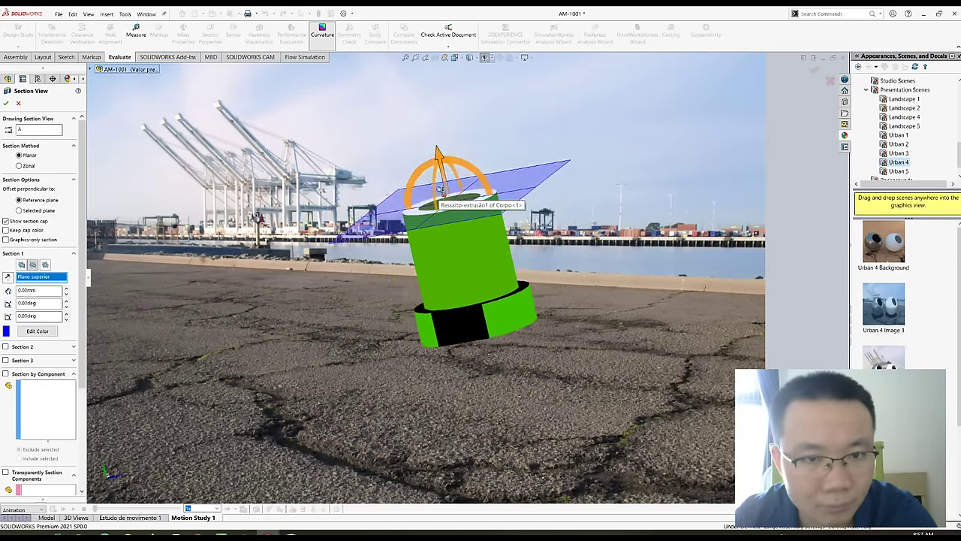
left_click(44, 266)
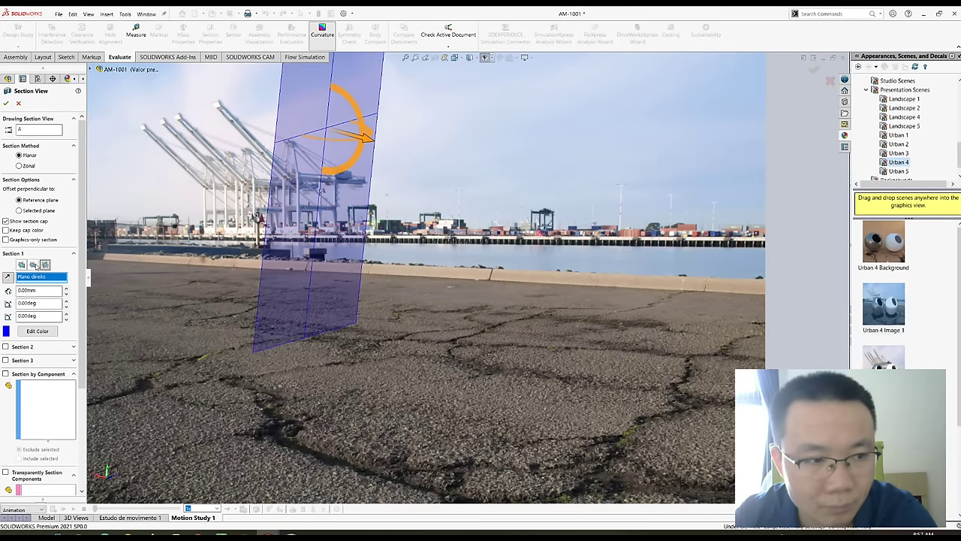
left_click(34, 265)
left_click(22, 265)
mouse_move(379, 147)
middle_mouse_down()
mouse_move(422, 143)
mouse_move(461, 214)
middle_mouse_up()
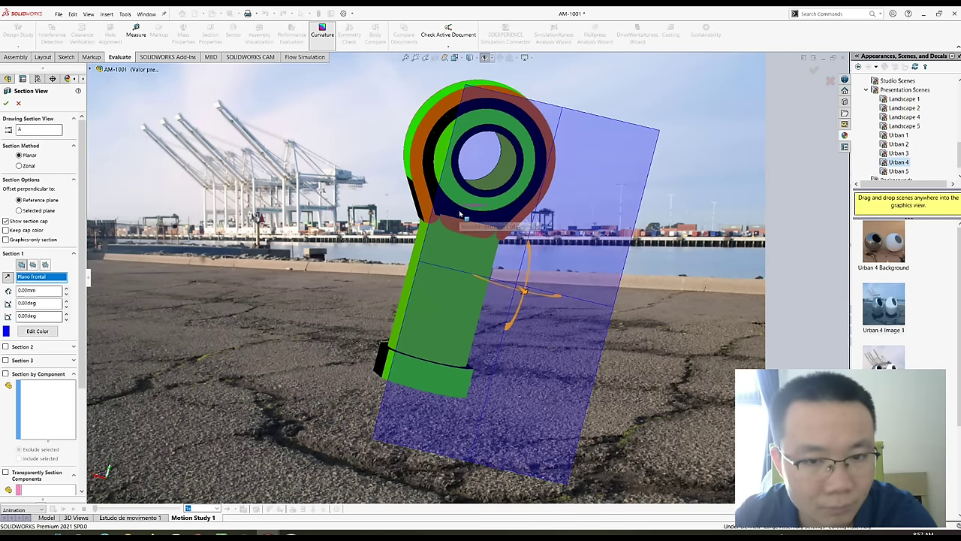
left_click(426, 175)
middle_click_drag(432, 177, 493, 196)
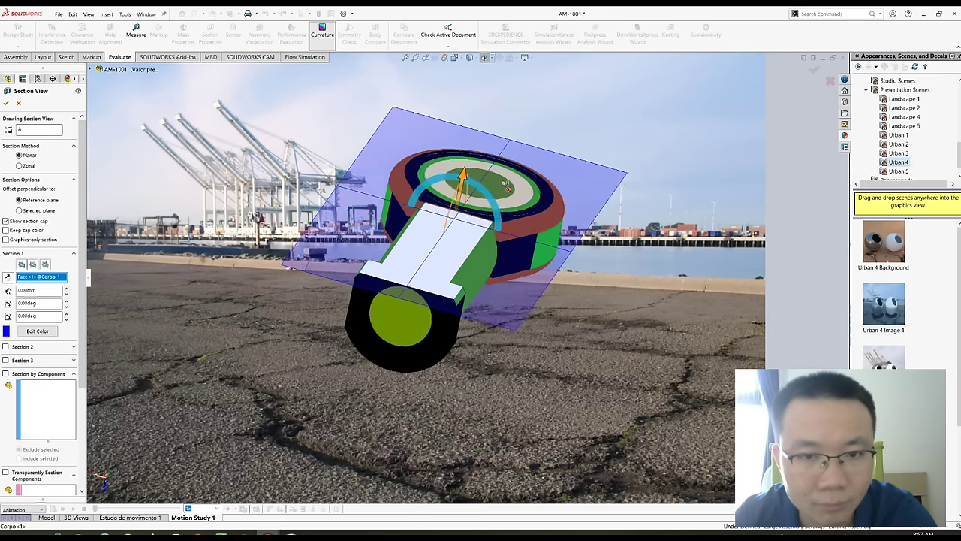
- Step the face-sectioned model round with Up-arrow rotations until its top face shows
key("Up")
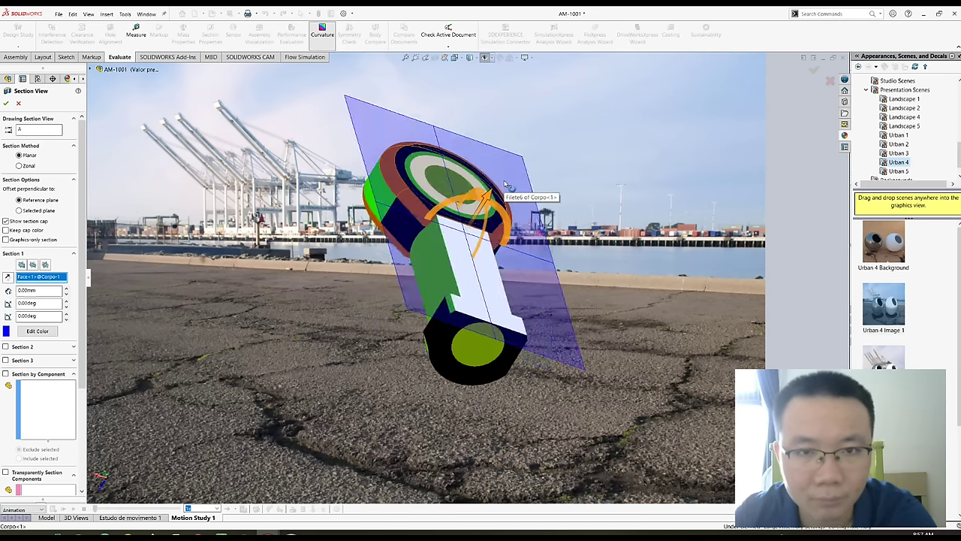
key("Up")
key("Up")
key("Up")
key("Up")
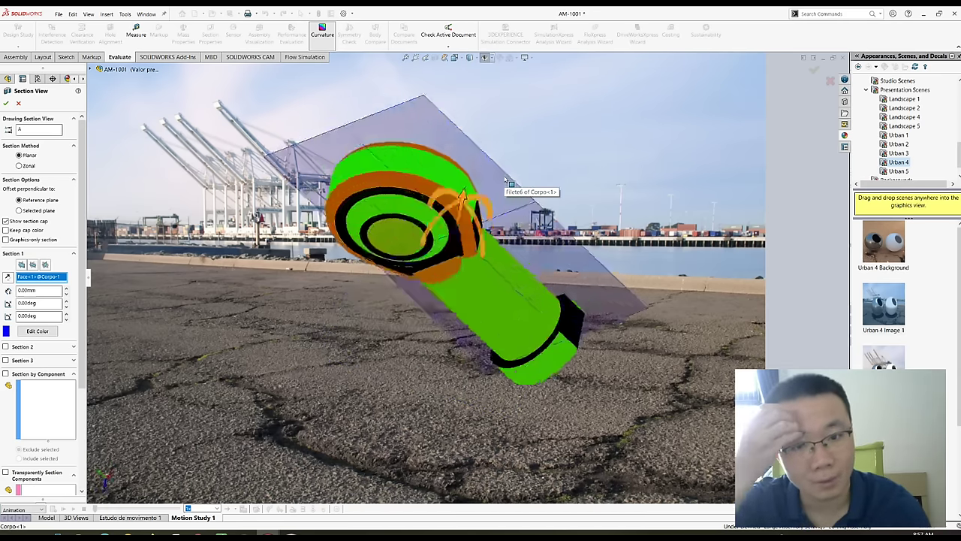
key("Up")
key("Up")
key("Up")
key("Up")
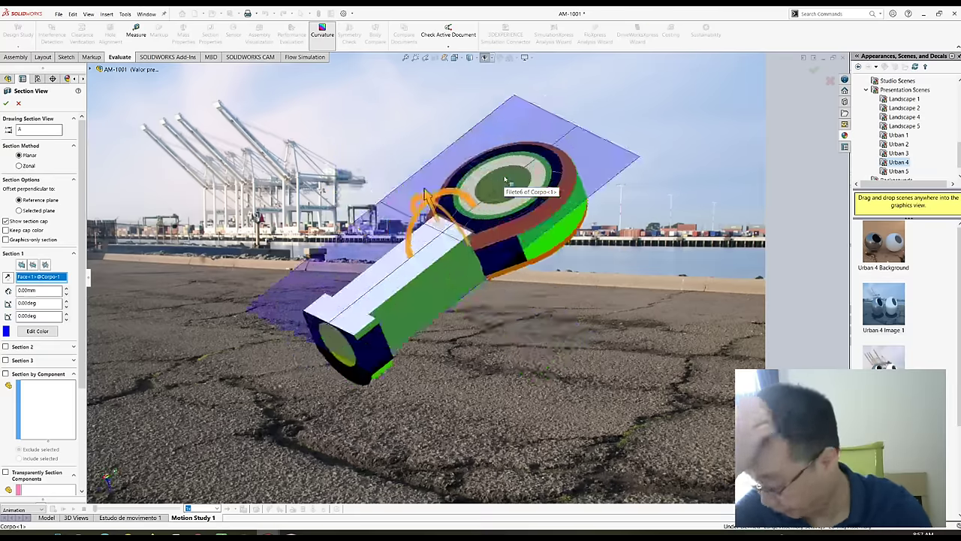
key("Up")
key("Up")
key("Up")
key("Up")
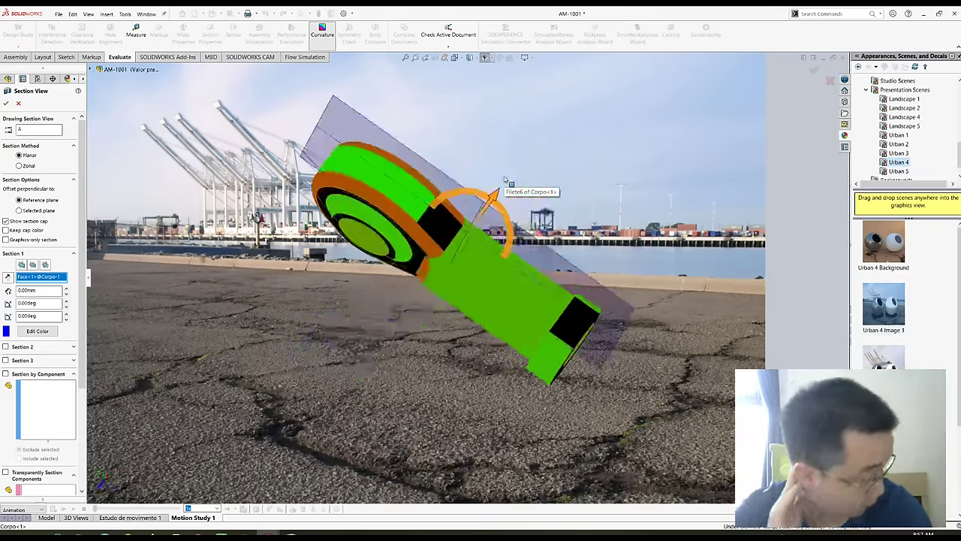
key("Up")
key("Up")
key("Up")
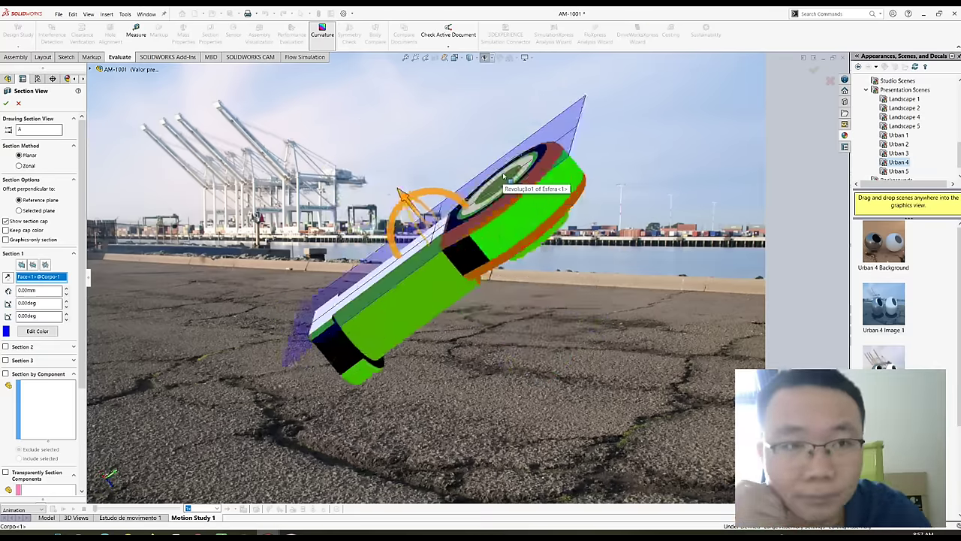
key("Up")
key("Up")
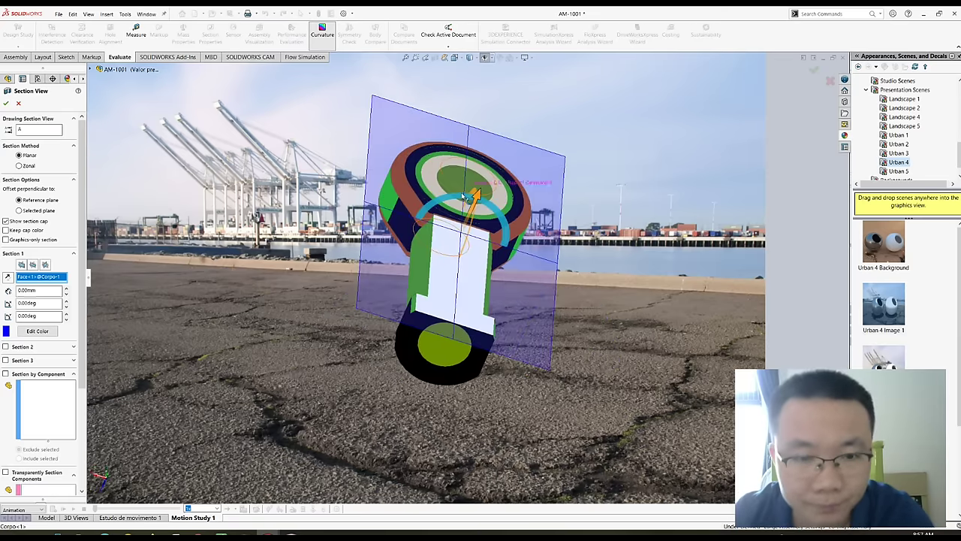
key("Up")
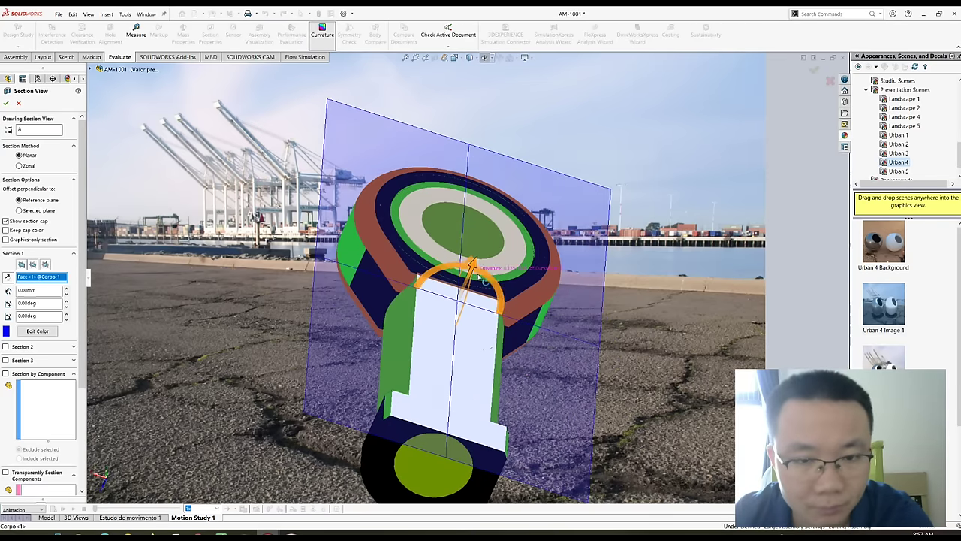
key("Up")
key("Up")
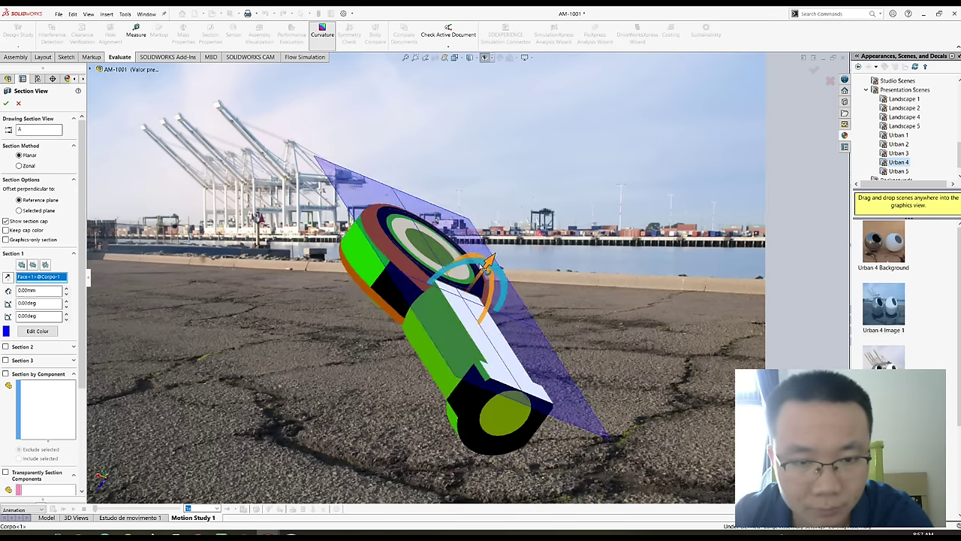
key("Up")
key("Up")
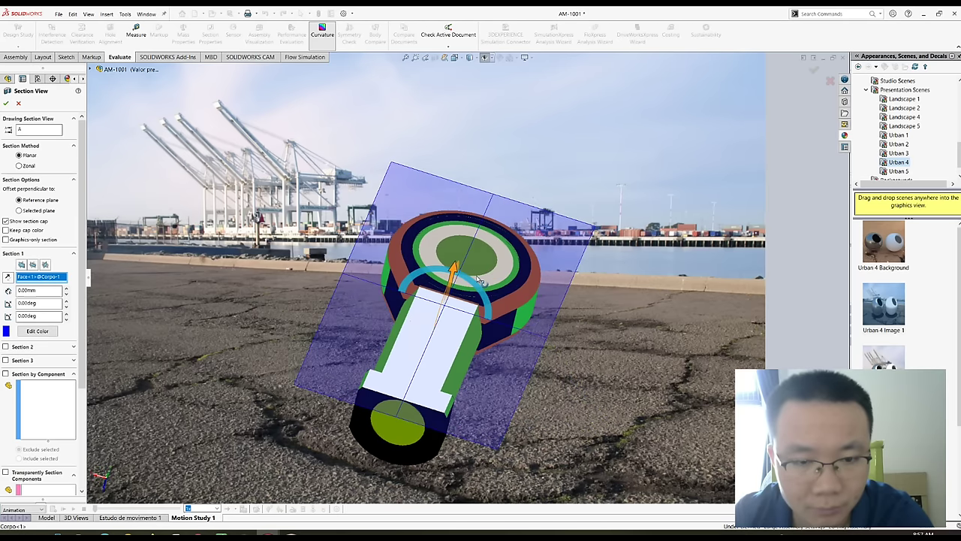
key("Up")
key("Up")
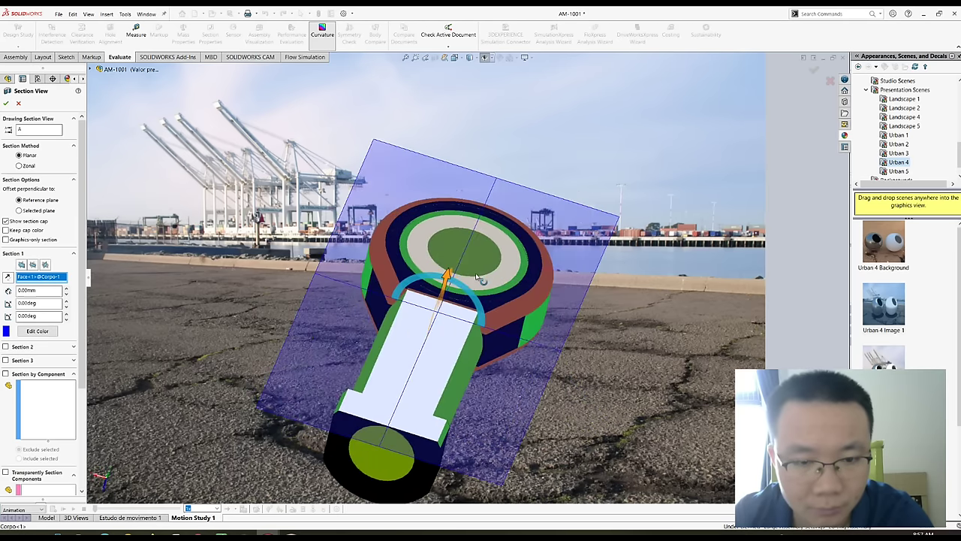
key("Up")
key("Up")
key("Up")
key("Up")
key("Up")
key("Up")
key("Up")
key("Up")
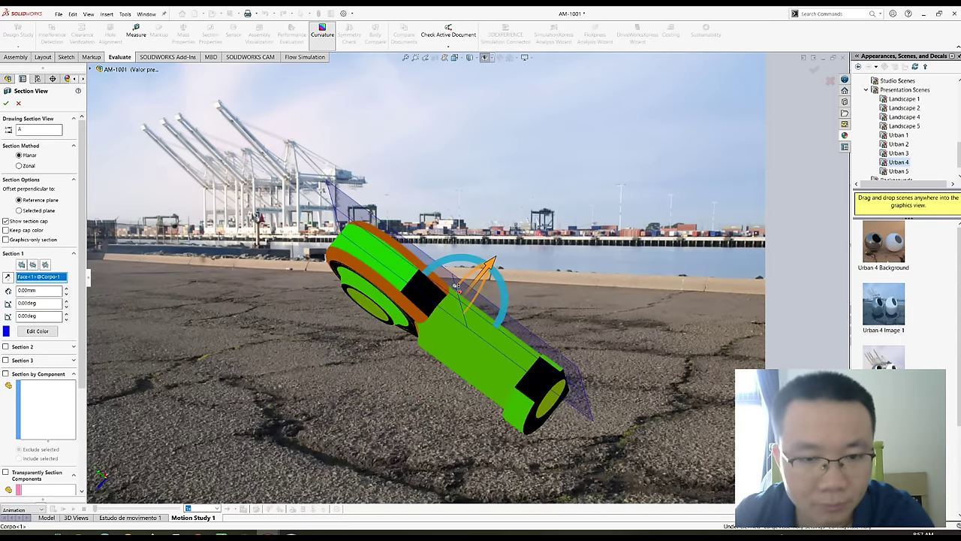
- Zoom out, tumble and turn the model, snap to Front view (Ctrl+1), then orbit to a raised view
scroll(455, 278, "down", 2)
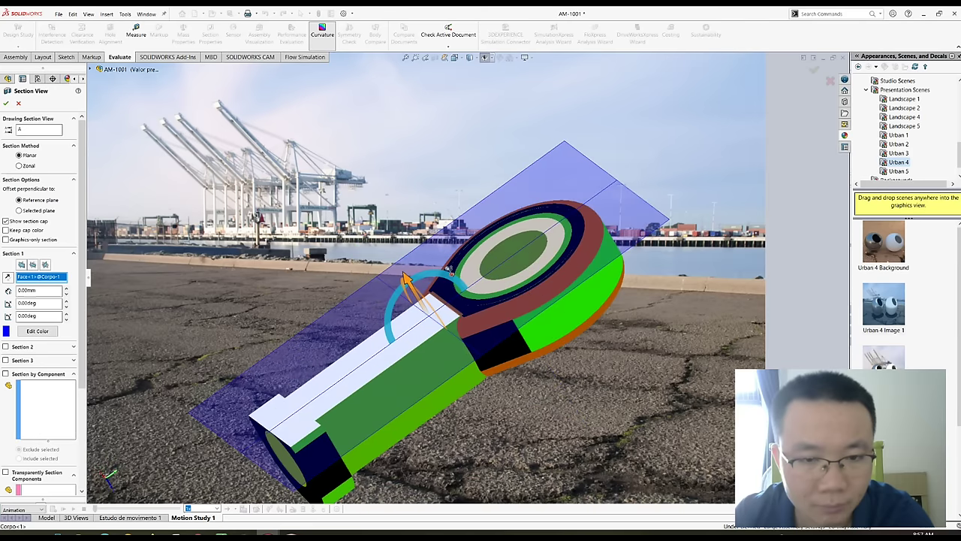
key("Up")
key("Up")
key("Up")
key("Up")
key("Up")
key("Up")
key("Up")
key("Up")
key("Up")
key("Up")
key("Up")
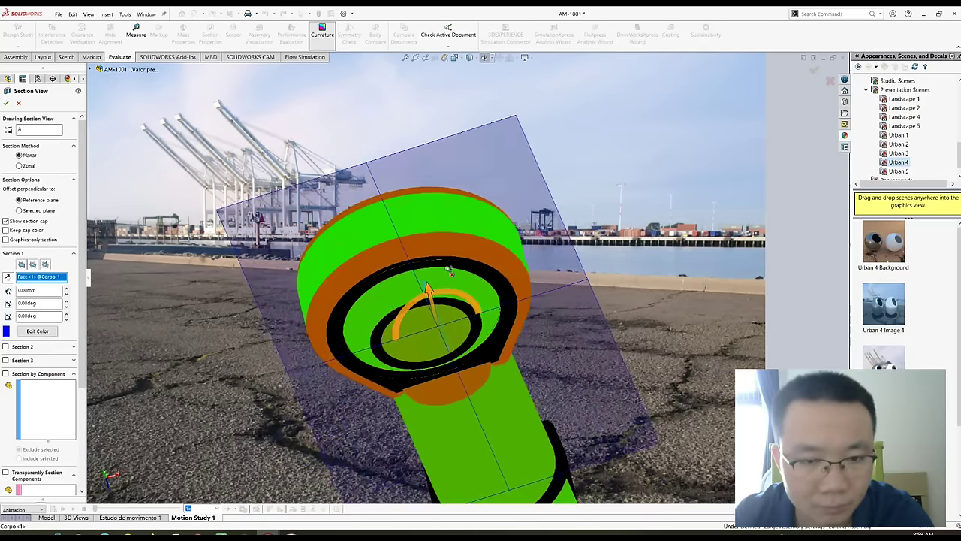
key("Up")
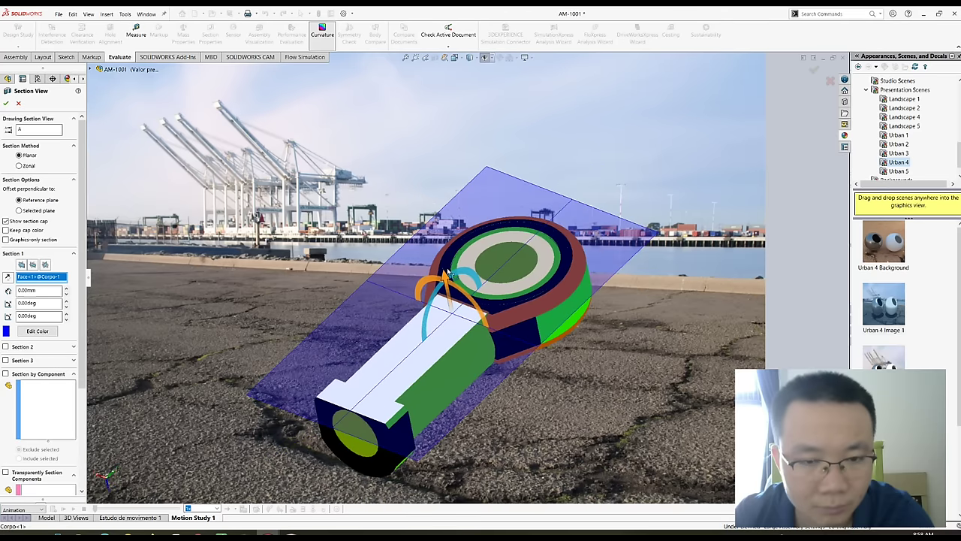
key("Up")
key("Up")
key("Up")
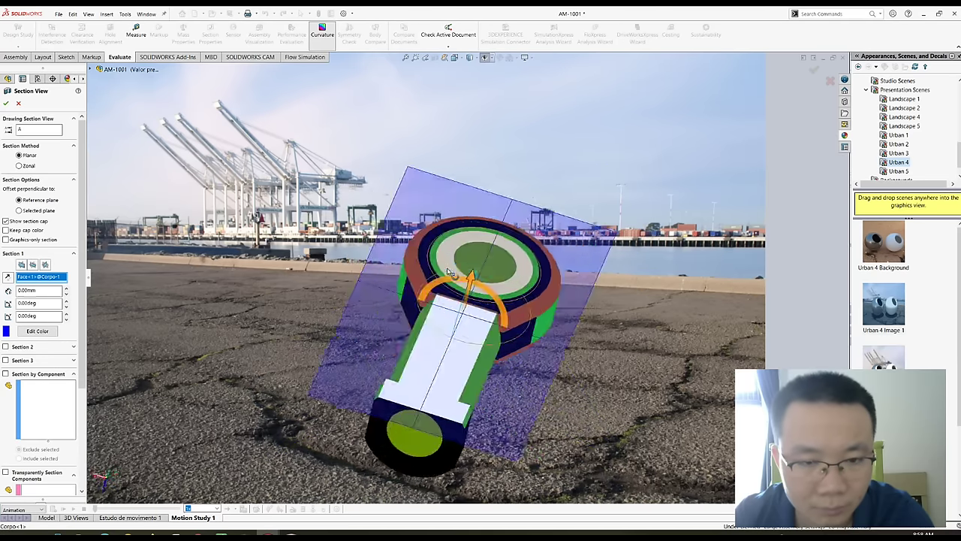
key("Up")
key("Up")
key("Up")
key("Up")
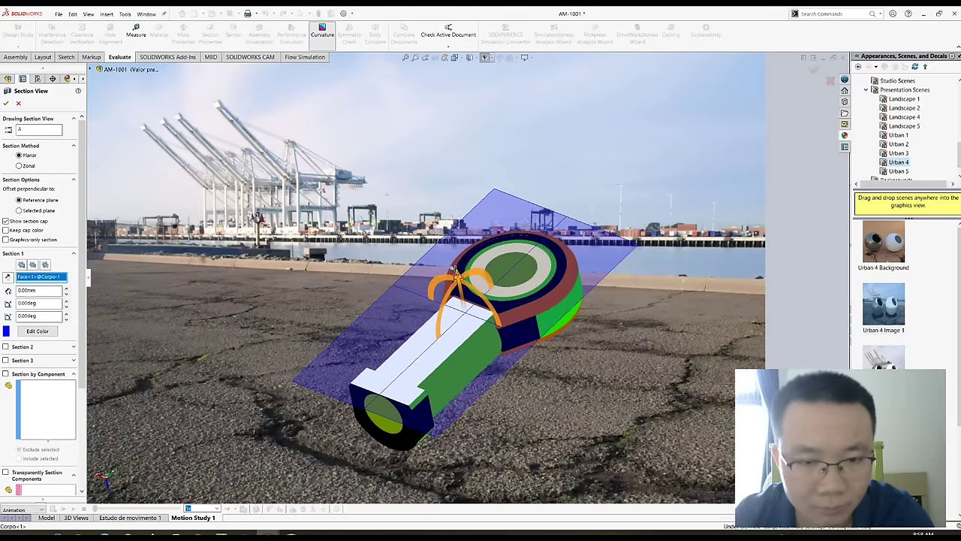
key("Right")
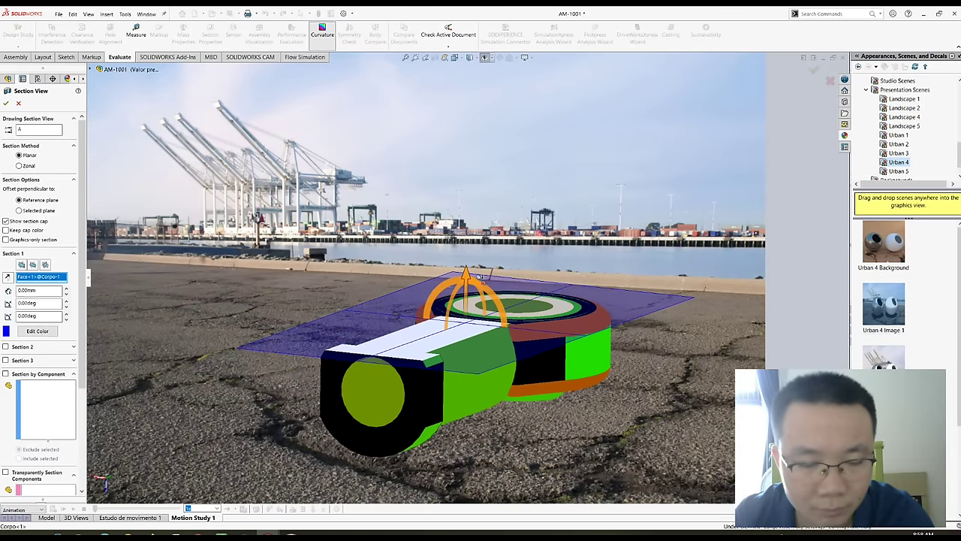
key("Right")
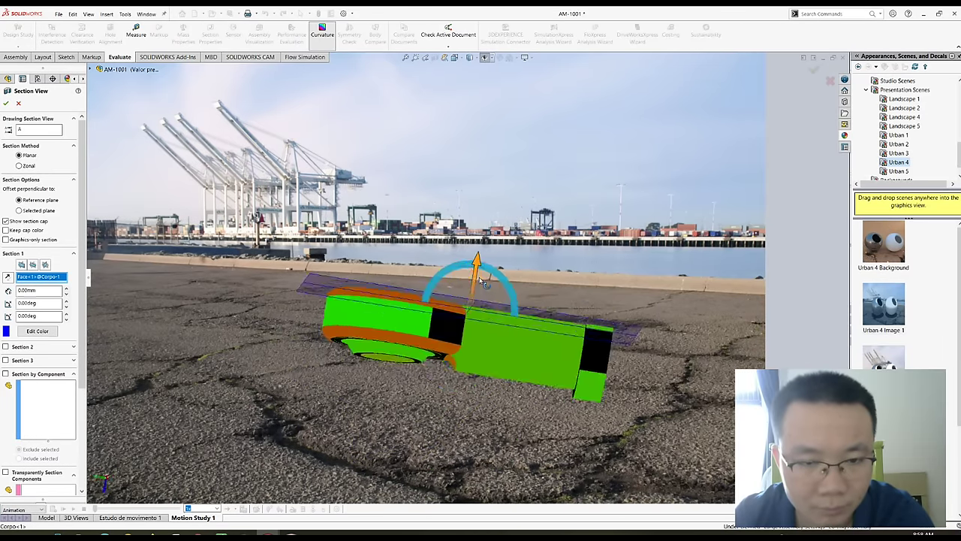
key("Right")
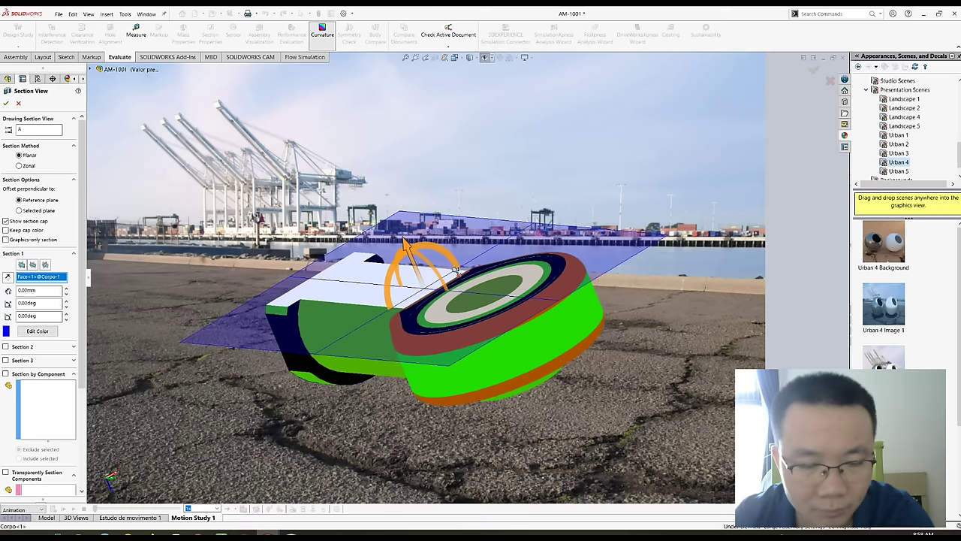
key("ctrl+1")
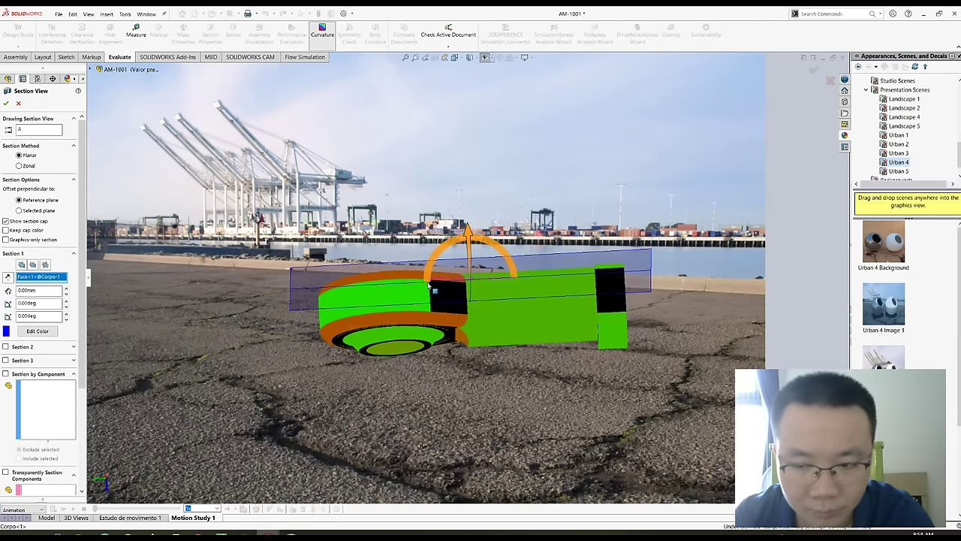
scroll(447, 294, "down", 3)
middle_click_drag(515, 296, 510, 279)
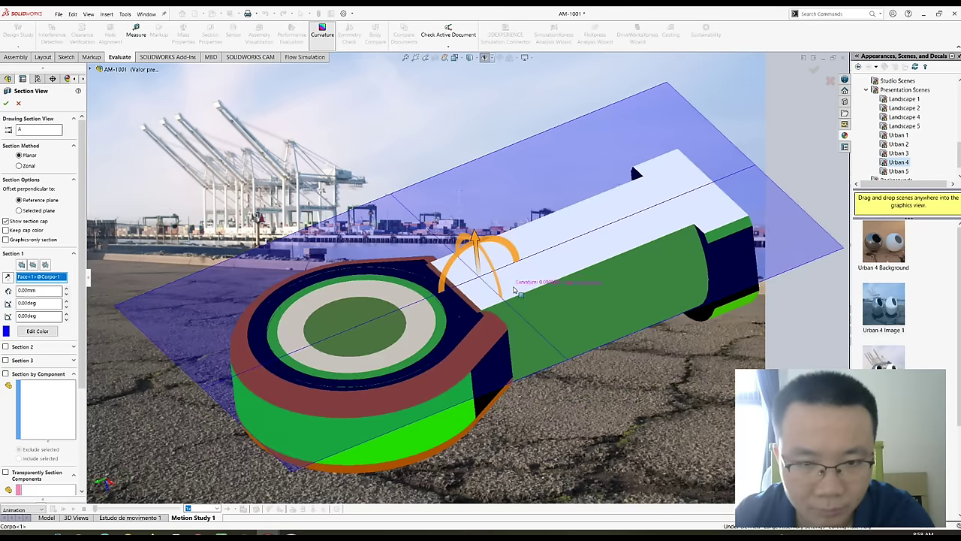
- Rotate the section edge-on with the shank pointing right, then zoom out to fit the model
key("Left")
key("Left")
key("Left")
key("Left")
key("Left")
key("Left")
key("Left")
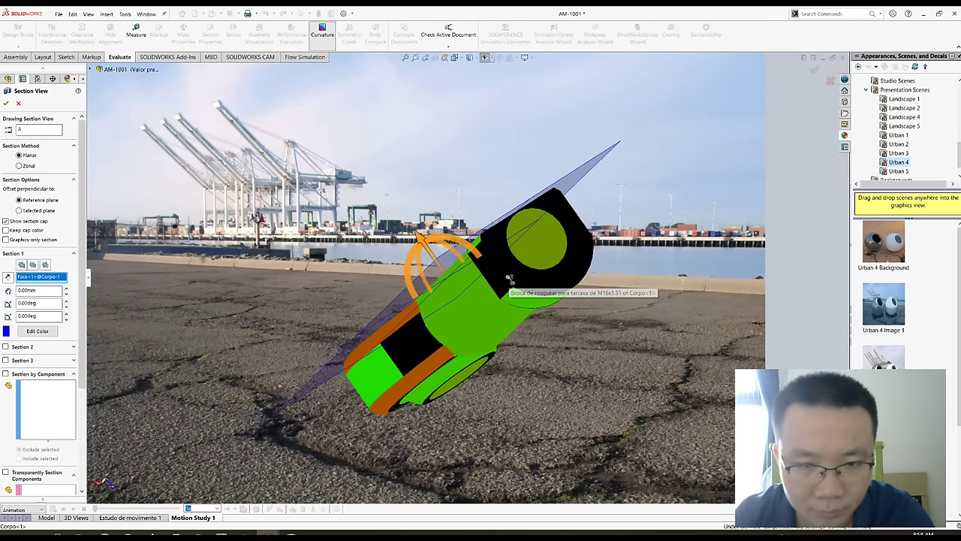
key("Left")
key("Left")
key("Left")
key("Left")
key("Left")
key("Left")
key("Left")
key("Left")
key("Left")
key("Left")
key("Left")
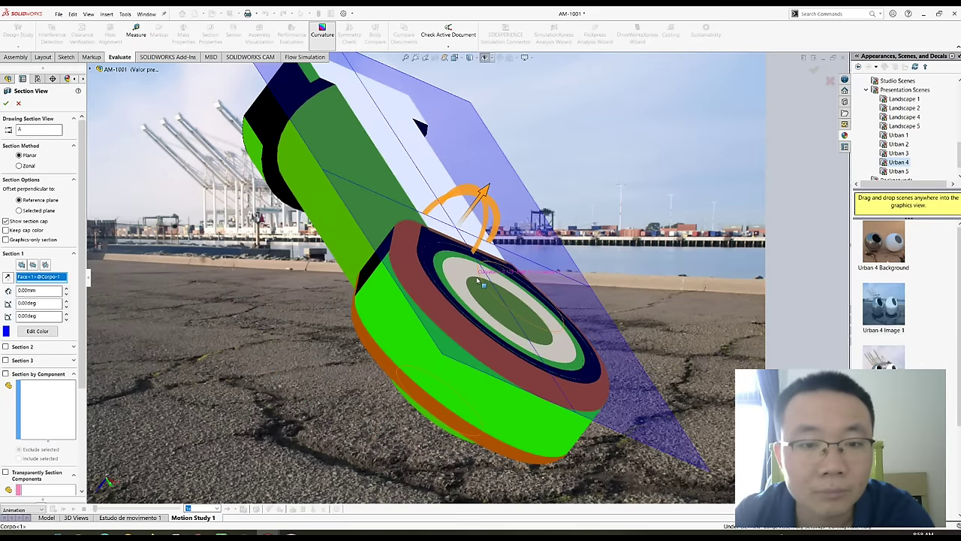
key("Left")
key("Left")
key("Left")
key("Left")
key("Left")
key("Left")
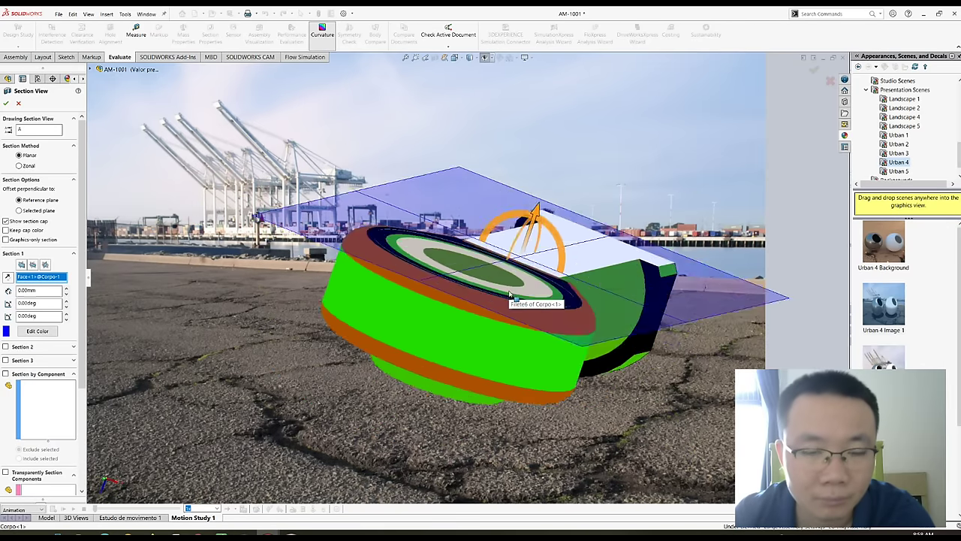
key("Left")
key("Left")
key("Left")
key("Left")
key("z")
key("shift+z")
key("shift+z")
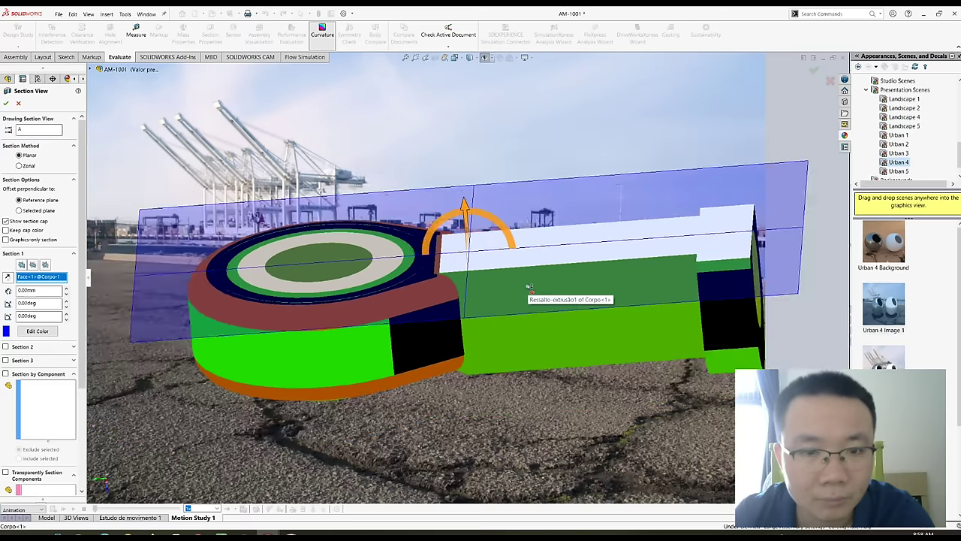
key("shift+z")
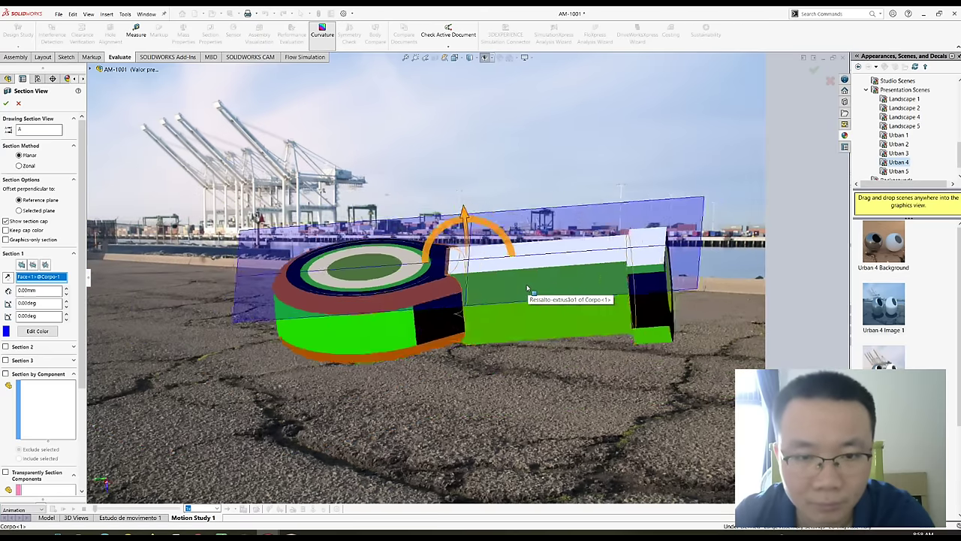
key("shift+z")
key("z")
key("z")
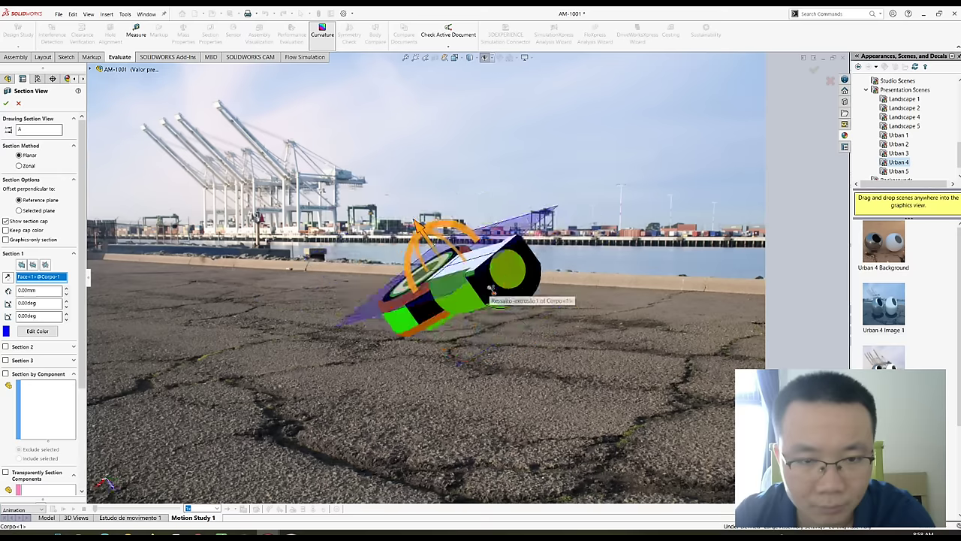
- Turn the model face-on to the cut and step it round to inspect other sides
key("Up")
key("Up")
middle_click_drag(634, 217, 628, 223)
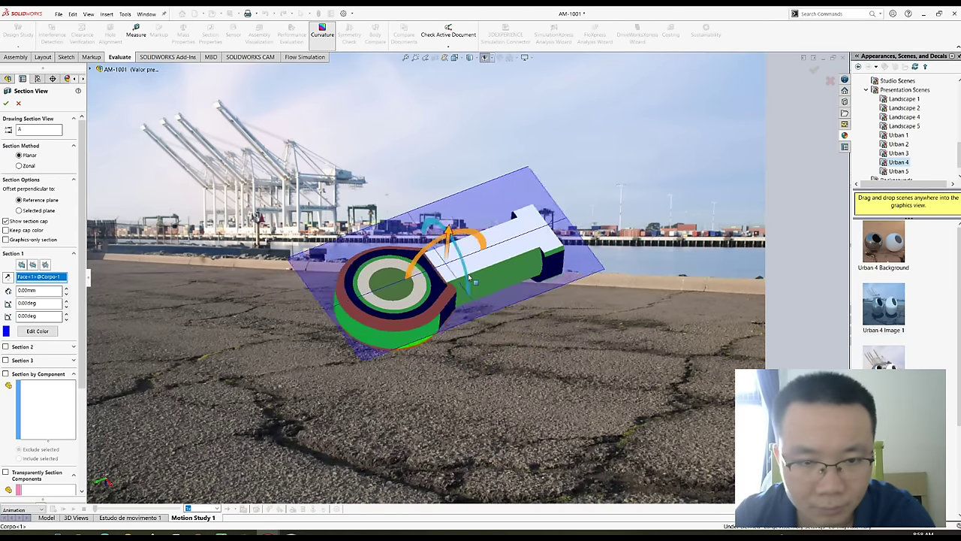
key("Up")
key("Up")
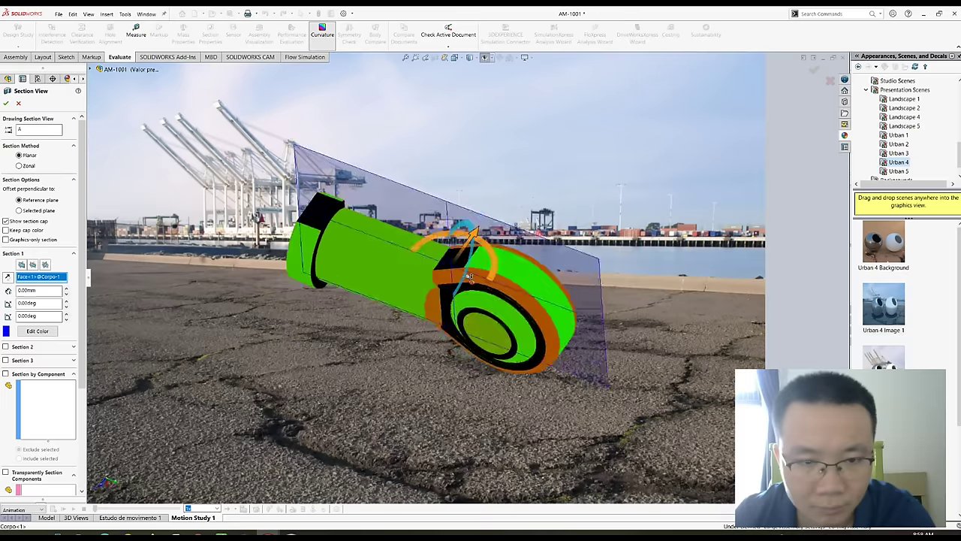
key("Up")
key("Up")
key("Up")
key("Up")
key("Up")
key("Up")
key("Up")
key("Up")
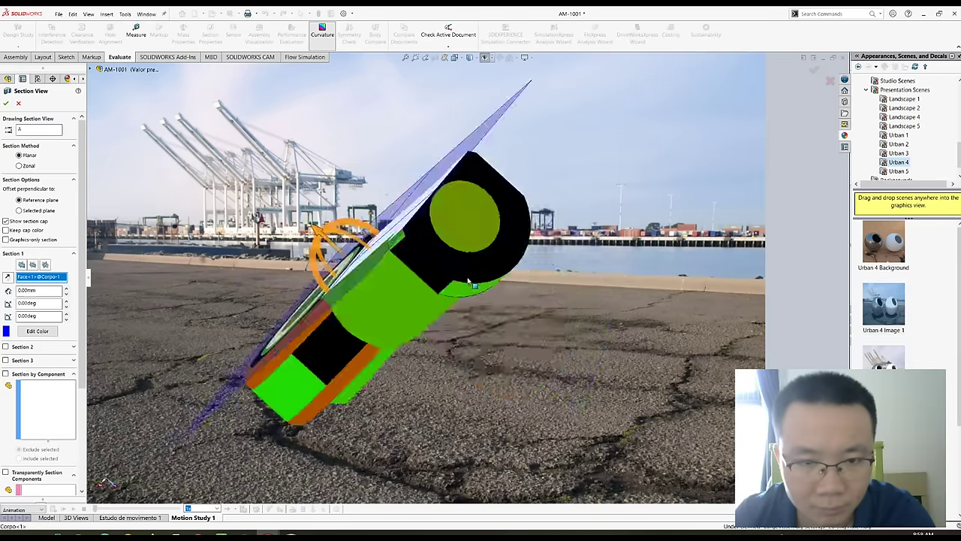
key("Up")
key("Up")
key("Up")
key("Up")
key("Up")
key("Up")
key("Up")
key("Up")
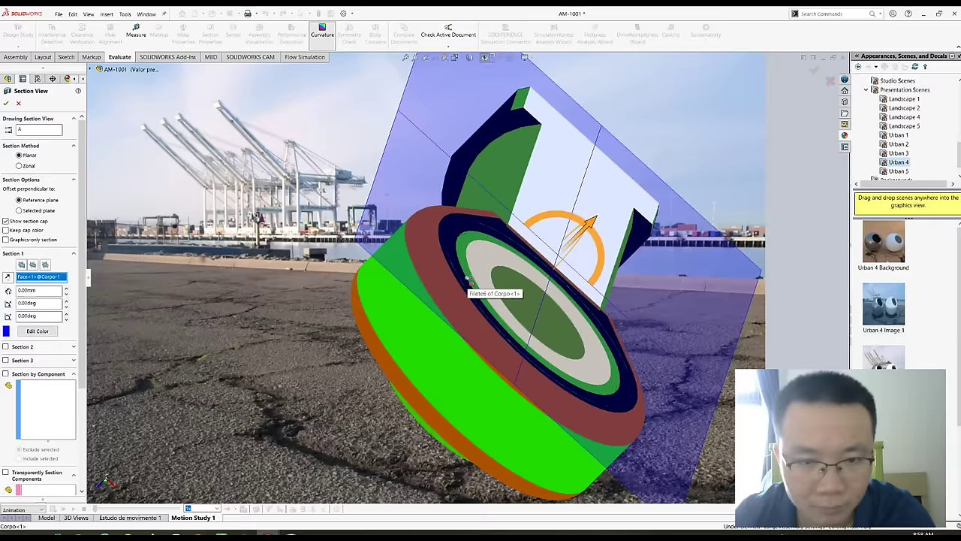
key("Up")
key("Up")
key("Up")
key("Up")
key("Up")
key("Up")
key("Up")
key("Up")
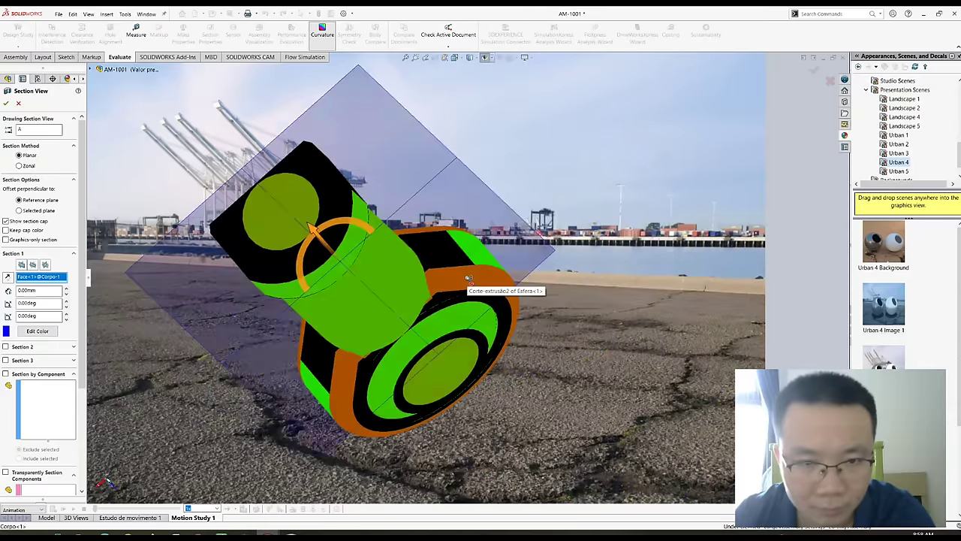
key("Up")
key("Up")
key("Up")
key("Up")
- Keep rotating to show the cut eye face, shank end and rings, then orbit to a new angle
key("Up")
key("Up")
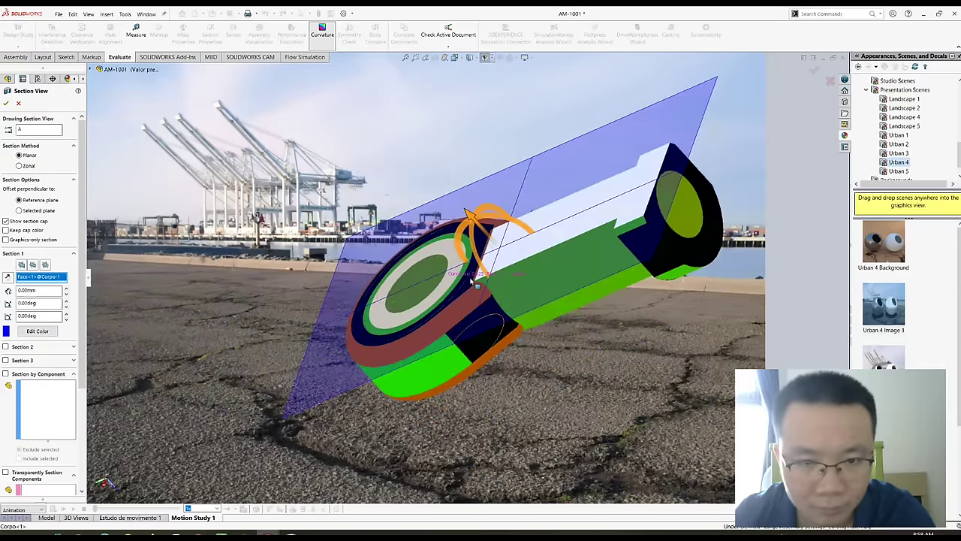
key("Up")
key("Up")
key("Up")
key("Up")
key("Up")
key("Up")
key("Up")
key("Up")
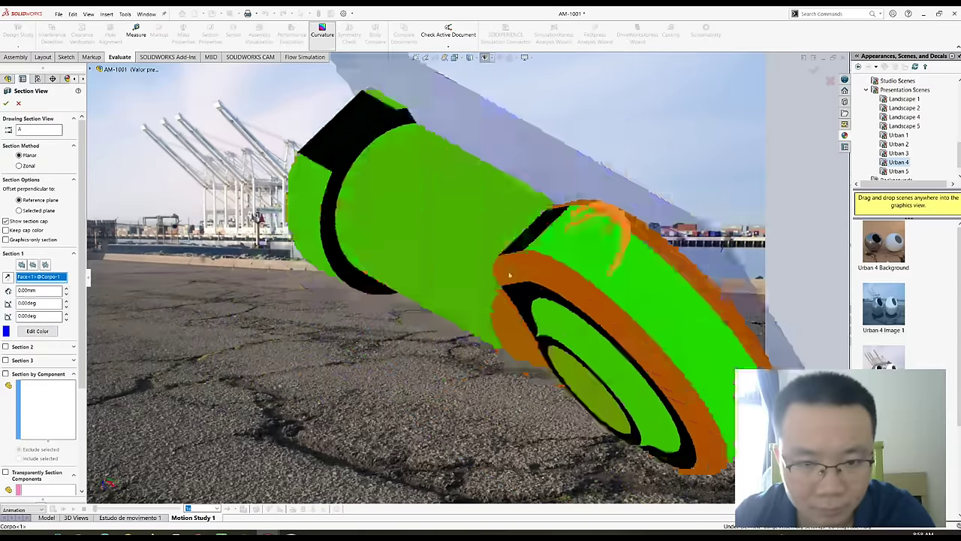
key("Up")
key("Up")
key("Up")
key("Up")
key("Up")
key("Up")
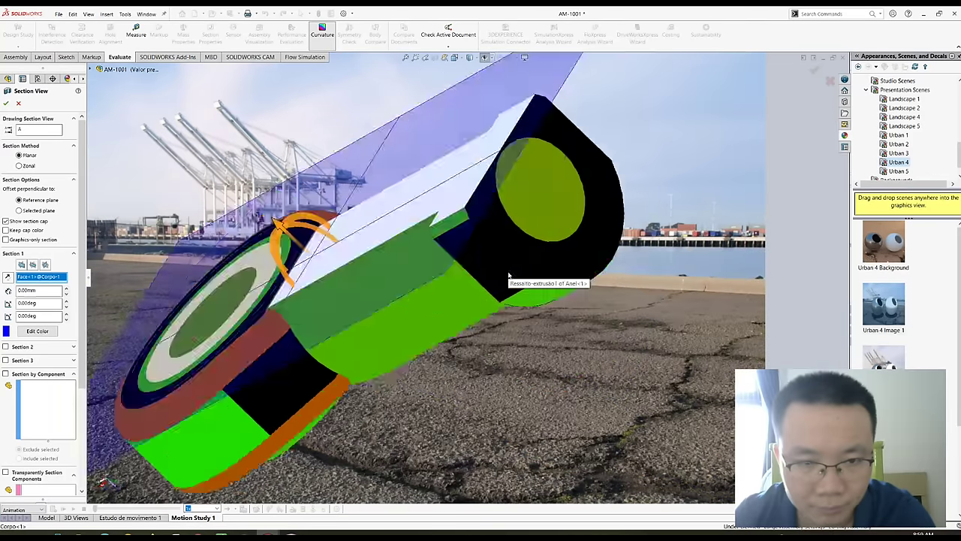
key("Up")
key("Up")
key("Up")
key("Up")
key("Up")
key("Up")
key("Up")
key("Up")
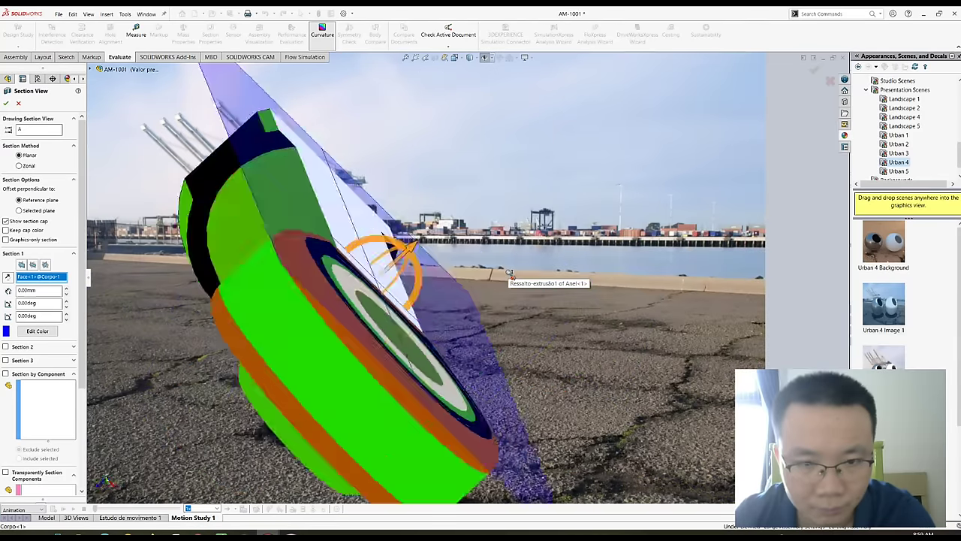
key("Up")
key("Up")
key("Up")
key("Up")
key("Up")
key("Up")
key("Up")
key("Up")
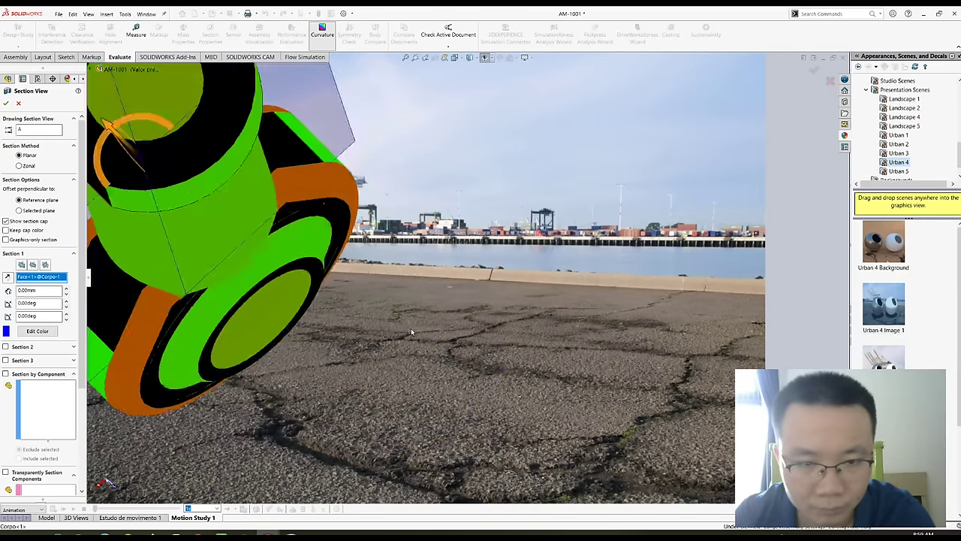
key("Up")
key("Up")
key("Up")
key("Up")
key("Up")
key("Up")
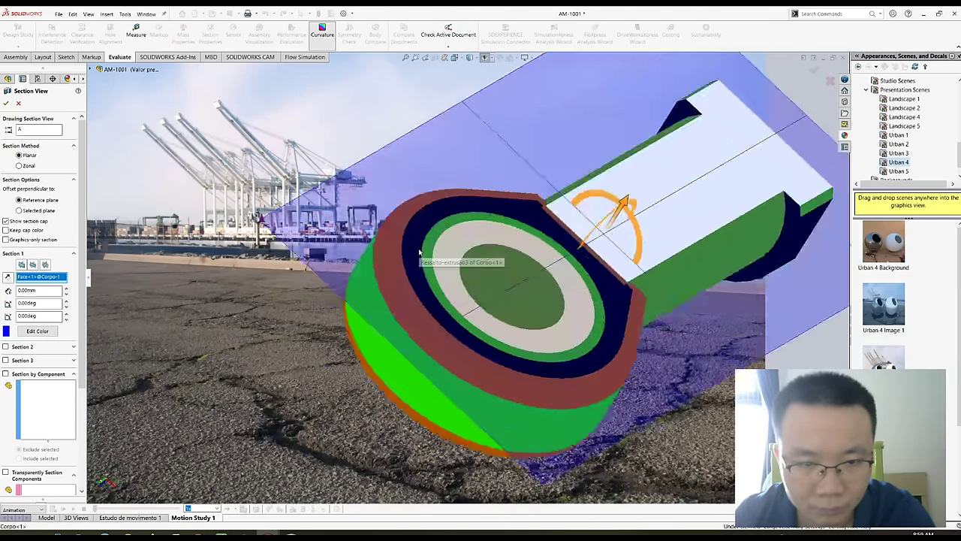
key("Up")
key("Up")
key("Up")
key("Up")
mouse_move(421, 250)
middle_mouse_down()
mouse_move(505, 290)
mouse_move(423, 294)
mouse_move(558, 229)
middle_mouse_up()
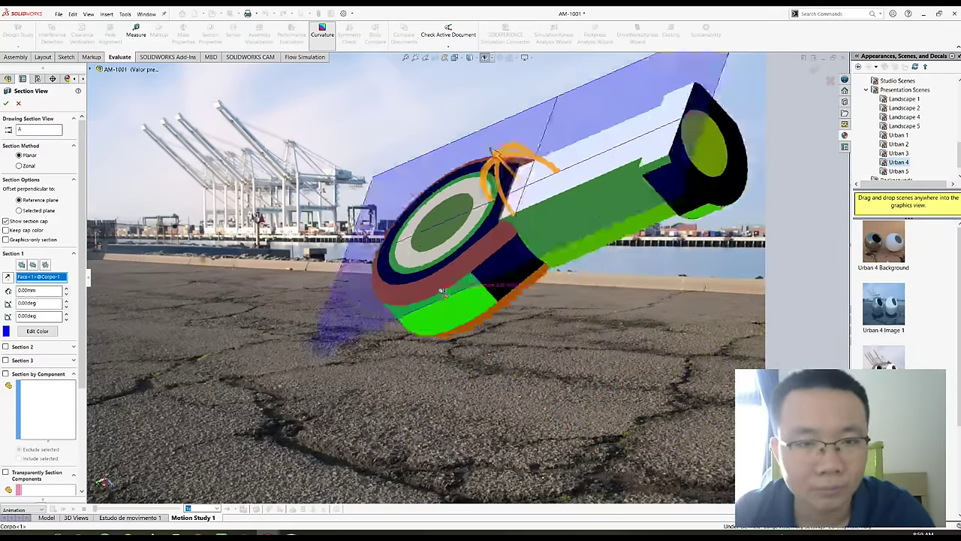
- Snap to the Ctrl+7 isometric view and rotate slightly to a lower angle on the section
key("ctrl+7")
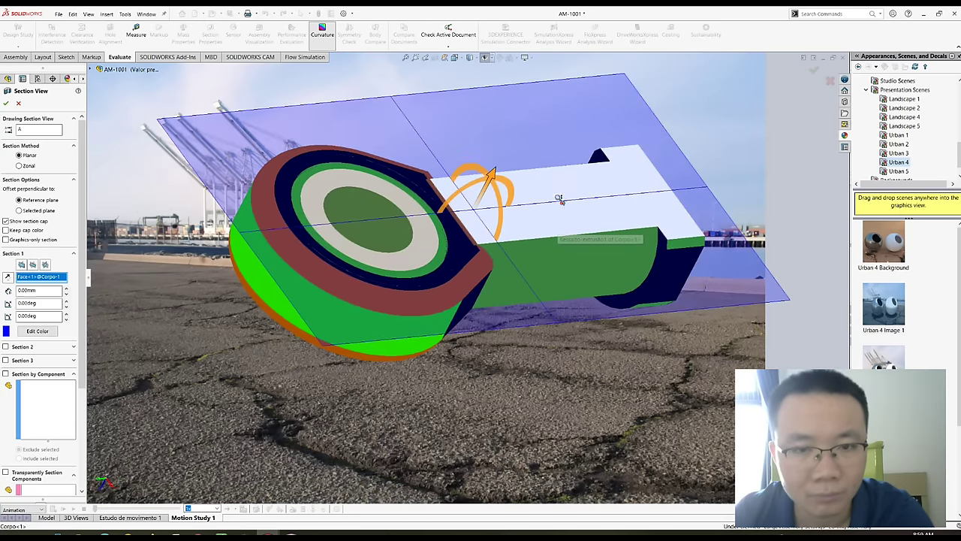
key("Left")
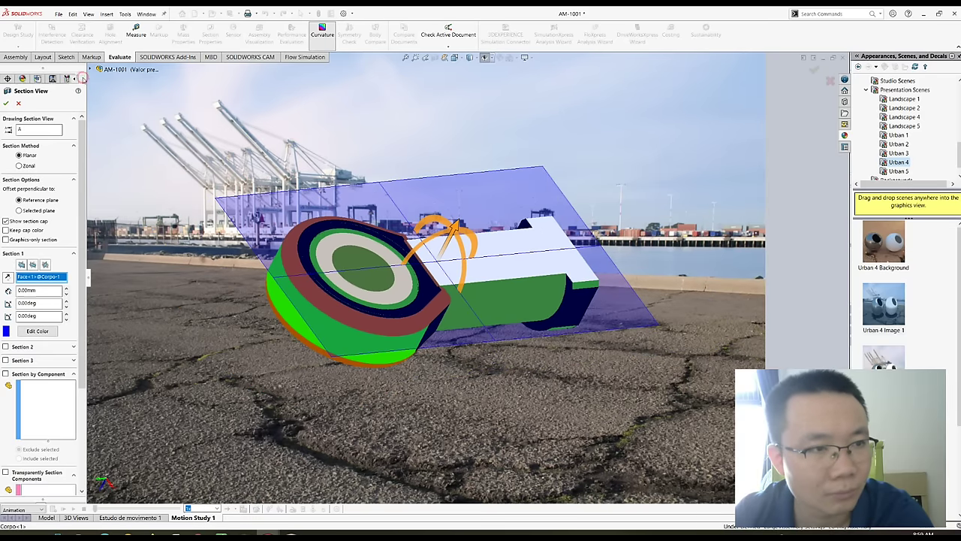
- Show the CAM Tool Crib 2 (Metric) and preview the T03 - 12 Flat End tool
left_click(67, 78)
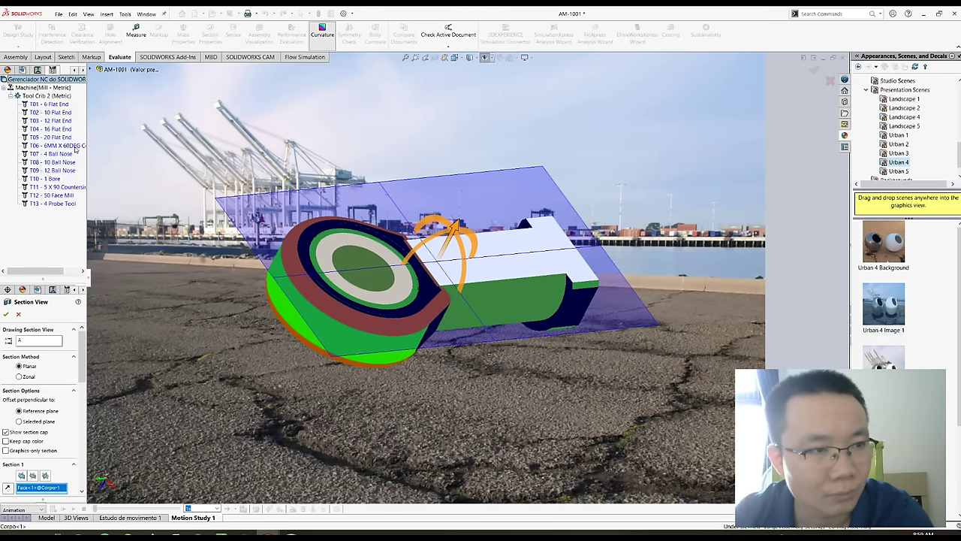
left_click(52, 121)
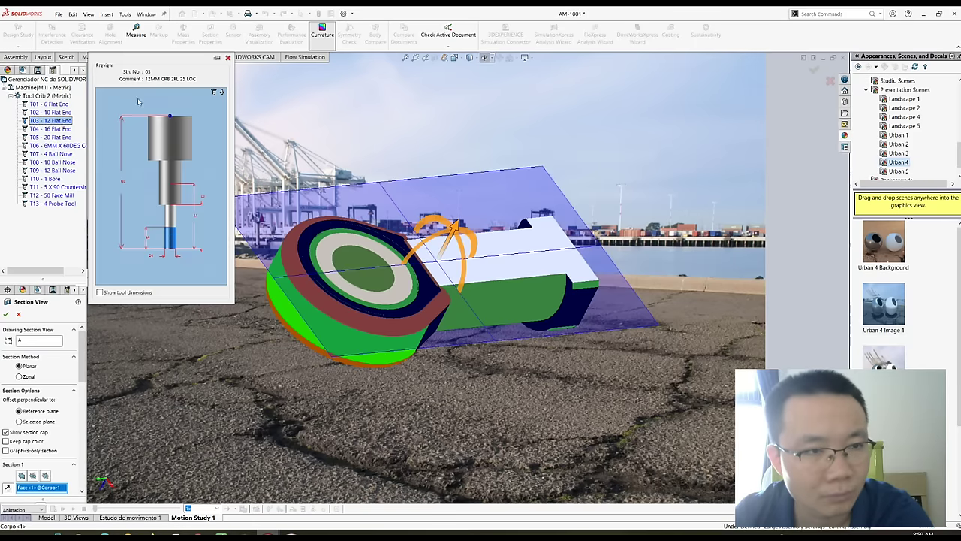
scroll(288, 284, "down", 2)
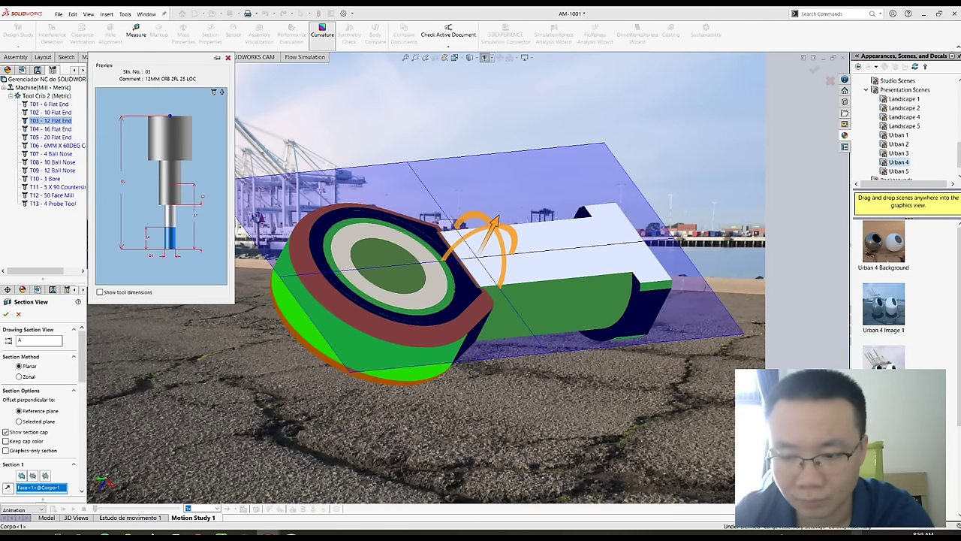
left_click(839, 531)
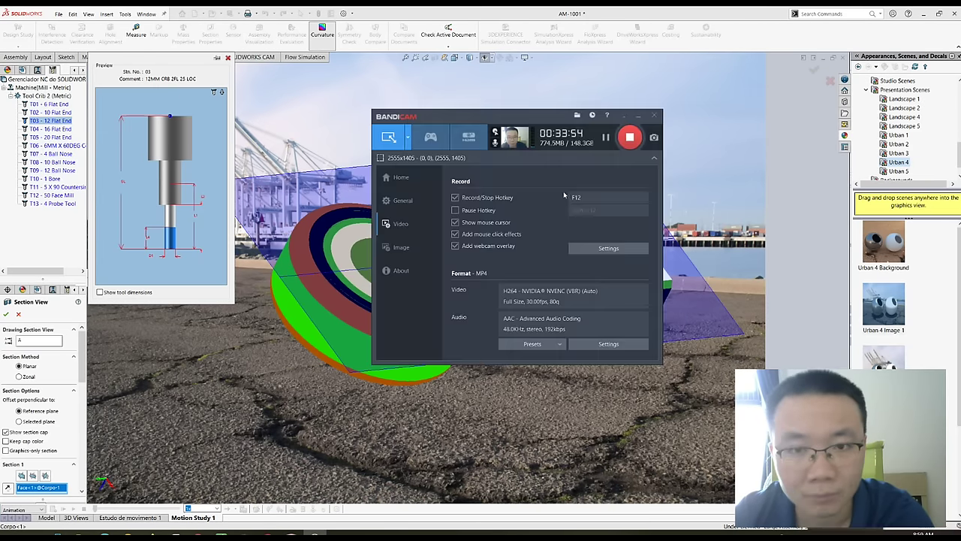
left_click(624, 116)
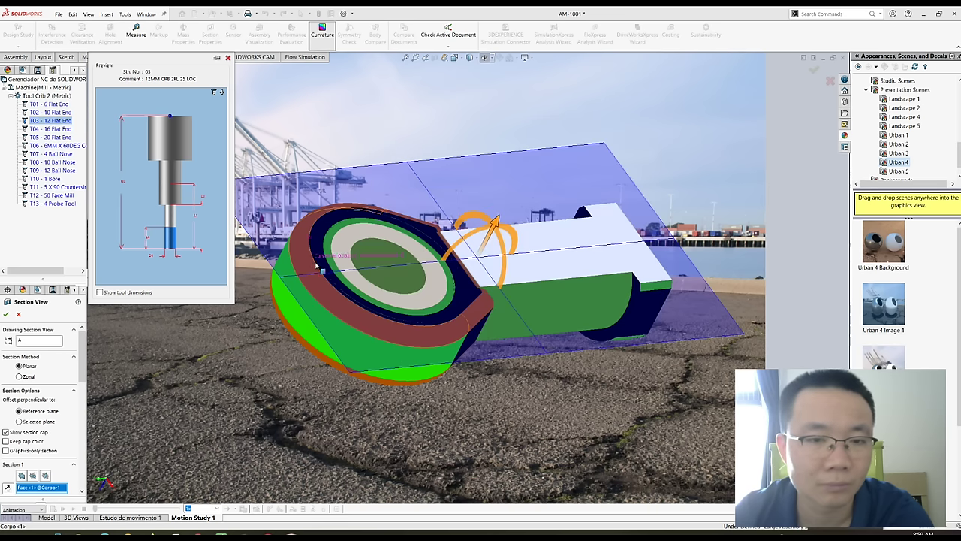
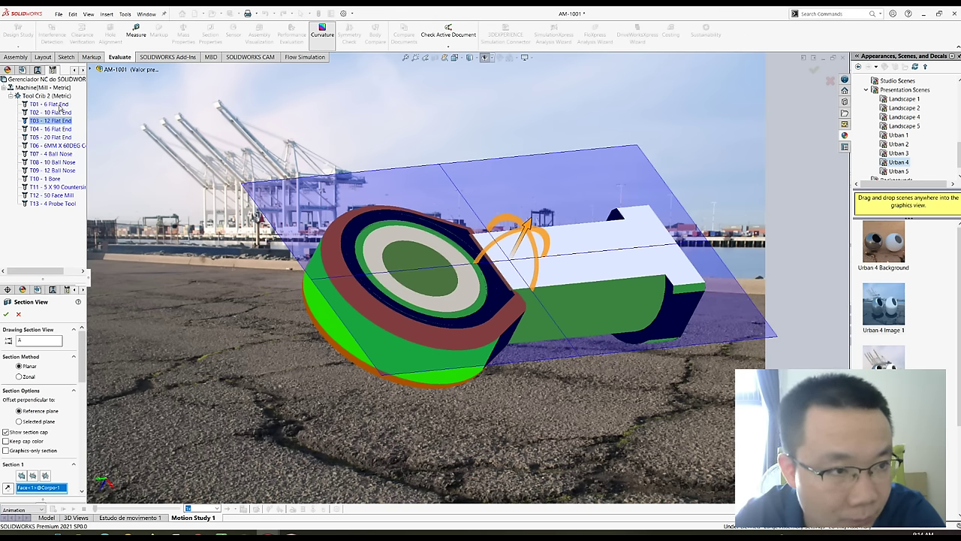
- Shade the sectioned rod end by surface curvature with Evaluate > Curvature
left_click(60, 105)
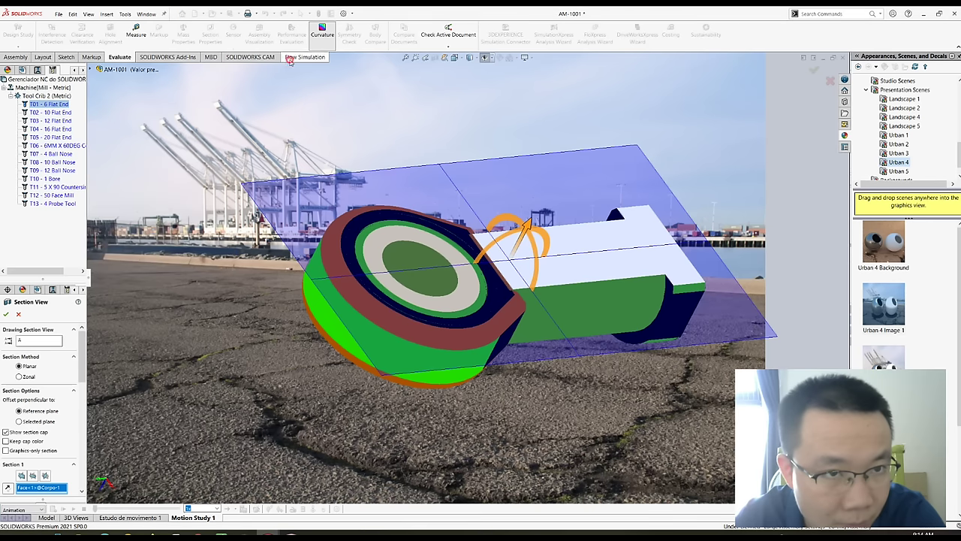
left_click(290, 59)
left_click(247, 60)
left_click(208, 61)
left_click(121, 60)
left_click(324, 32)
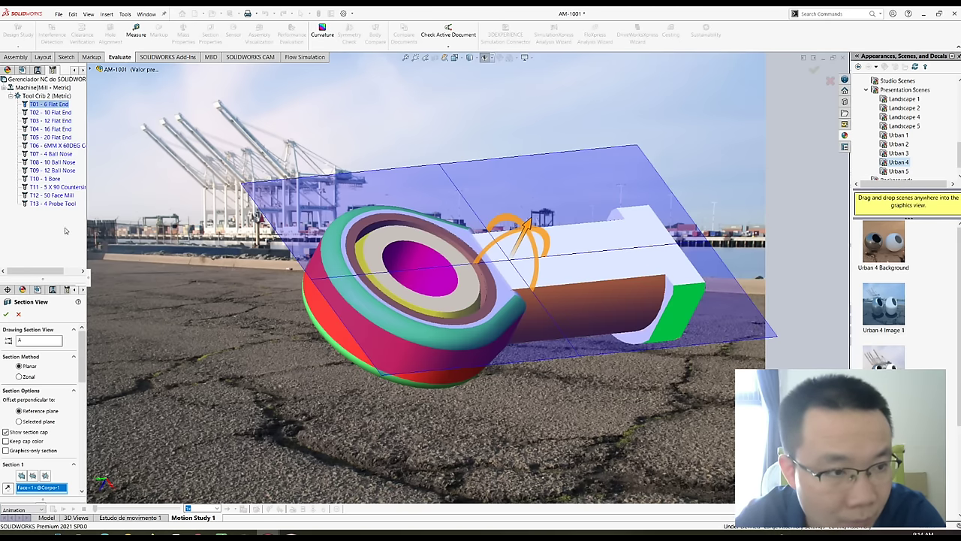
- Preview the T10 - 1 Bore tool, then the T07 - 4 Ball Nose tool from the tool crib
left_click(47, 179)
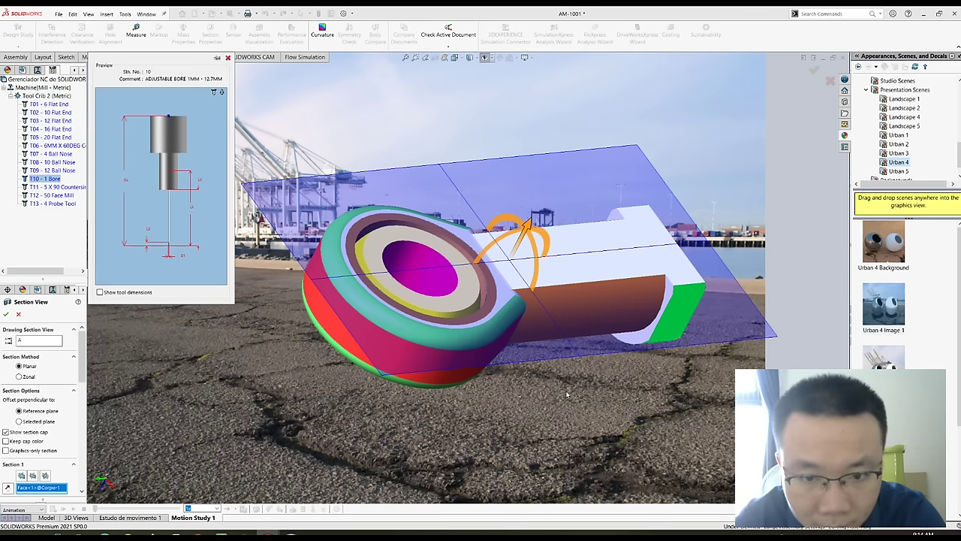
middle_click_drag(566, 390, 553, 369)
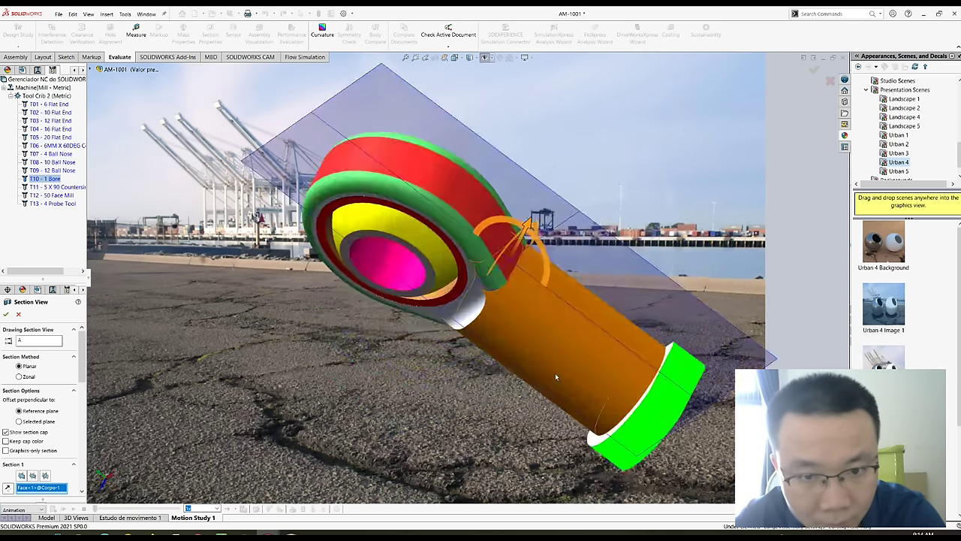
mouse_move(553, 369)
middle_mouse_down()
mouse_move(549, 344)
mouse_move(577, 289)
mouse_move(430, 297)
middle_mouse_up()
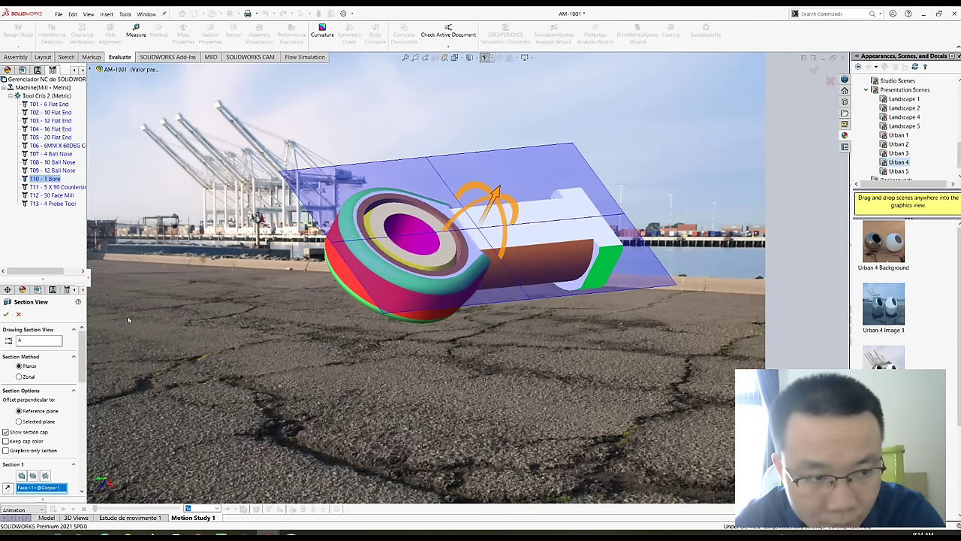
left_click(82, 292)
scroll(44, 406, "down", 3)
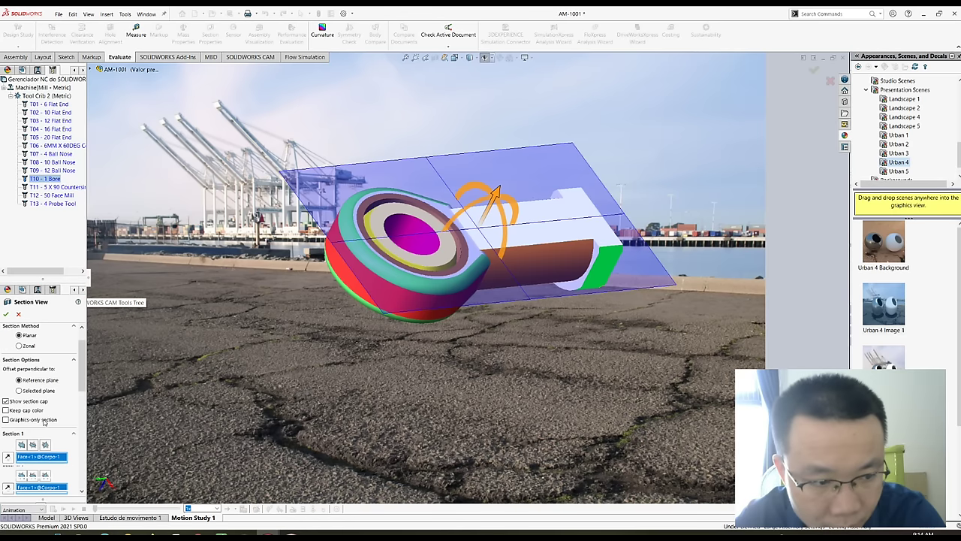
scroll(44, 420, "down", 3)
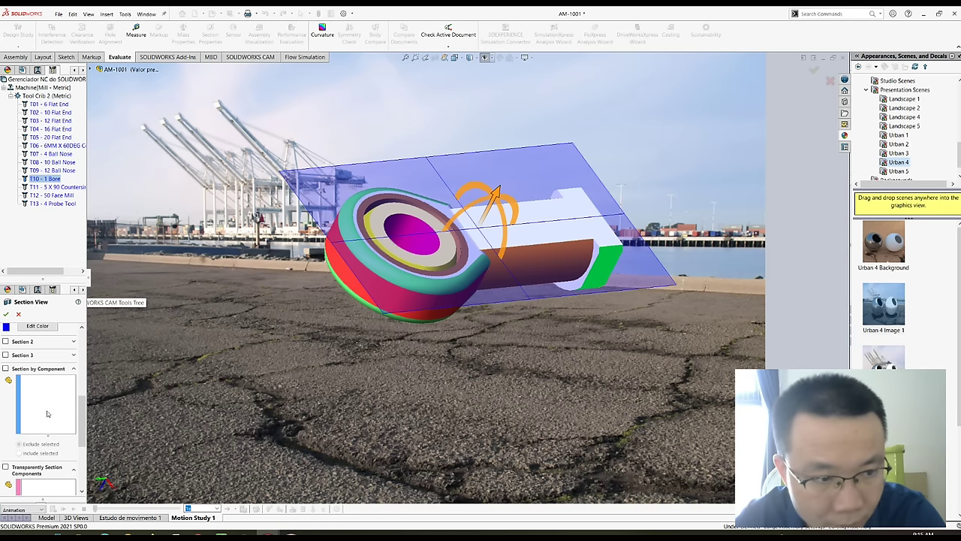
left_click(64, 155)
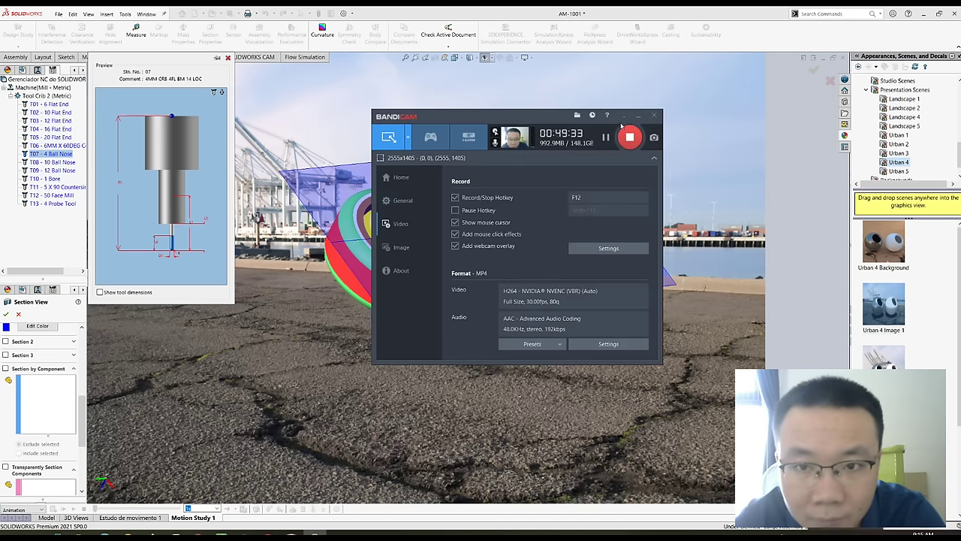
left_click(625, 120)
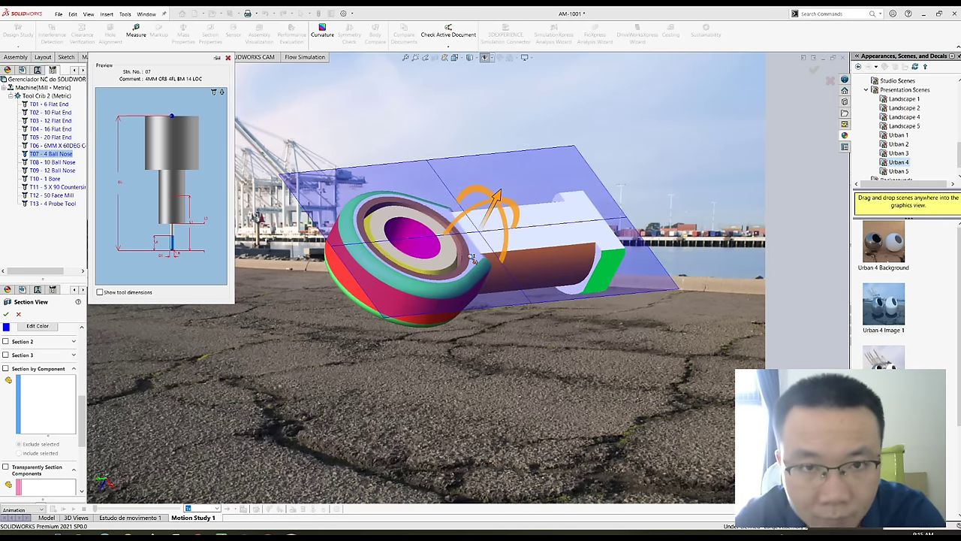
scroll(473, 260, "up", 3)
scroll(473, 260, "down", 1)
scroll(473, 260, "up", 1)
scroll(473, 260, "down", 1)
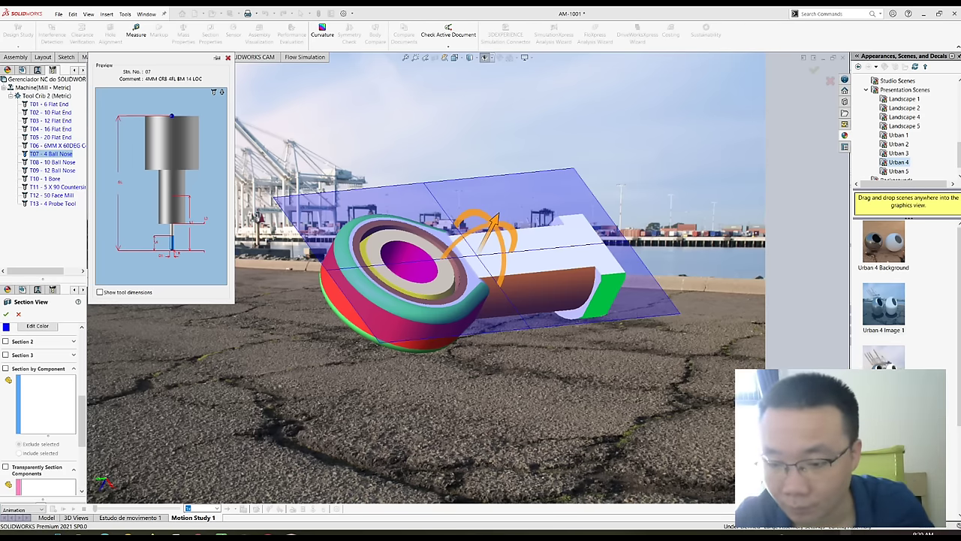
left_click(846, 533)
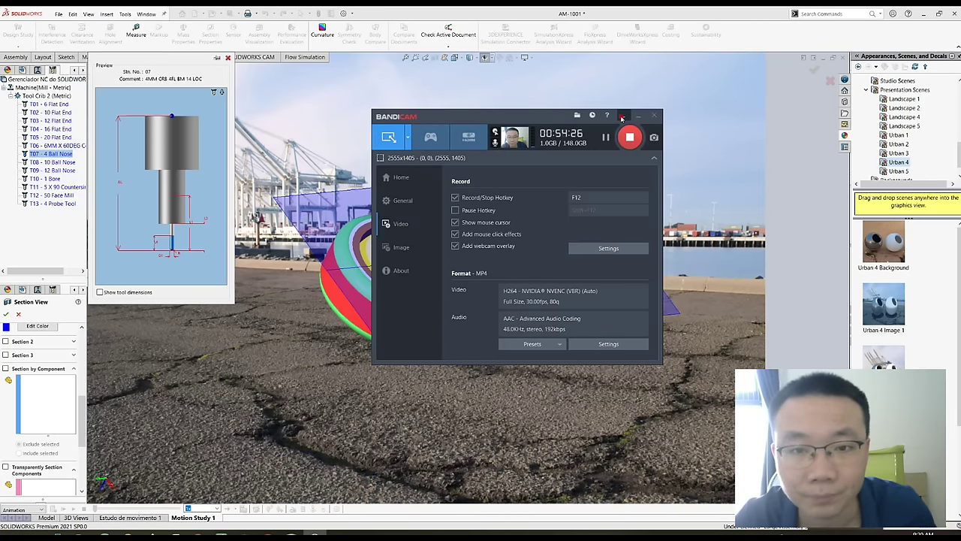
left_click(636, 116)
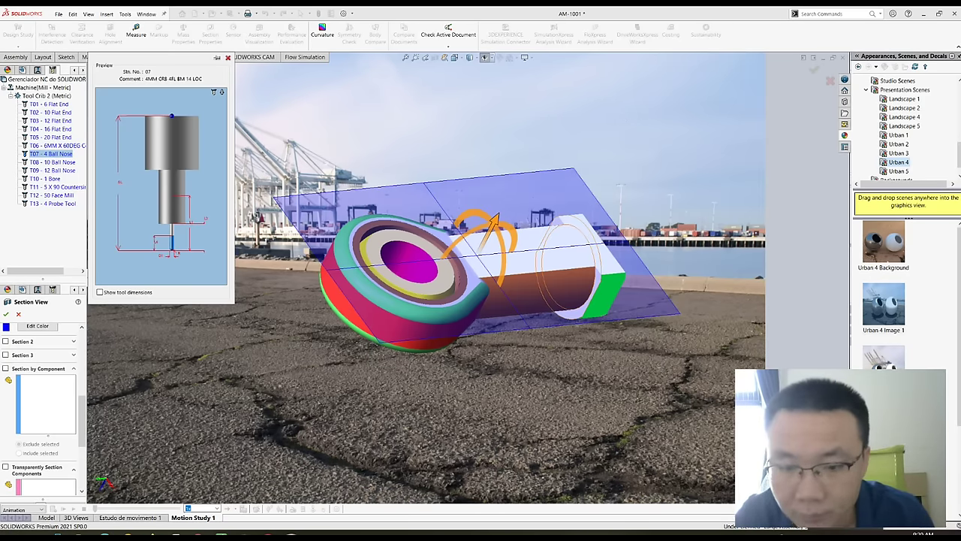
left_click(228, 58)
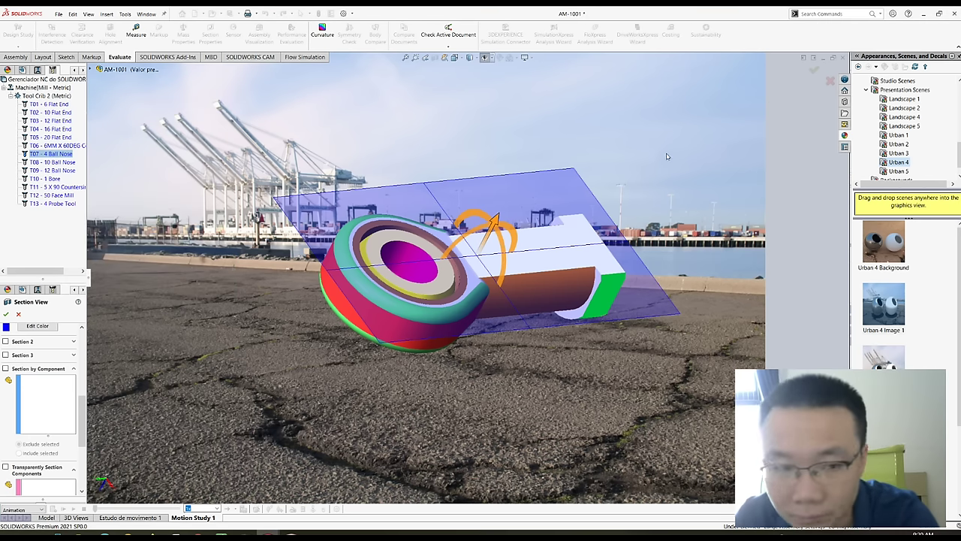
- Exit the section view so the full rod end is shown
left_click(16, 315)
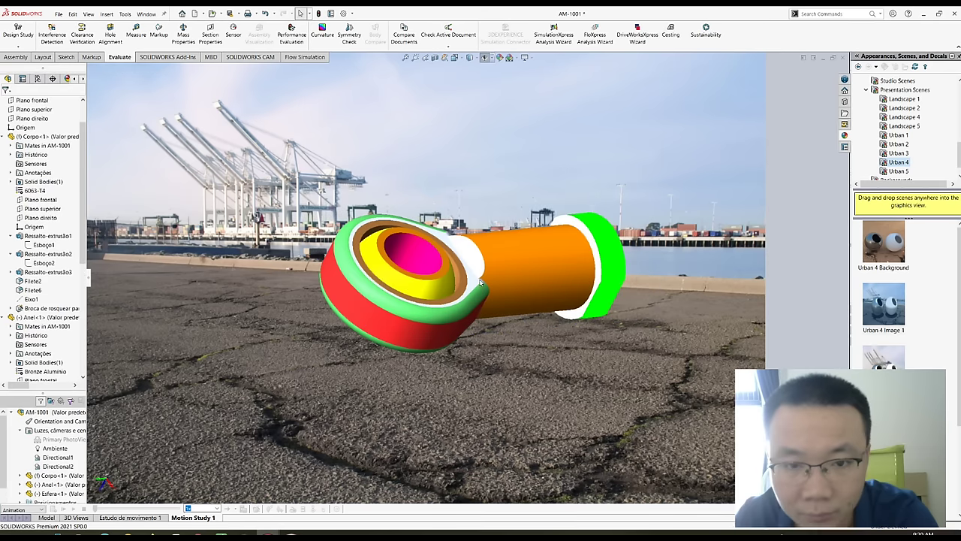
left_click(45, 272)
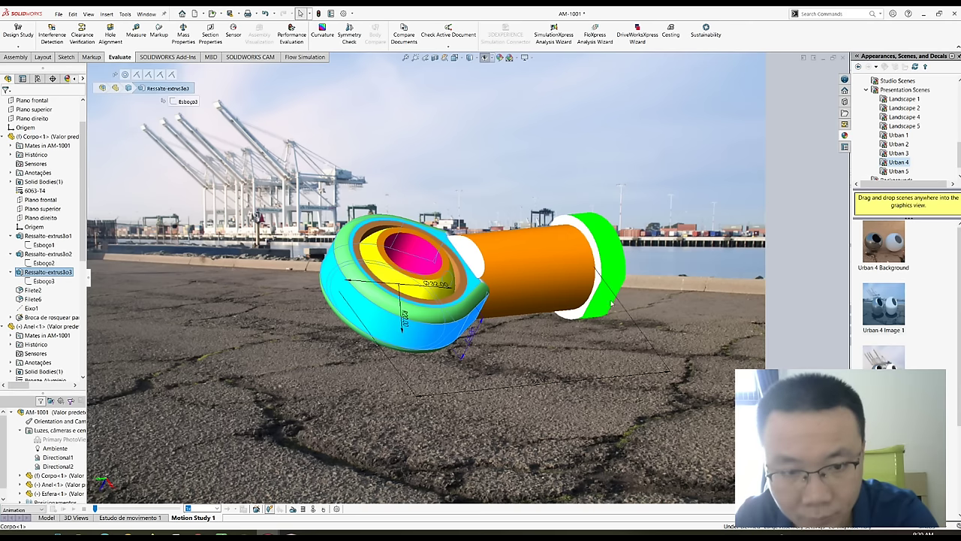
mouse_move(666, 341)
middle_mouse_down()
mouse_move(649, 329)
mouse_move(675, 338)
middle_mouse_up()
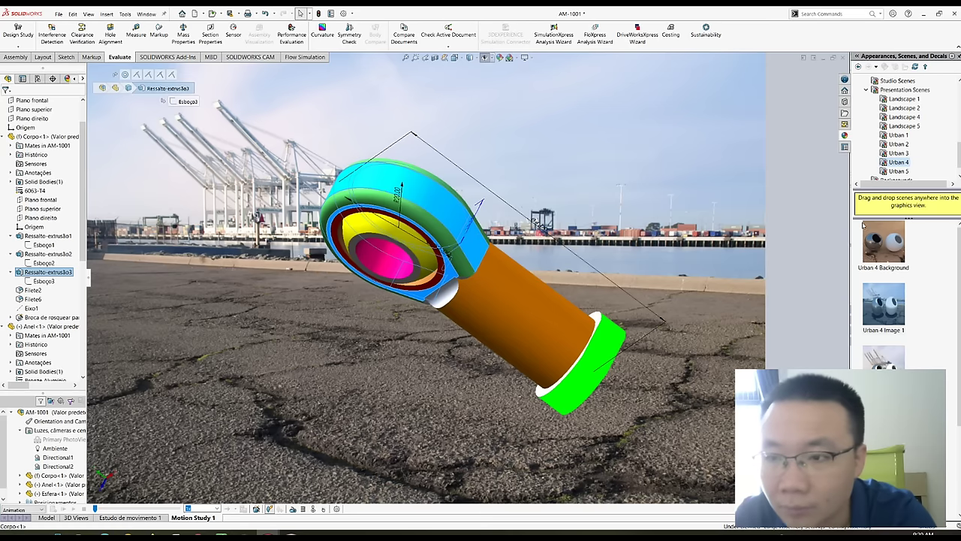
- Drag the closer Urban 4 harbour-crane image into the viewport as the background
scroll(884, 293, "down", 1)
scroll(883, 292, "down", 1)
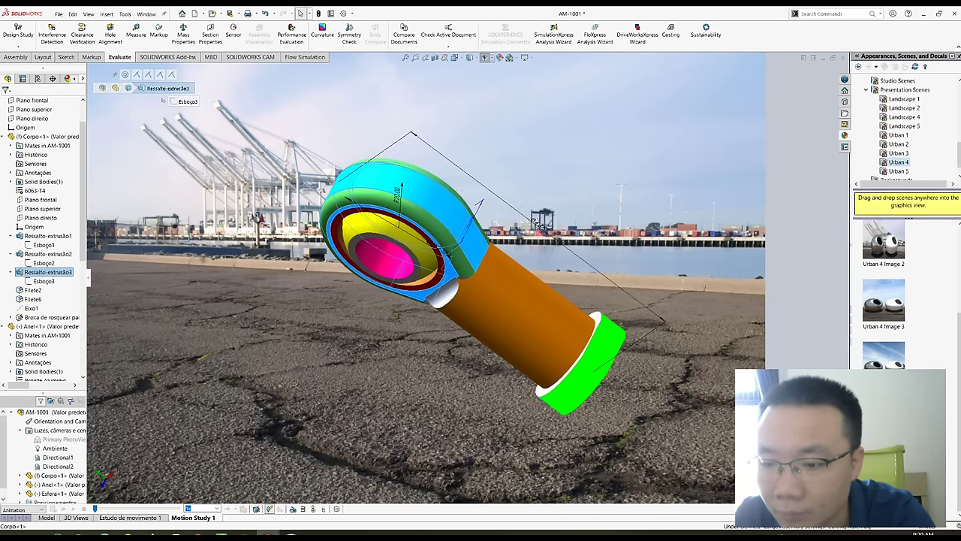
left_click_drag(883, 240, 567, 300)
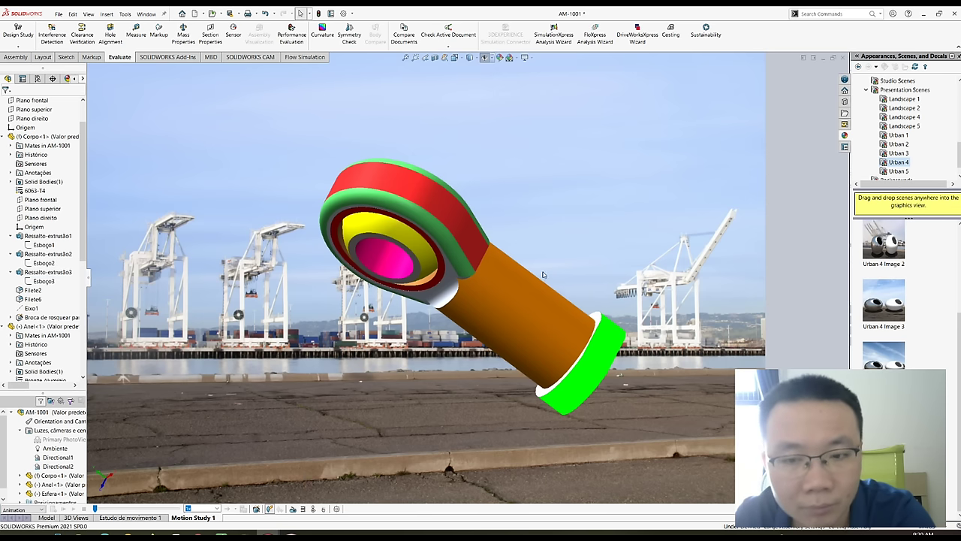
left_click(34, 272)
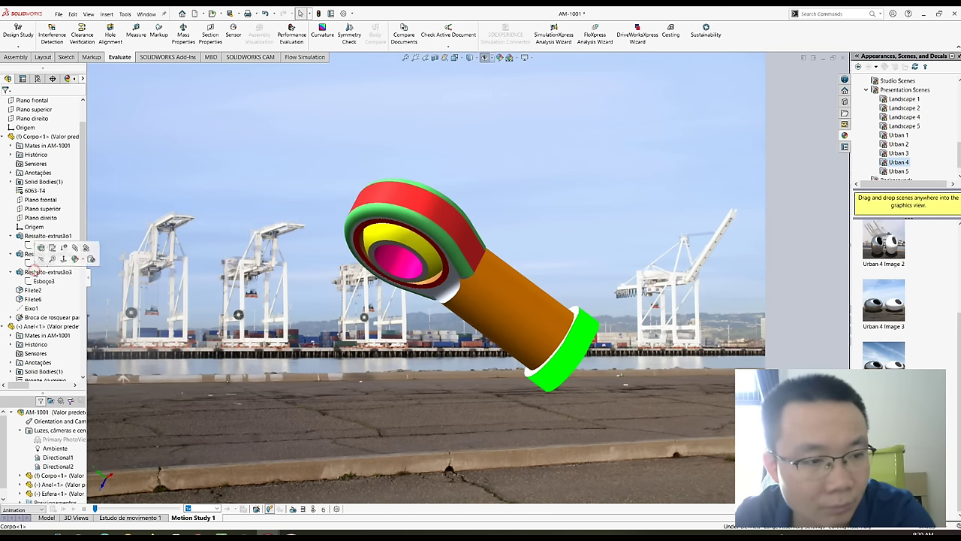
double_click(34, 272)
middle_click_drag(450, 240, 492, 243)
scroll(492, 243, "up", 2)
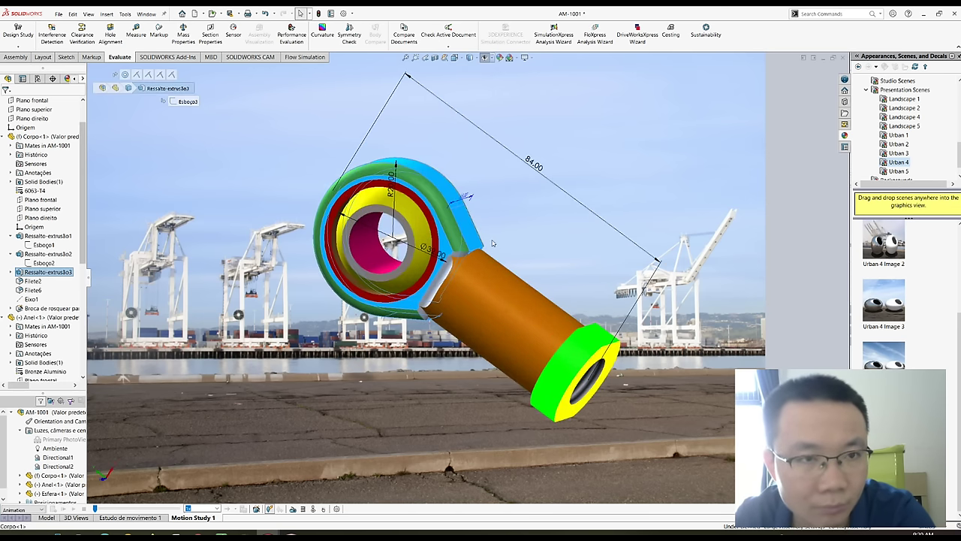
key("Up")
key("Up")
key("Up")
key("Up")
key("Up")
key("Up")
key("Up")
key("Up")
key("Up")
key("Up")
key("Up")
key("Up")
key("Up")
key("Up")
key("Up")
key("Up")
key("Up")
key("Up")
key("Up")
key("Up")
key("Up")
key("Up")
key("Up")
key("Up")
key("Up")
key("Up")
key("Up")
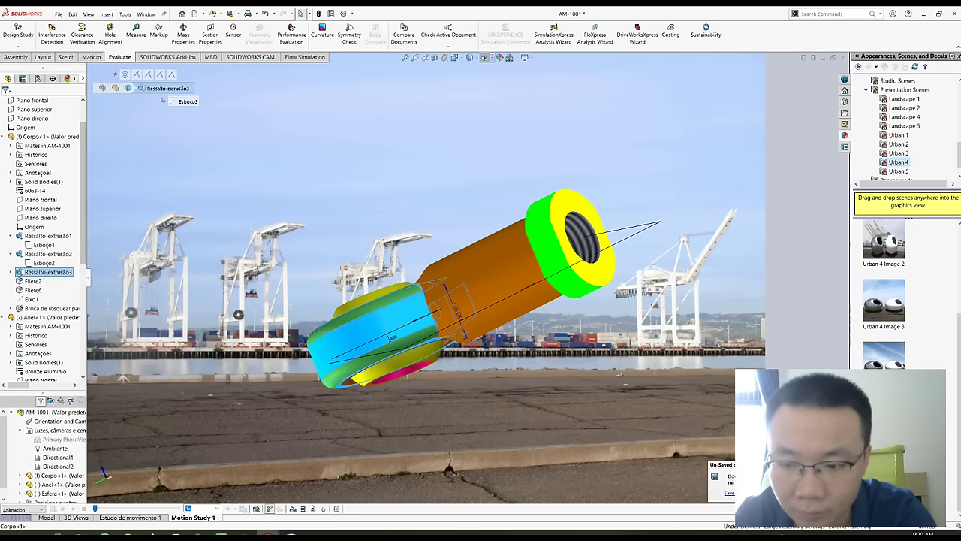
key("Up")
key("Up")
key("Up")
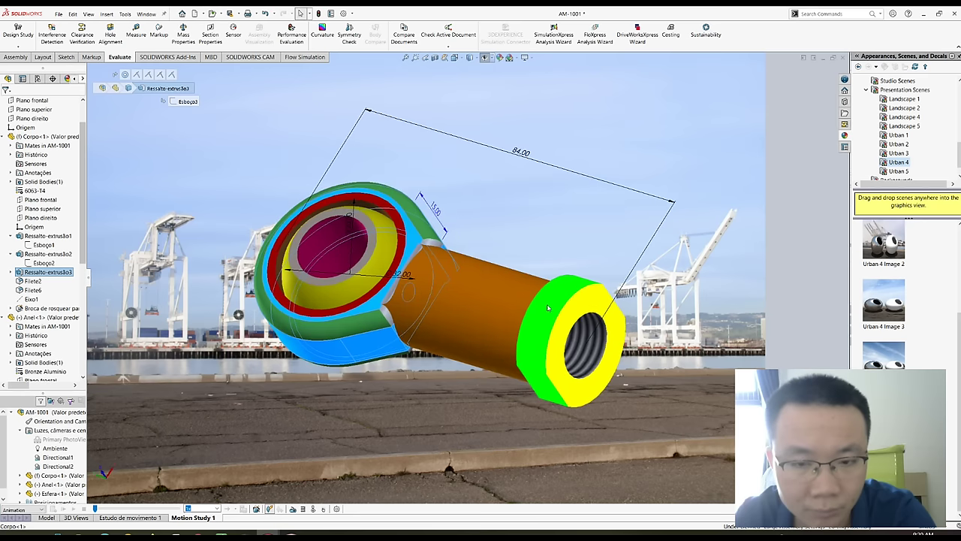
key("Up")
key("Up")
key("Up")
key("Up")
key("Up")
key("Up")
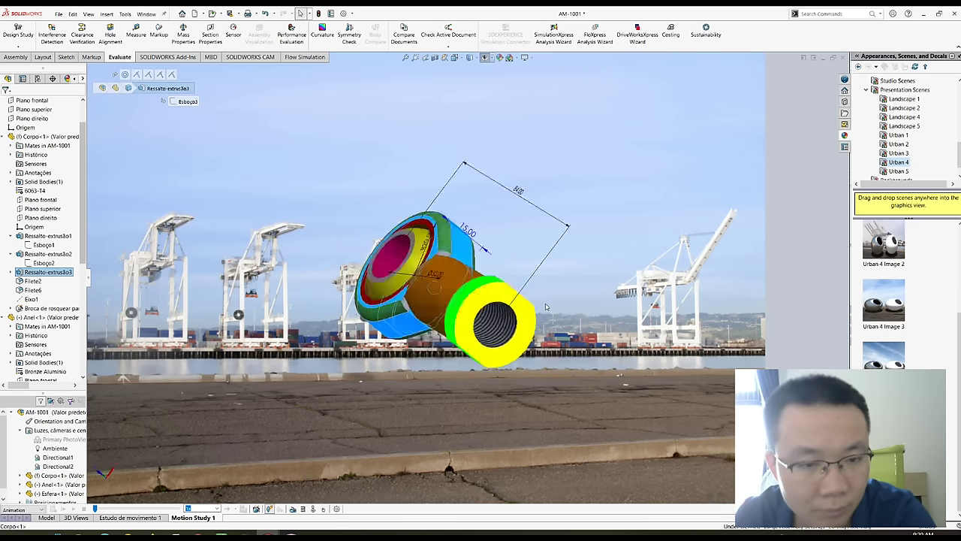
key("Up")
key("Up")
key("Up")
key("Up")
key("Up")
key("Up")
key("Up")
key("Up")
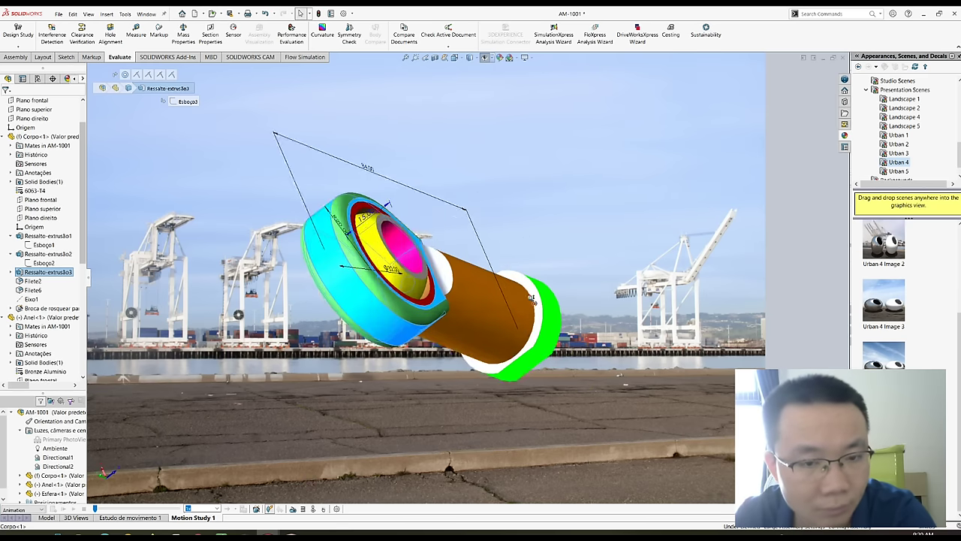
key("Up")
key("Up")
key("Up")
key("Up")
key("Up")
key("Up")
key("Up")
key("Up")
key("Up")
key("Up")
key("Up")
key("Up")
key("Up")
key("Up")
key("Up")
key("Up")
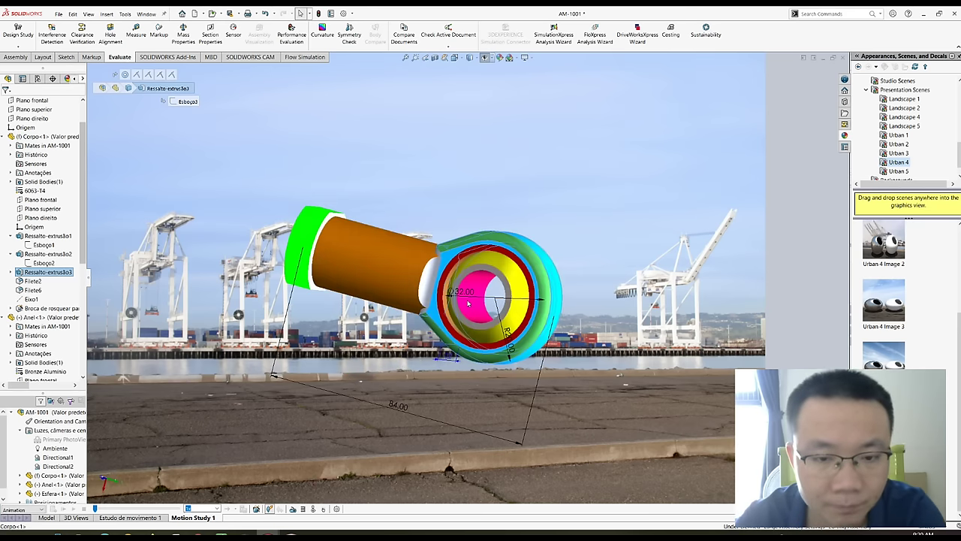
key("Up")
key("Up")
key("Up")
key("Up")
key("Up")
key("Up")
key("Up")
key("Up")
key("Up")
key("Up")
key("Up")
key("Up")
key("Up")
key("Up")
key("Up")
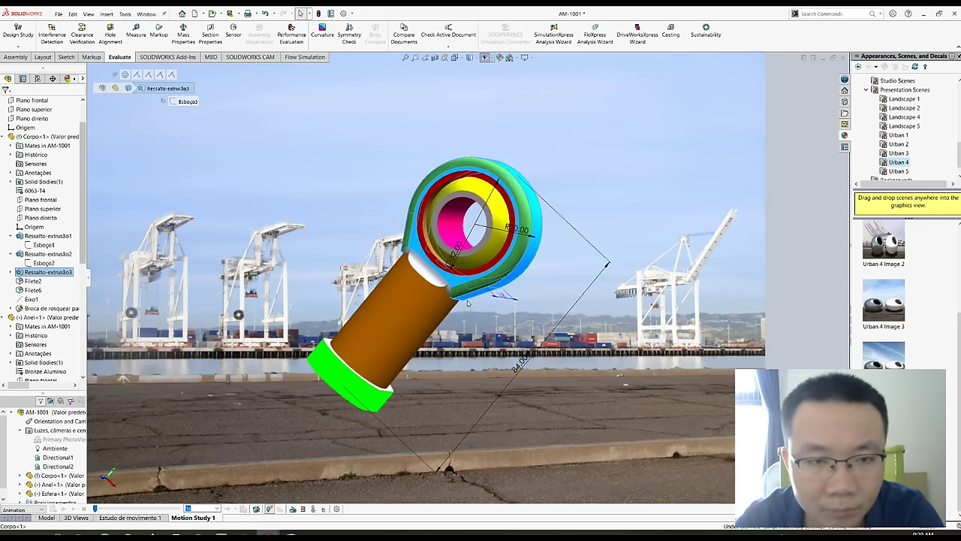
key("Up")
key("Up")
key("Up")
key("Up")
key("Up")
key("Up")
key("Up")
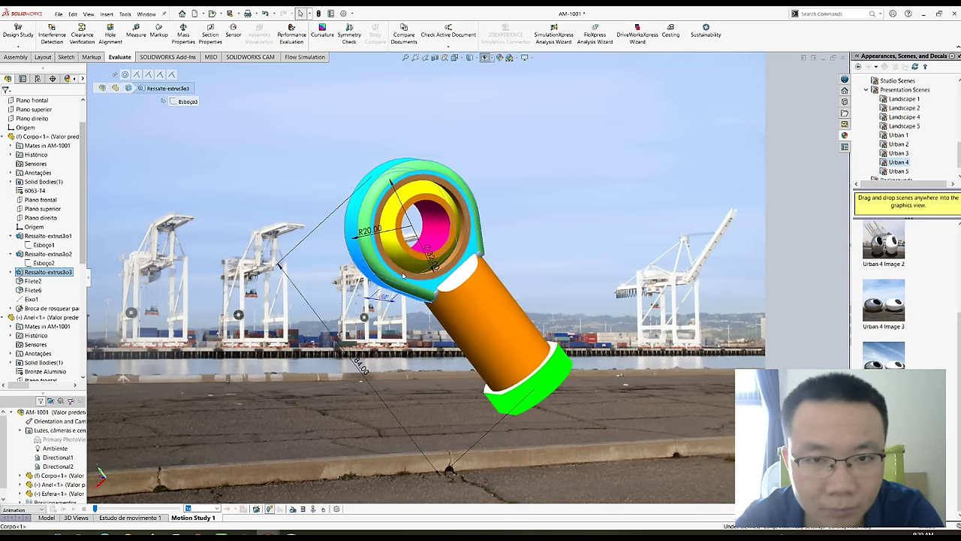
key("Up")
key("Up")
key("Up")
key("Up")
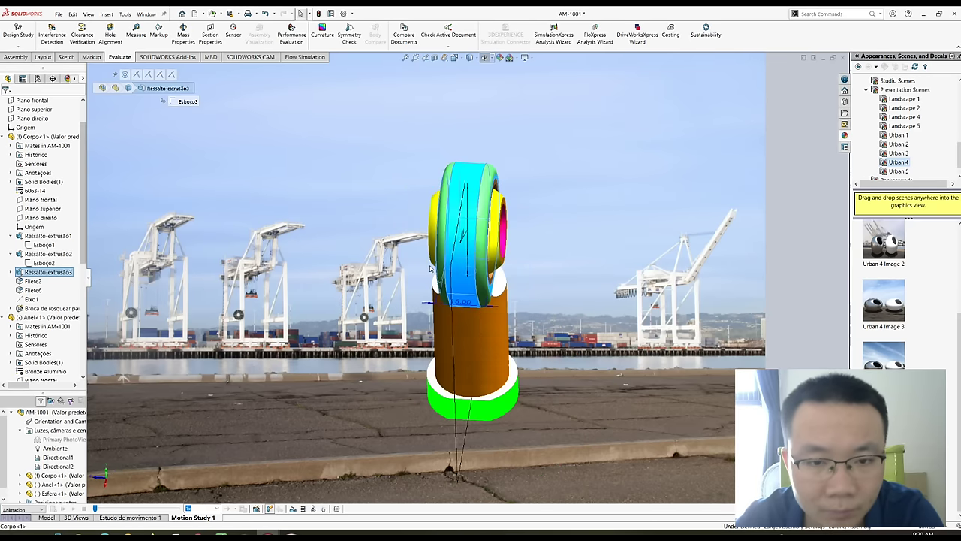
middle_click_drag(431, 268, 502, 272)
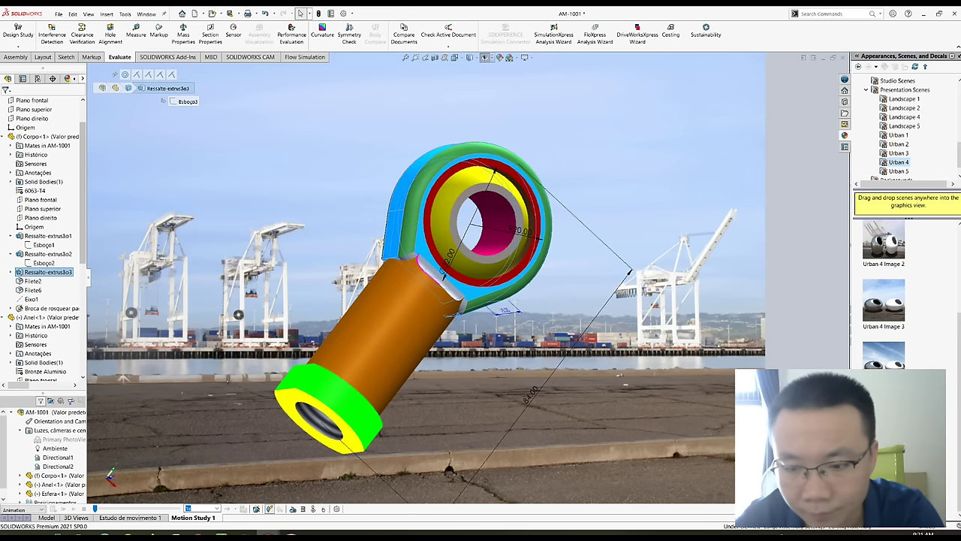
left_click(849, 532)
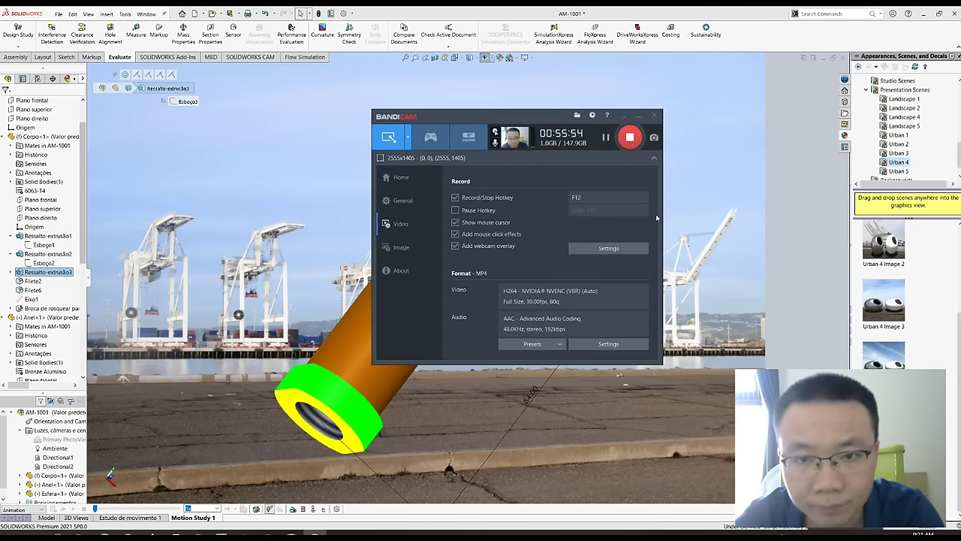
left_click(623, 118)
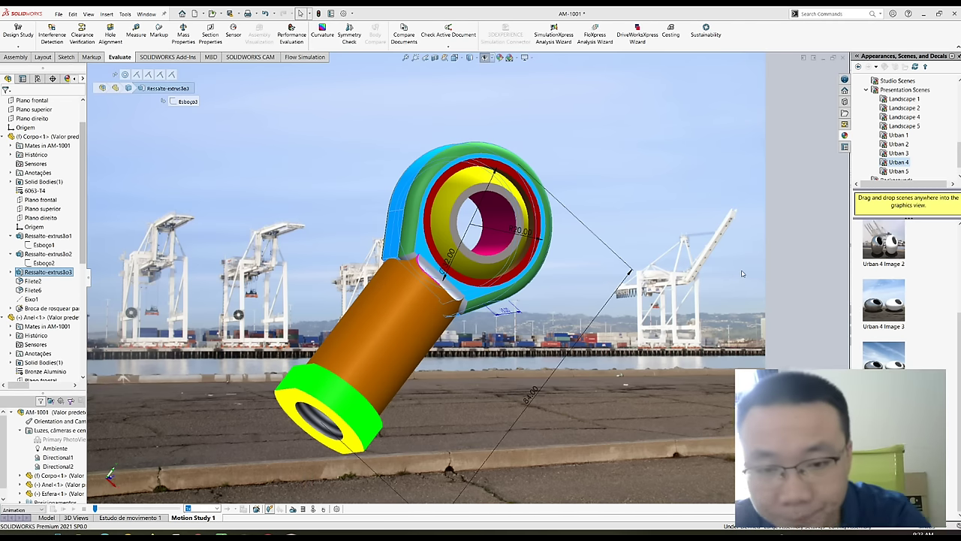
- Reorient the rod end and select Ressalto-extrusão3 to show its R20.00 and 84.00 dimensions
middle_click_drag(513, 348, 414, 238)
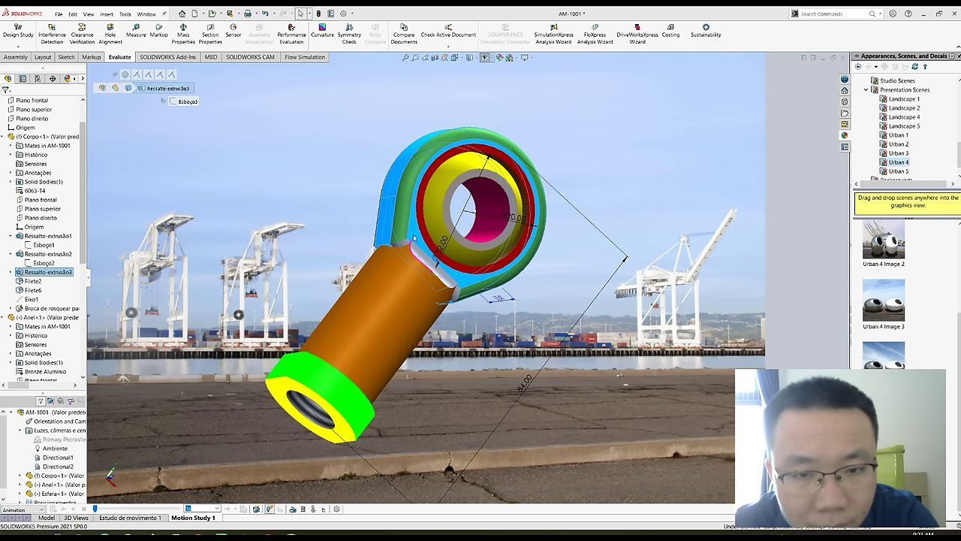
scroll(364, 234, "down", 2)
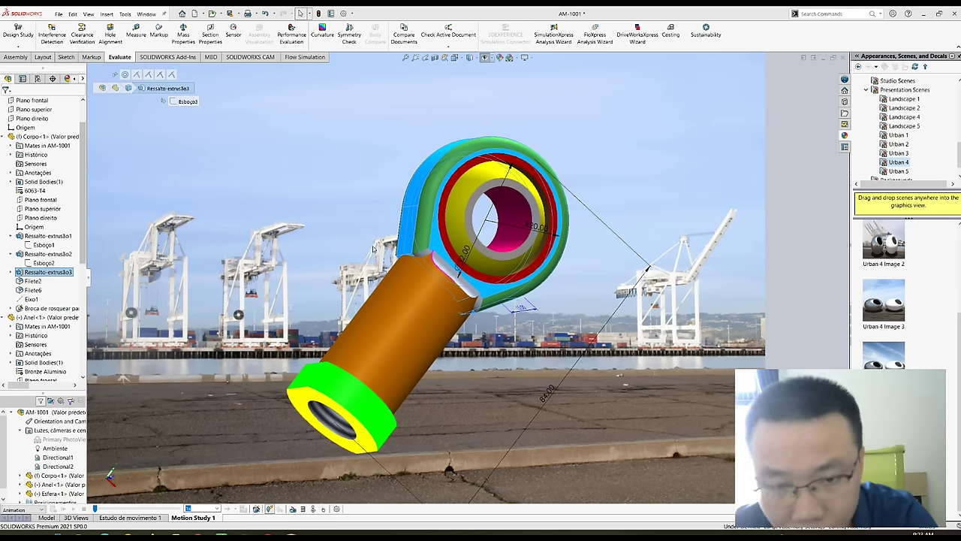
scroll(455, 301, "up", 2)
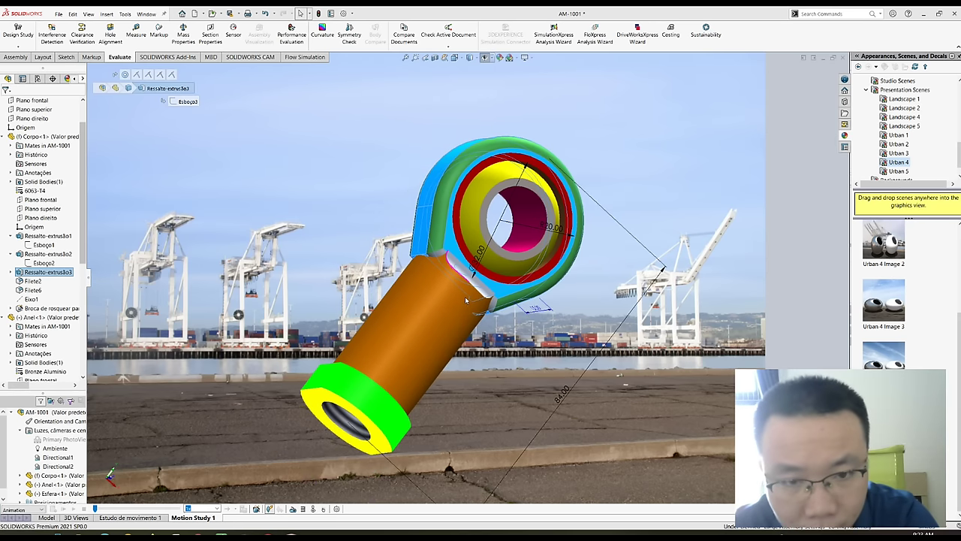
mouse_move(465, 300)
middle_mouse_down()
mouse_move(538, 330)
mouse_move(414, 256)
middle_mouse_up()
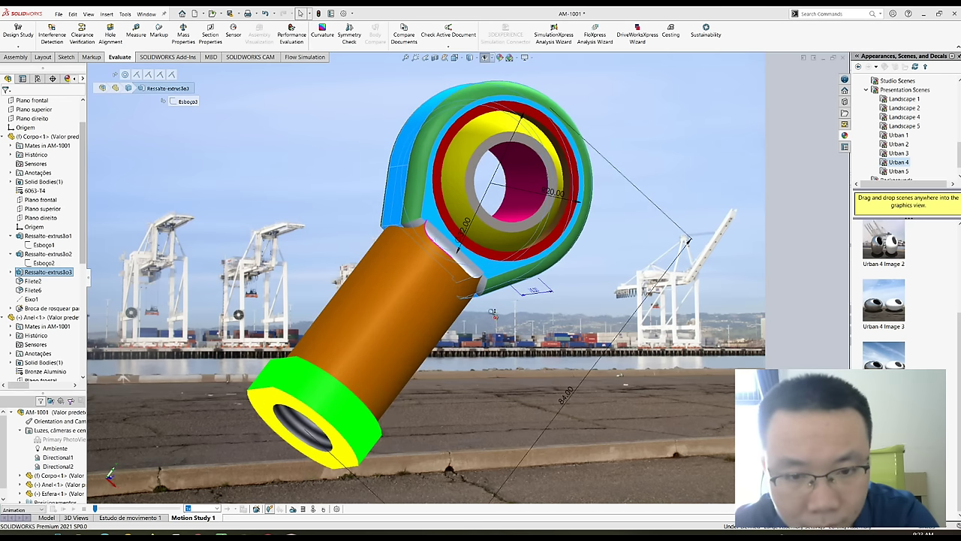
left_click(368, 231)
mouse_move(367, 231)
middle_mouse_down()
mouse_move(426, 259)
mouse_move(360, 285)
middle_mouse_up()
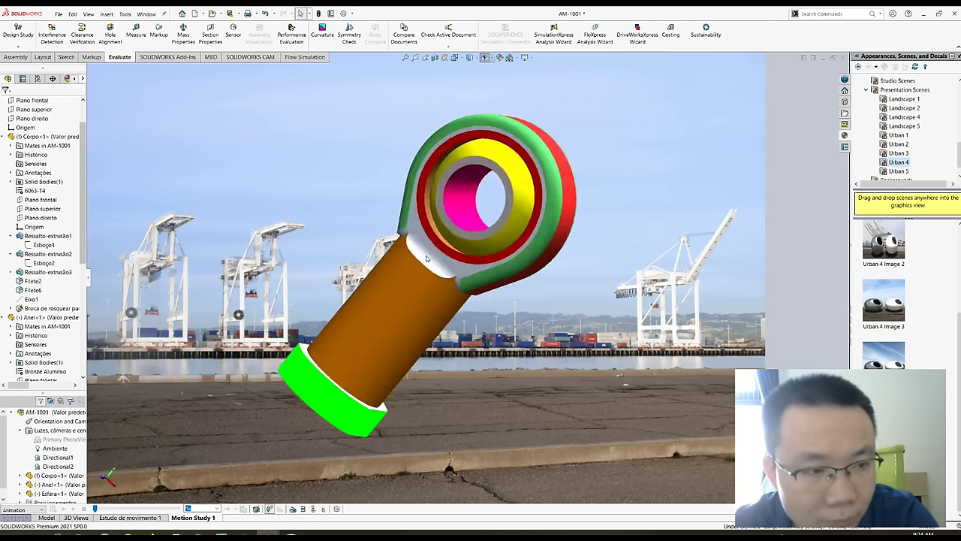
left_click(52, 273)
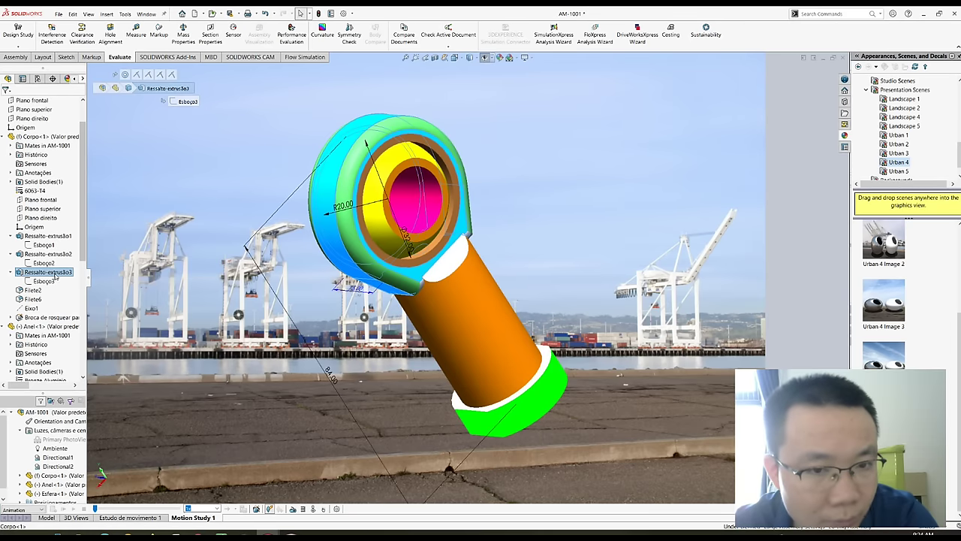
- Spin the model with the arrow keys and start a Symmetry Check on AM-1001
middle_click_drag(334, 287, 615, 223)
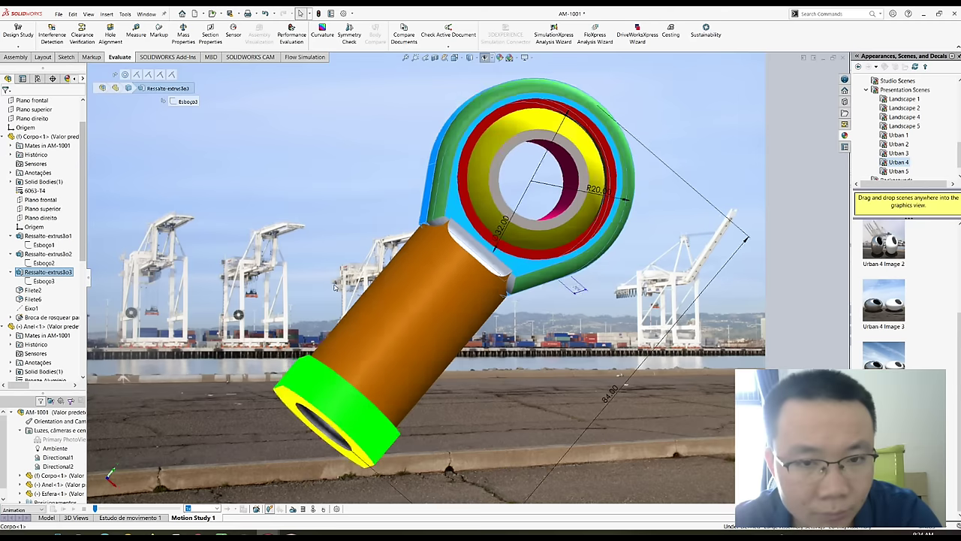
key("Left")
key("Left")
key("Left")
key("Left")
key("Left")
key("Left")
key("Left")
key("Left")
key("Left")
key("Left")
key("Left")
key("Left")
key("Left")
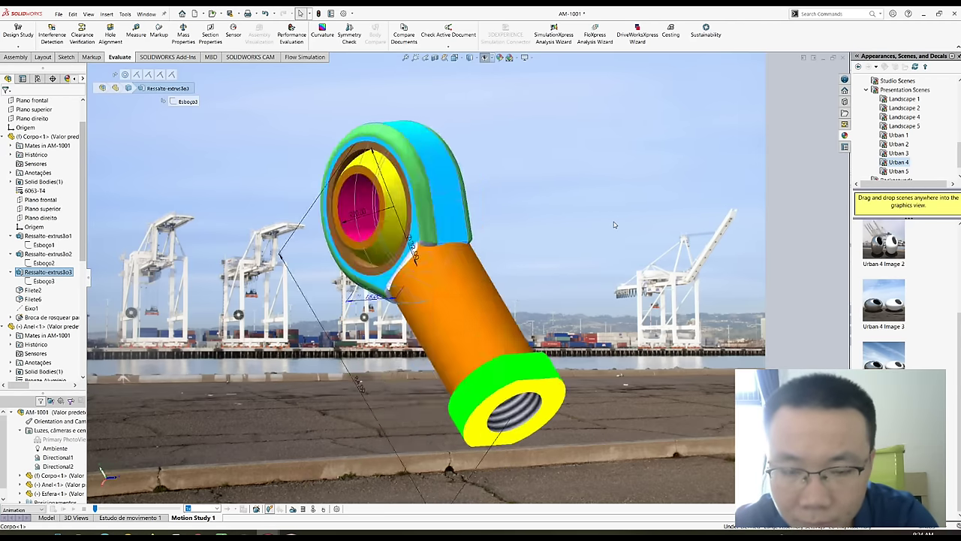
key("Left")
key("Left")
key("Left")
key("Left")
key("Left")
key("Left")
key("Left")
key("Left")
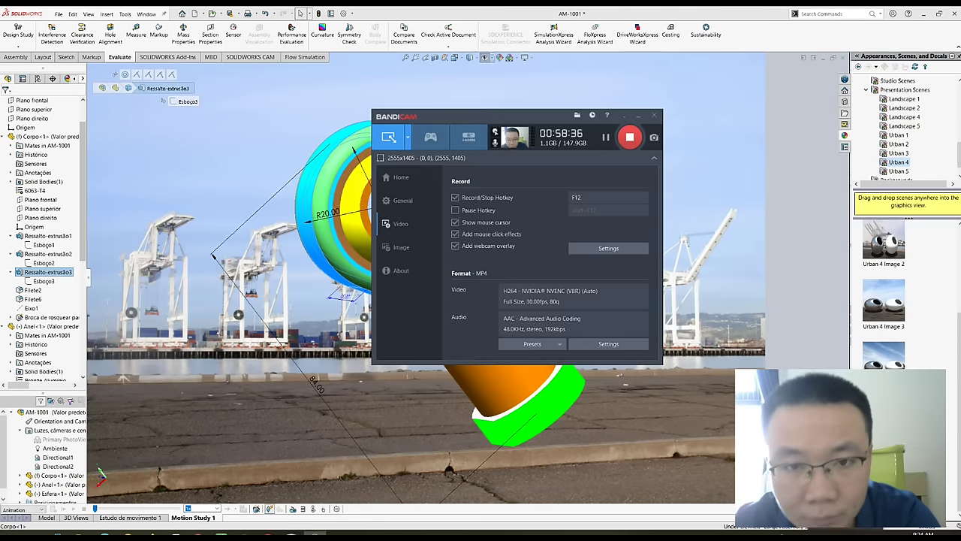
left_click(624, 118)
key("Left")
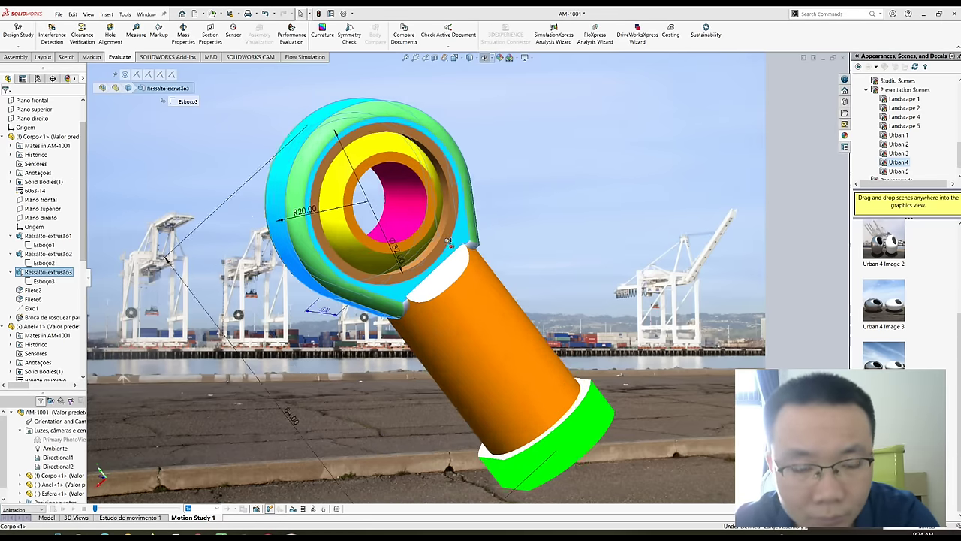
key("Left")
key("Left")
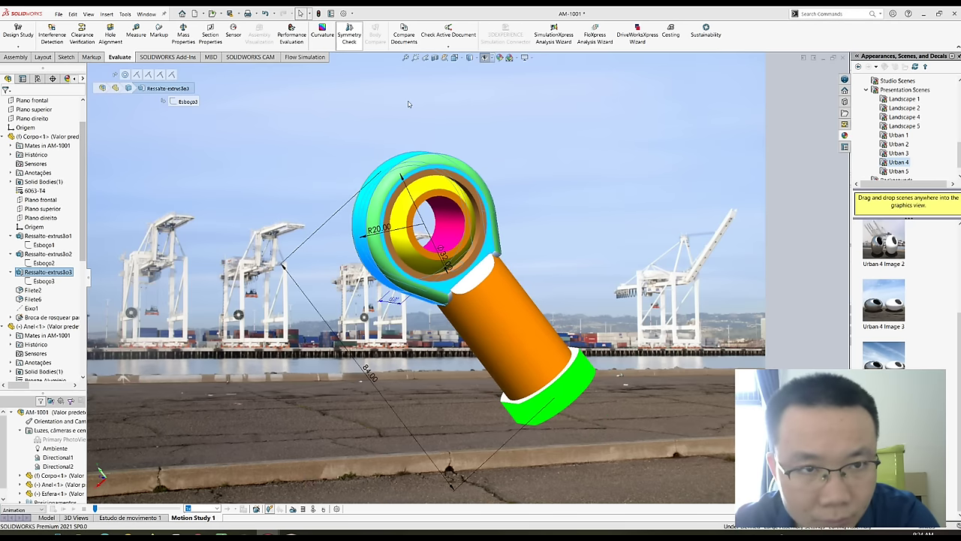
left_click(349, 34)
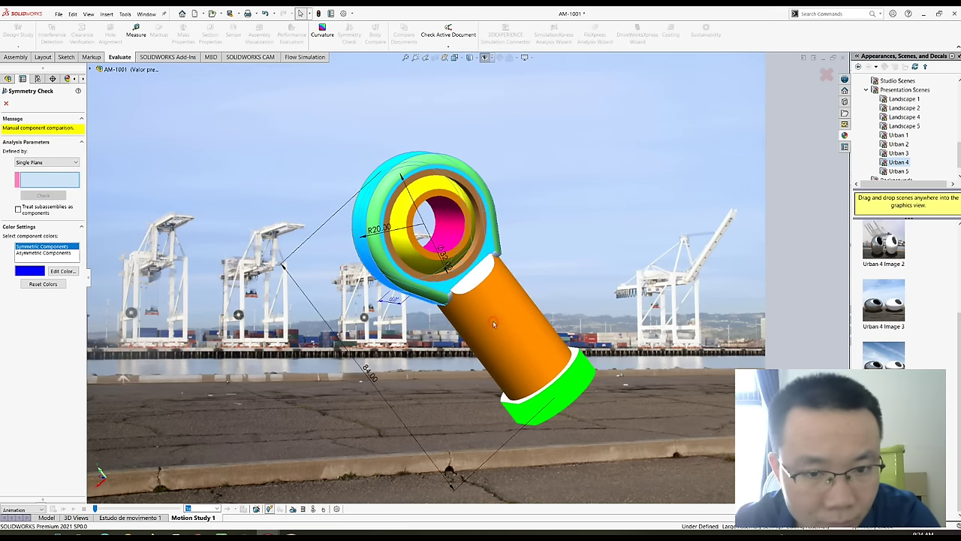
- Tilt the model and dismiss the Symmetry Check and section properties
key("Left")
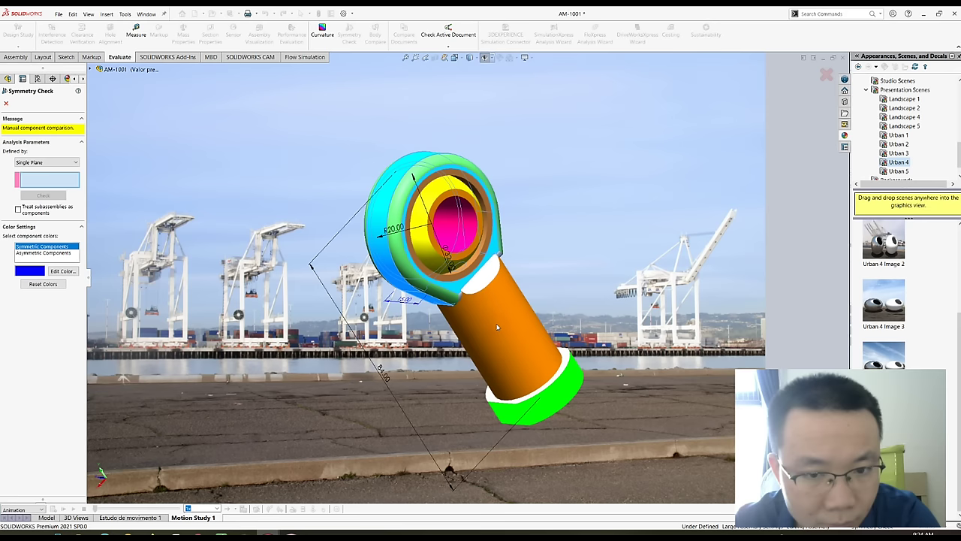
key("Left")
key("Left")
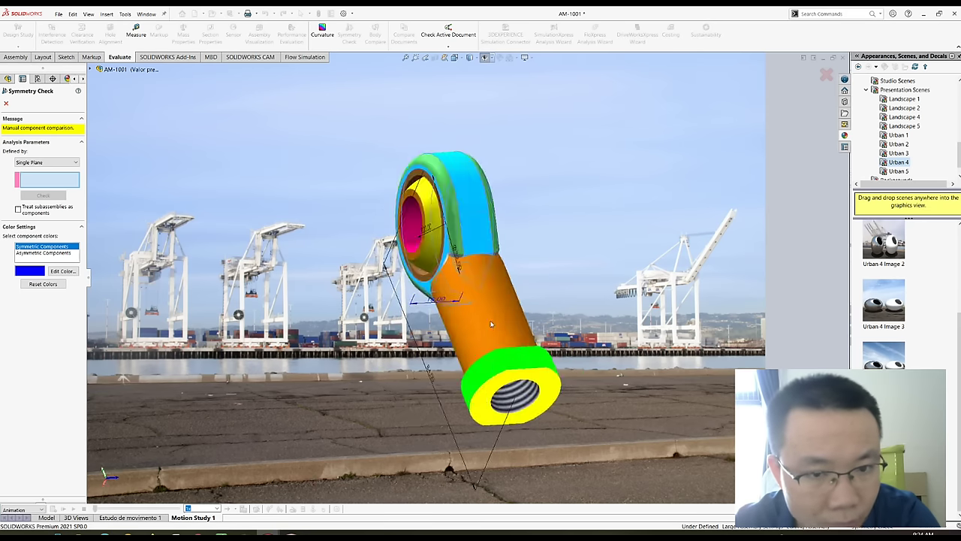
mouse_move(494, 325)
middle_mouse_down()
mouse_move(445, 277)
mouse_move(24, 138)
middle_mouse_up()
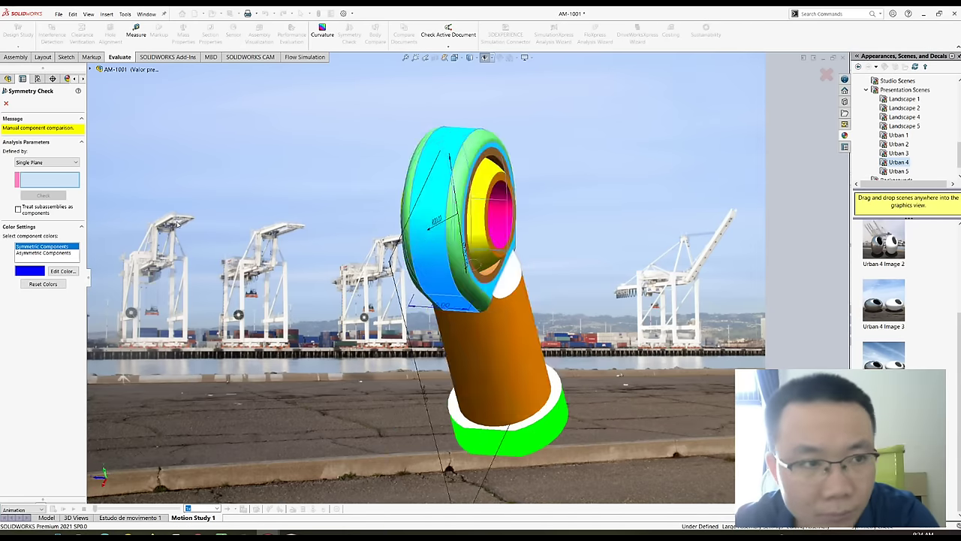
left_click(4, 104)
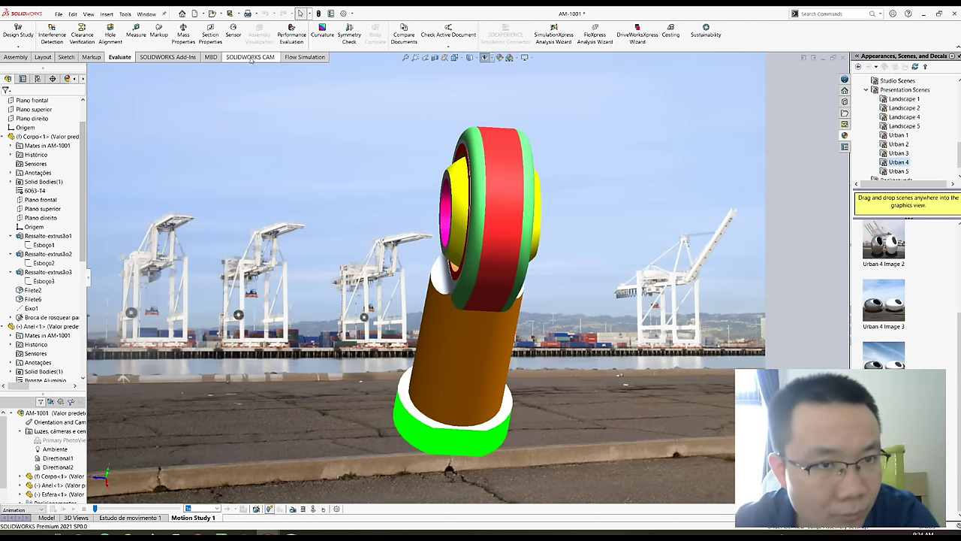
left_click(217, 35)
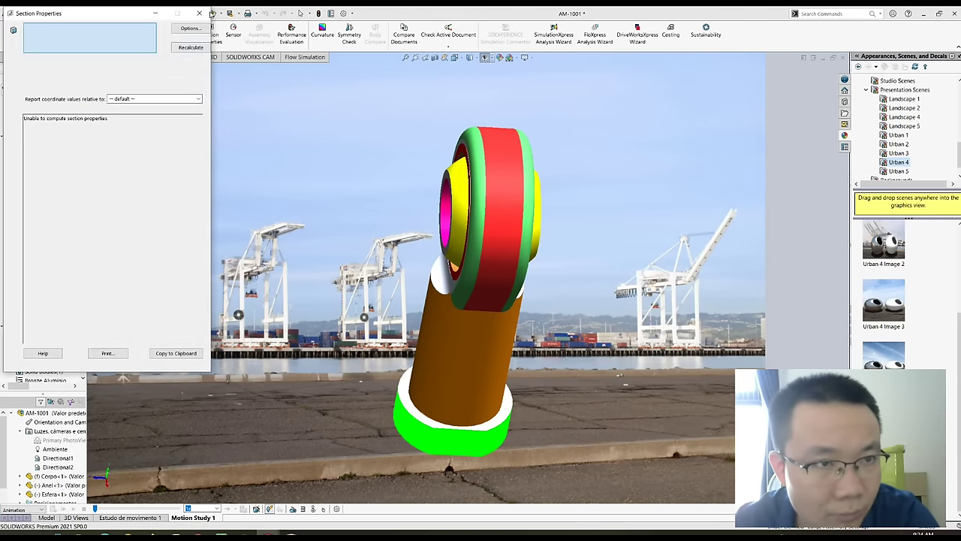
left_click(212, 33)
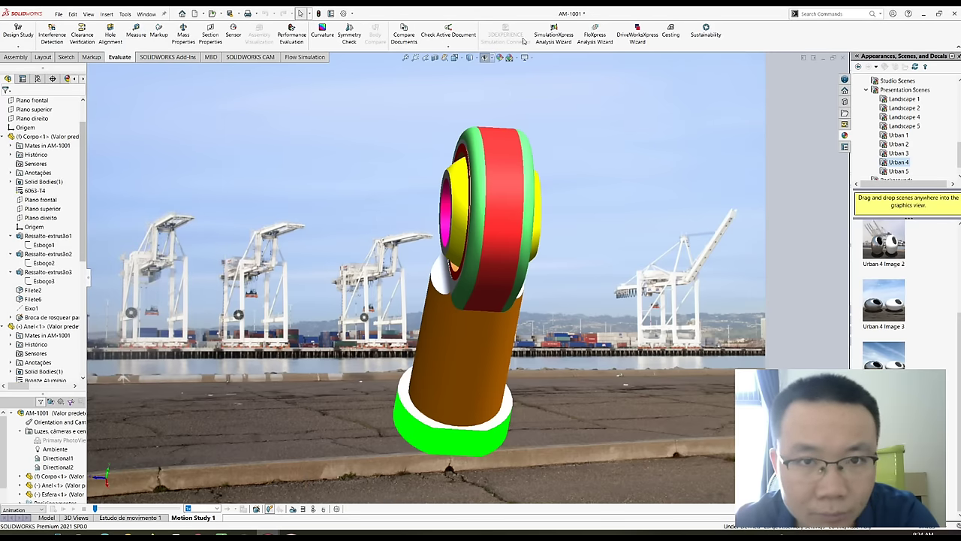
- Start an Exploded View from the MBD tab with Corpo<1> picked for Explode Step1
left_click(316, 58)
left_click(248, 57)
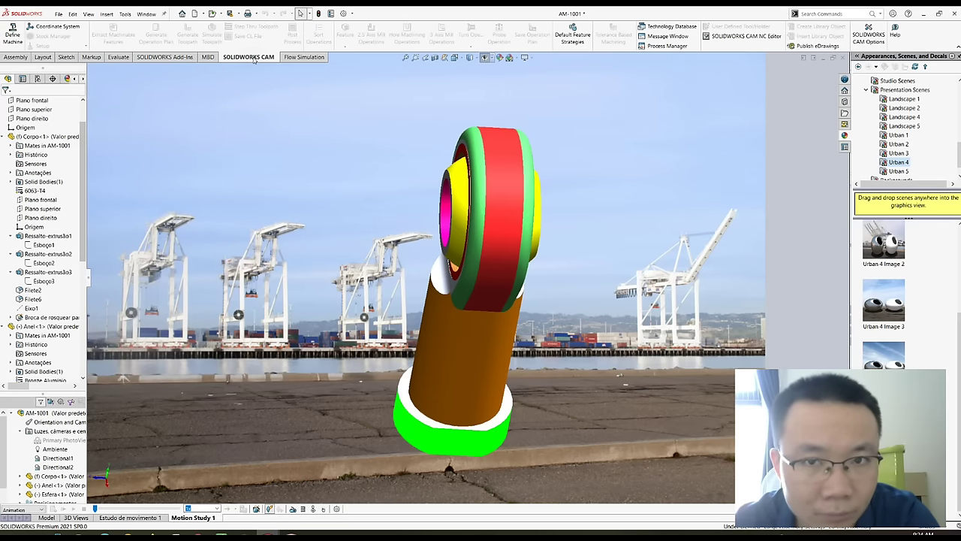
left_click(197, 58)
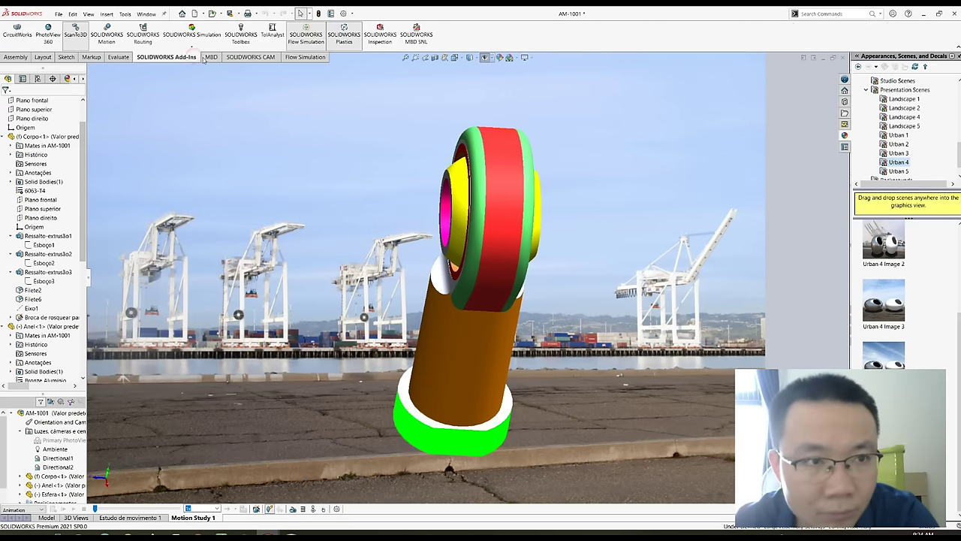
left_click(211, 58)
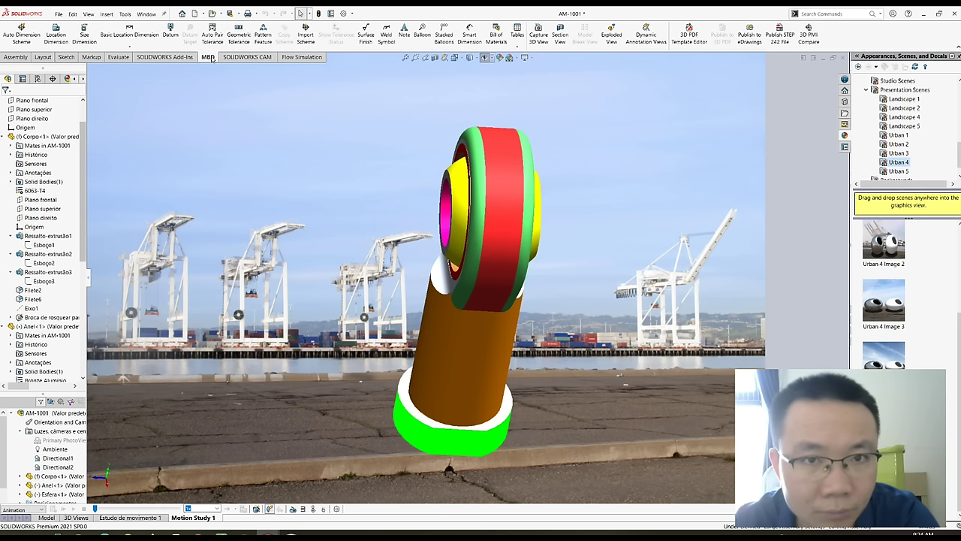
left_click(612, 42)
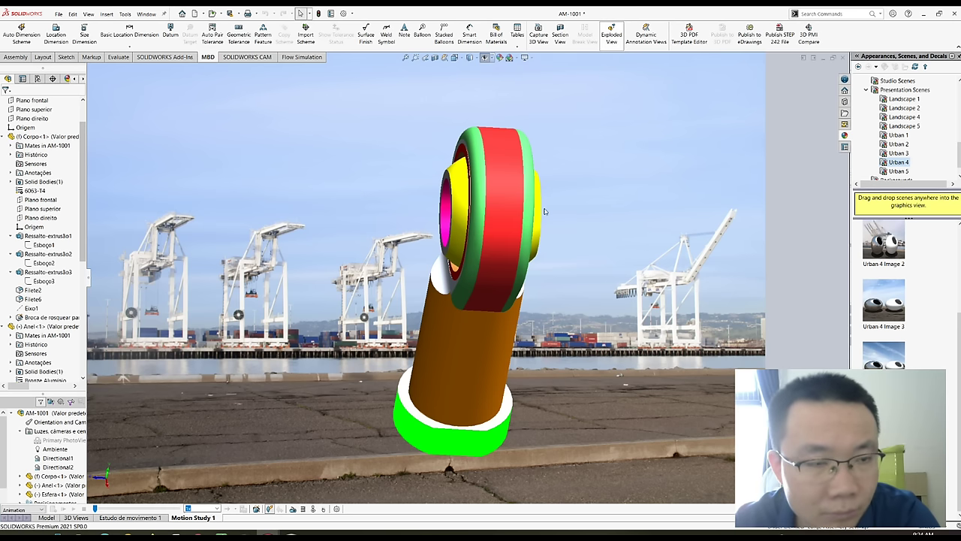
left_click(514, 257)
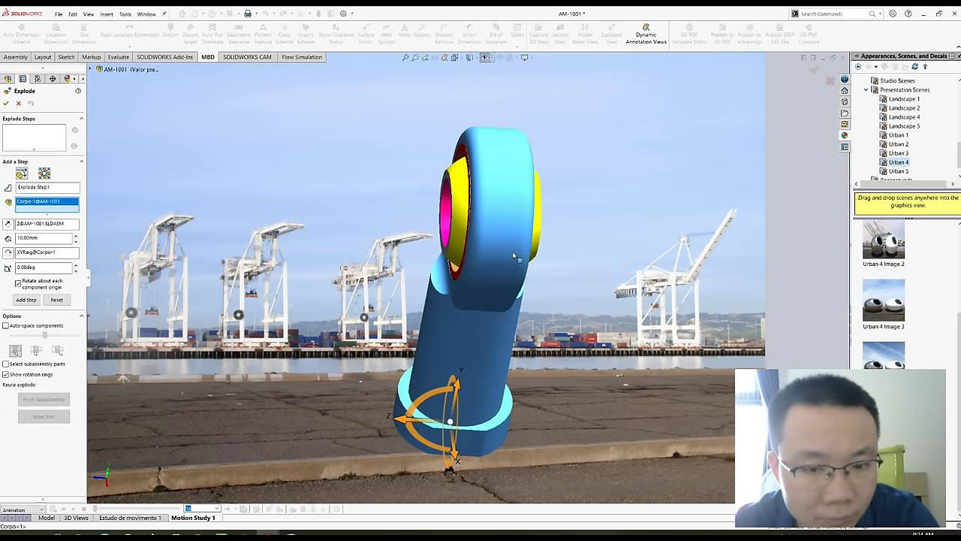
- Rotate and zoom the view until the rod eye faces forward diagonally
middle_click_drag(514, 256, 480, 210)
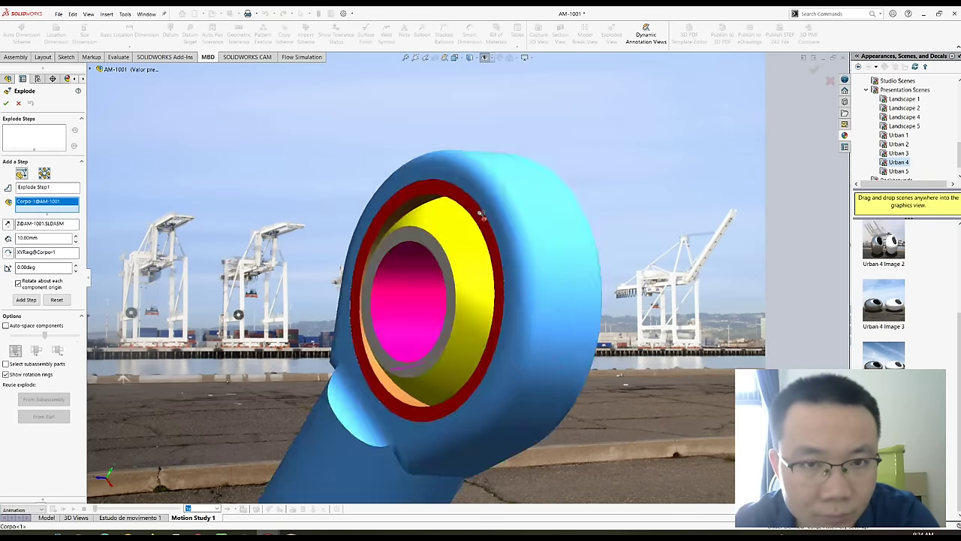
scroll(481, 214, "down", 5)
mouse_move(481, 215)
middle_mouse_down()
mouse_move(410, 354)
mouse_move(440, 272)
mouse_move(572, 215)
middle_mouse_up()
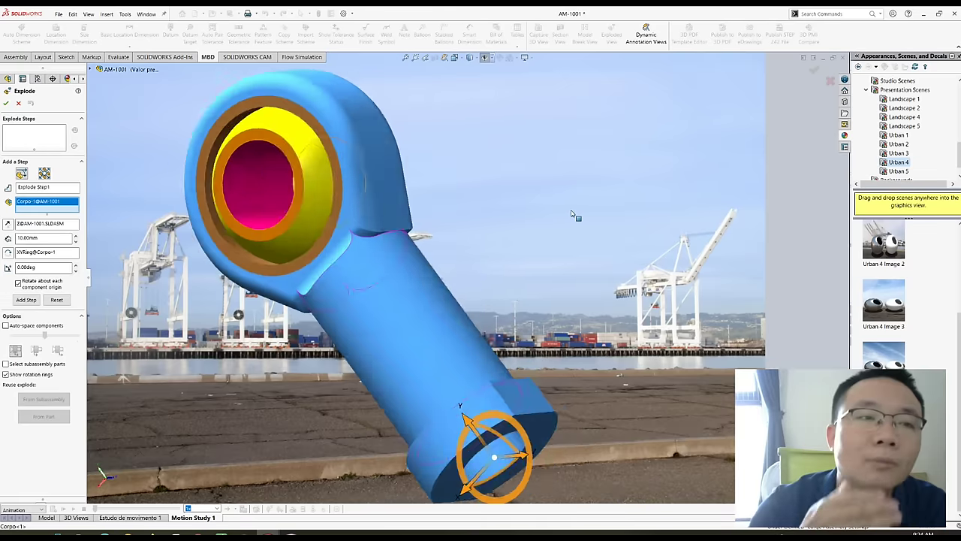
key("Left")
key("Left")
key("Left")
key("Left")
key("Left")
key("Left")
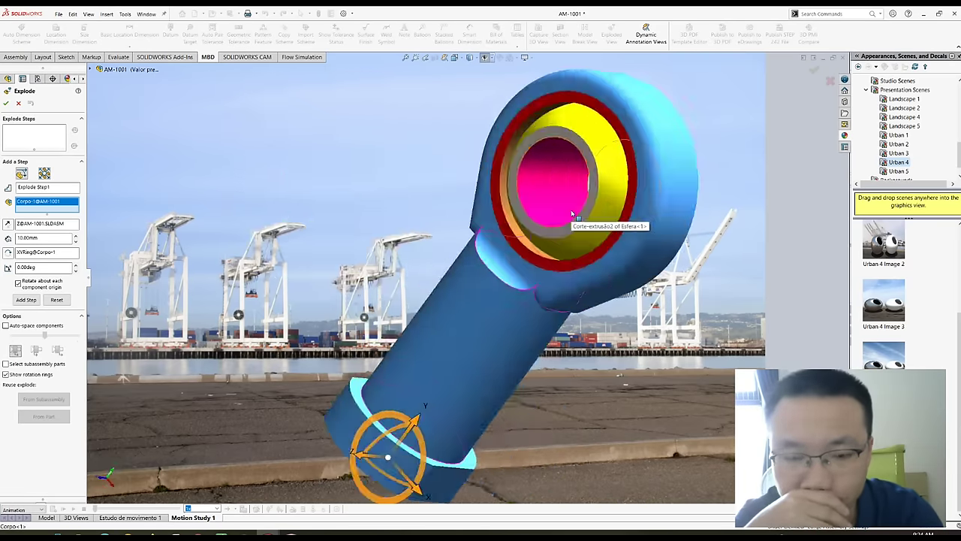
key("Left")
key("Left")
key("Left")
key("Left")
key("Left")
key("Left")
key("Left")
key("Left")
key("Left")
key("Left")
key("Left")
key("Left")
key("Right")
key("Right")
key("Left")
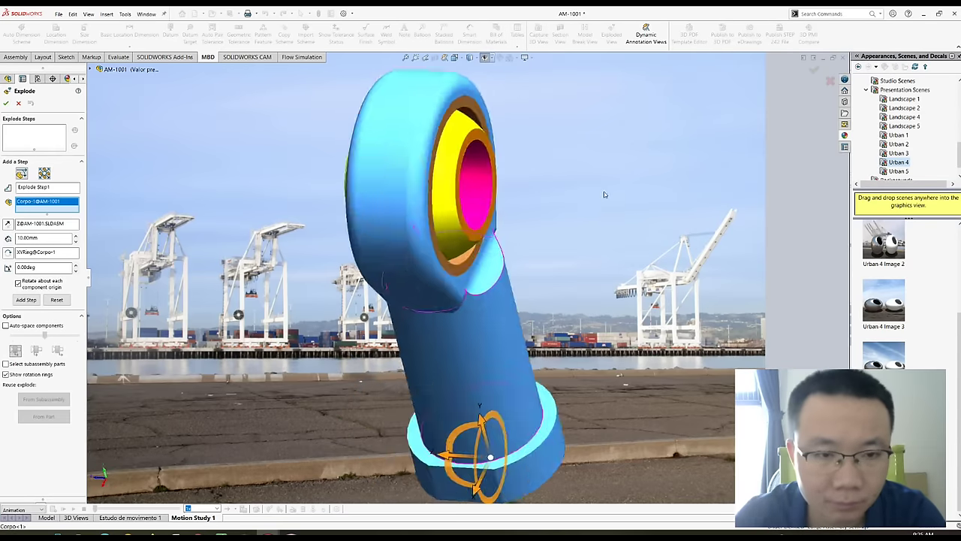
key("Left")
key("Left")
key("Right")
key("Left")
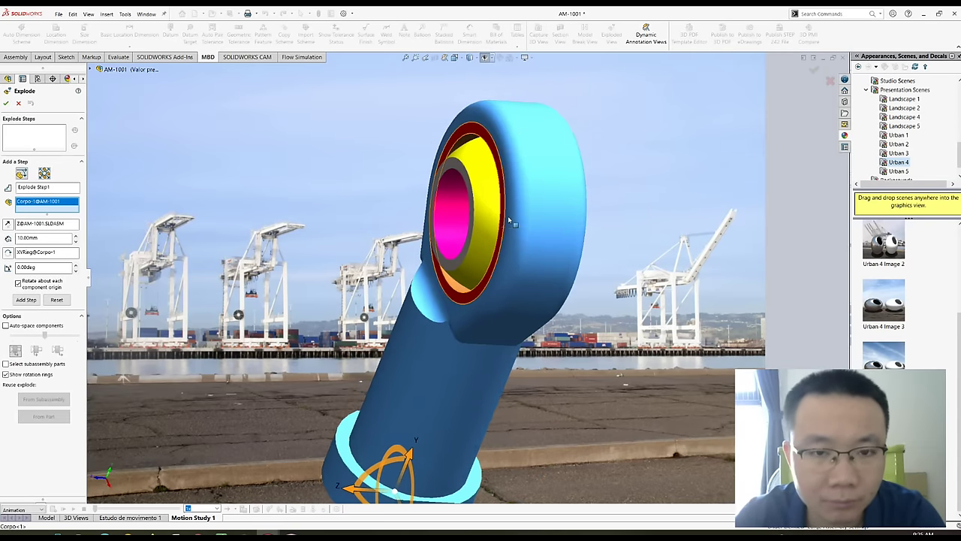
key("Left")
key("Left")
key("Left")
key("Left")
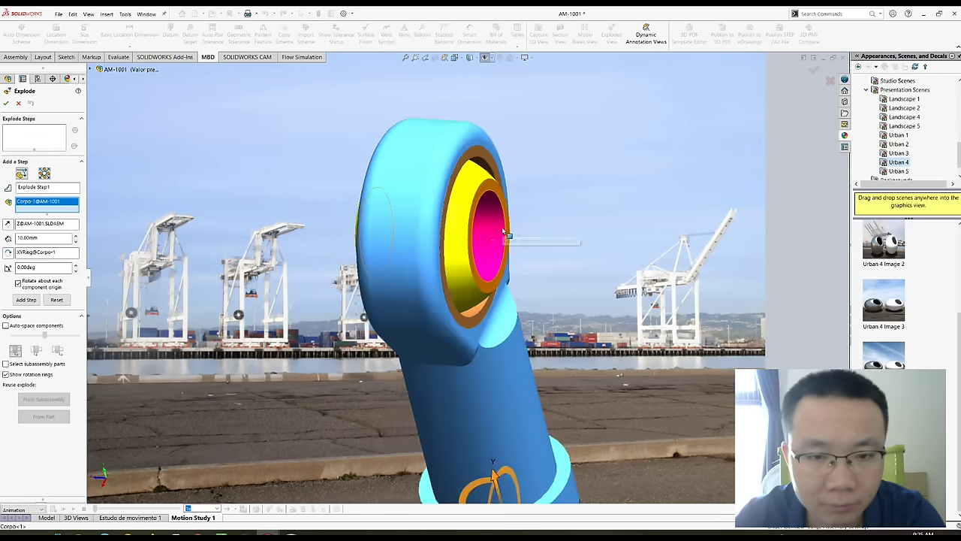
key("Left")
key("Left")
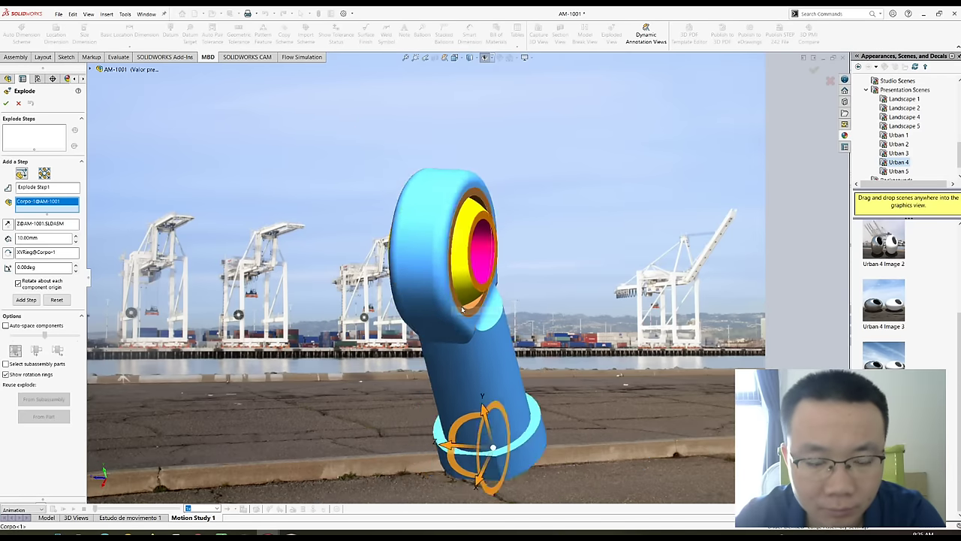
key("Left")
key("Left")
key("Right")
scroll(462, 310, "down", 2)
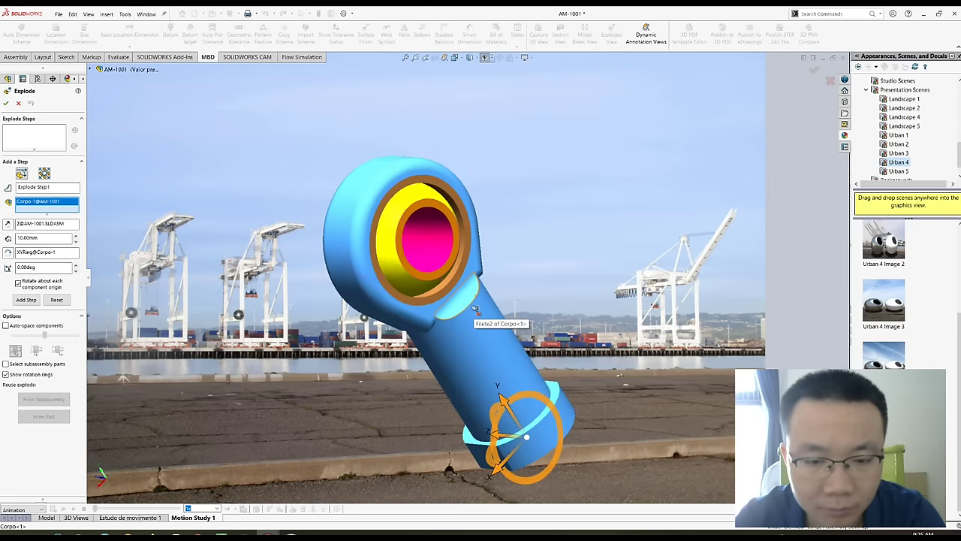
scroll(460, 315, "down", 2)
key("Left")
key("Left")
key("Right")
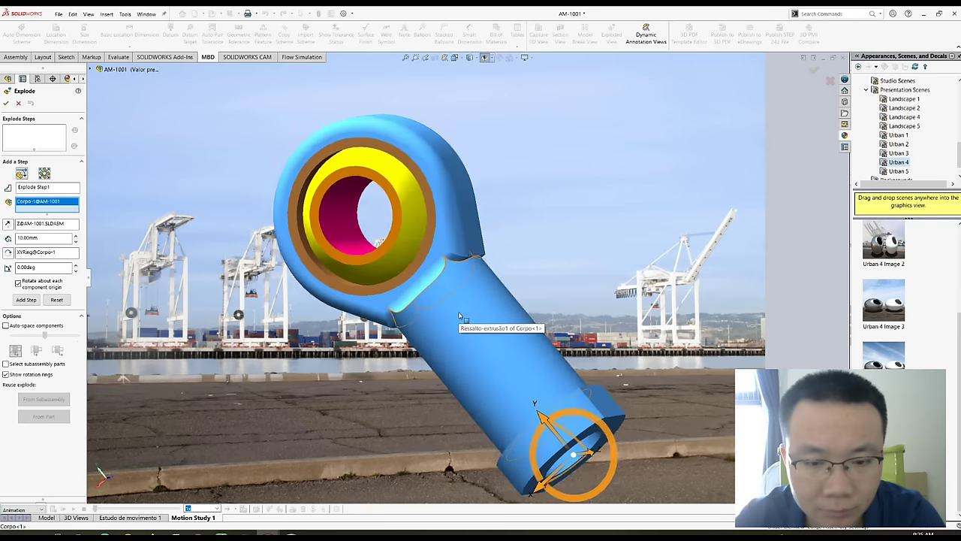
key("Right")
key("Left")
key("Left")
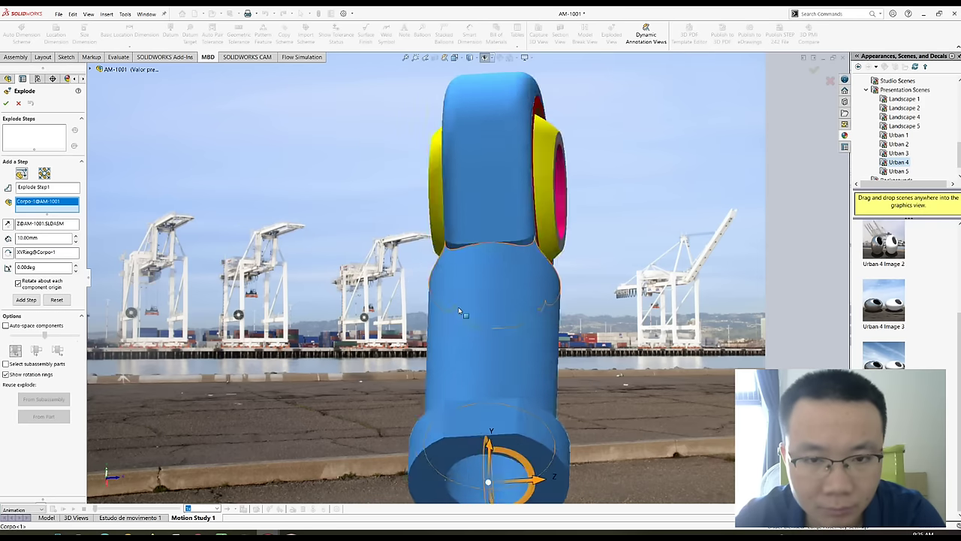
key("Left")
key("Right")
key("Right")
key("Right")
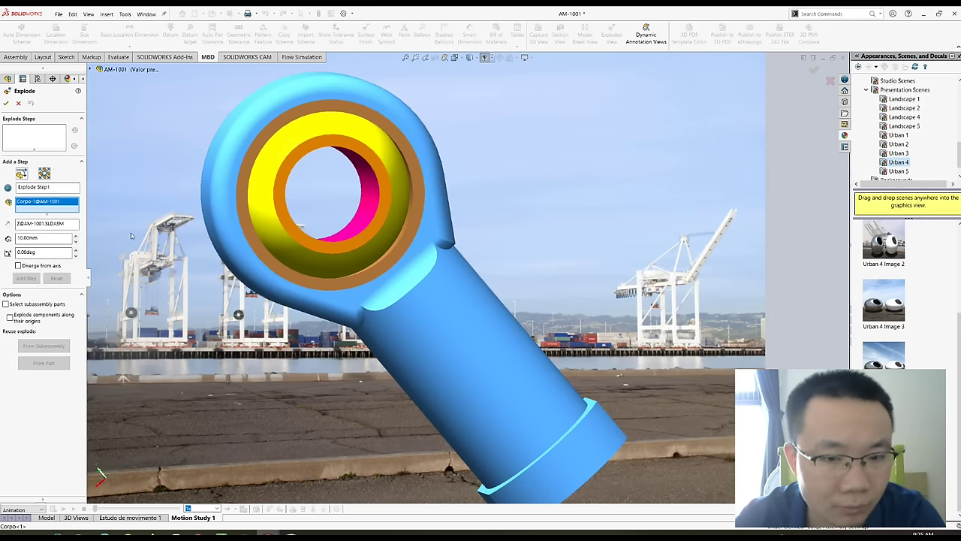
- Replace Corpo<1> with Esfera-1 and Anel-1 as explode parts, then cancel the Explode tool
left_click(485, 336)
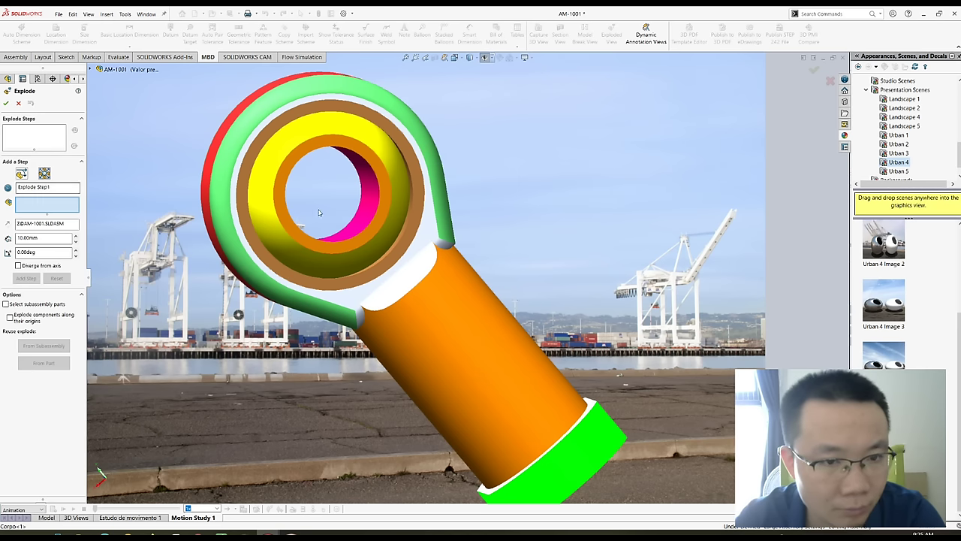
left_click(269, 168)
key("Left")
key("Left")
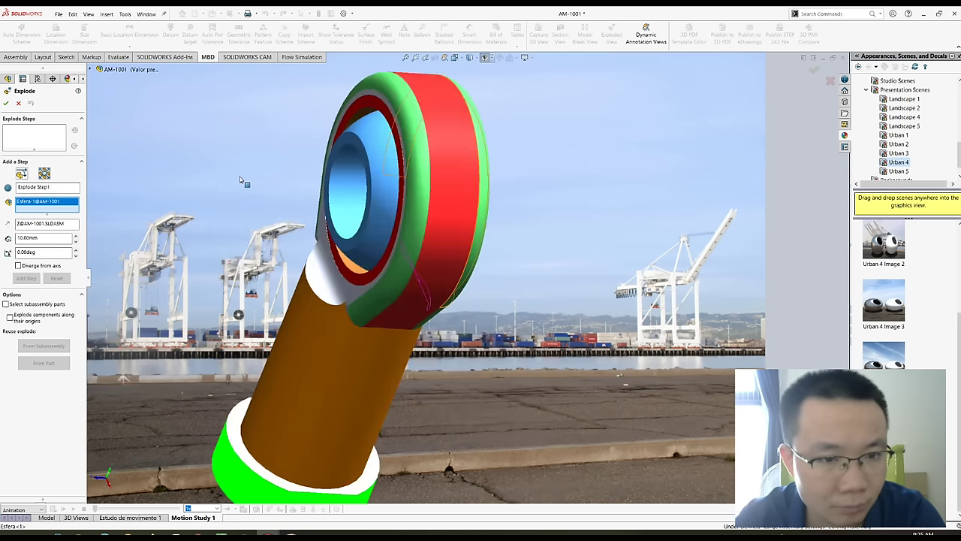
key("Left")
left_click(488, 292)
key("Right")
key("Right")
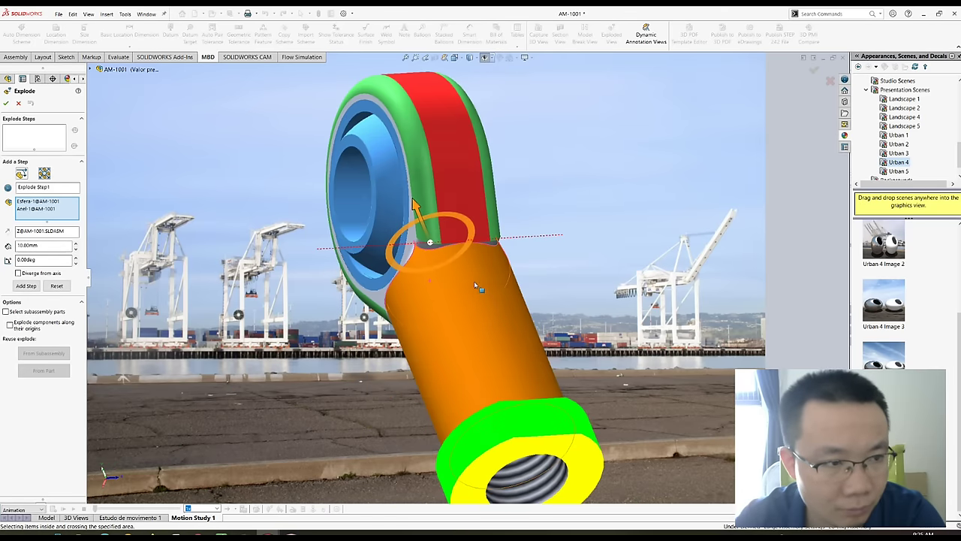
key("Left")
key("Left")
key("Right")
key("Right")
key("Right")
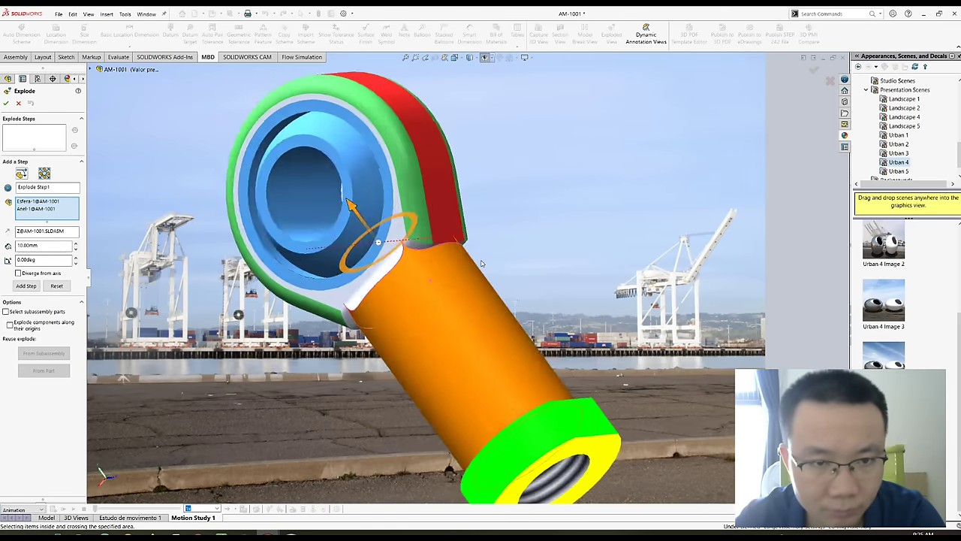
key("Left")
key("Right")
key("Left")
key("Right")
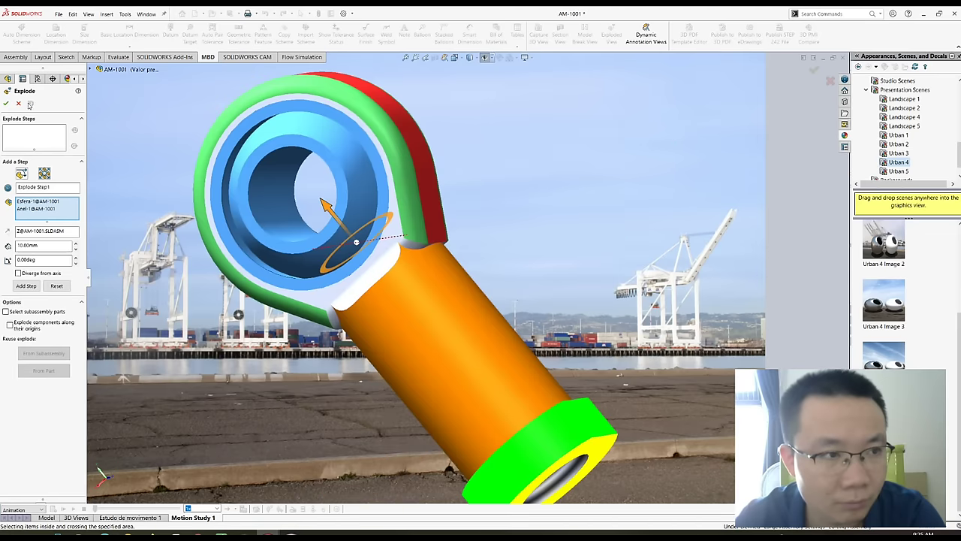
left_click(20, 103)
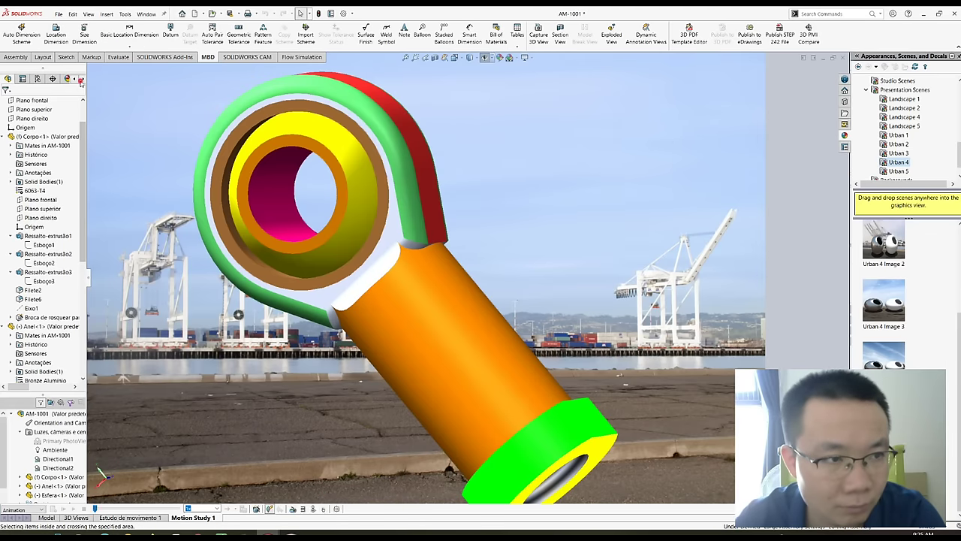
left_click(68, 254)
middle_click_drag(149, 282, 265, 262)
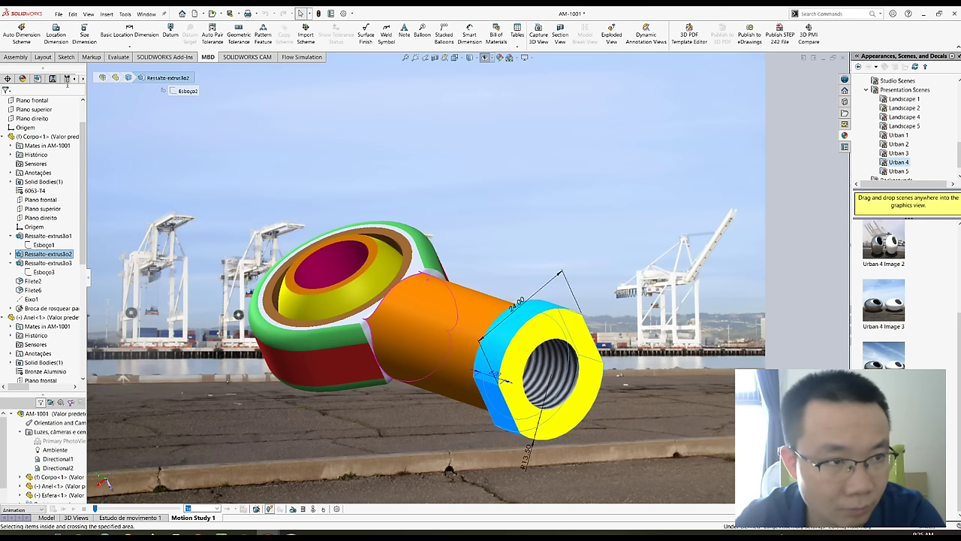
left_click(67, 79)
double_click(60, 196)
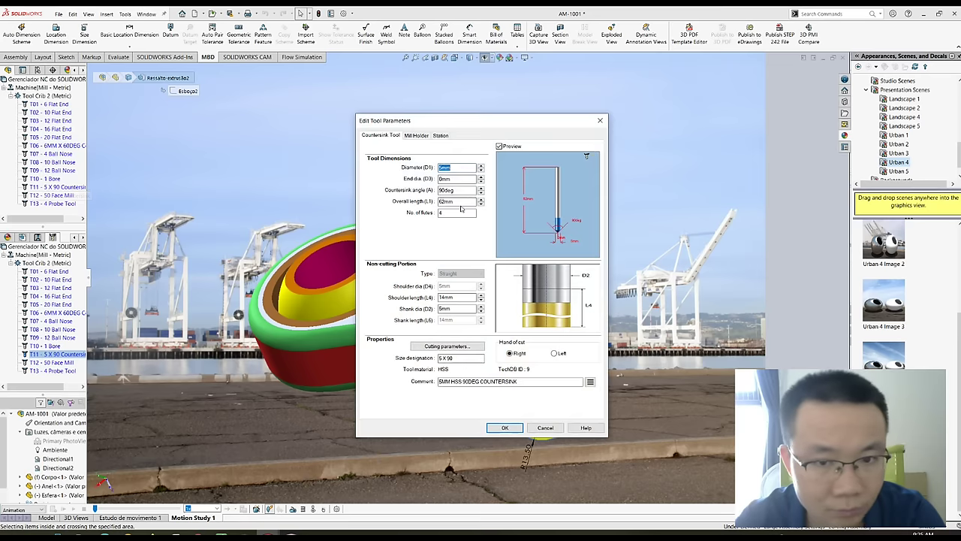
left_click_drag(531, 126, 655, 137)
left_click_drag(796, 103, 835, 68)
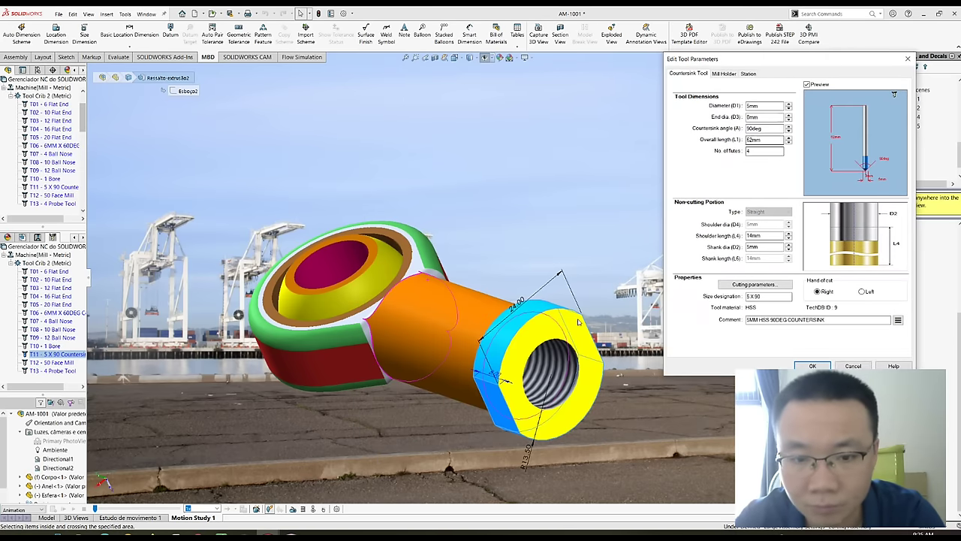
scroll(530, 395, "down", 3)
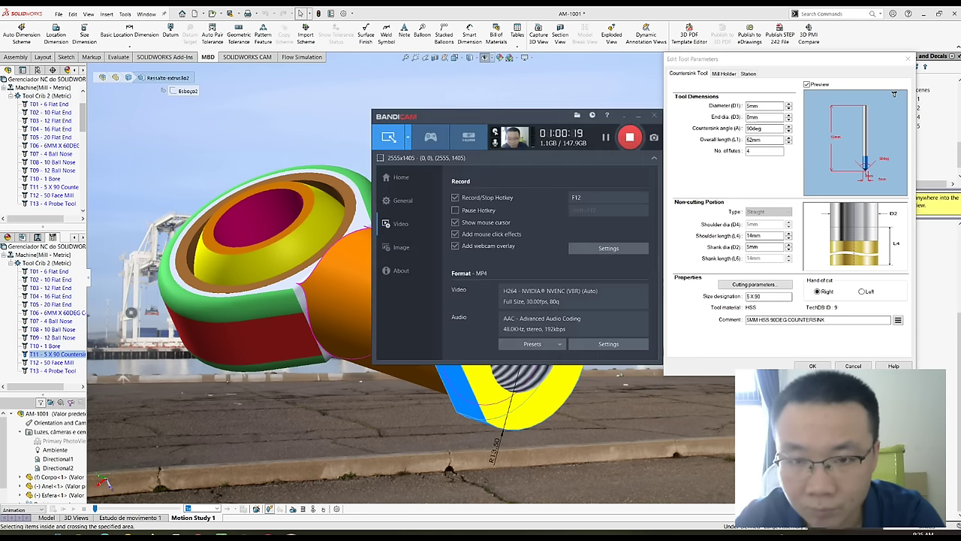
left_click(624, 116)
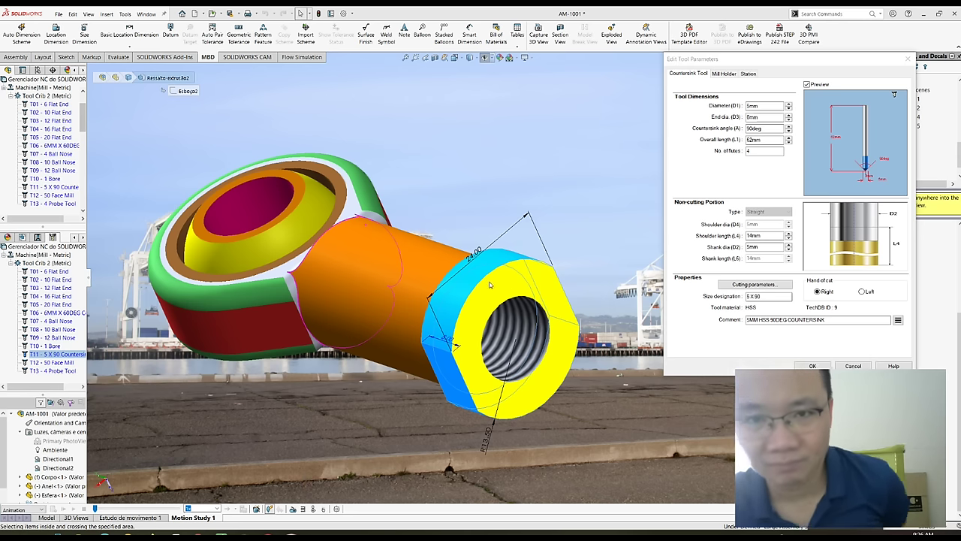
- Turn the rod-end eye toward the viewer and clear the hex-end face selection
middle_click_drag(490, 284, 378, 279)
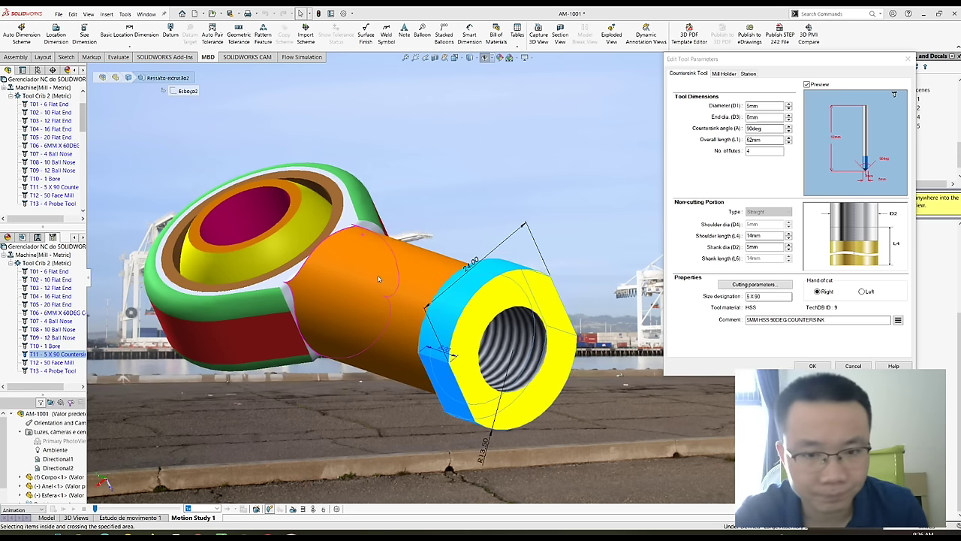
scroll(410, 268, "up", 5)
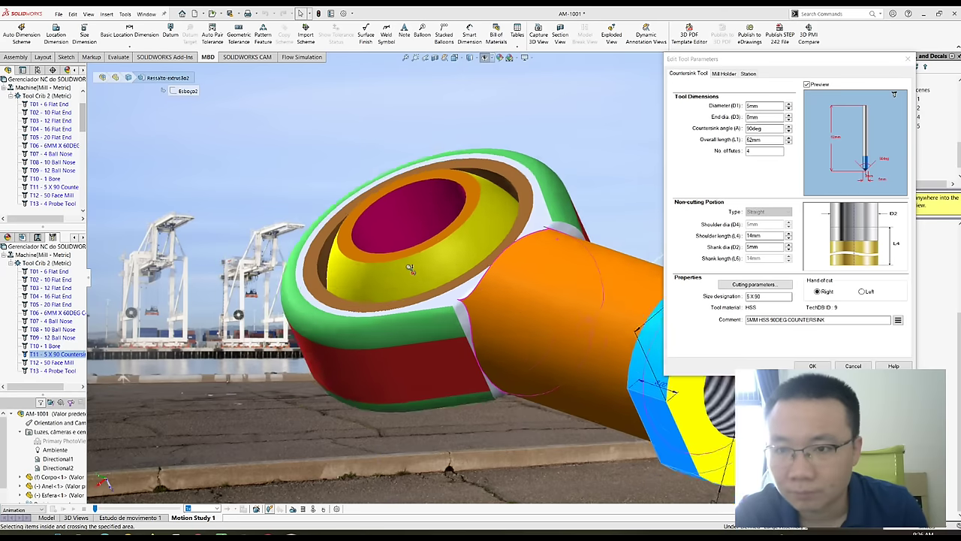
scroll(511, 308, "down", 2)
scroll(511, 309, "up", 2)
scroll(540, 304, "down", 2)
scroll(567, 302, "down", 1)
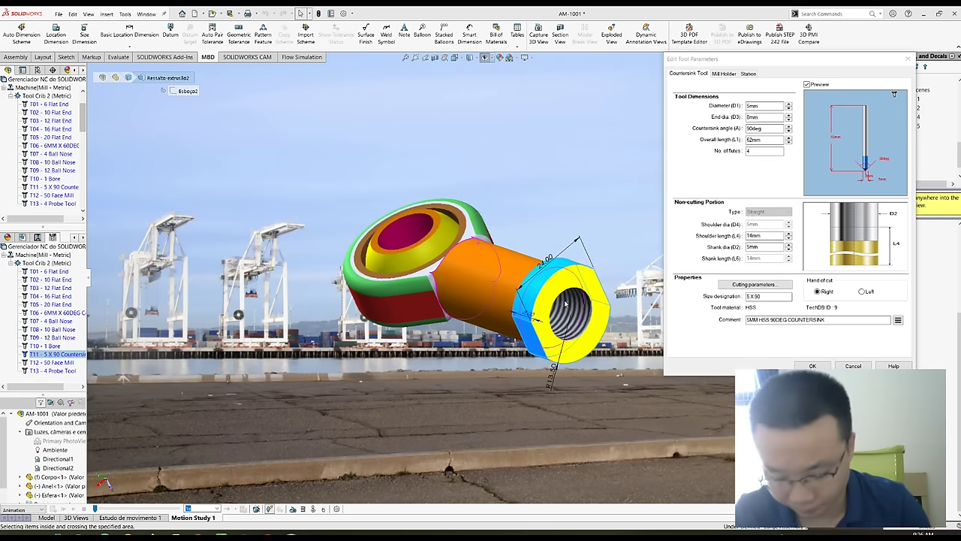
scroll(567, 302, "up", 1)
scroll(570, 297, "up", 1)
scroll(593, 248, "up", 2)
scroll(515, 178, "down", 3)
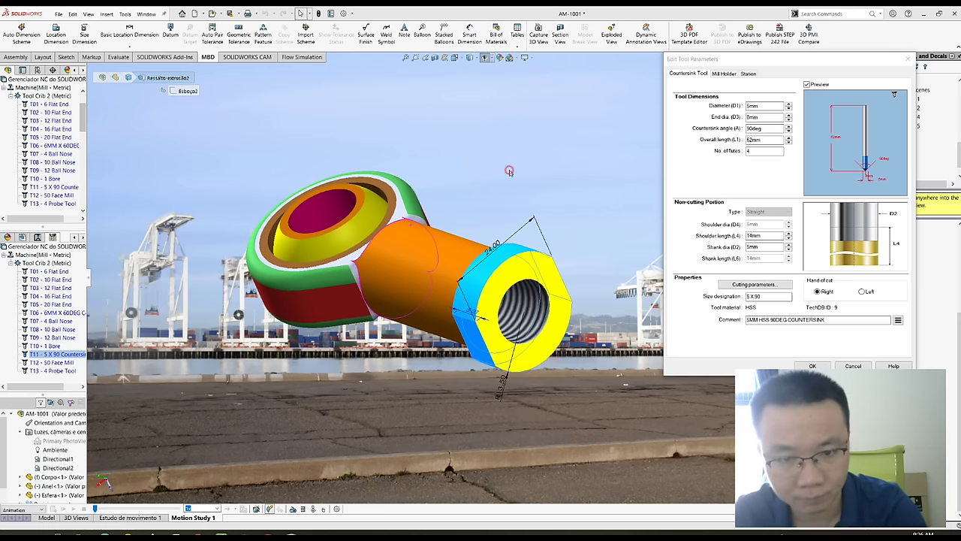
left_click(509, 172)
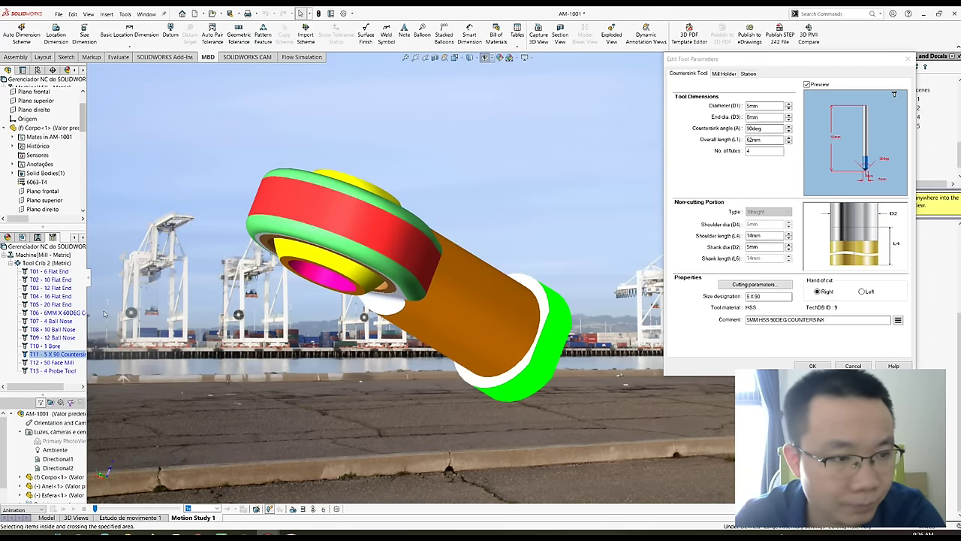
- Select the Filete6 fillet feature in the FeatureManager tree
scroll(43, 201, "down", 2)
scroll(43, 202, "down", 2)
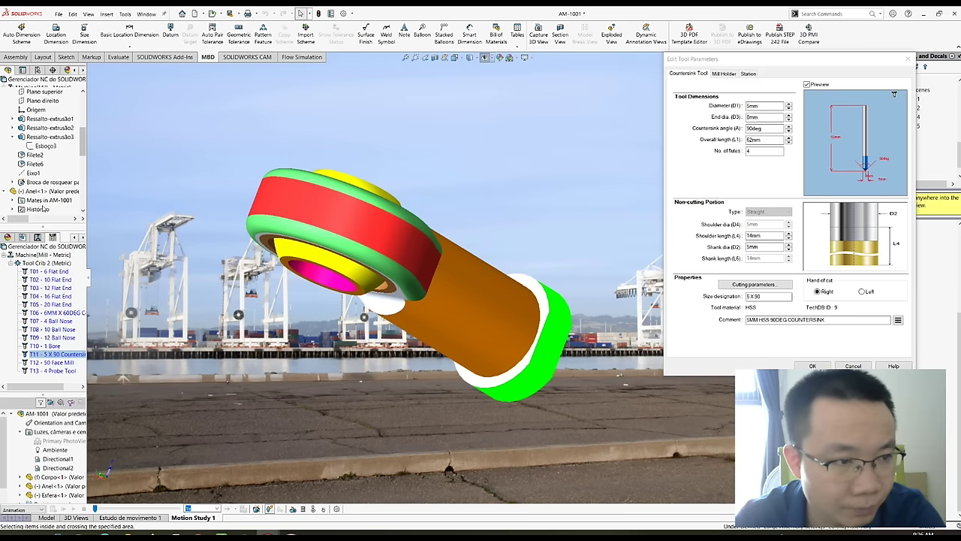
left_click(32, 165)
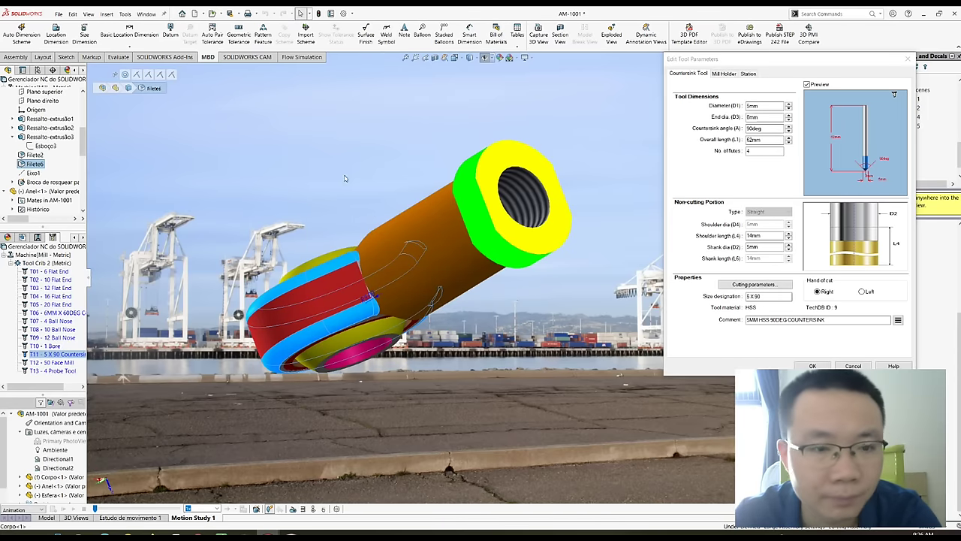
- Start a manual MBD Dimension Pattern with the Boss1 shank face selected
left_click(259, 44)
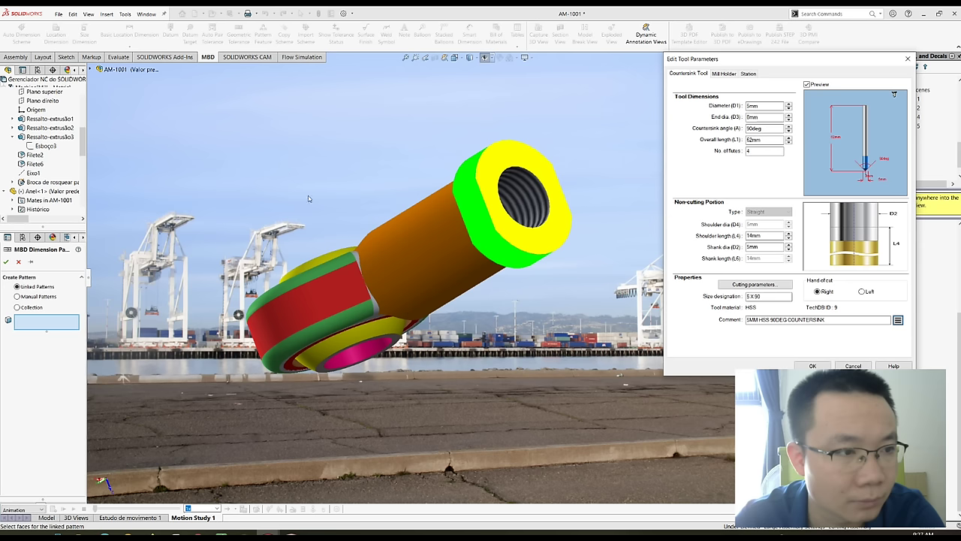
left_click(386, 258)
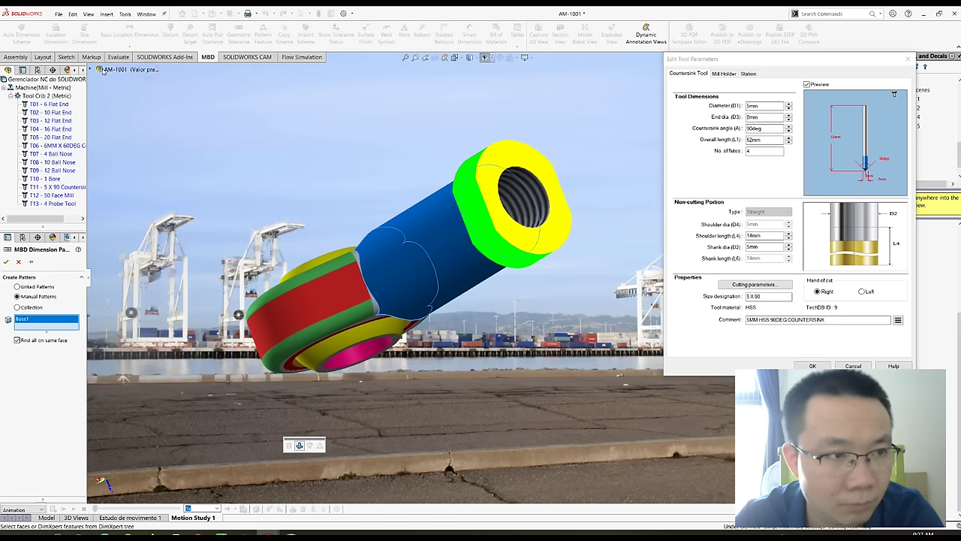
left_click(99, 69)
middle_click_drag(325, 272, 471, 245)
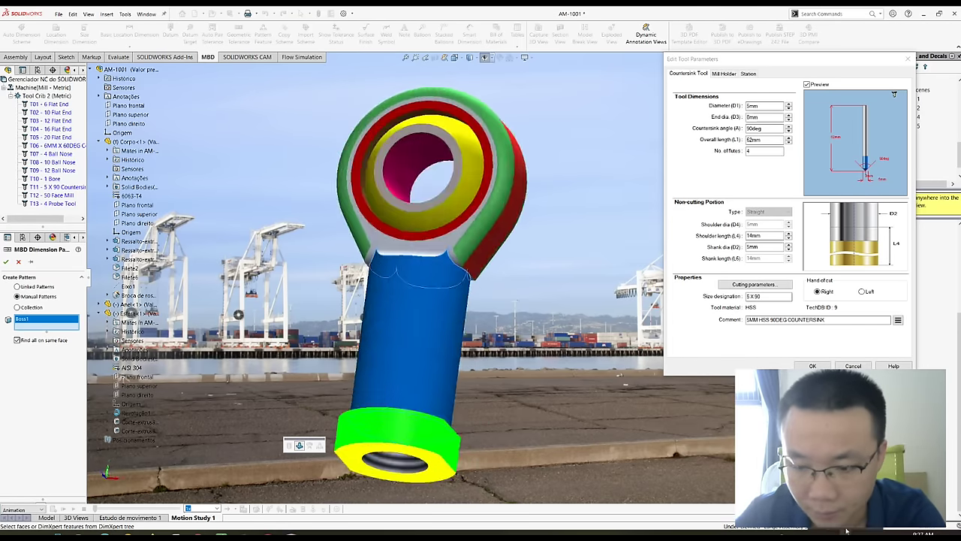
- Close the T11 countersink Edit Tool Parameters dialog with OK
key("alt+Tab")
left_click(623, 118)
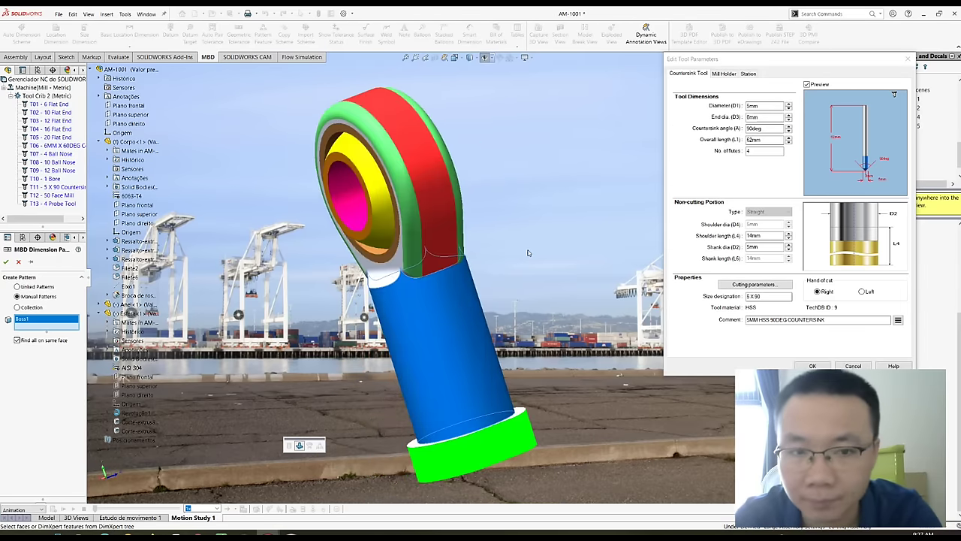
left_click(812, 366)
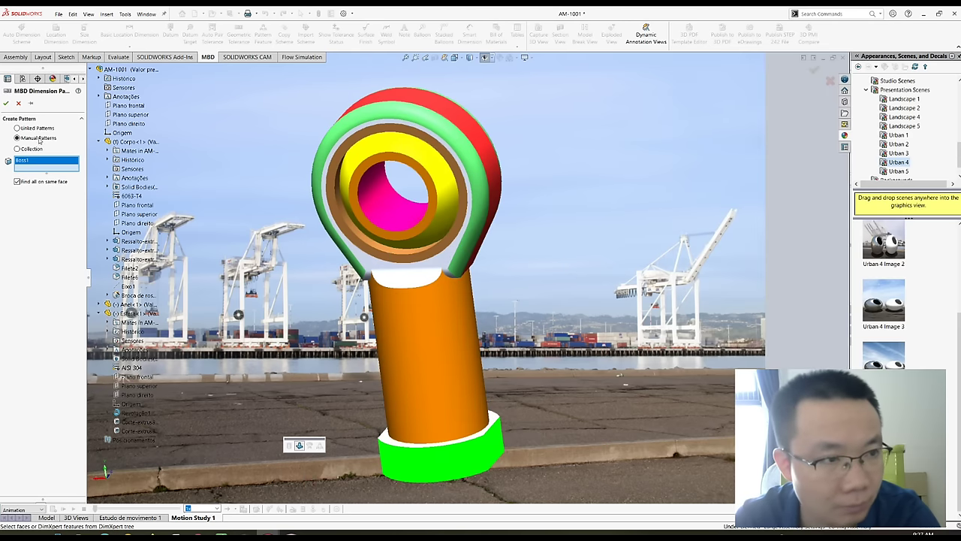
- Show the tool crib list from the CAM NC Manager tab and snap to the Front view
left_click(66, 79)
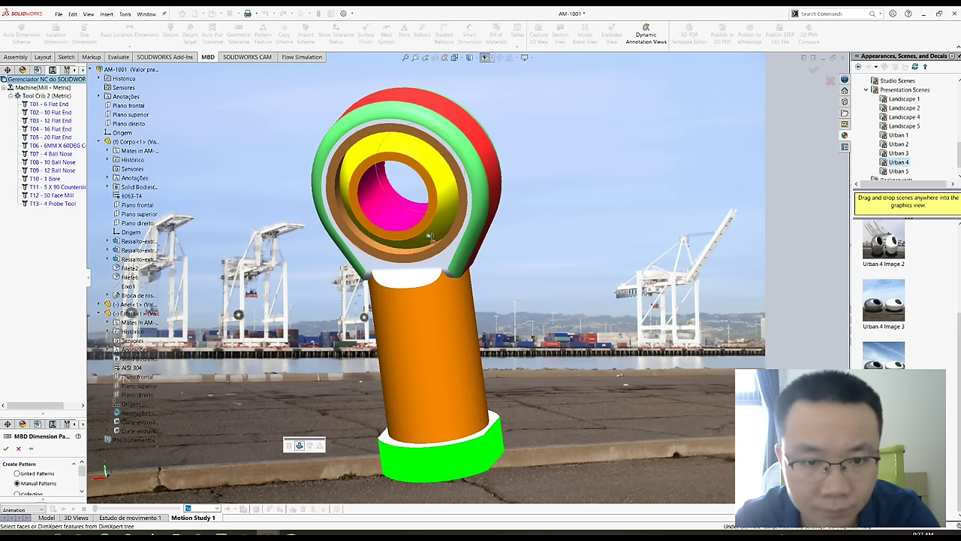
middle_click_drag(430, 239, 361, 276)
key("ctrl+1")
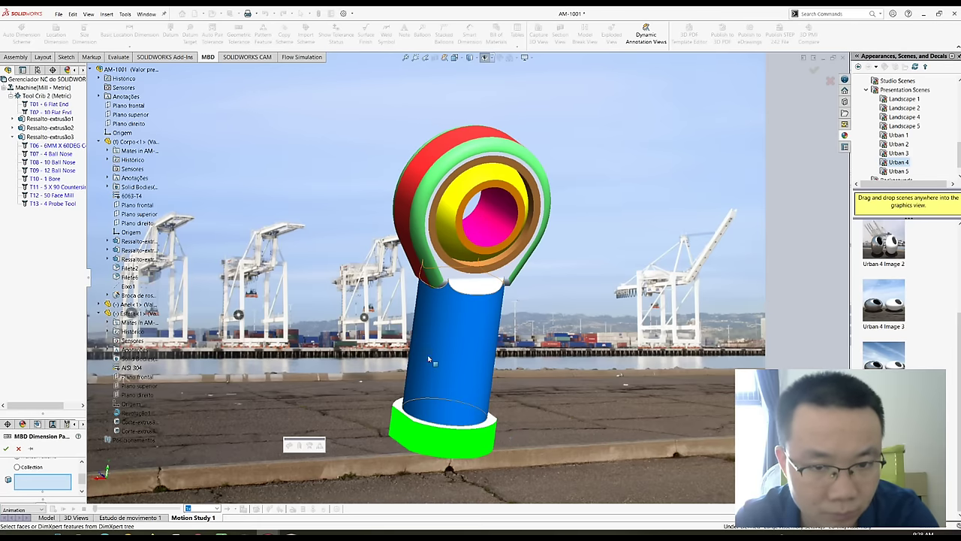
left_click(302, 443)
left_click(452, 323)
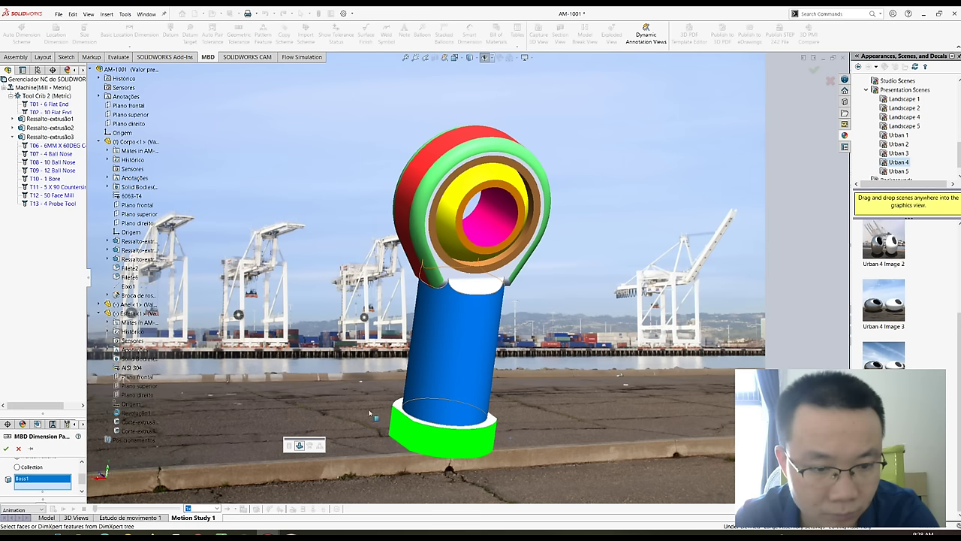
left_click(422, 201)
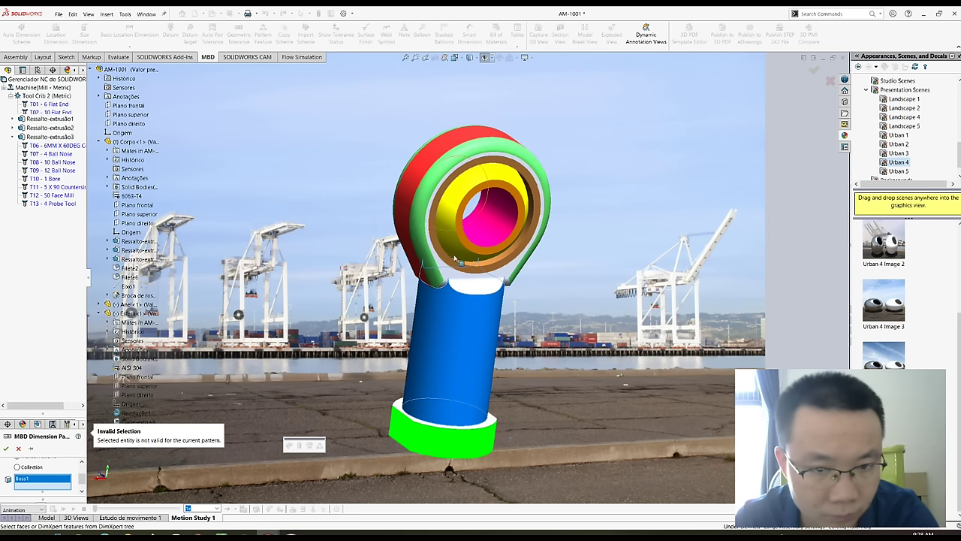
left_click(468, 278)
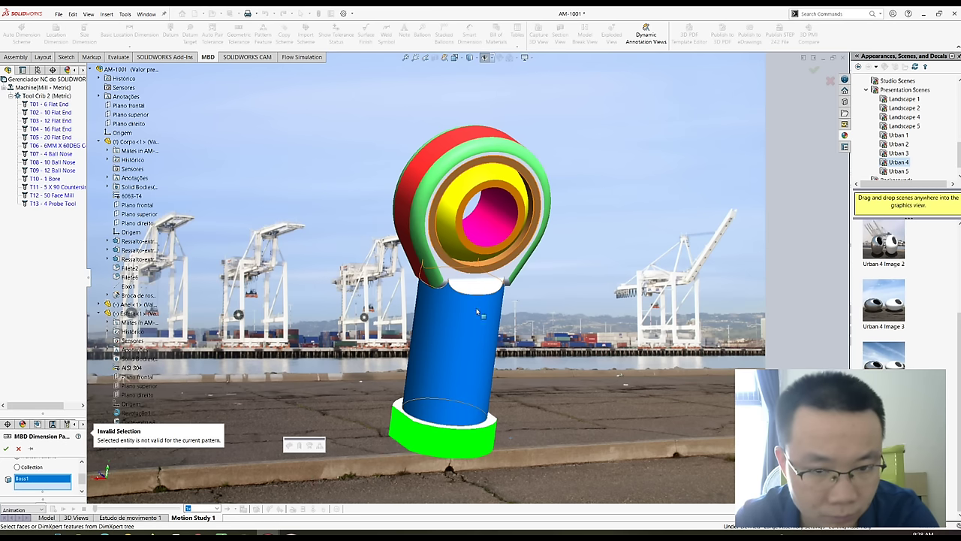
left_click(478, 318)
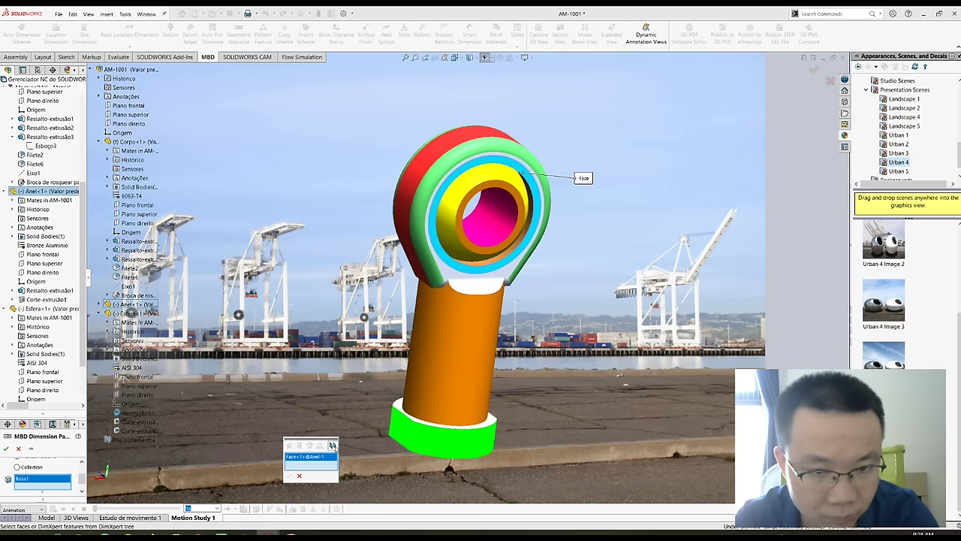
key("Left")
key("Left")
key("Left")
key("Left")
key("Left")
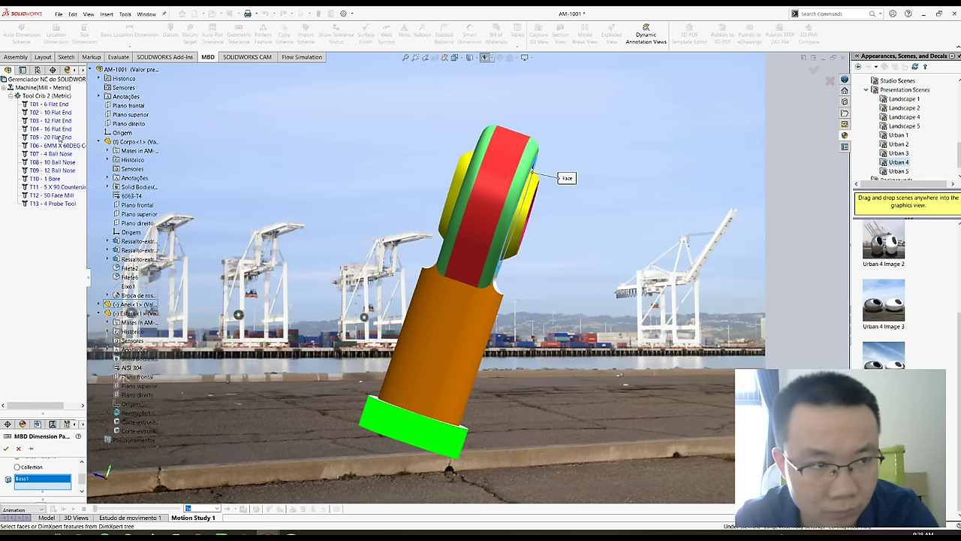
middle_click_drag(480, 288, 582, 334)
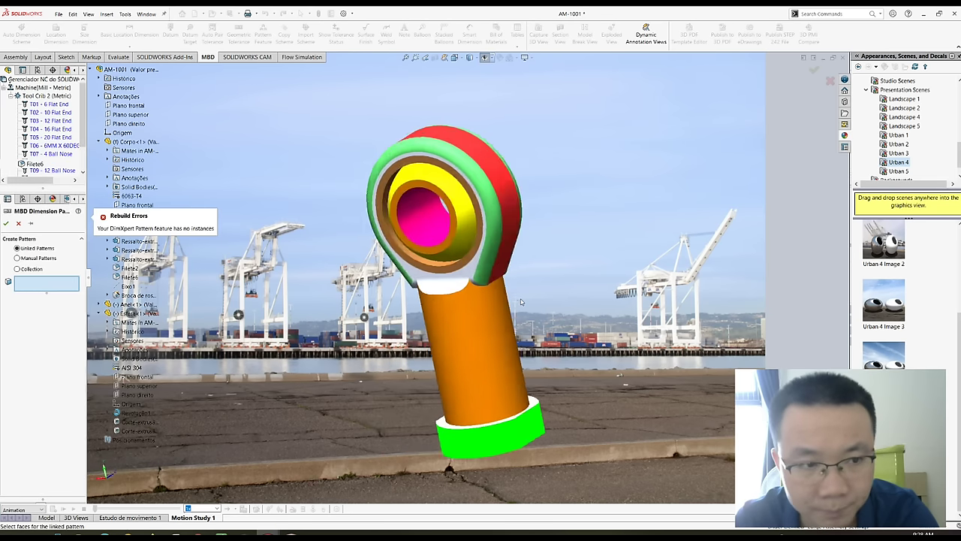
key("alt+Tab")
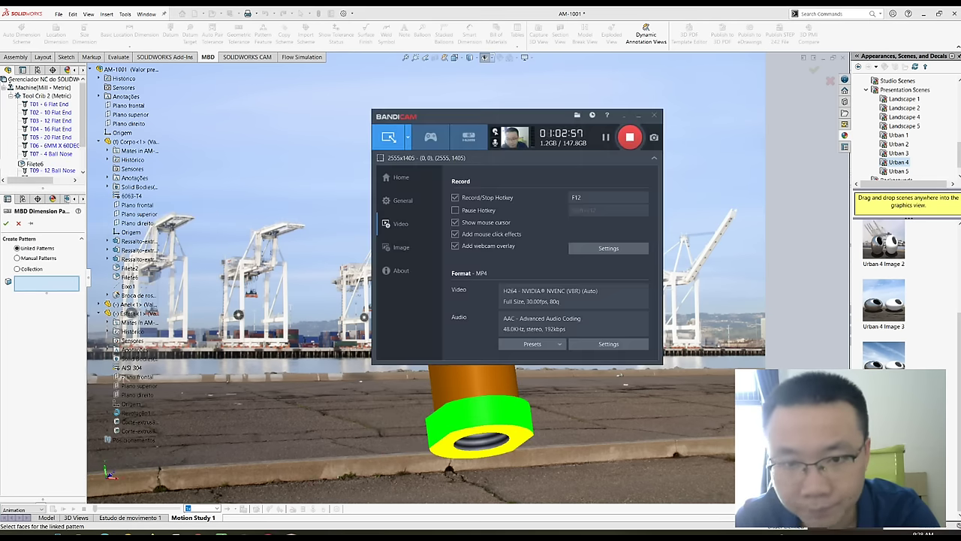